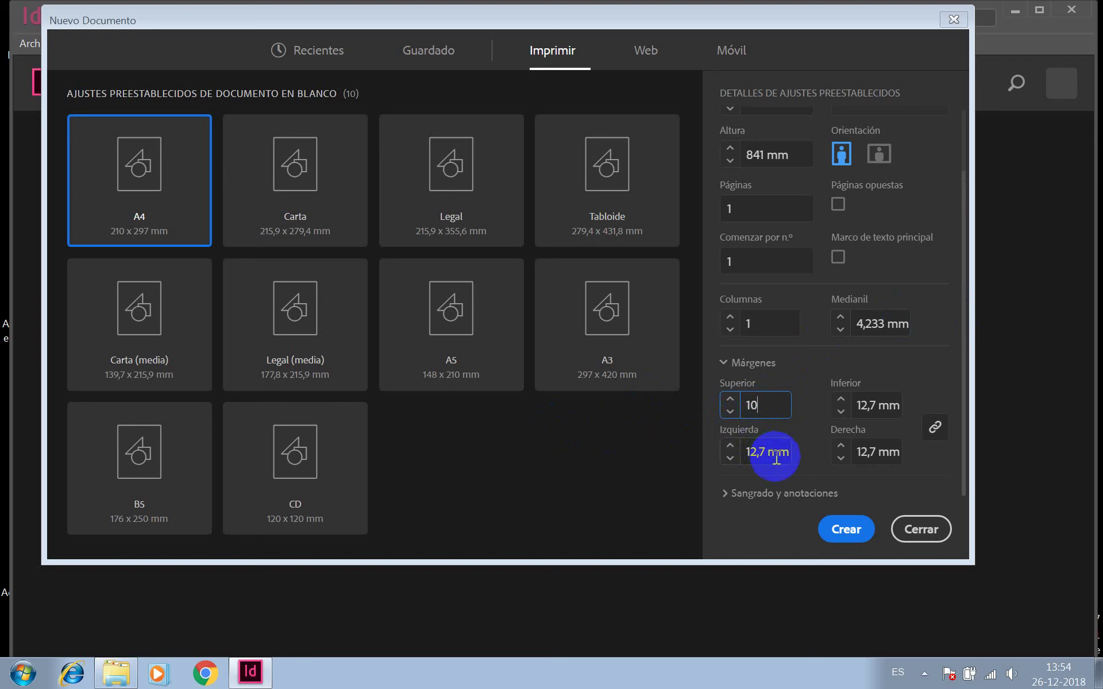
- Set all margins to 10 mm, unlink them, set the left margin to 20 mm, and create the document
click(874, 405)
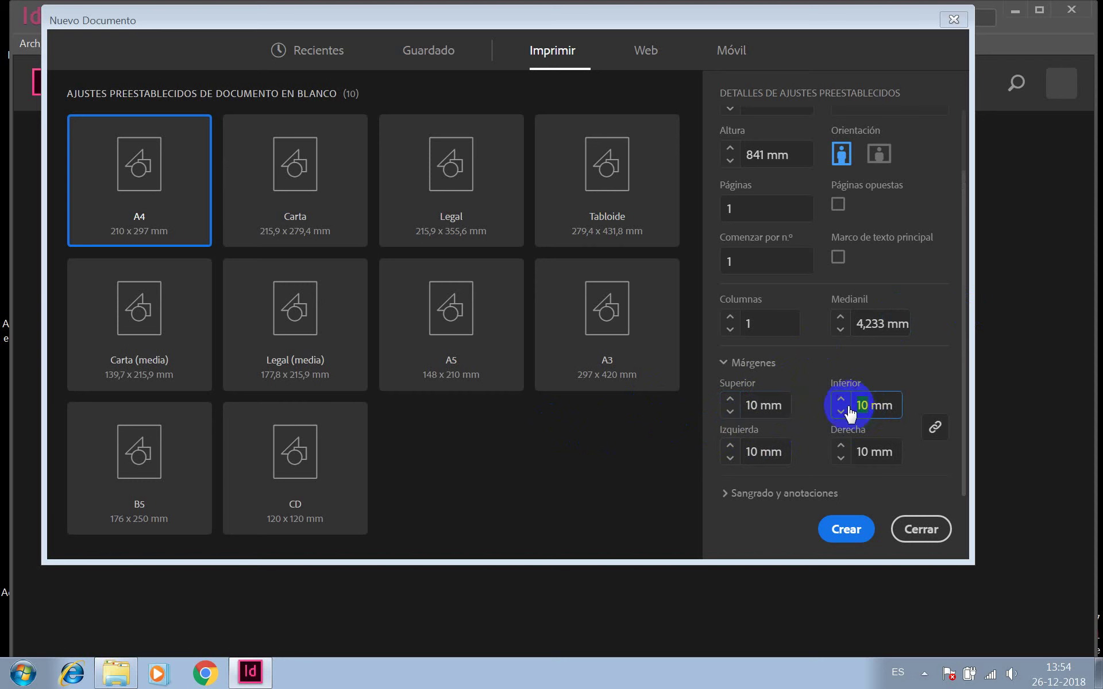
click(934, 428)
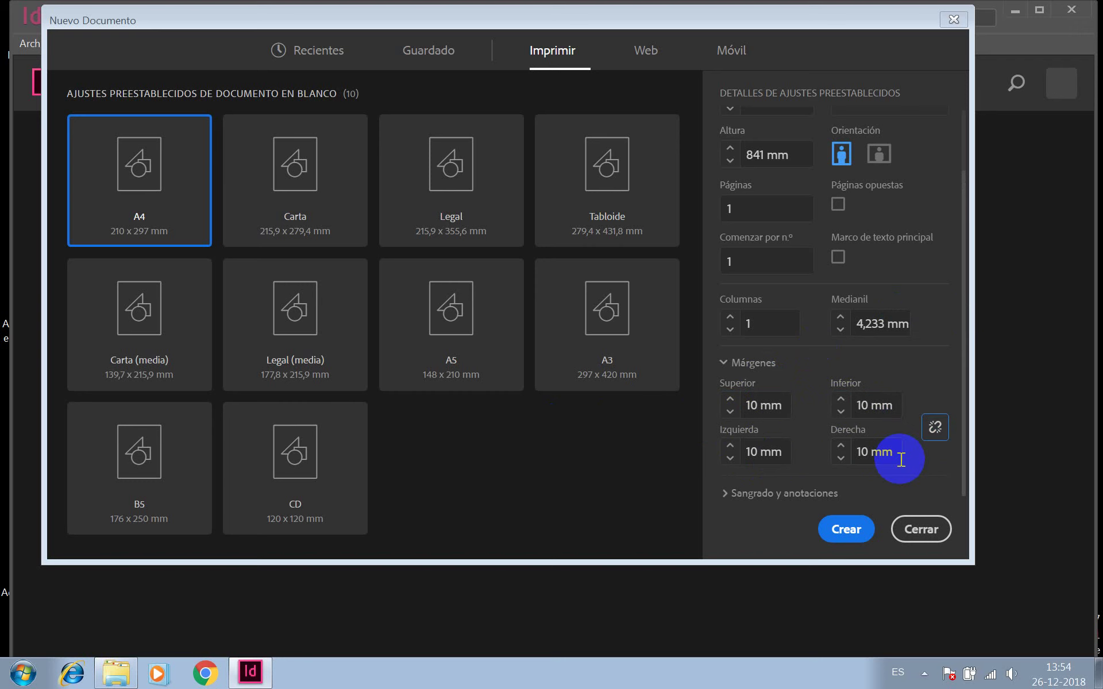
click(746, 453)
text(20)
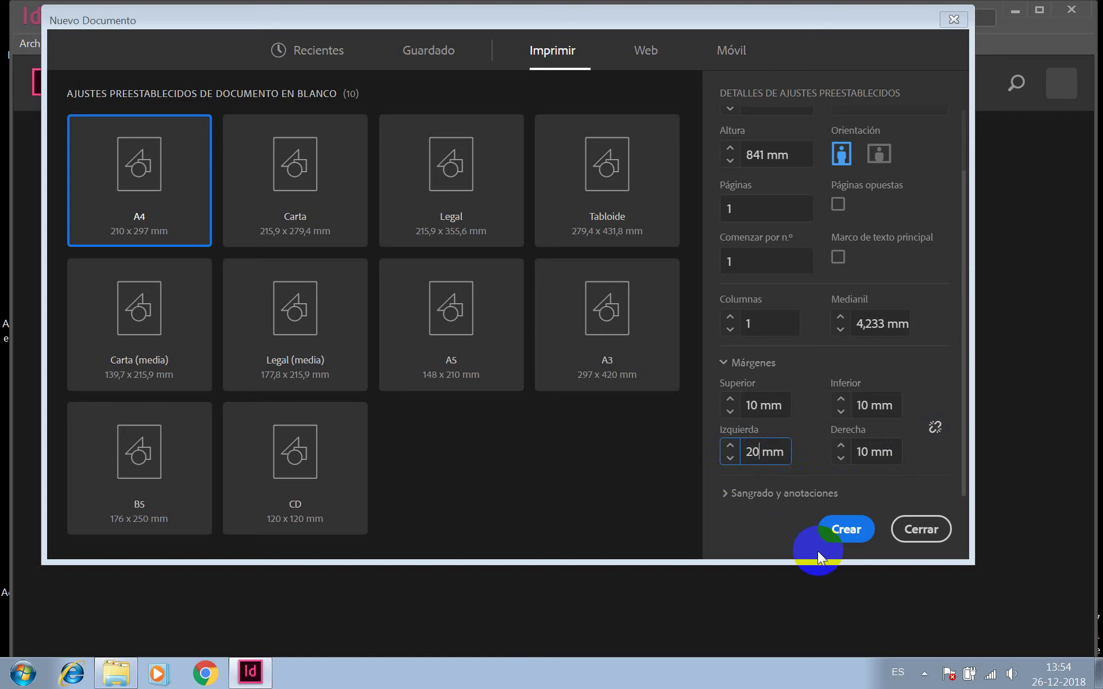
click(847, 529)
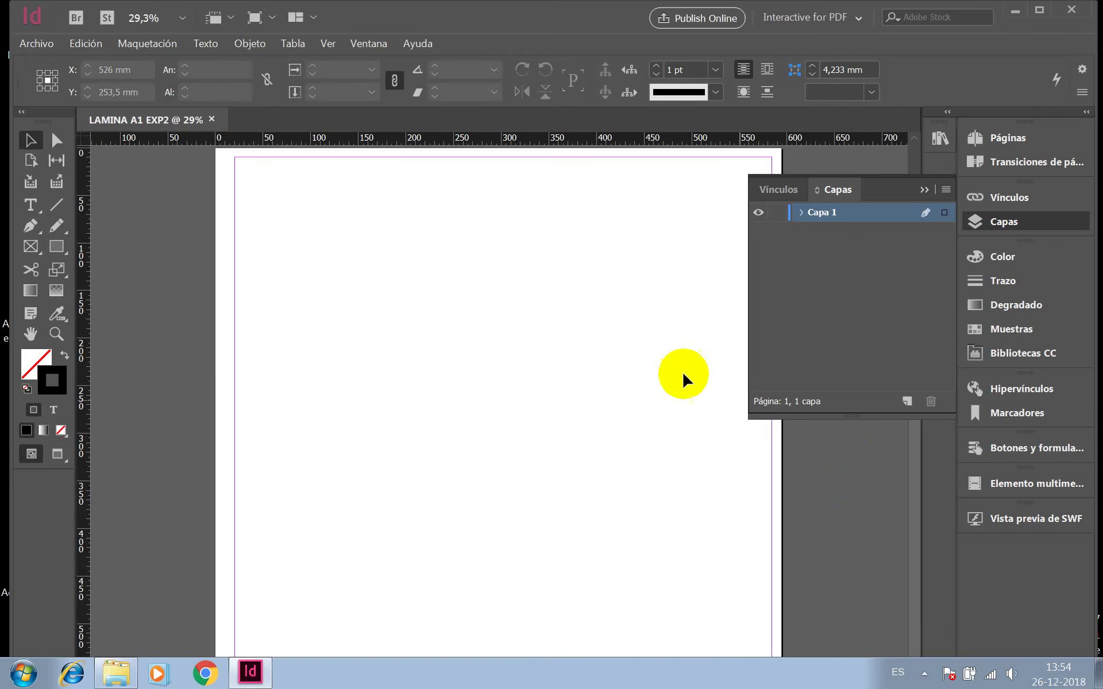
scroll(543, 260, down, 1)
scroll(543, 260, up, 2)
scroll(544, 263, down, 2)
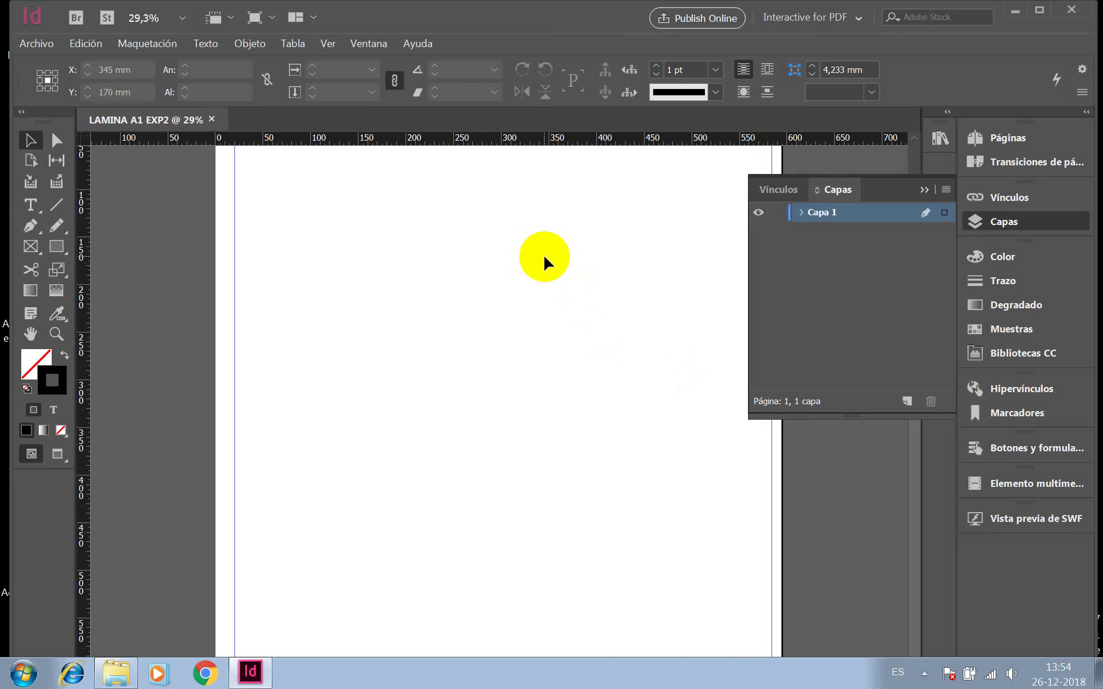
scroll(545, 262, up, 2)
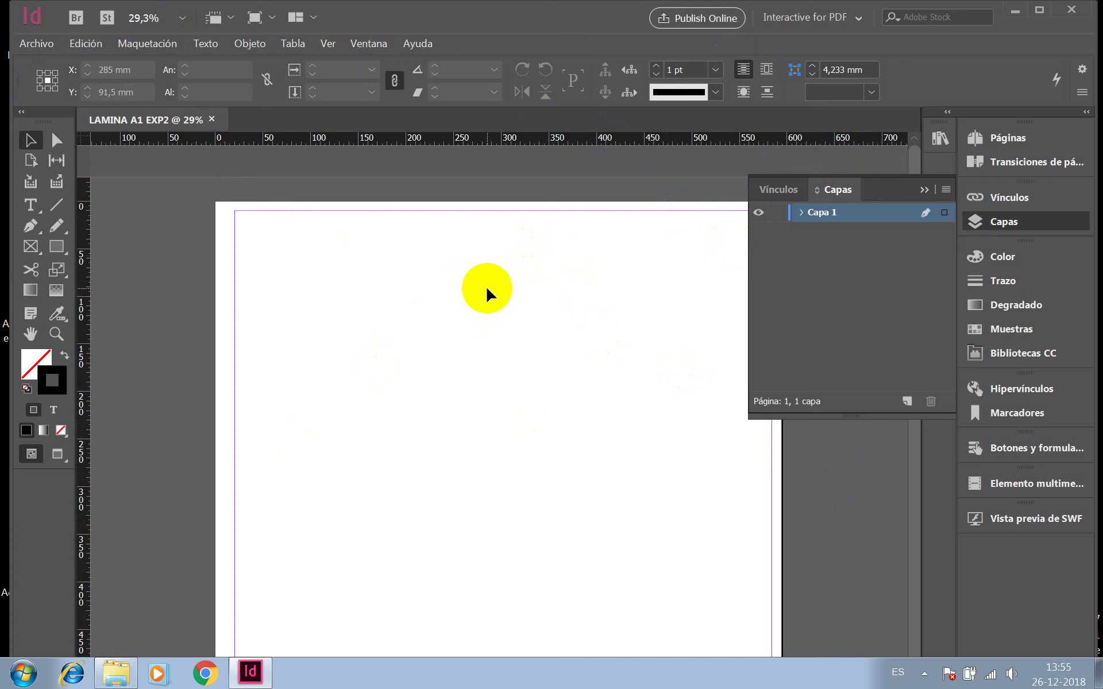
click(826, 193)
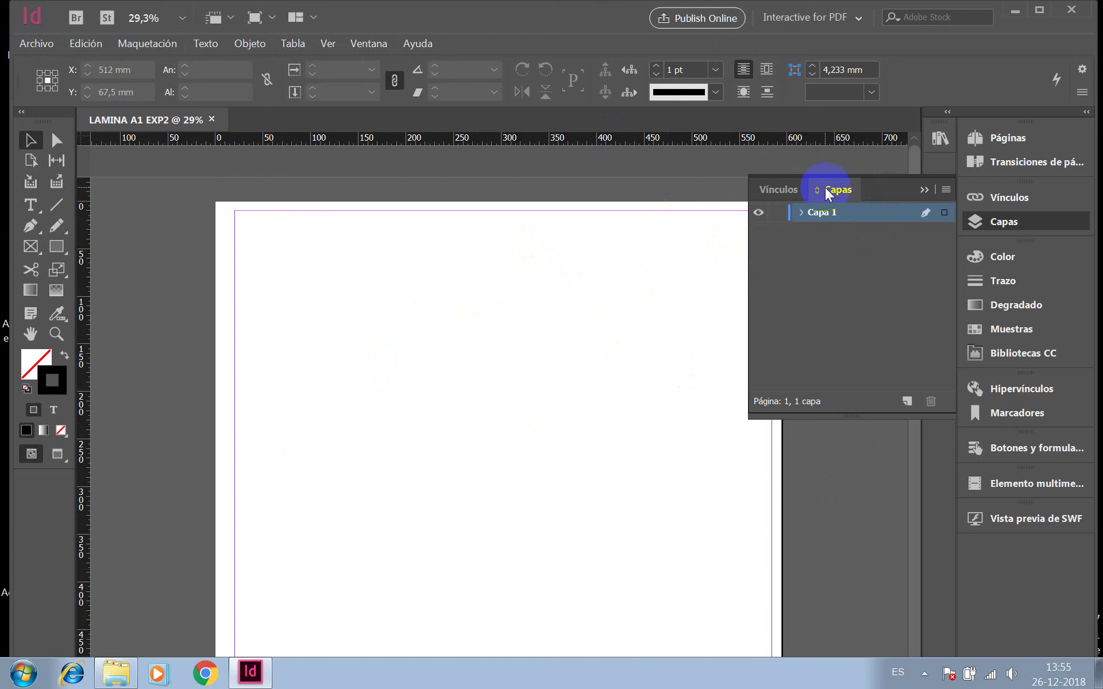
click(778, 188)
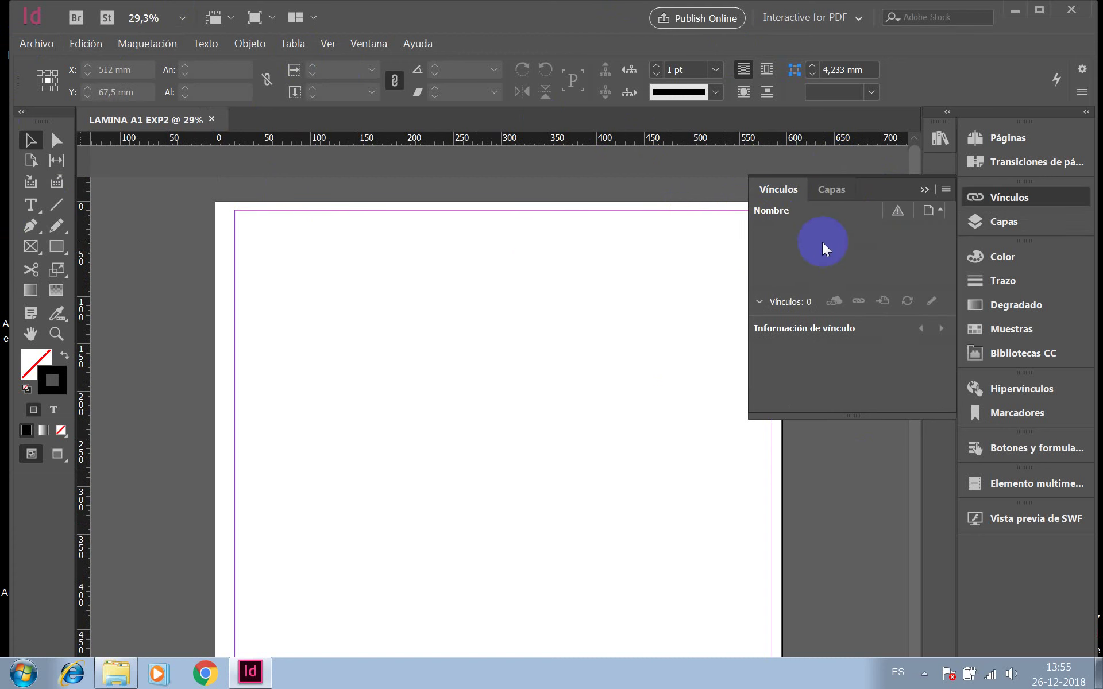
- Add a new layer to the document and name it IMAGENES
click(832, 192)
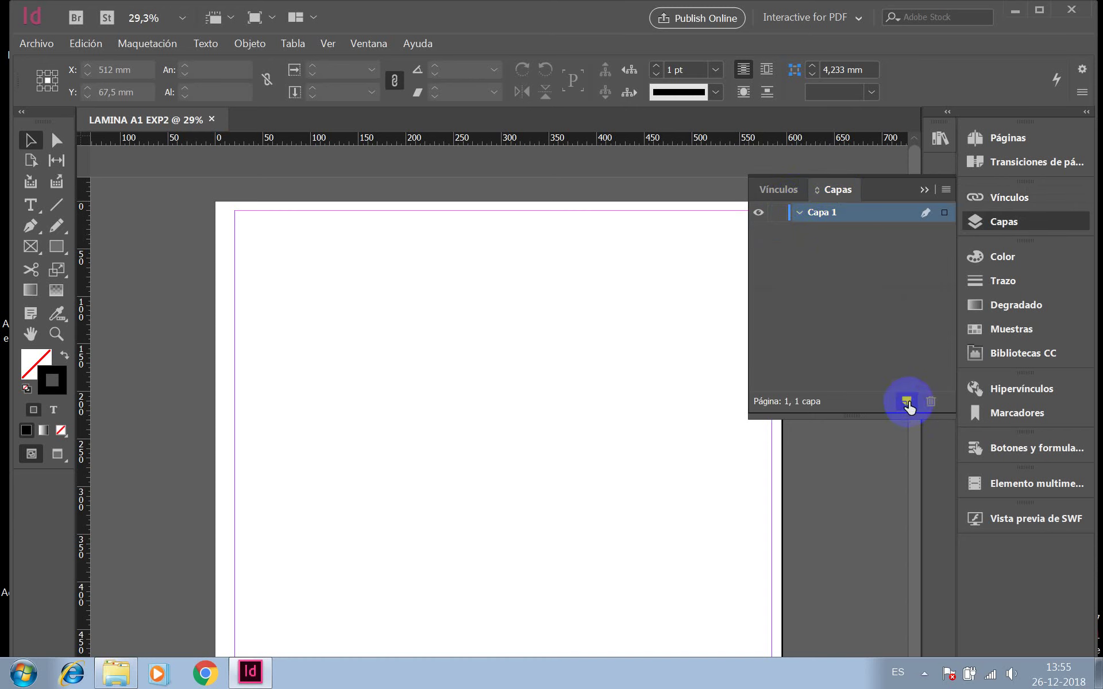
drag(907, 407, 920, 399)
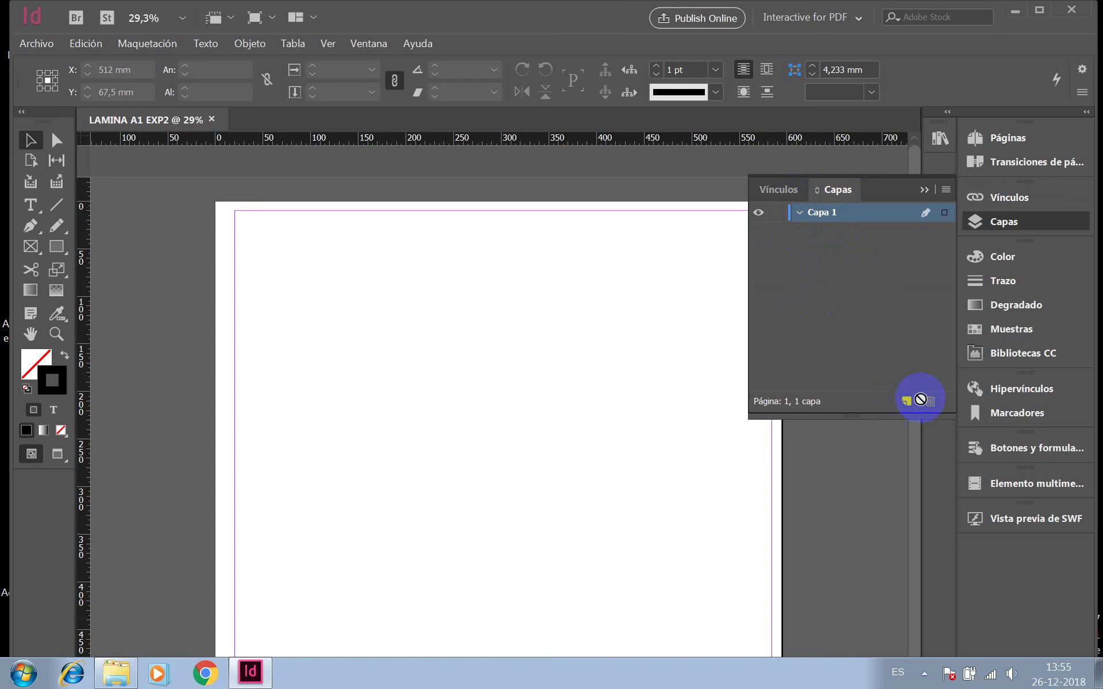
drag(920, 399, 906, 406)
double_click(821, 213)
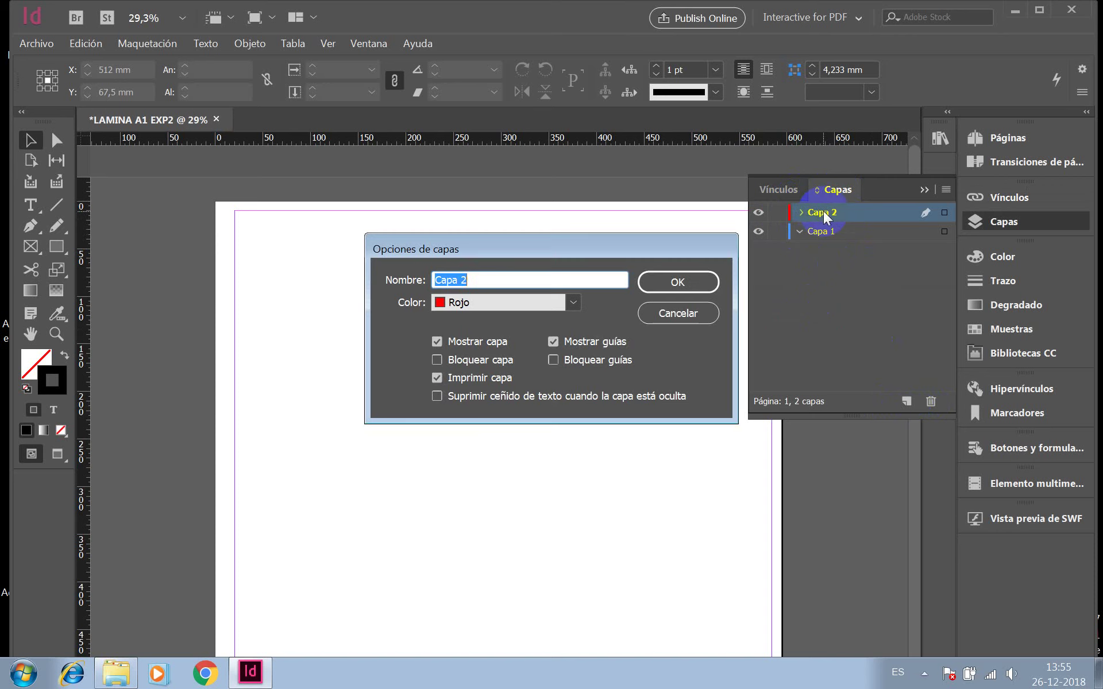
text(IMAGENES)
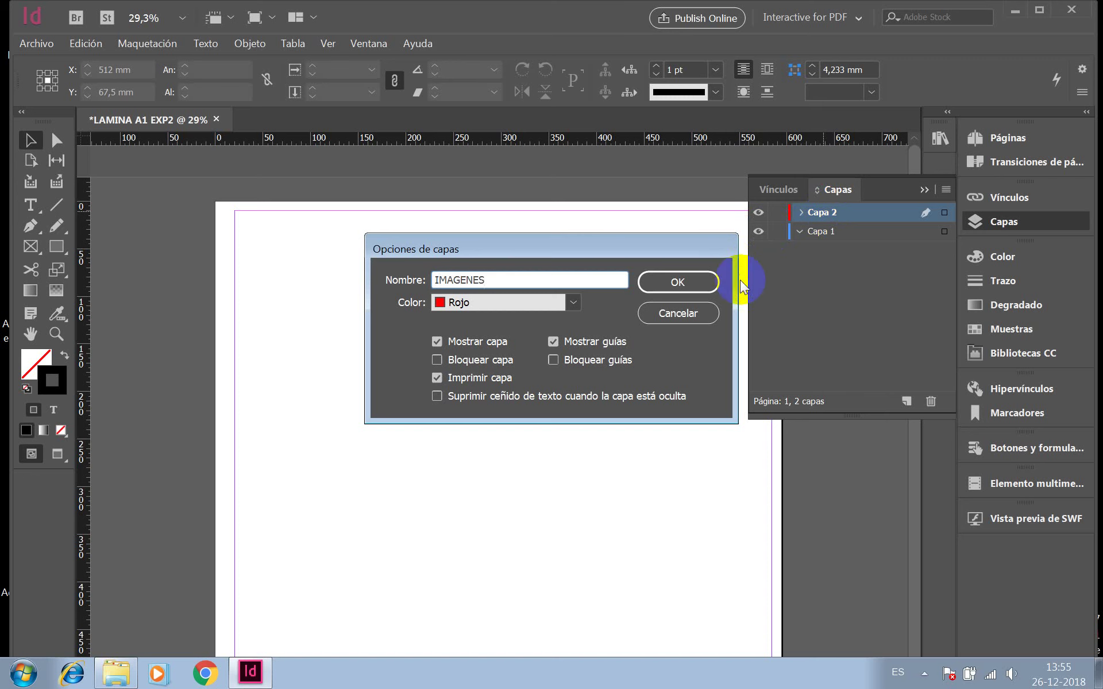
click(695, 277)
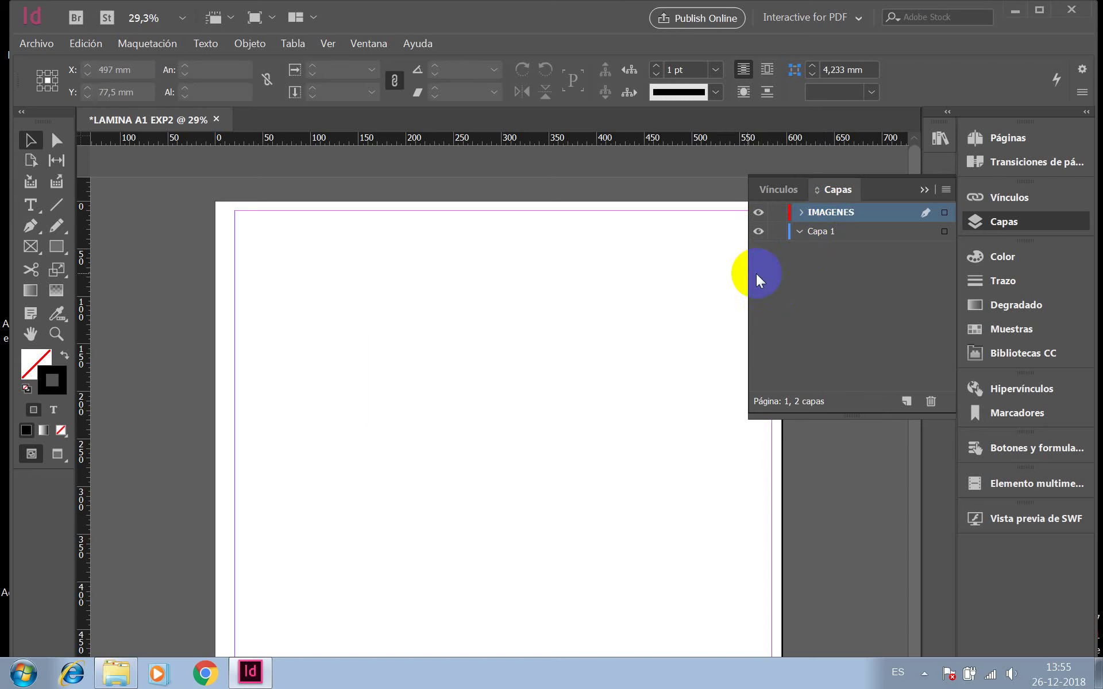
- Rename the original layer, Capa 1, as TEXTOS and collapse the links and layers display
double_click(828, 236)
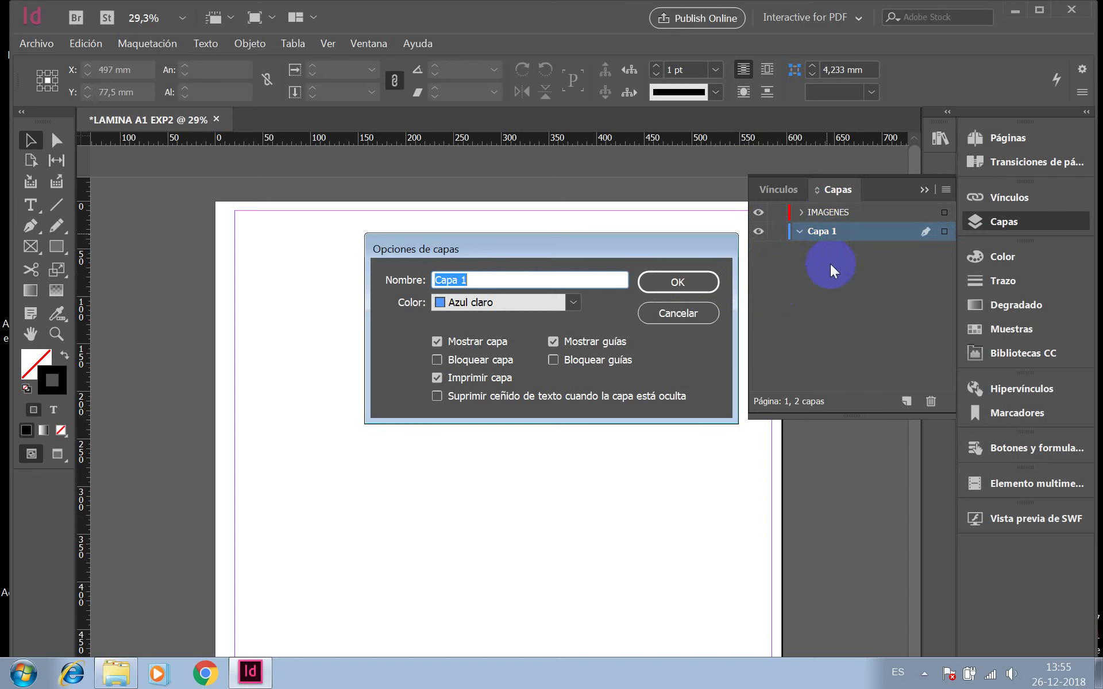
text(TEXTOS)
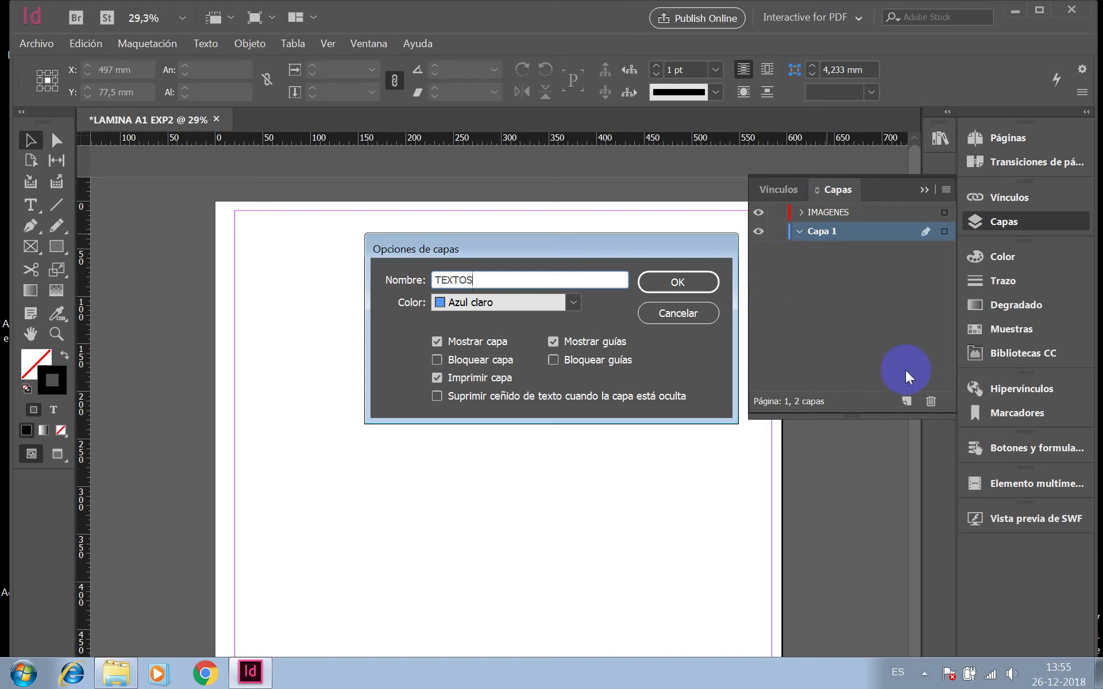
click(673, 282)
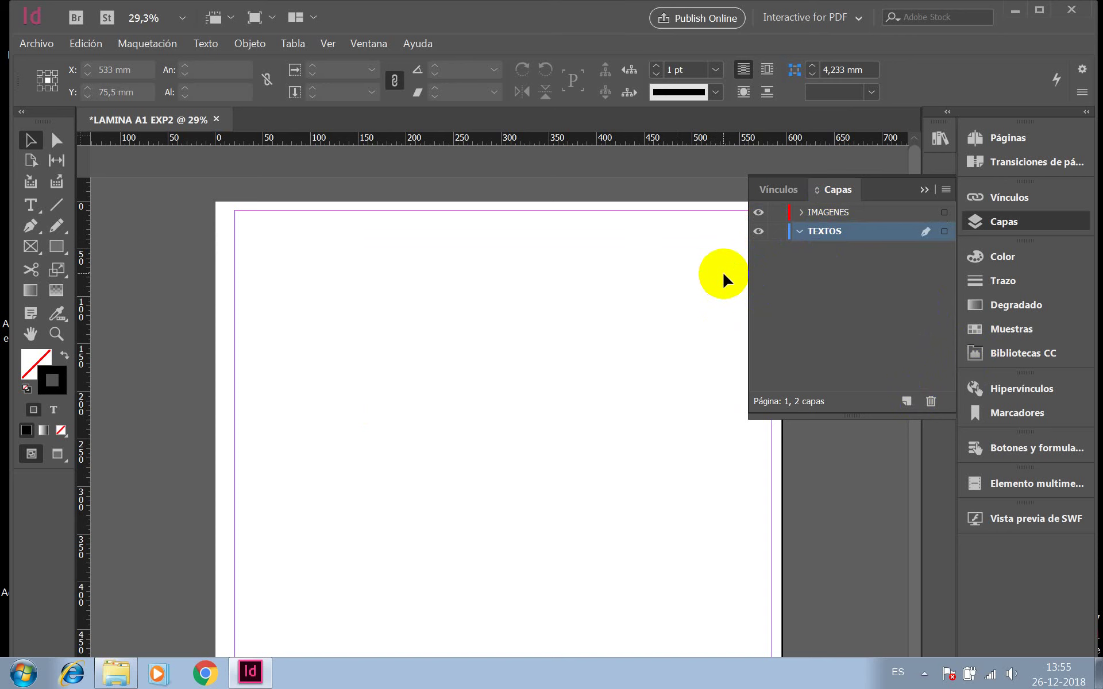
click(778, 191)
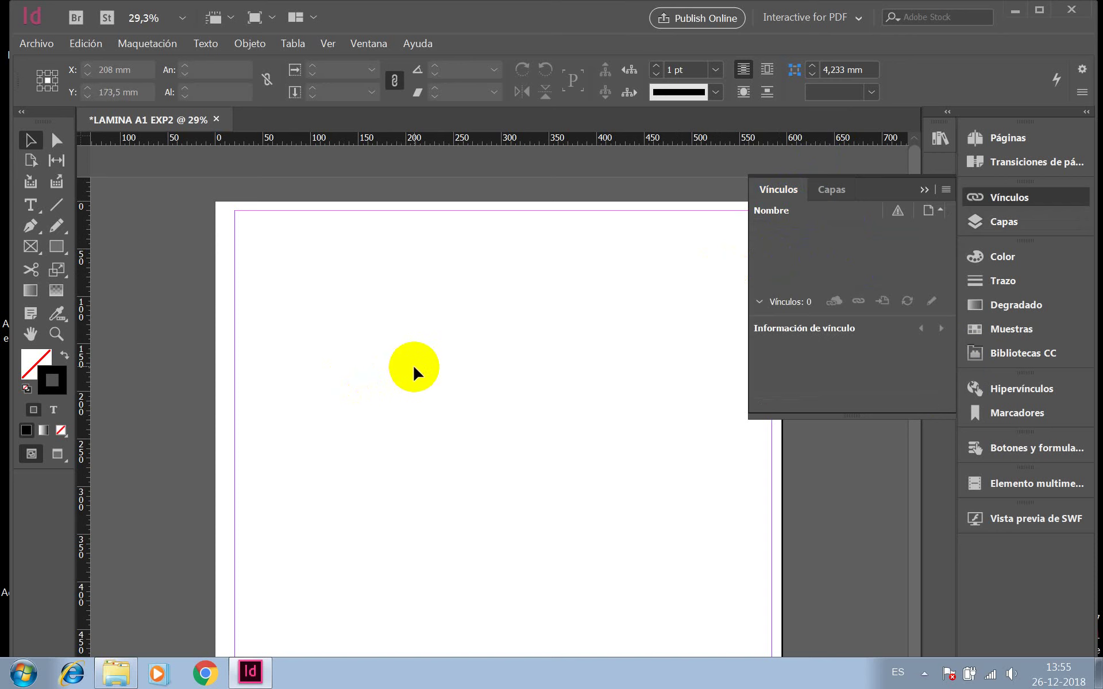
click(924, 189)
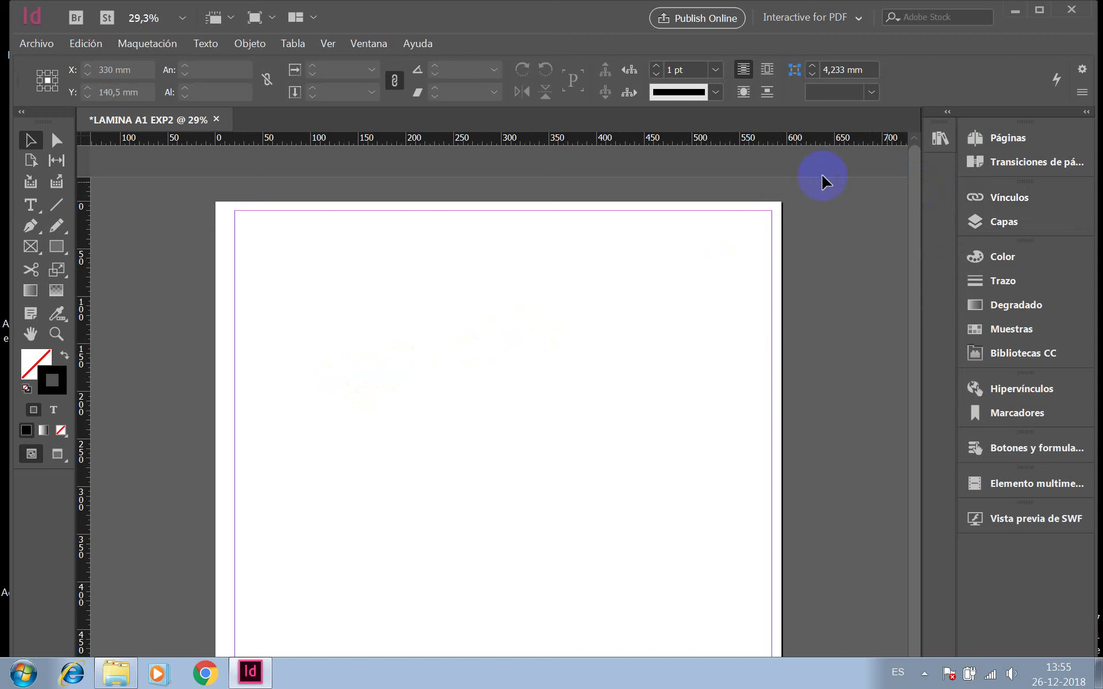
- Maximize the program window and fit the whole page in view at 18% zoom
scroll(394, 394, down, 3)
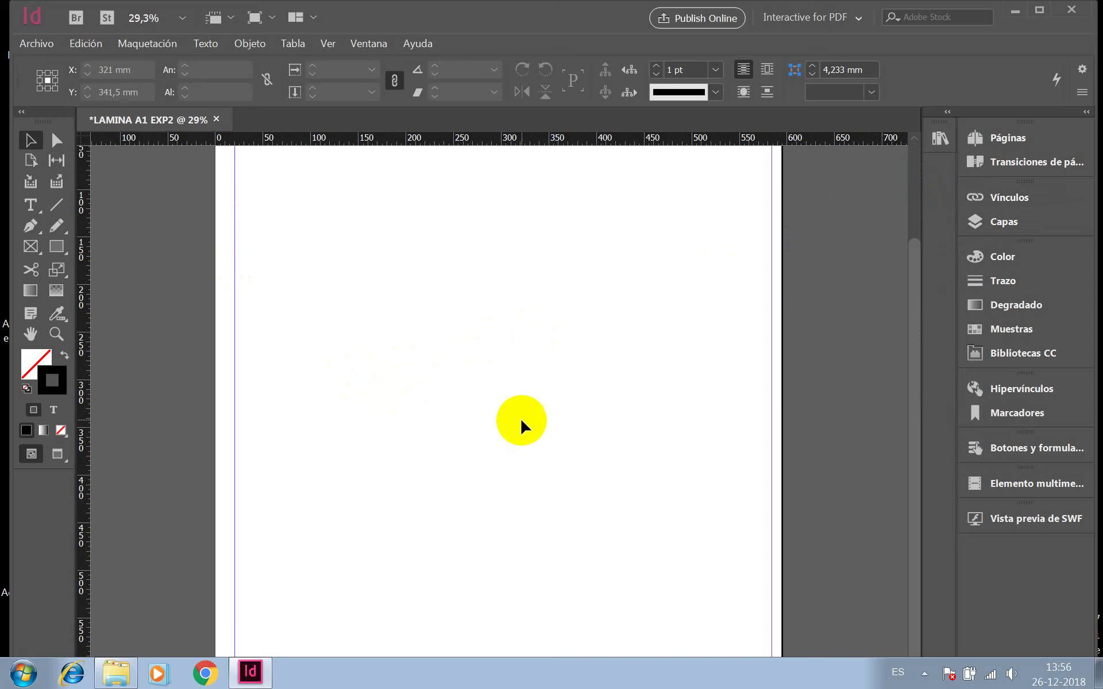
scroll(520, 424, up, 2)
scroll(517, 423, down, 2)
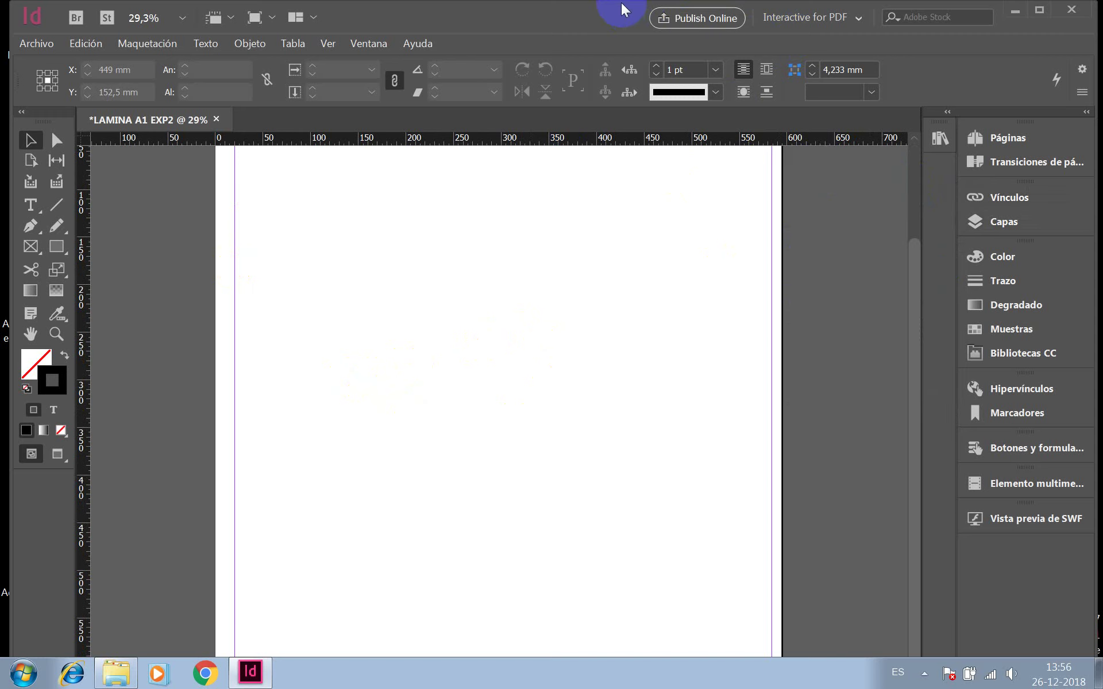
drag(625, 10, 453, 56)
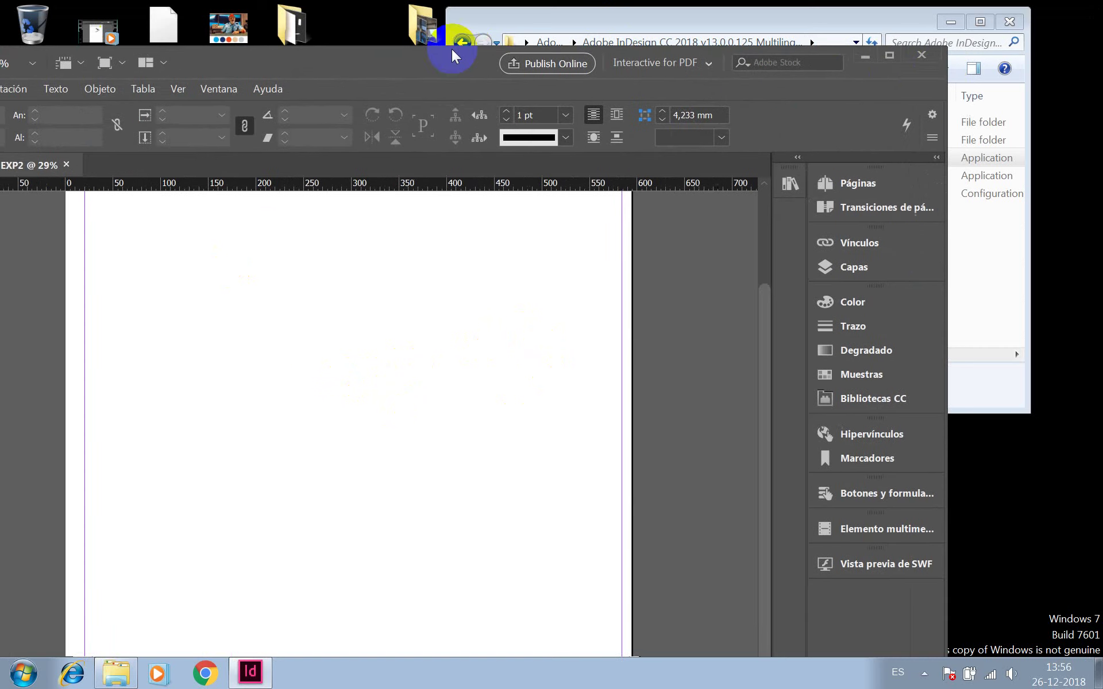
drag(946, 58, 867, 56)
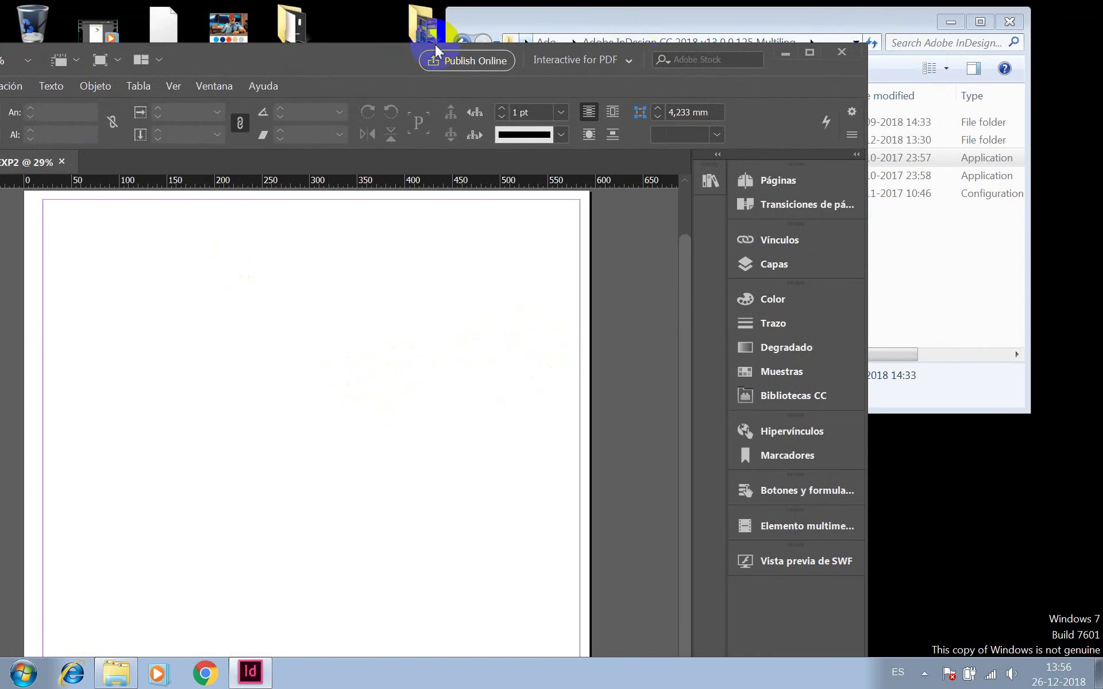
drag(435, 51, 475, 12)
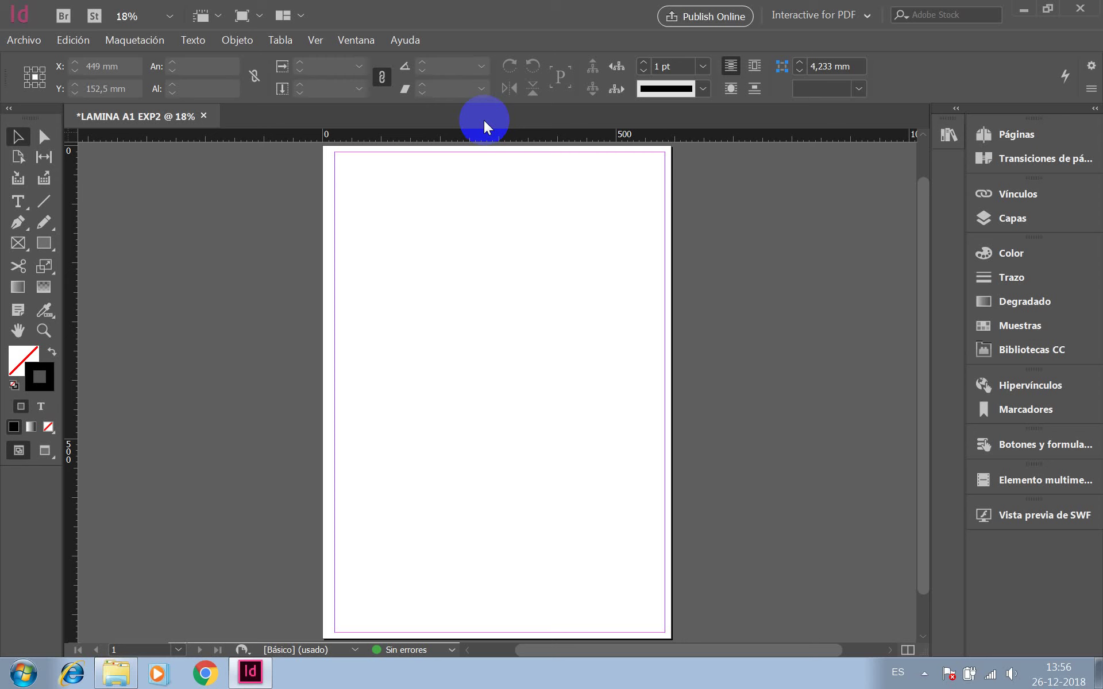
click(432, 393)
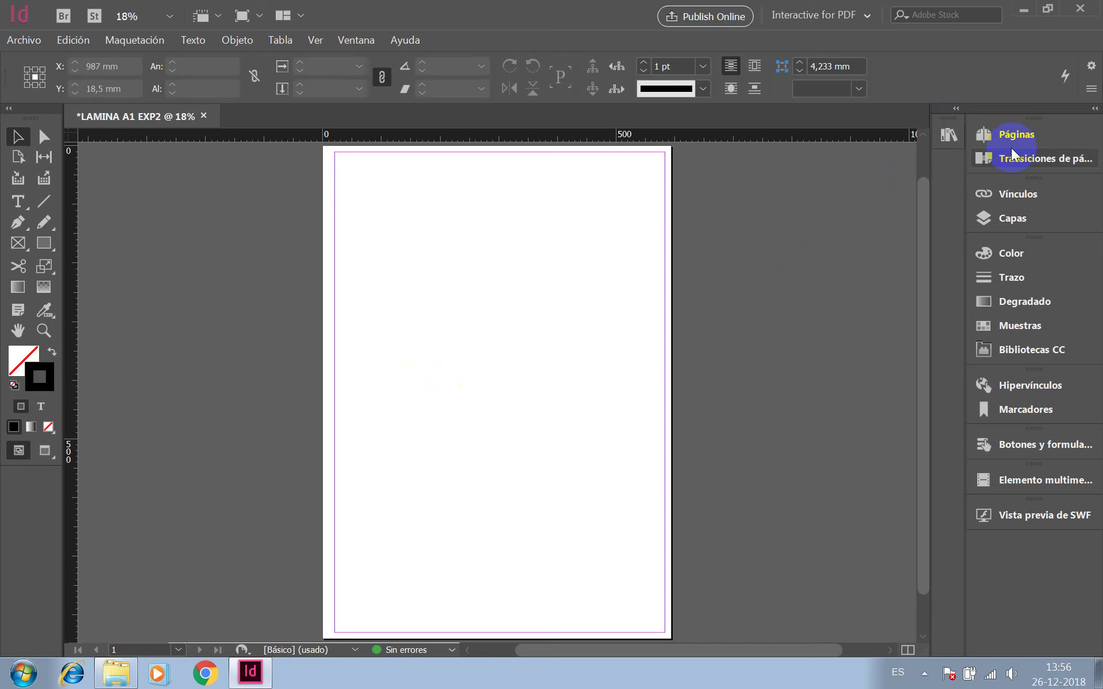
- Display the document links and place the JPEG image ESCENA from the EXPRE 2 > CANALES IMAGEN folder on the page
click(1018, 198)
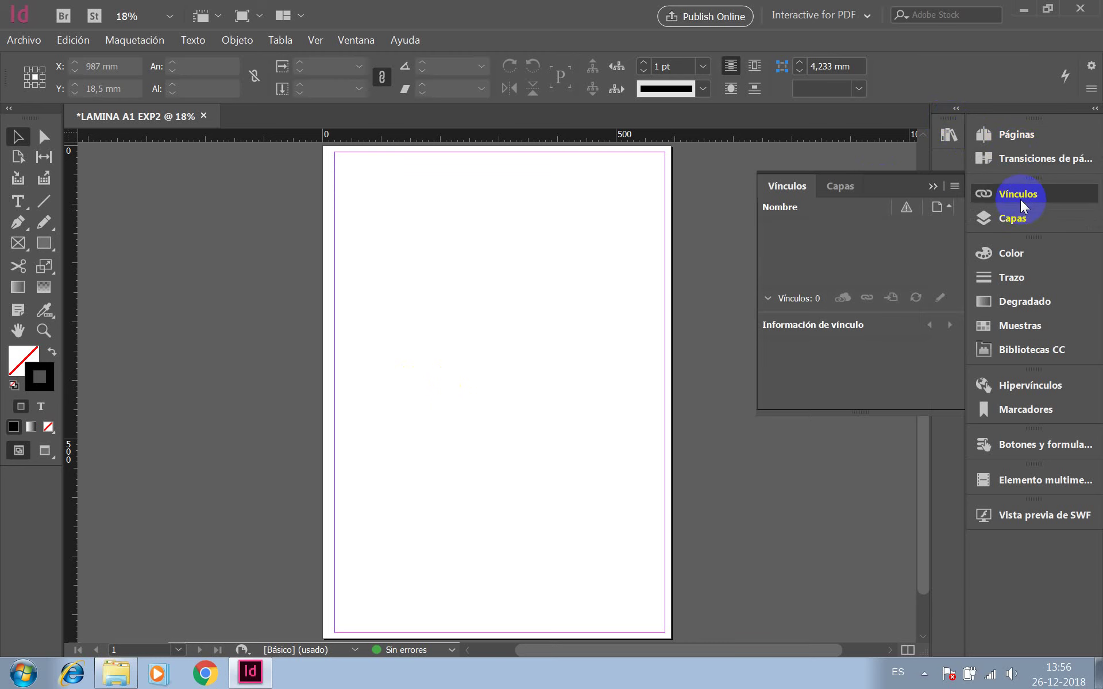
click(36, 42)
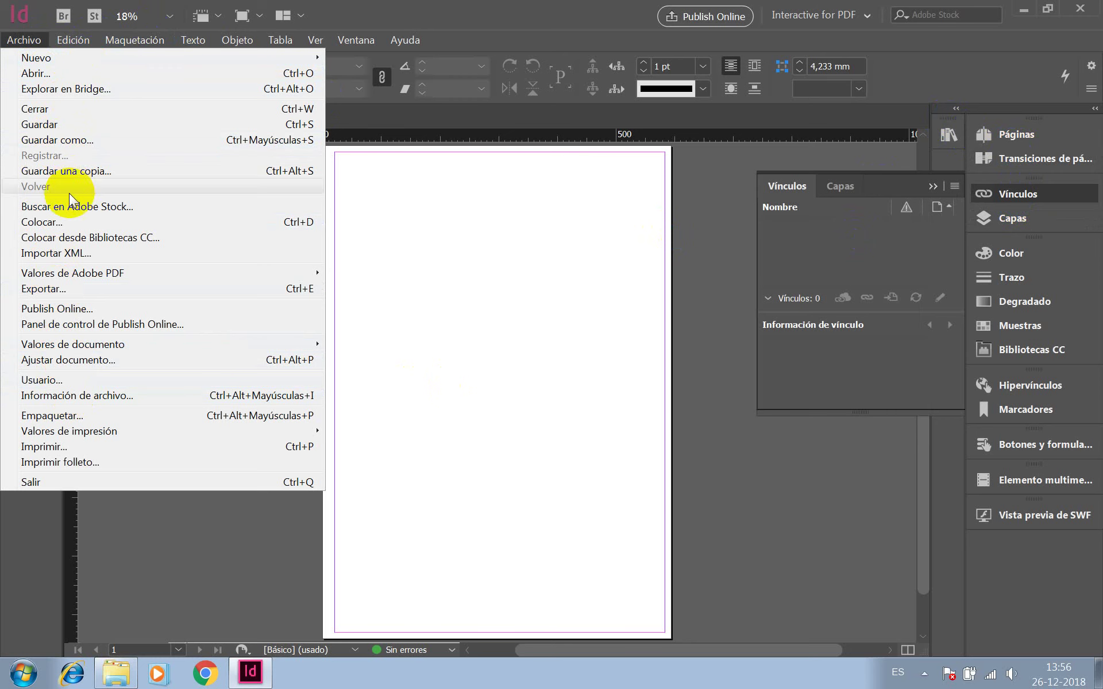
click(70, 223)
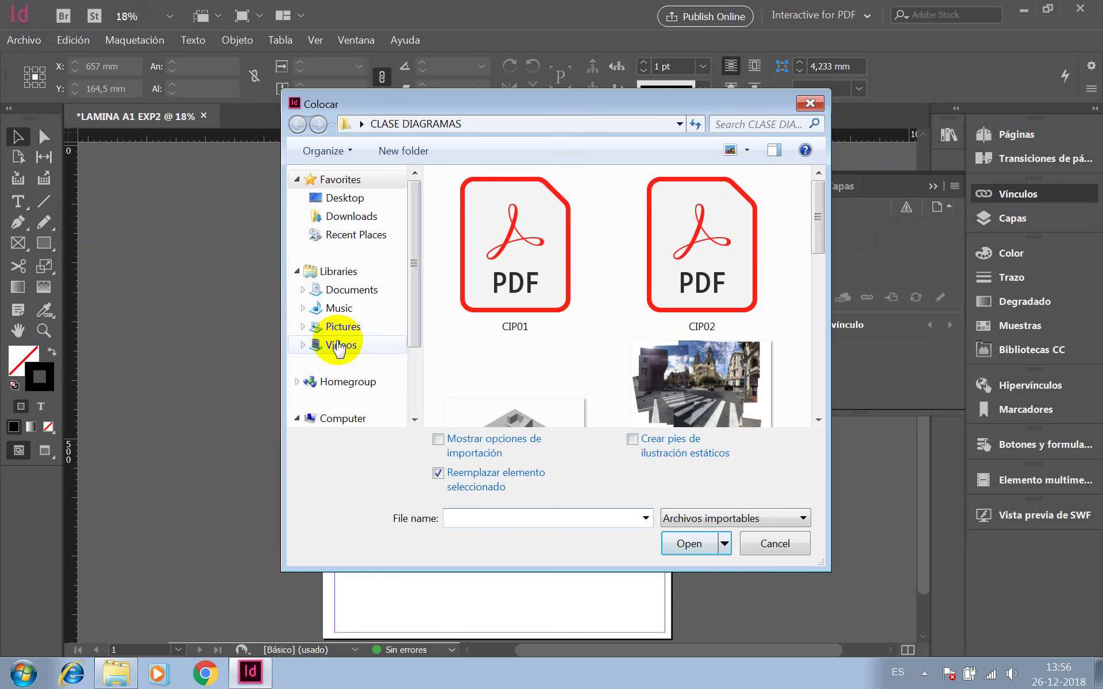
drag(816, 240, 726, 234)
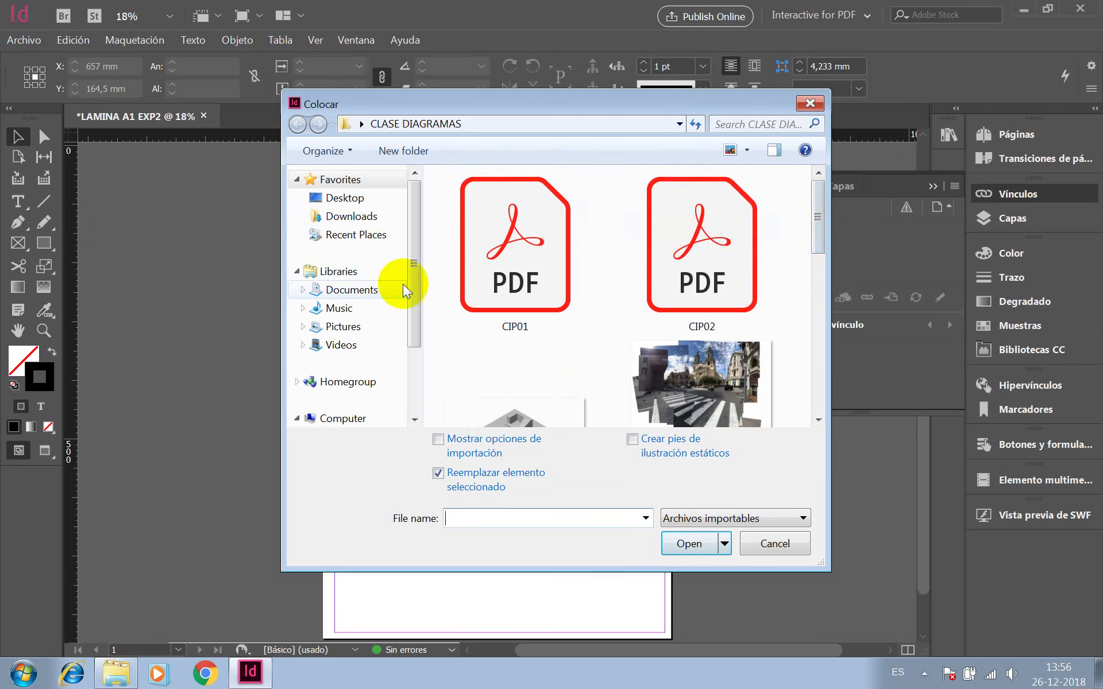
click(361, 124)
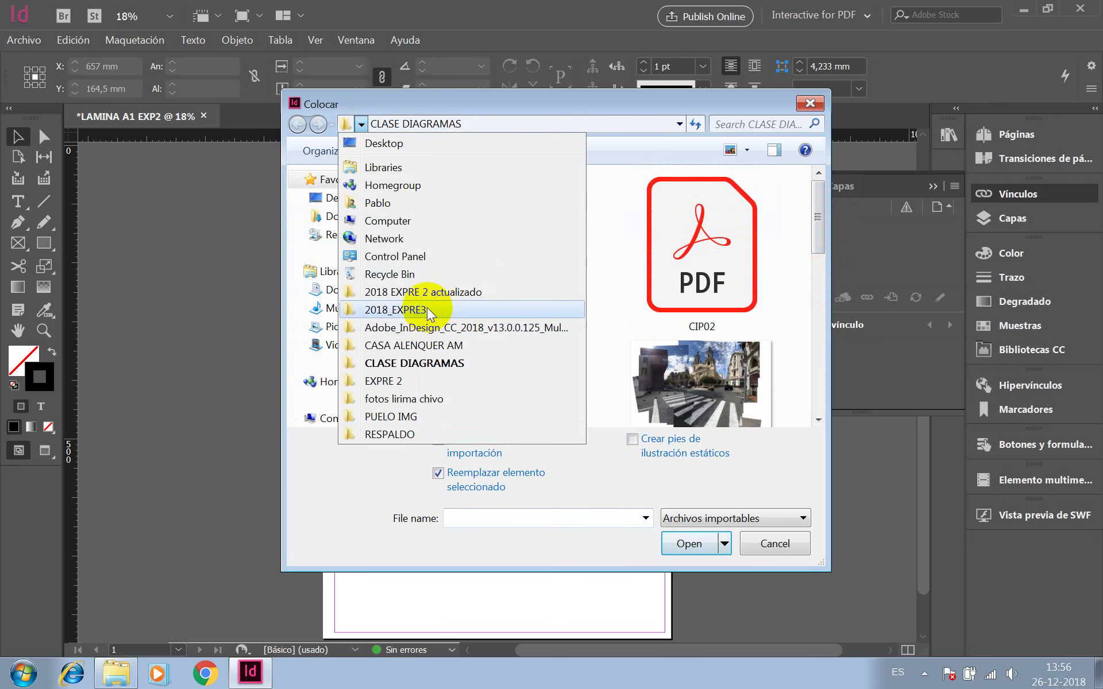
click(402, 381)
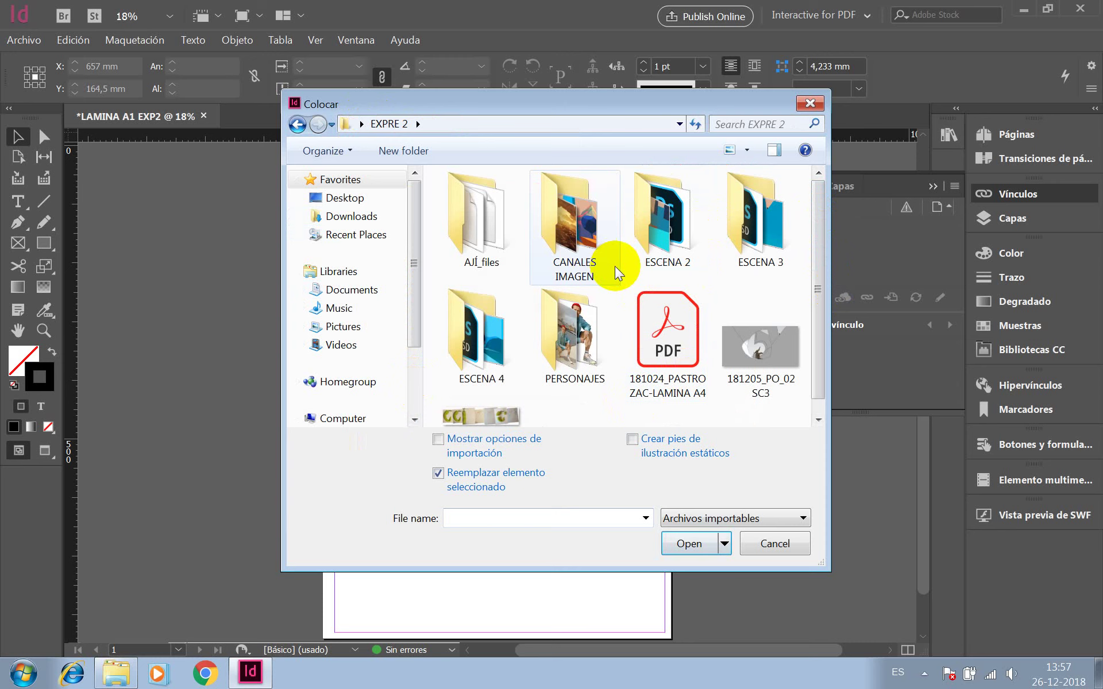
double_click(583, 242)
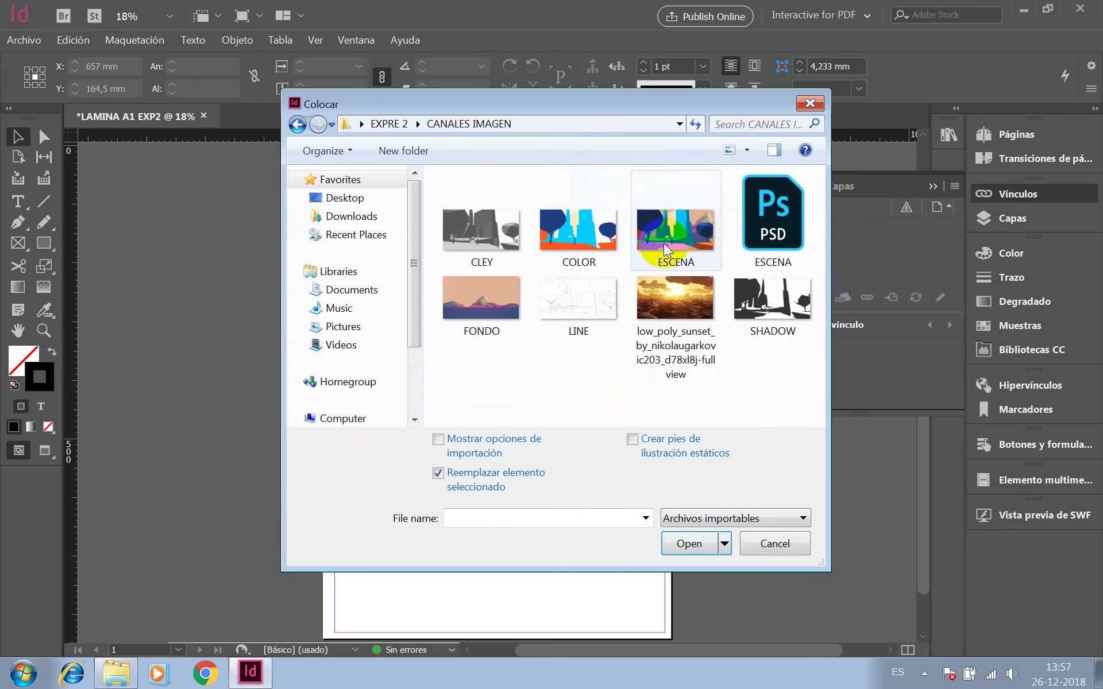
click(665, 250)
click(689, 543)
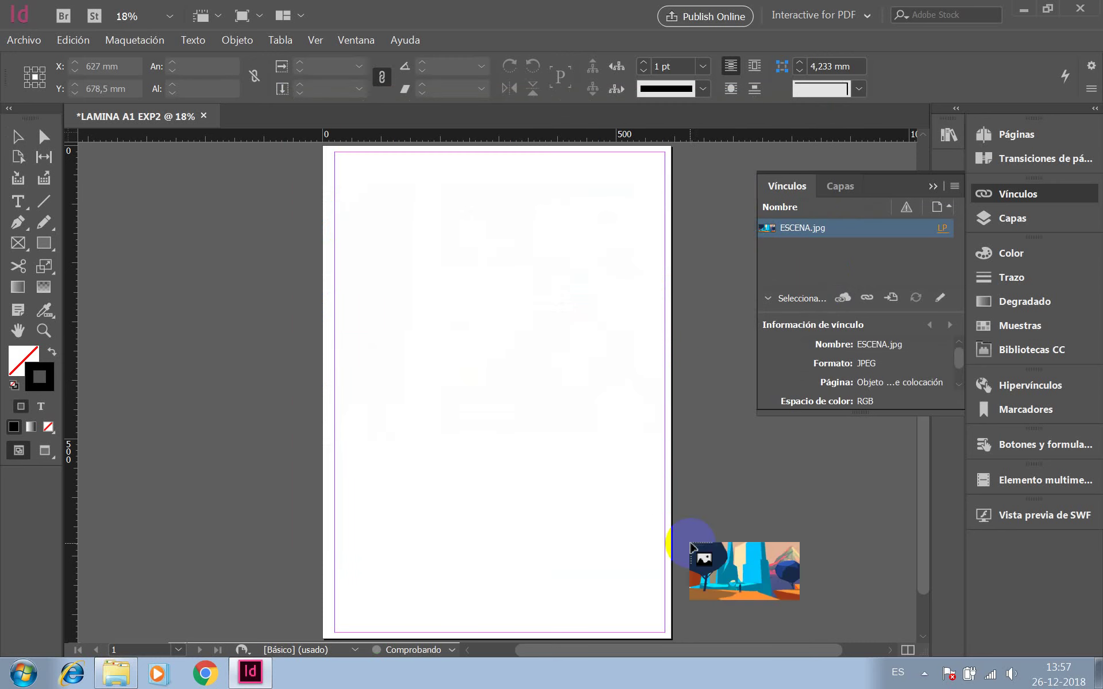
click(407, 248)
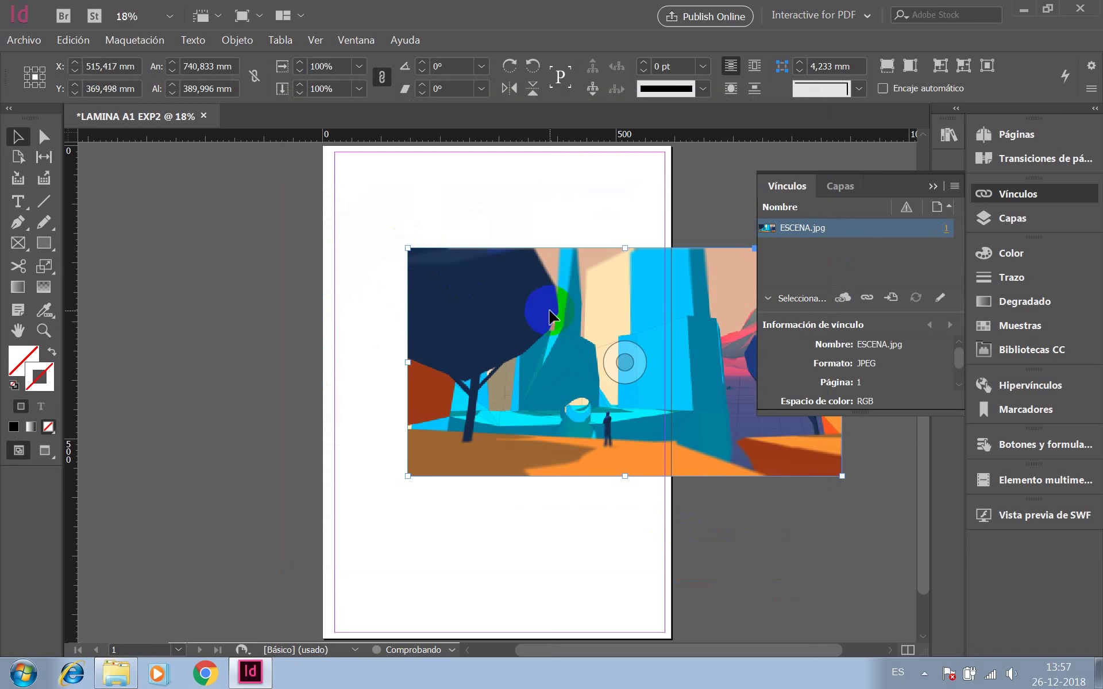
- Move the placed image up and left across the page, and crop its frame from the upper-left corner to about 451 × 244 mm
drag(550, 316, 395, 258)
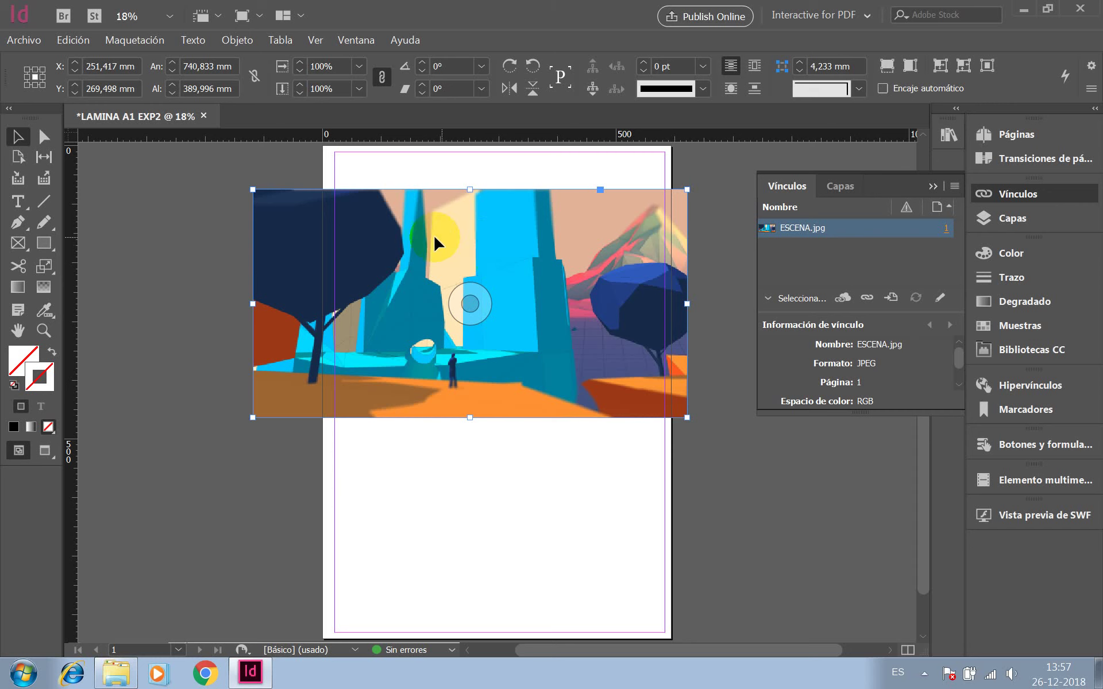
drag(253, 188, 424, 275)
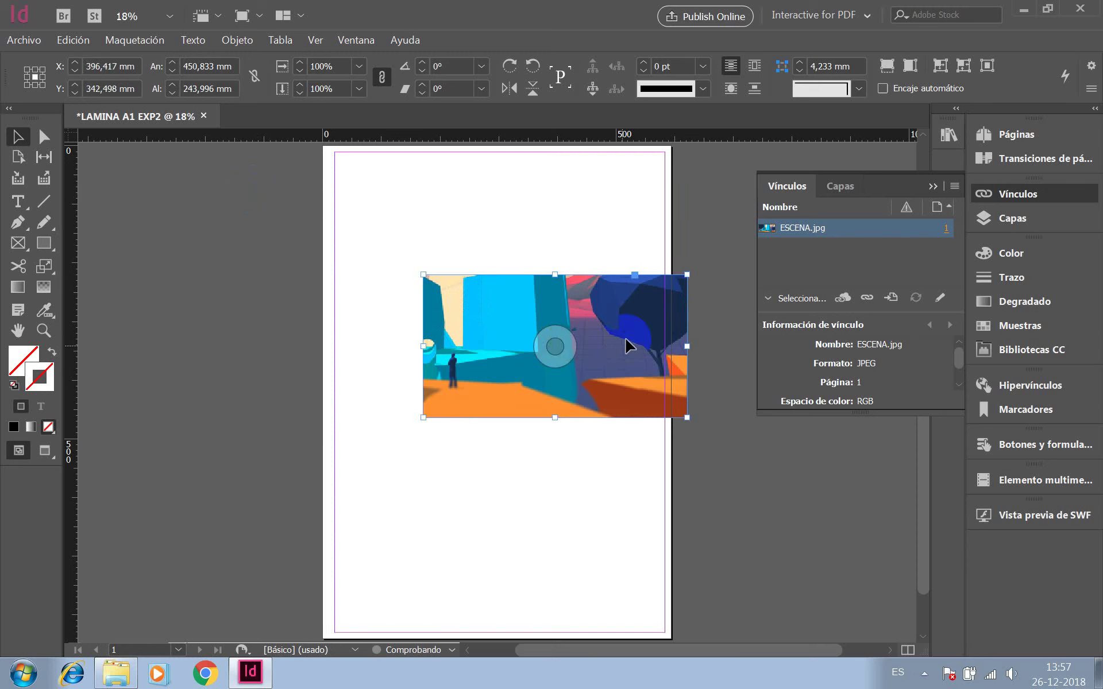
- Move the ESCENA image up and left, crop its frame to about 300 × 206 mm, and fit the content proportionally inside
drag(627, 344, 533, 273)
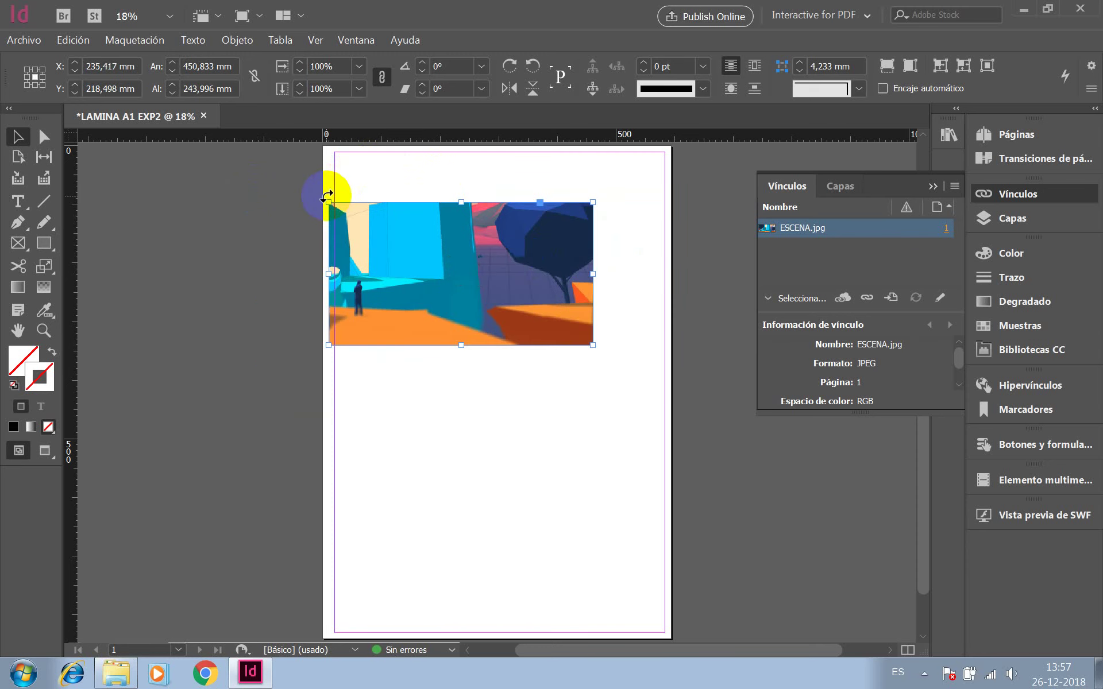
drag(328, 198, 418, 225)
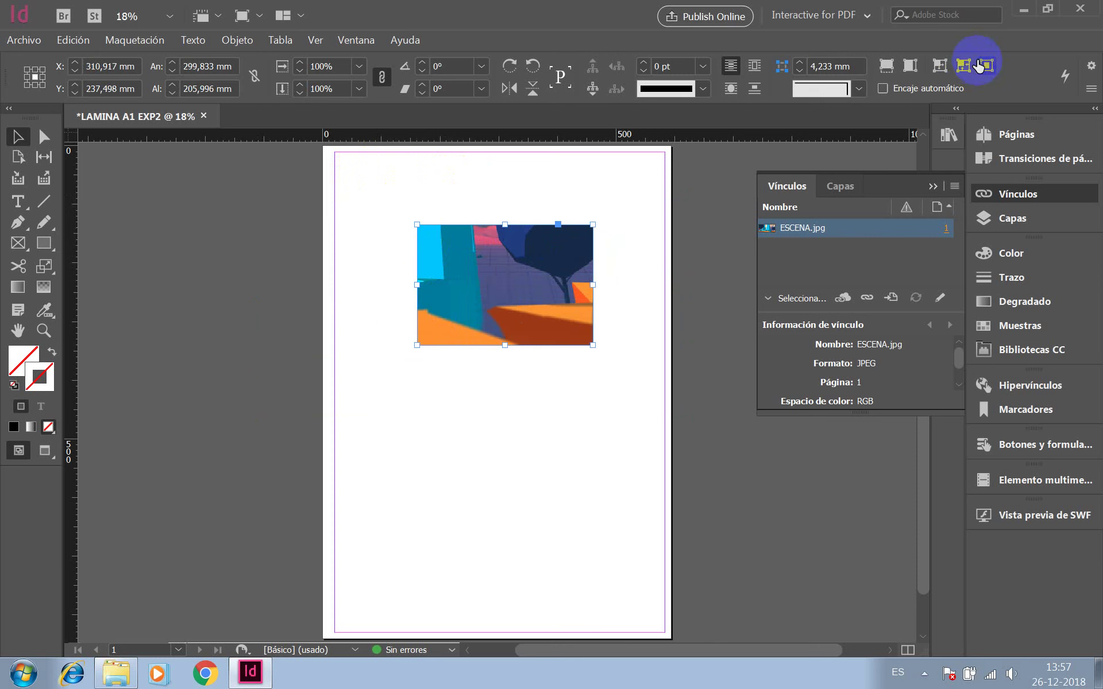
click(886, 67)
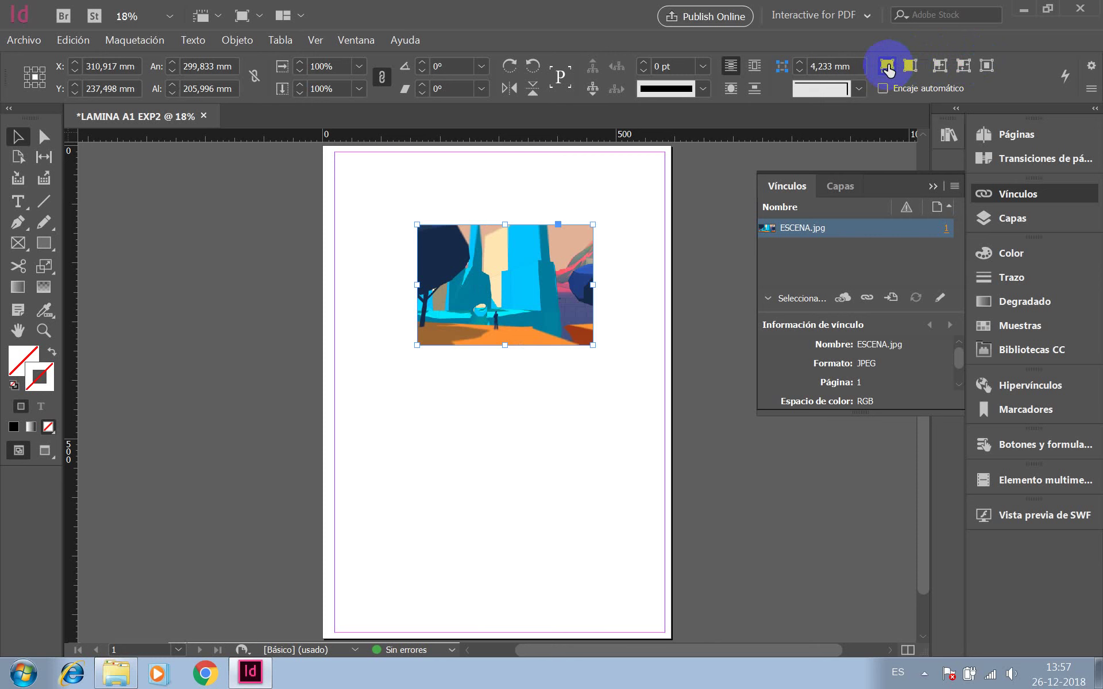
click(908, 67)
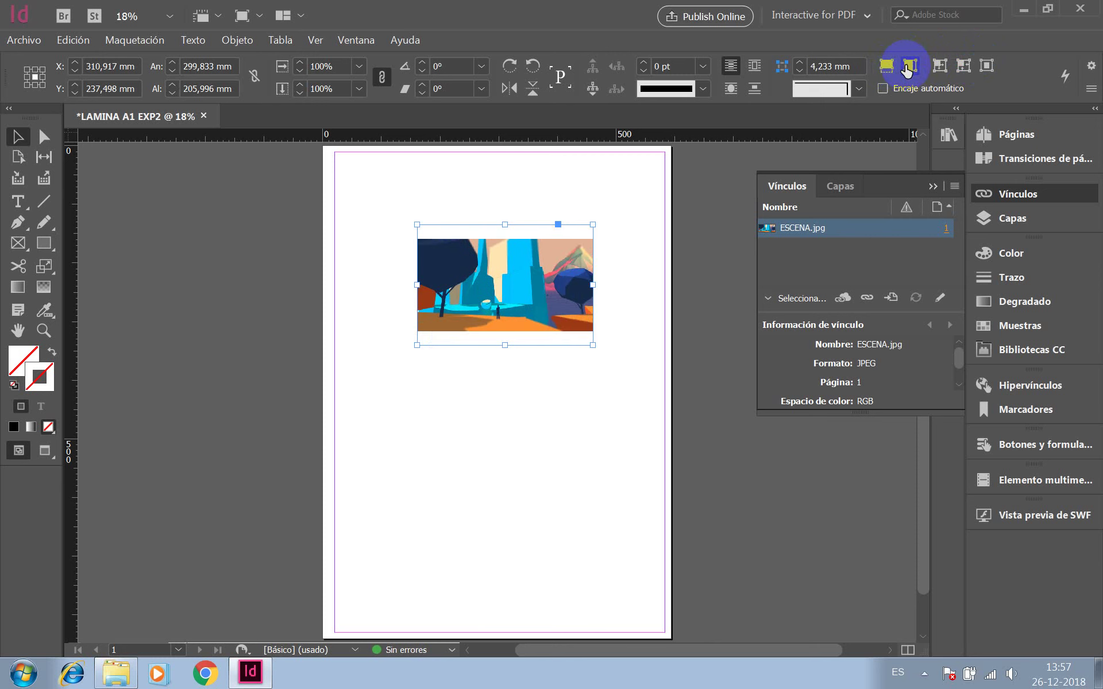
- Try filling the frame proportionally and stretching the content to the frame, and return to the proportional content fit
click(886, 65)
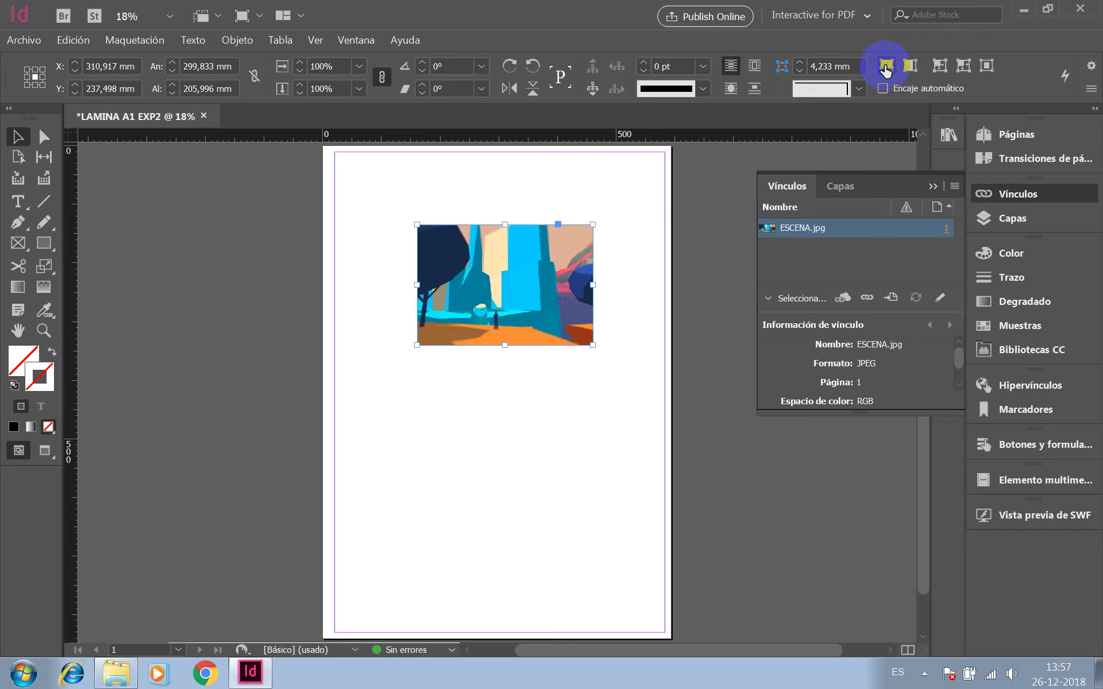
click(909, 66)
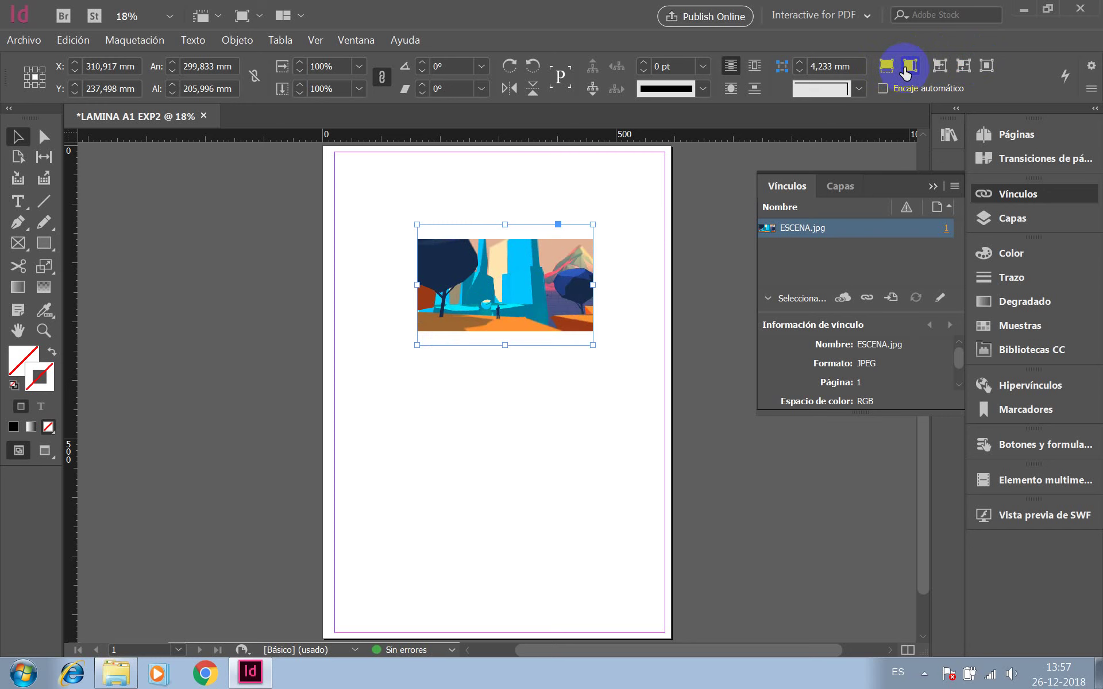
click(566, 320)
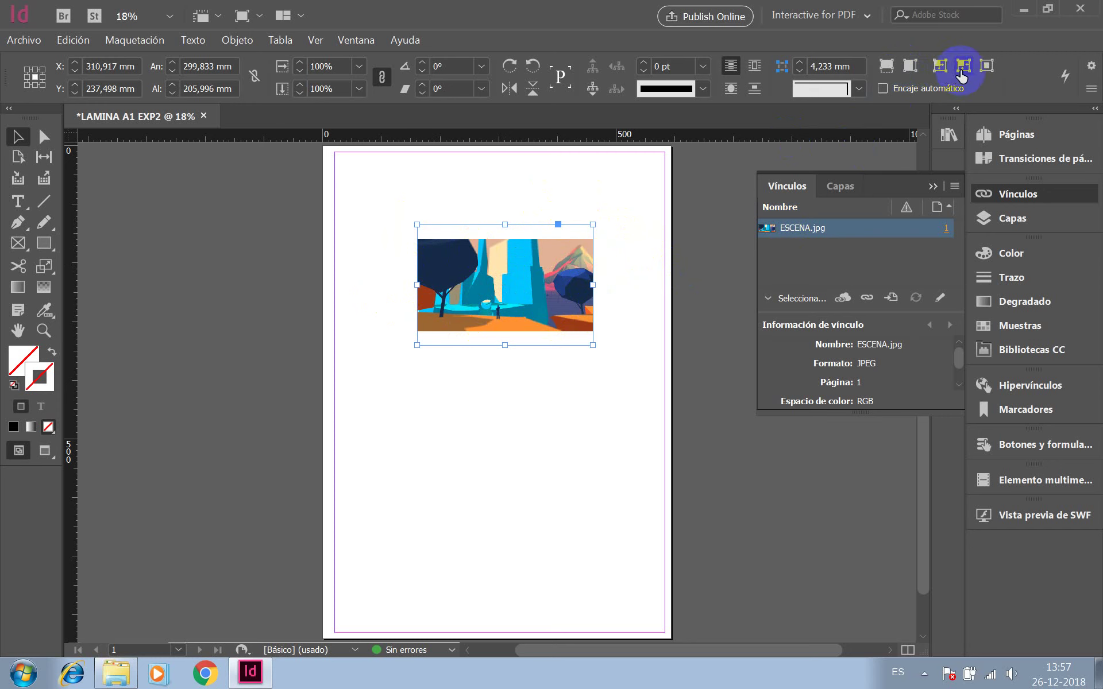
click(939, 65)
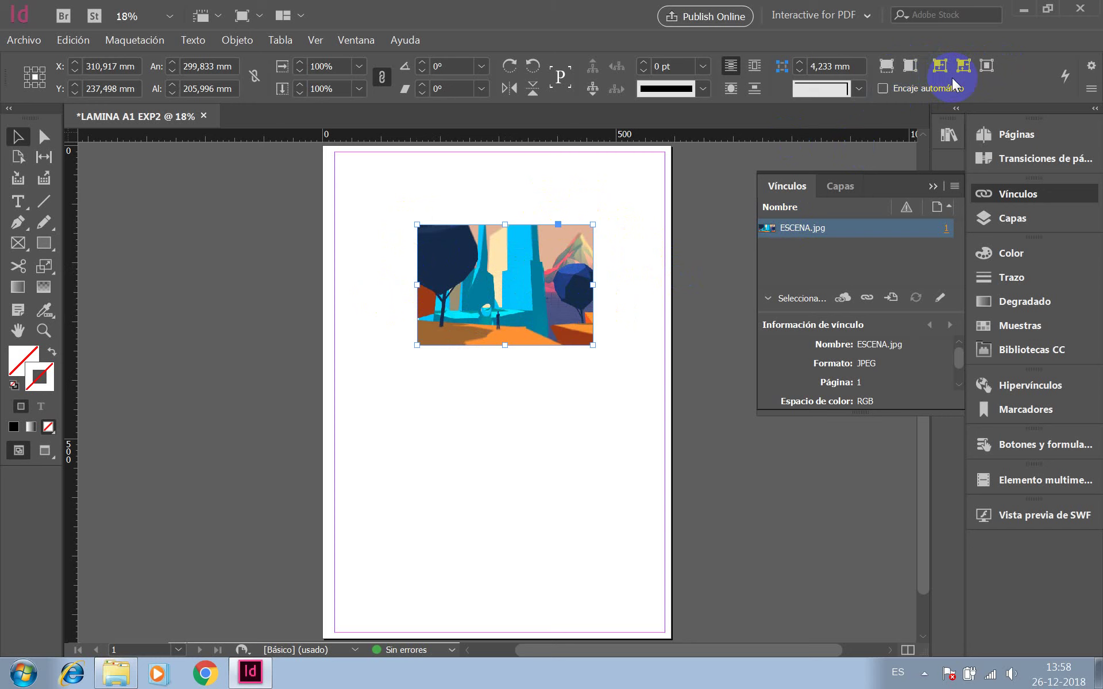
click(910, 66)
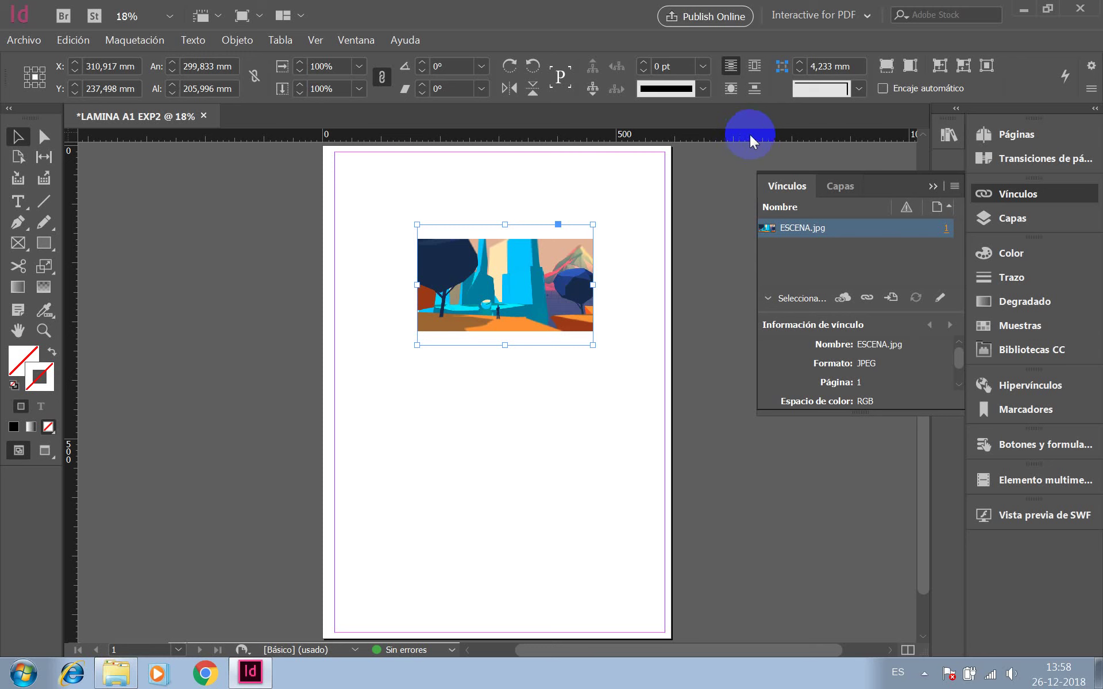
- Move the image near the page's upper-left corner and align its left edge with a new vertical guide at about 40 mm
drag(545, 276, 484, 219)
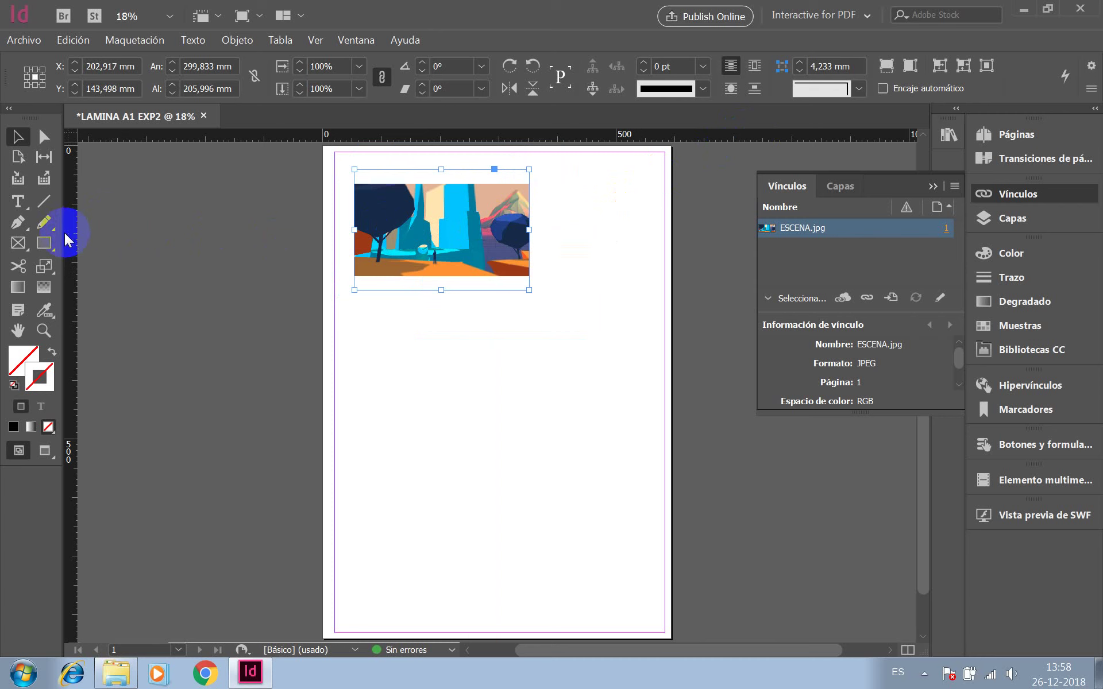
drag(69, 237, 347, 222)
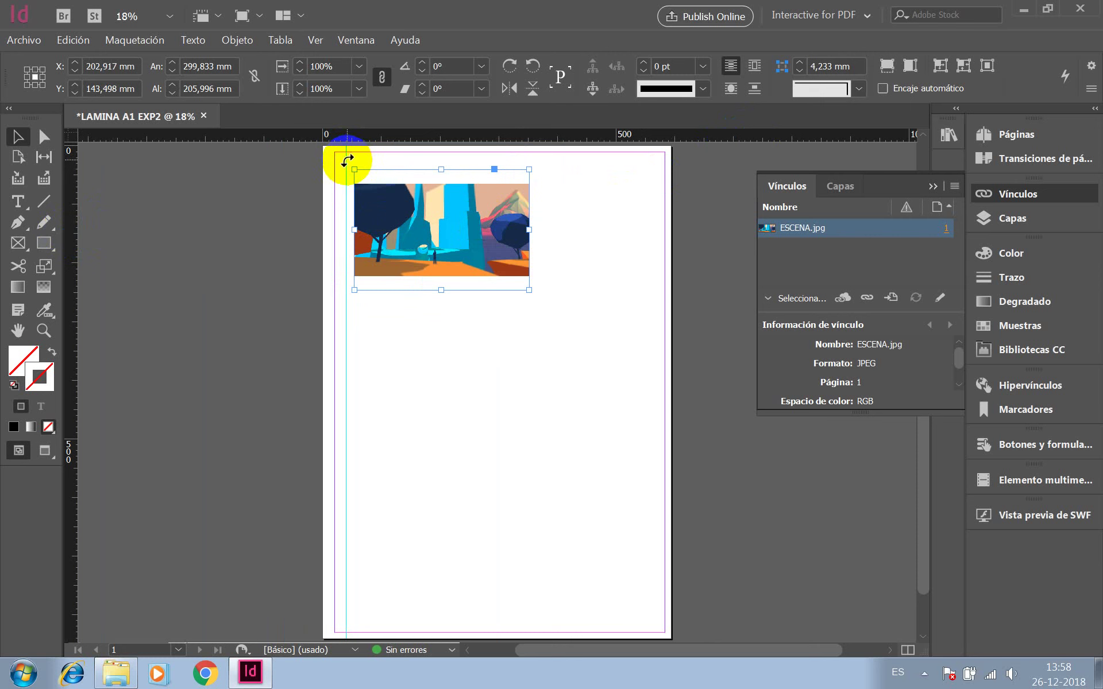
drag(406, 208, 400, 207)
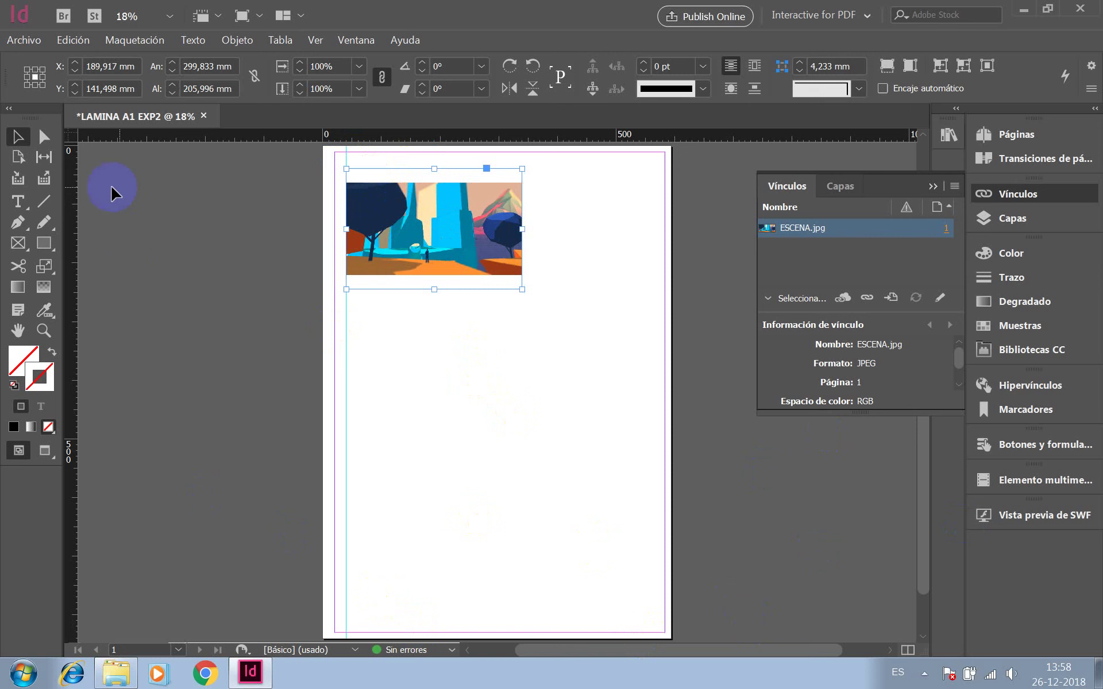
- Add a vertical guide at the image's right edge and two horizontal guides across the middle of the page
drag(77, 197, 522, 255)
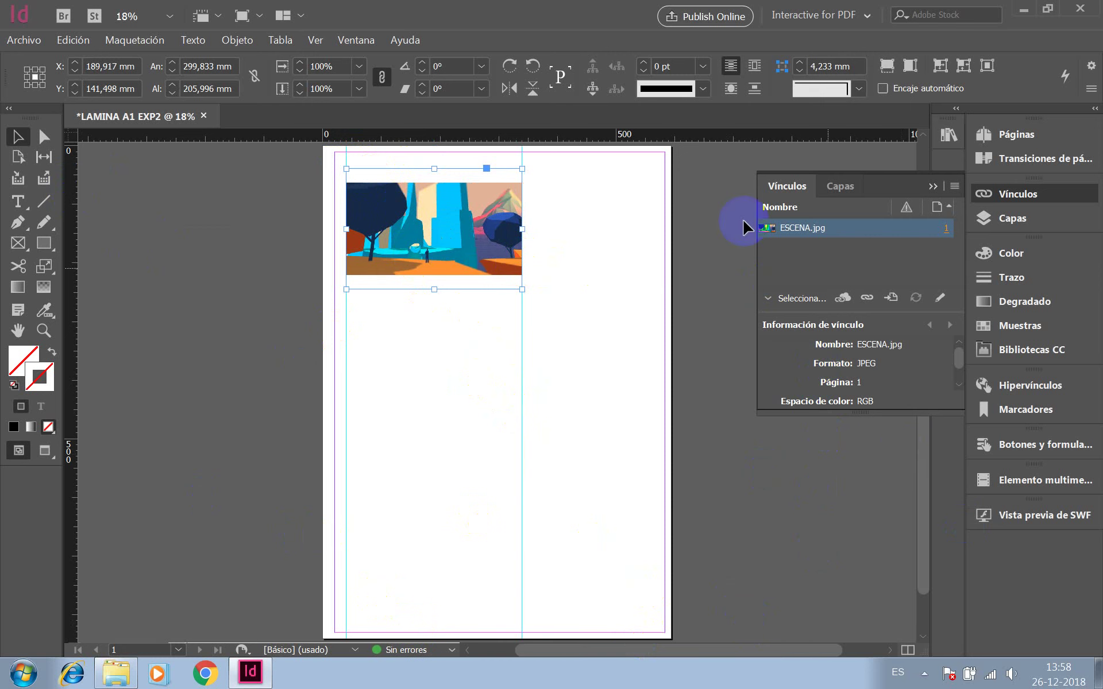
drag(537, 130, 512, 358)
drag(559, 135, 539, 470)
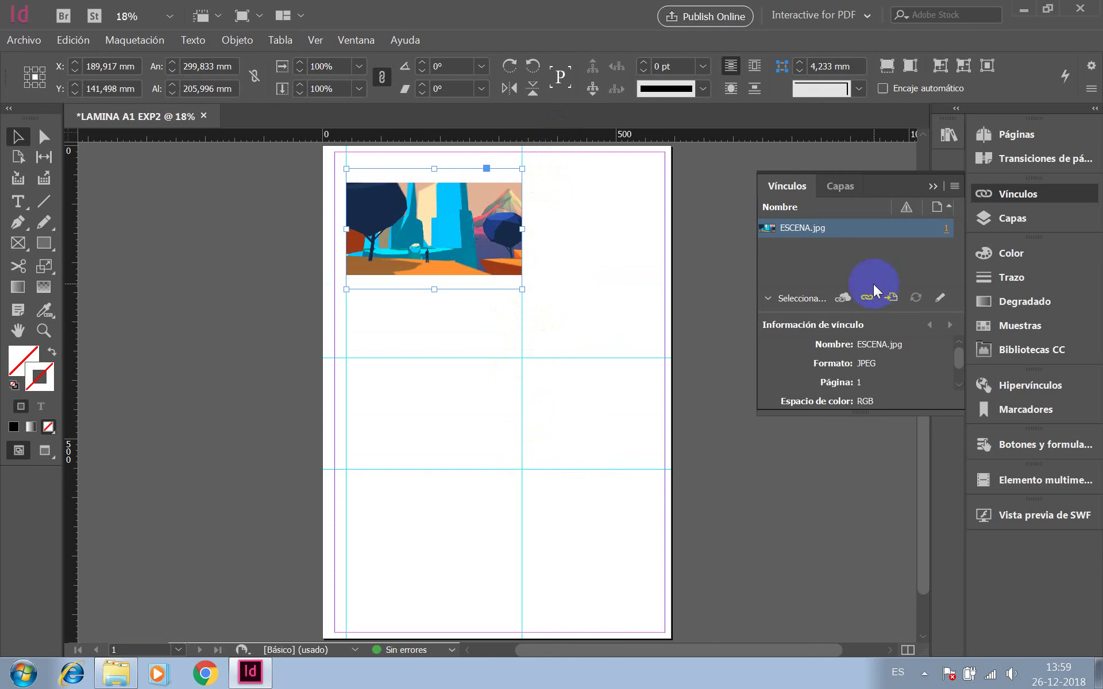
- Move ESCENA.jpg from the TEXTOS layer to the IMAGENES layer and leave IMAGENES as the active layer
click(844, 186)
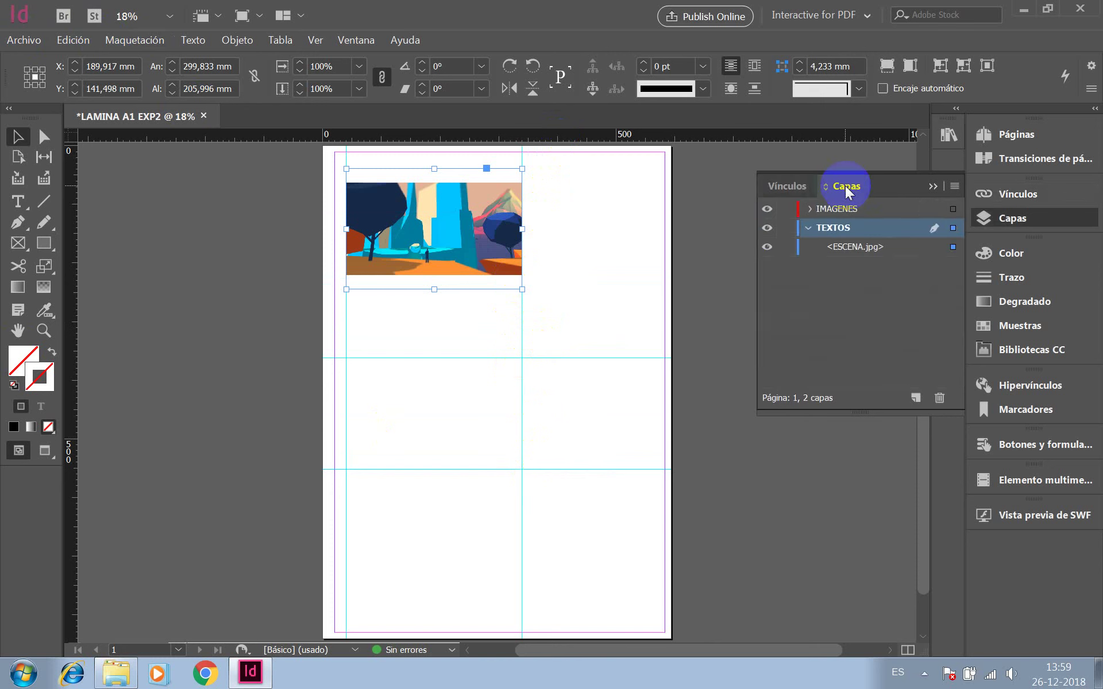
click(829, 249)
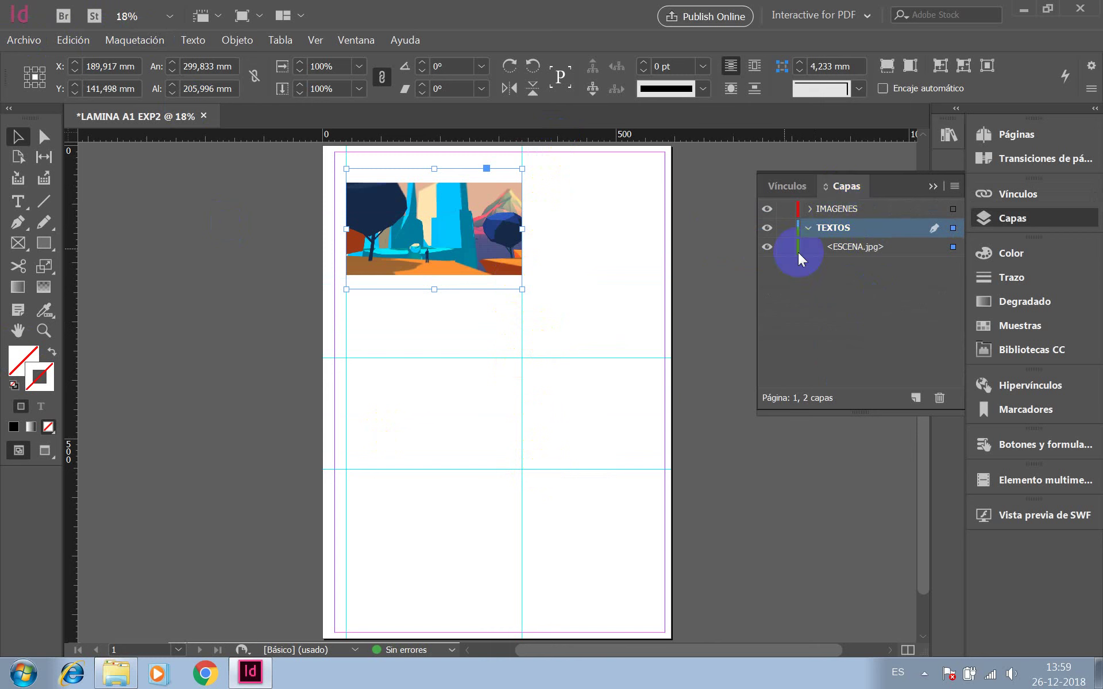
drag(849, 250, 809, 211)
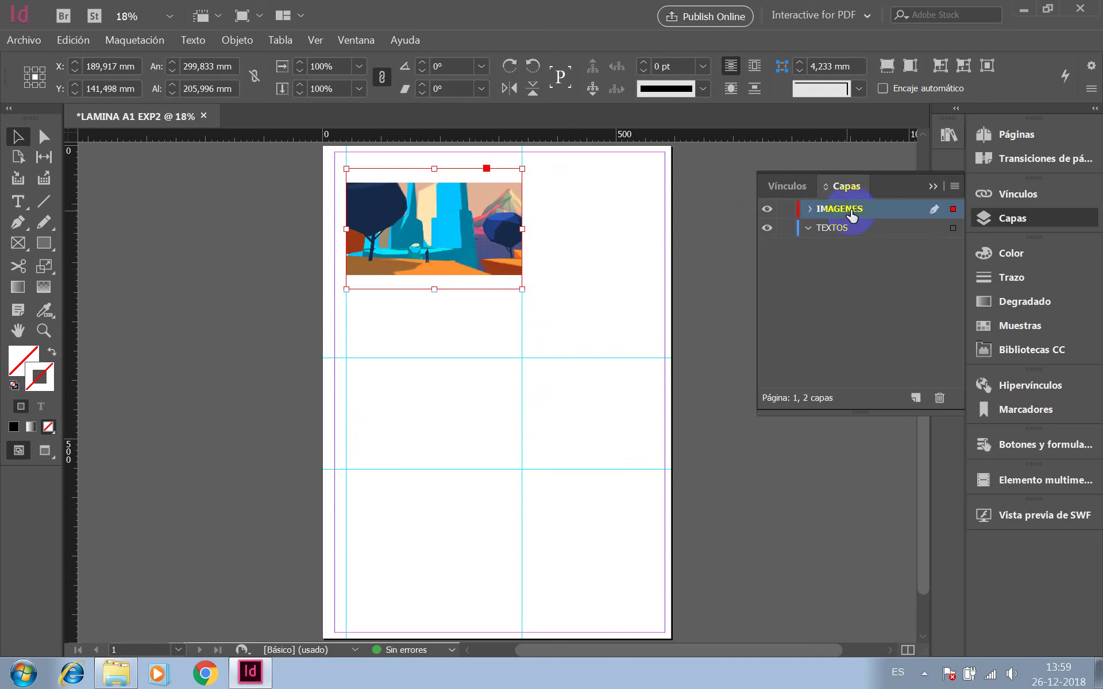
click(925, 228)
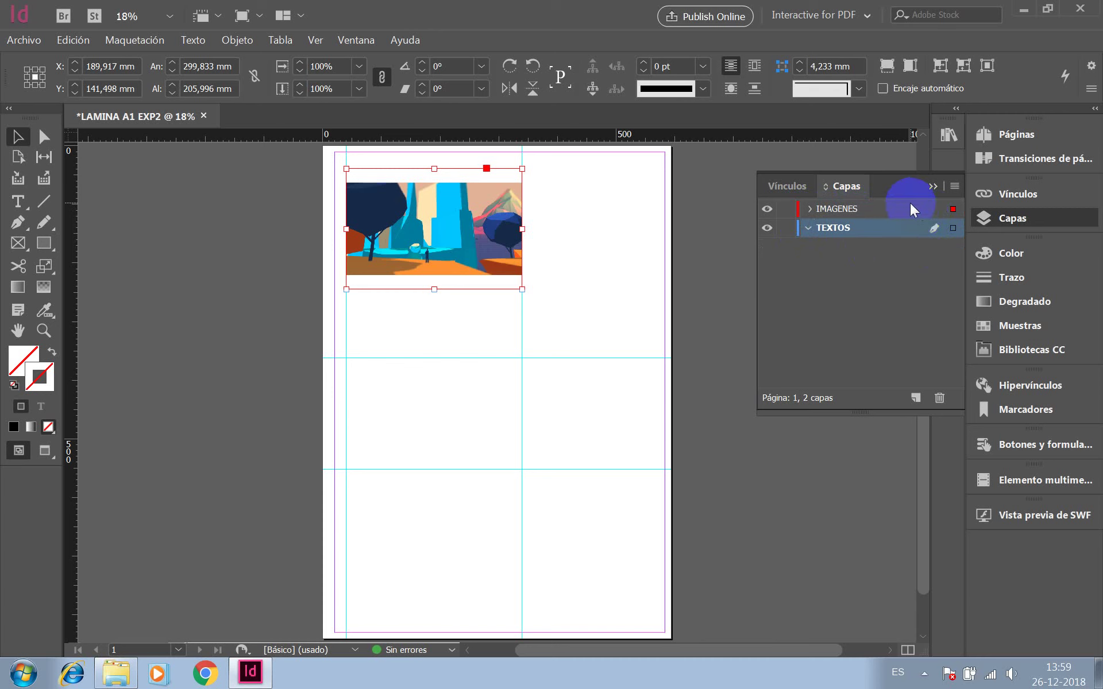
click(918, 204)
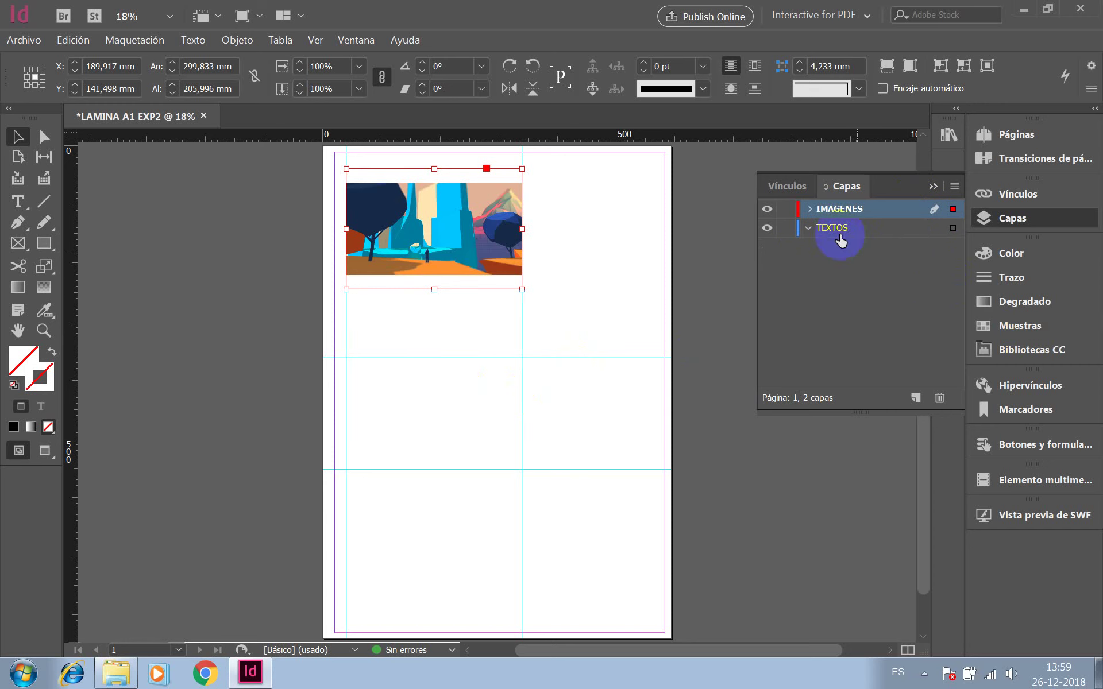
click(917, 218)
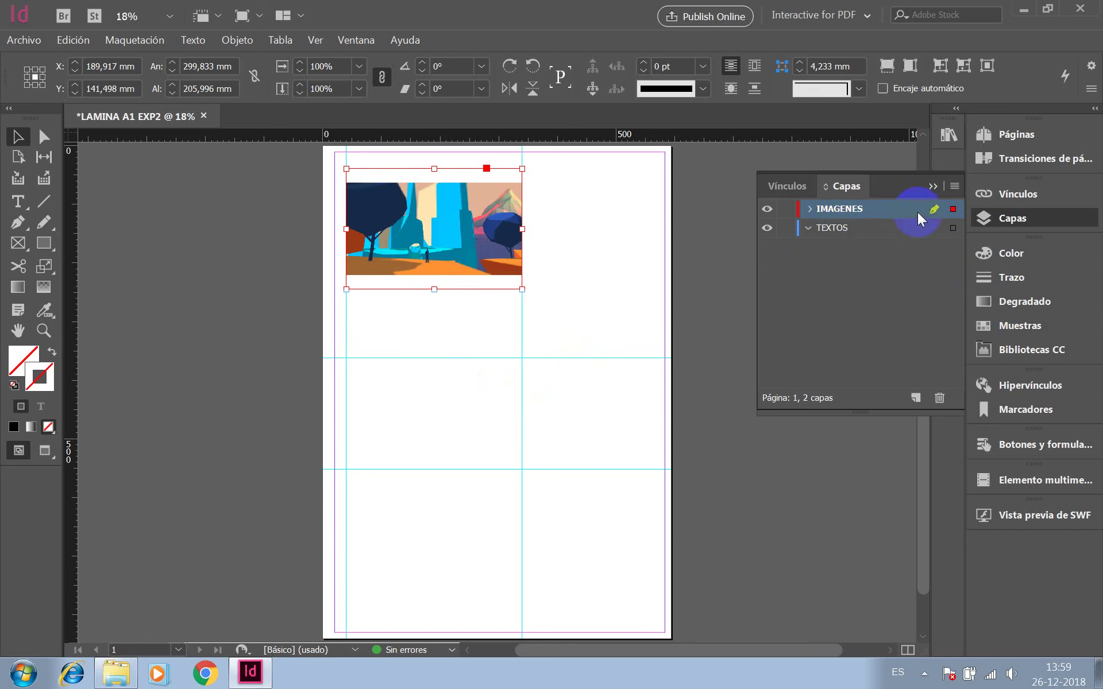
- Place the ESCENA 2 image from the EXPRE 2 > ESCENA 2 folder below the first image, undoing the first image's replacement
click(24, 39)
click(42, 222)
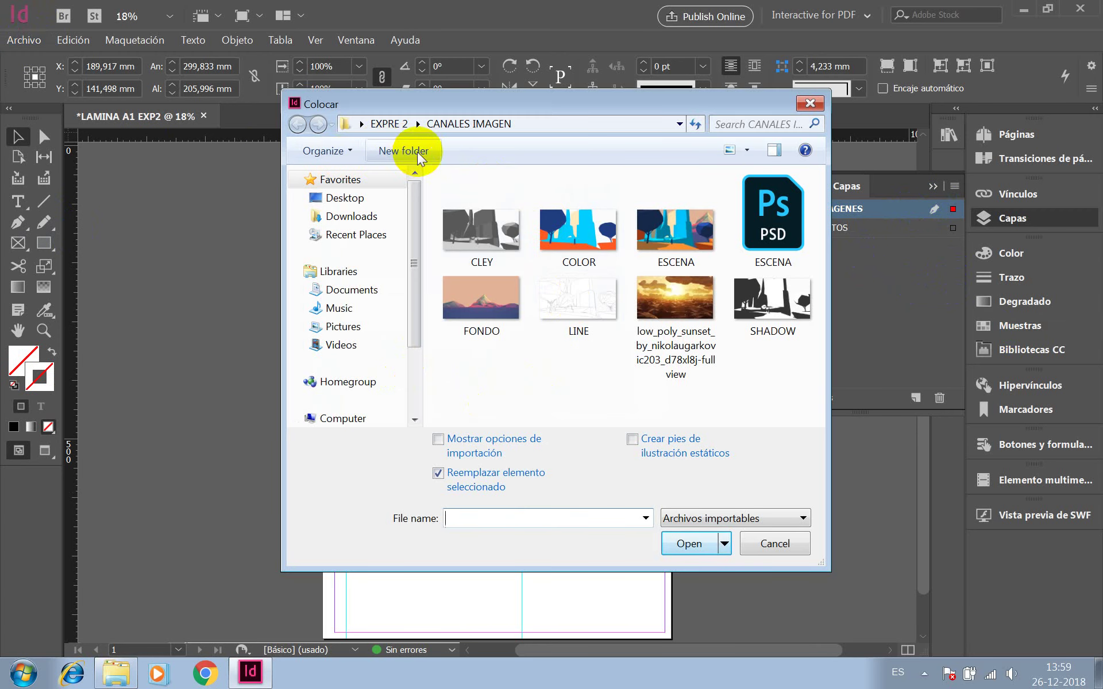
click(402, 124)
click(684, 222)
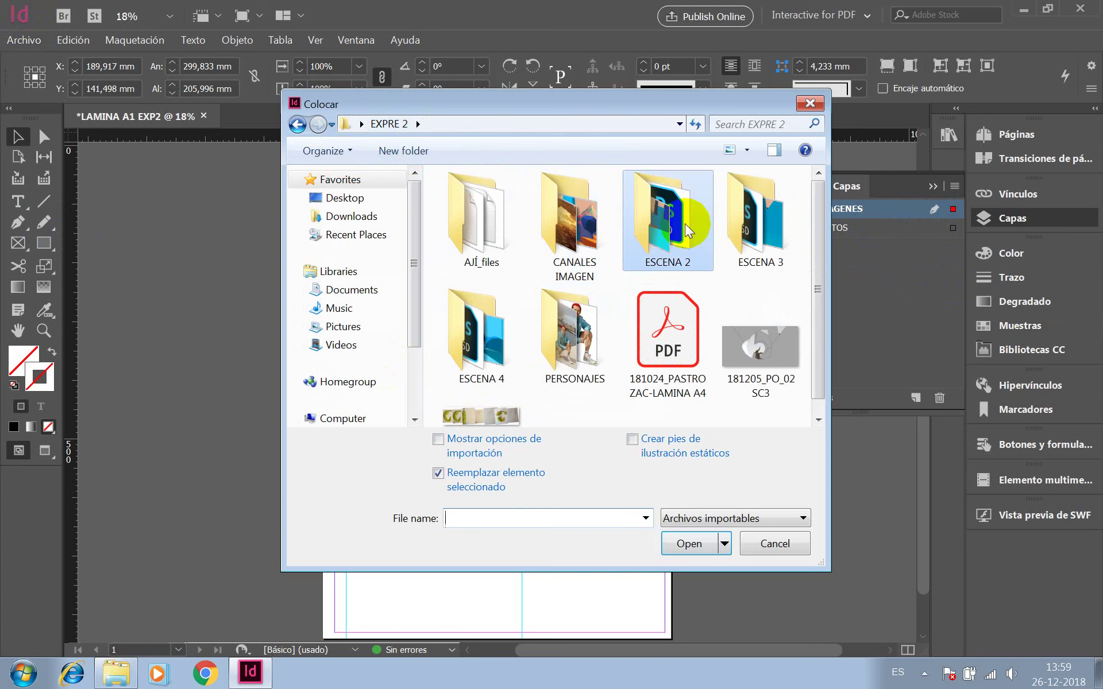
double_click(669, 230)
click(693, 250)
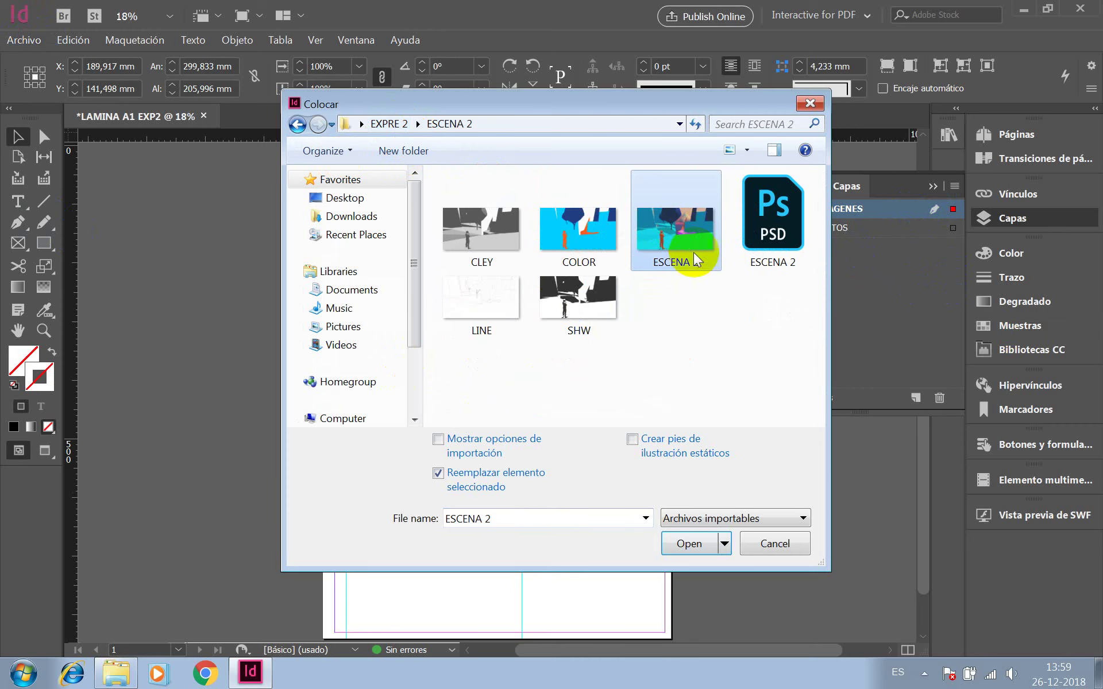
click(695, 541)
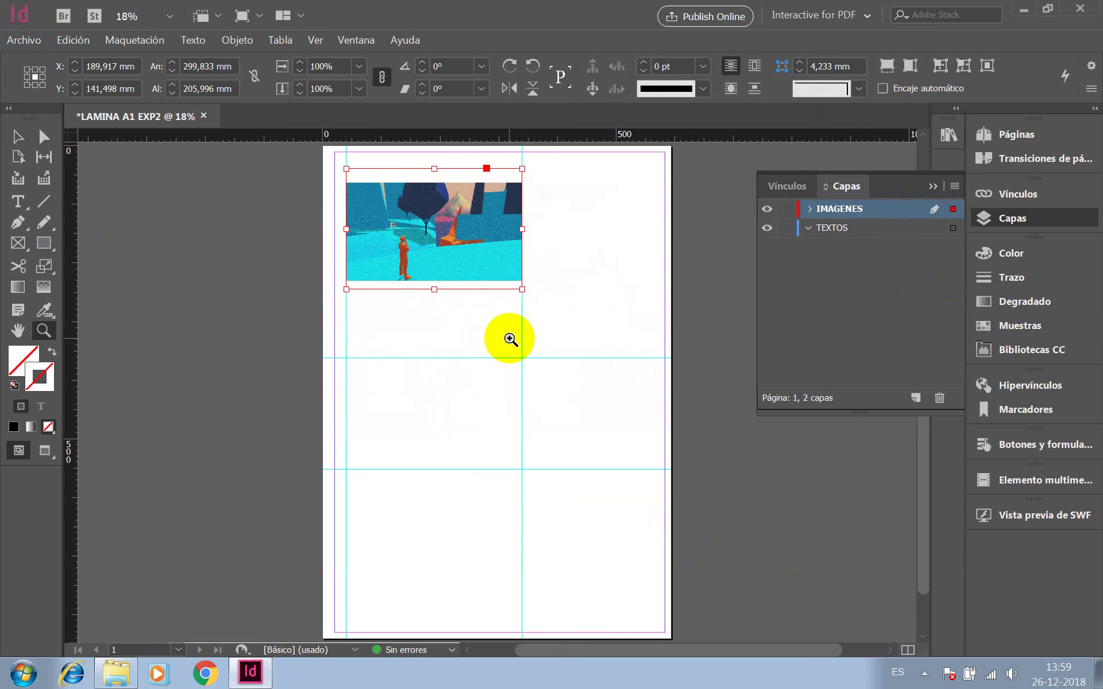
key(ctrl+z)
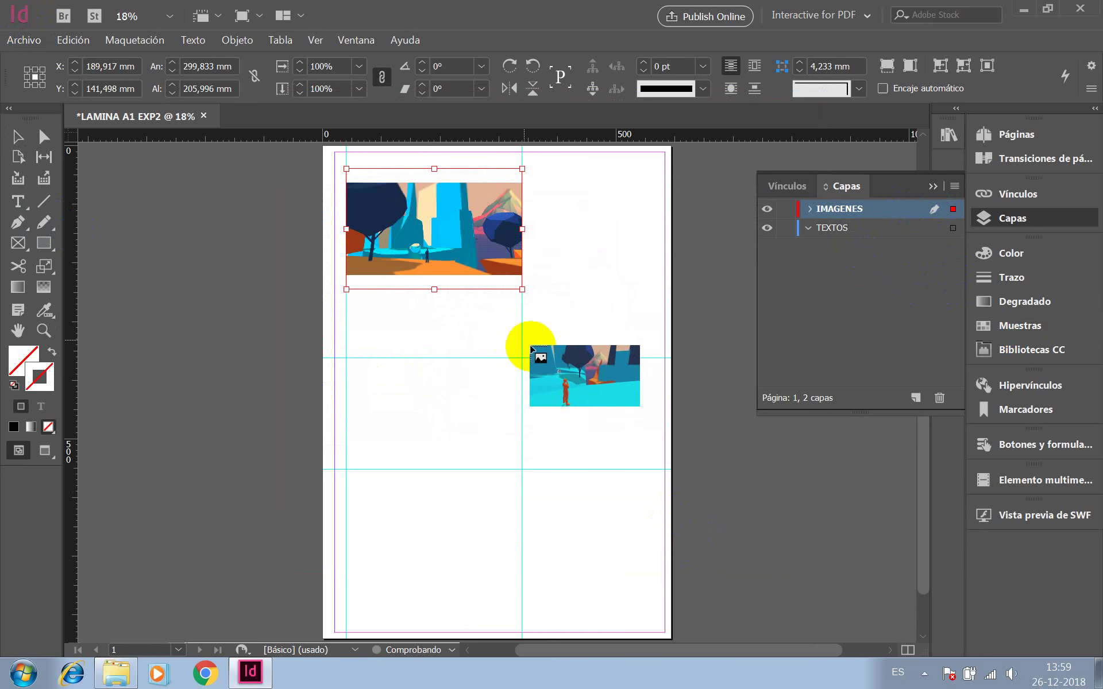
click(435, 326)
- Crop the ESCENA 2 frame to 390 × 267.5 mm, aligned with the left vertical guide, and fit the image proportionally inside
key(z)
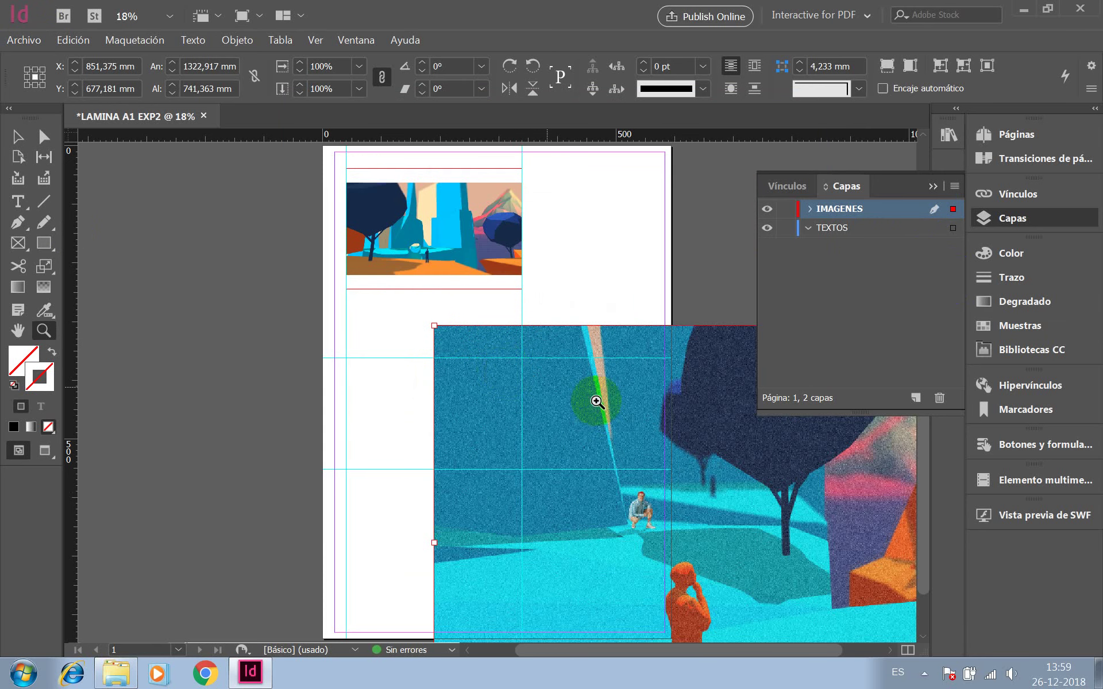
key(v)
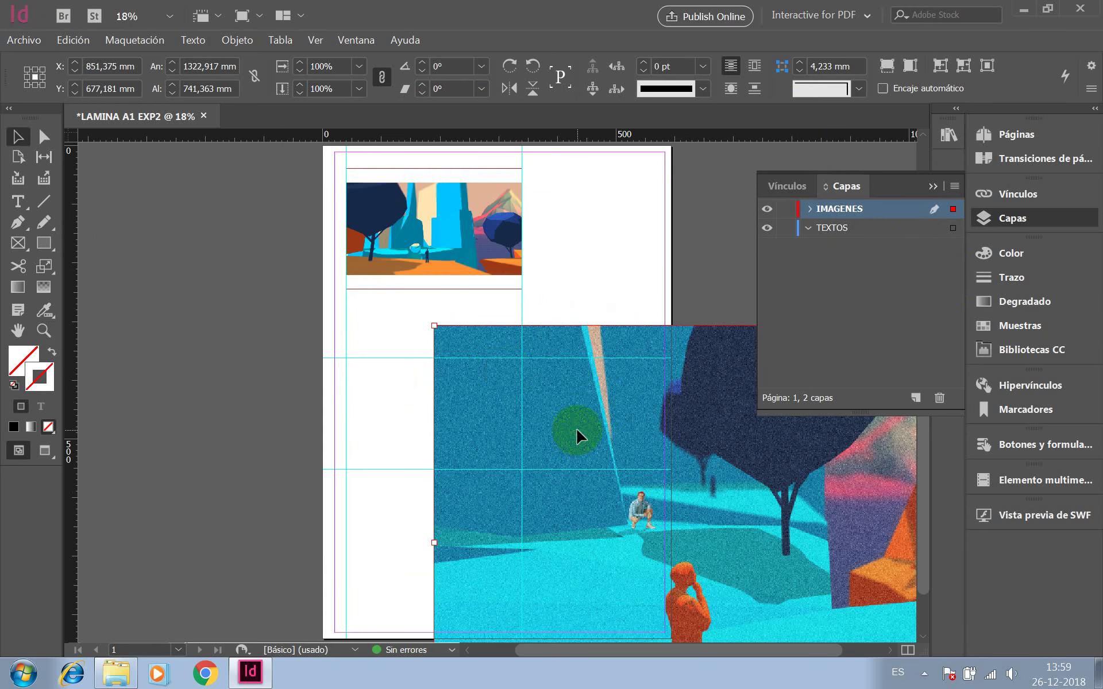
drag(576, 438, 573, 482)
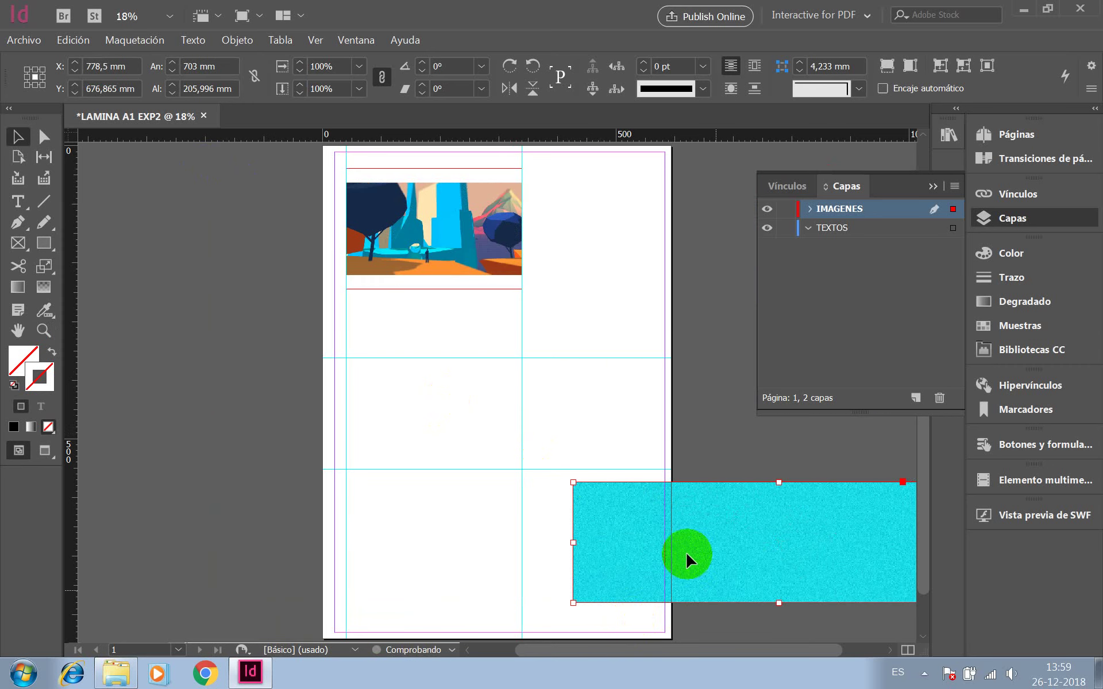
drag(721, 522, 469, 349)
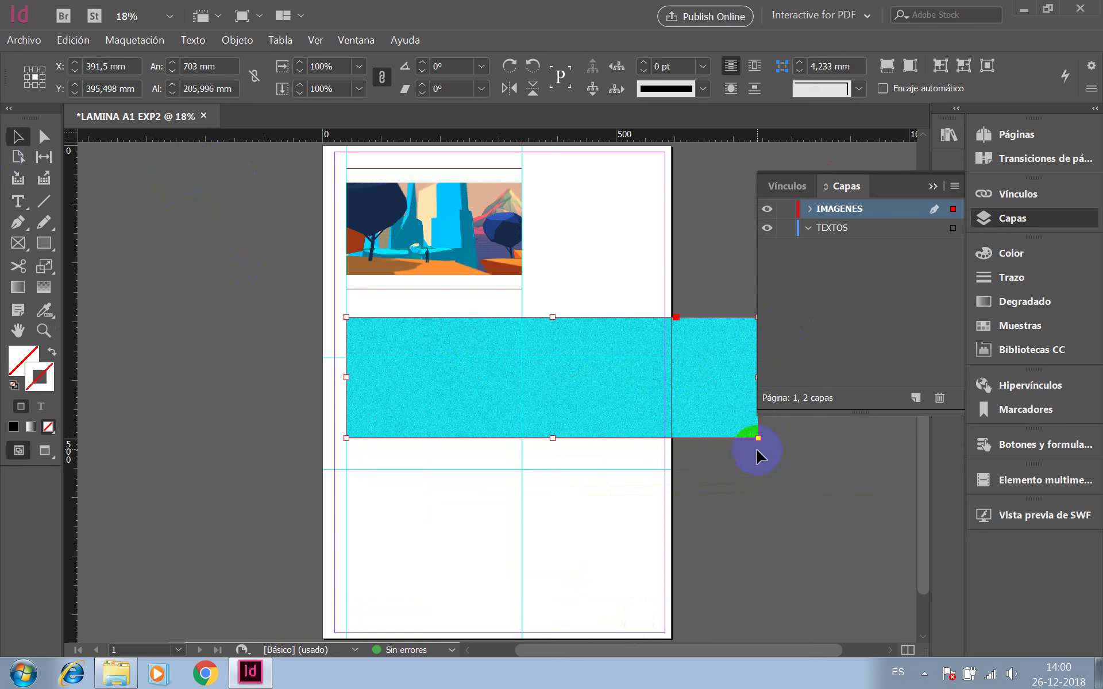
drag(758, 438, 574, 472)
click(910, 66)
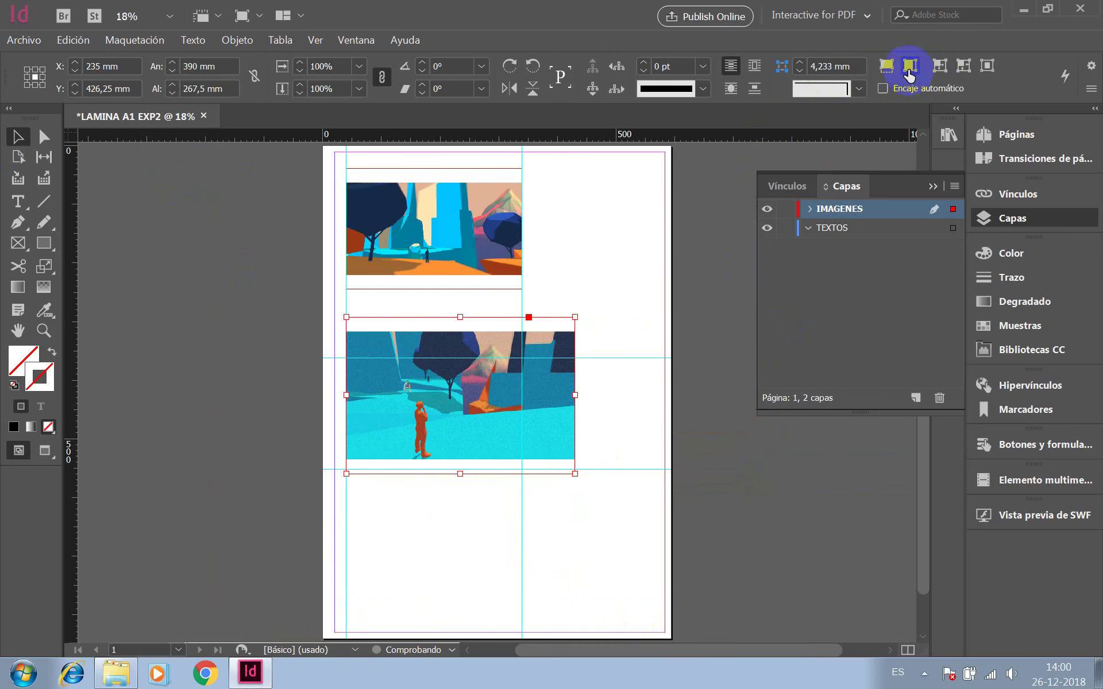
- Move the ESCENA 2 frame straight up so its upper edge meets the bottom of the ESCENA picture, and keep it selected
click(561, 320)
click(528, 357)
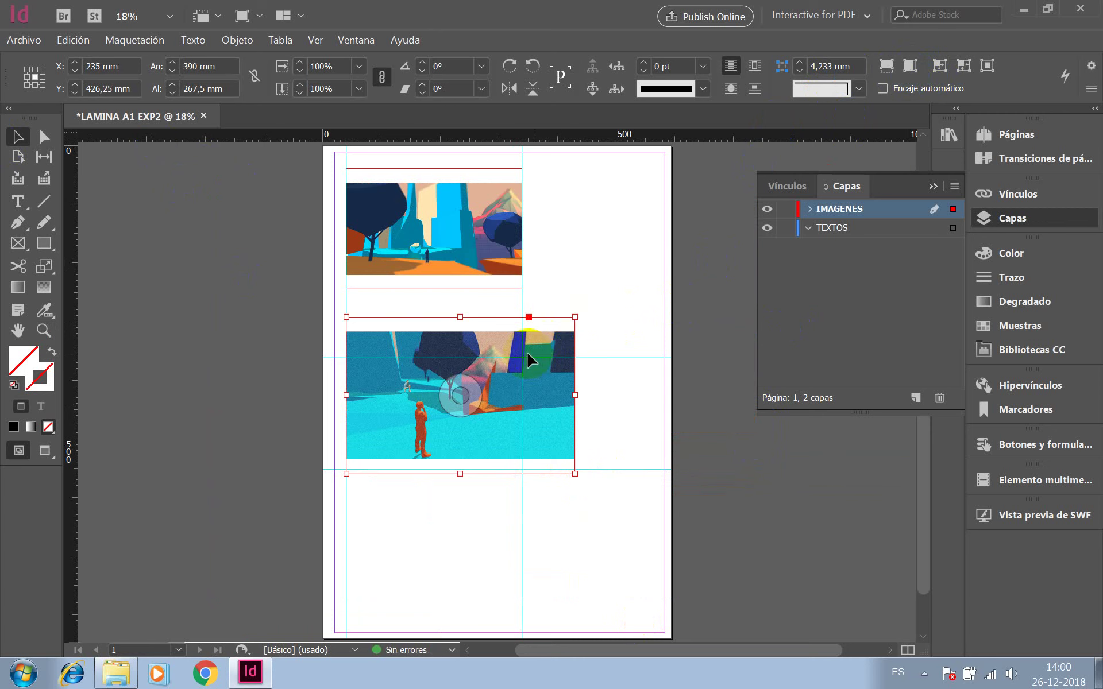
drag(505, 389, 503, 345)
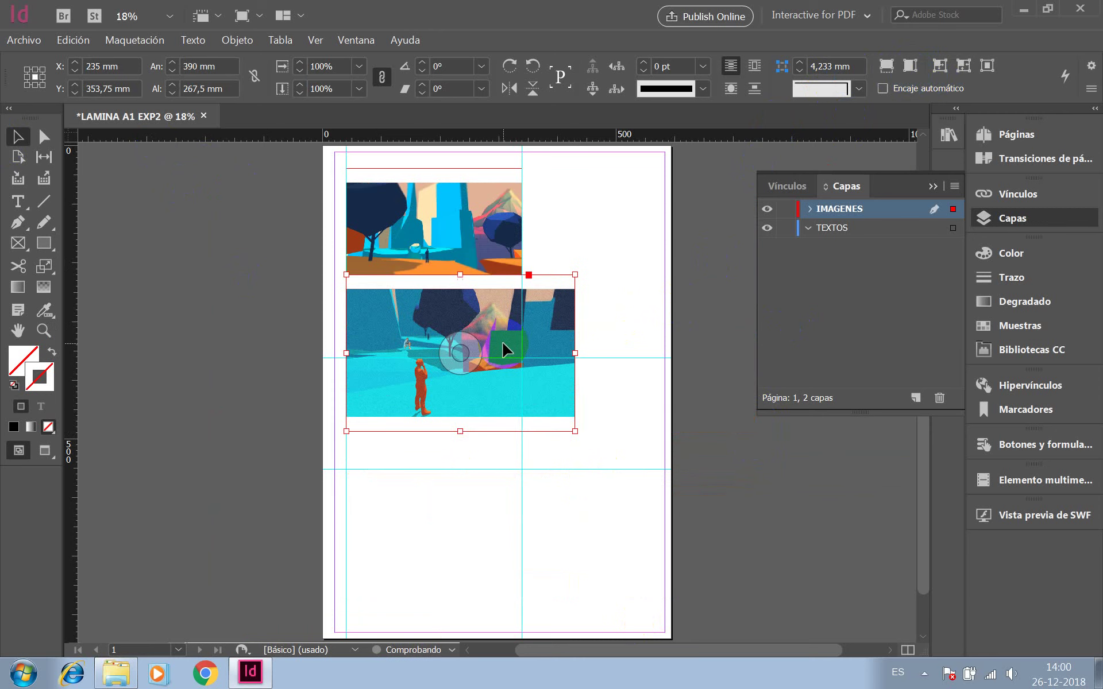
click(478, 530)
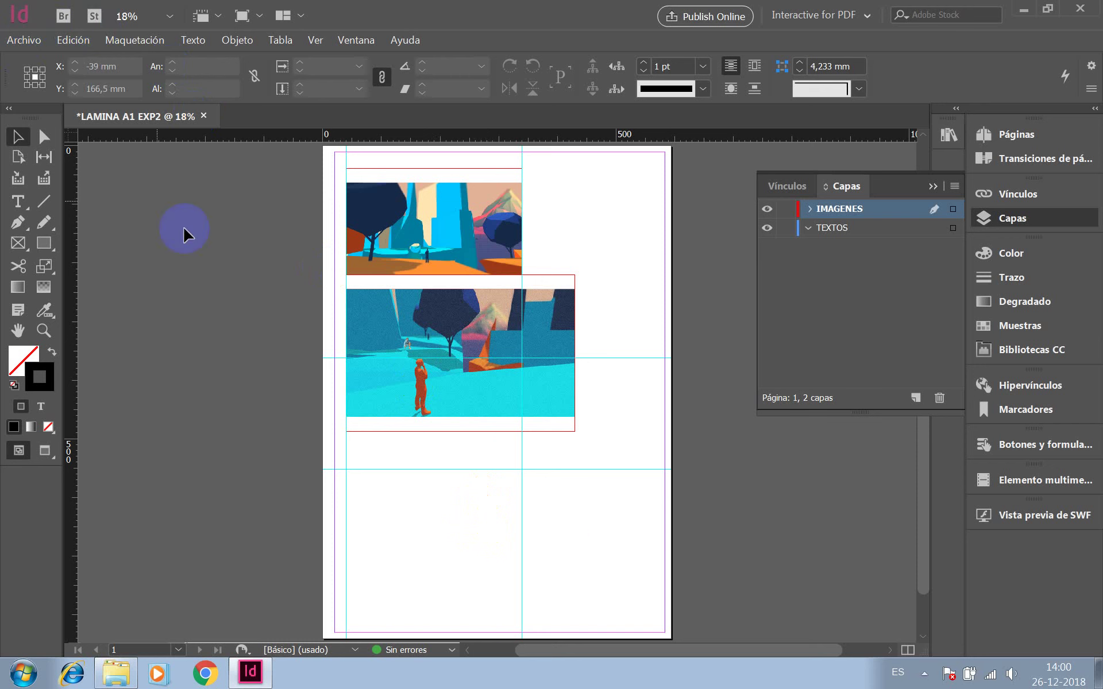
click(556, 384)
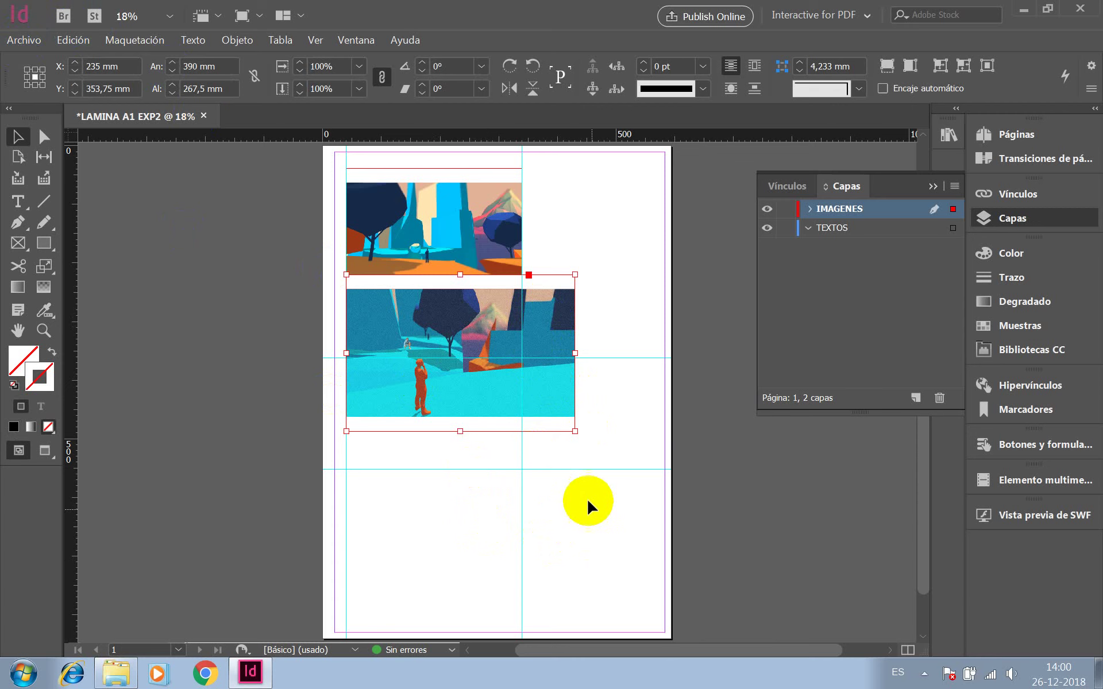
click(554, 310)
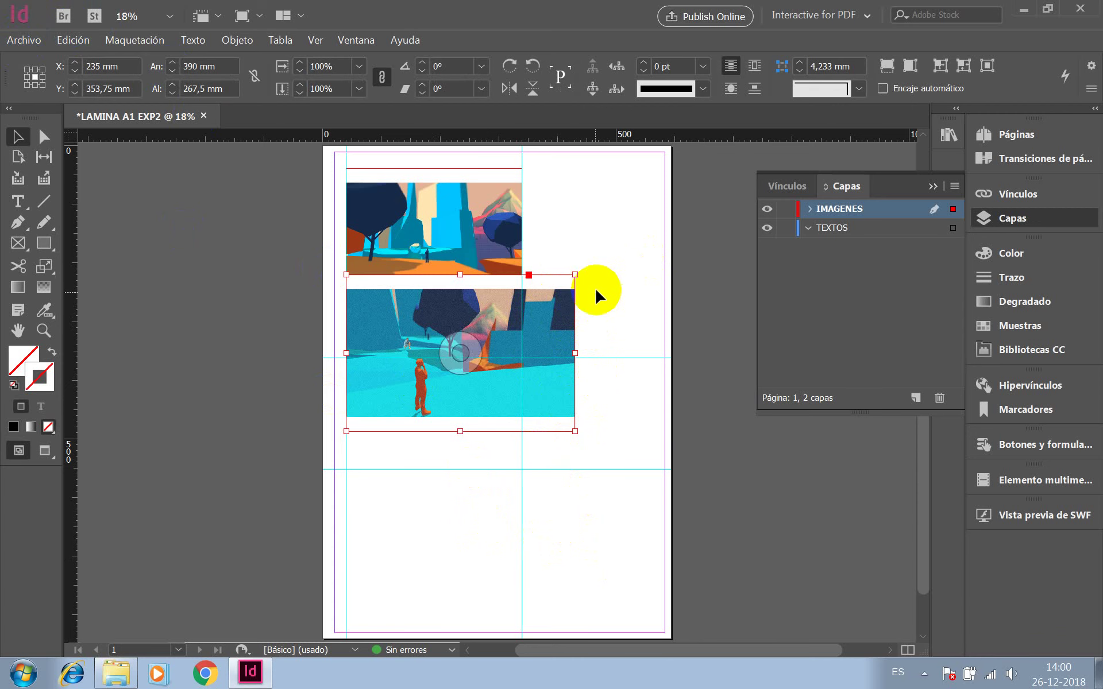
- Place the ESCENA 3 image from the EXPRE 2 > ESCENA 3 folder below the ESCENA 2 picture, undoing the replacement of ESCENA 2
click(547, 334)
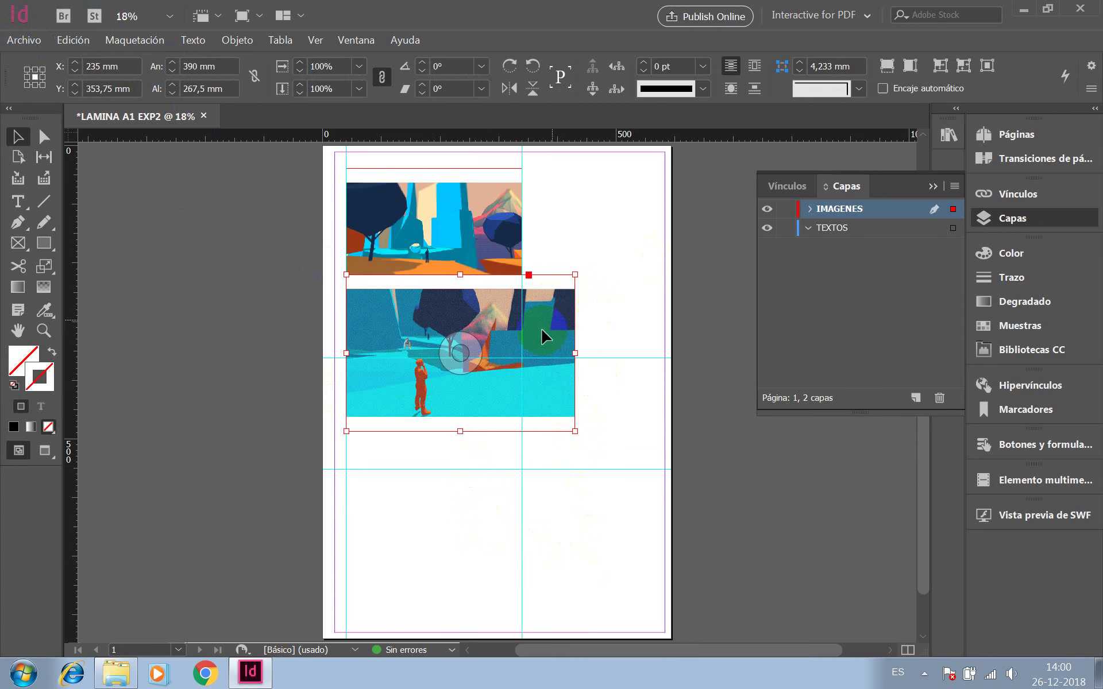
click(29, 40)
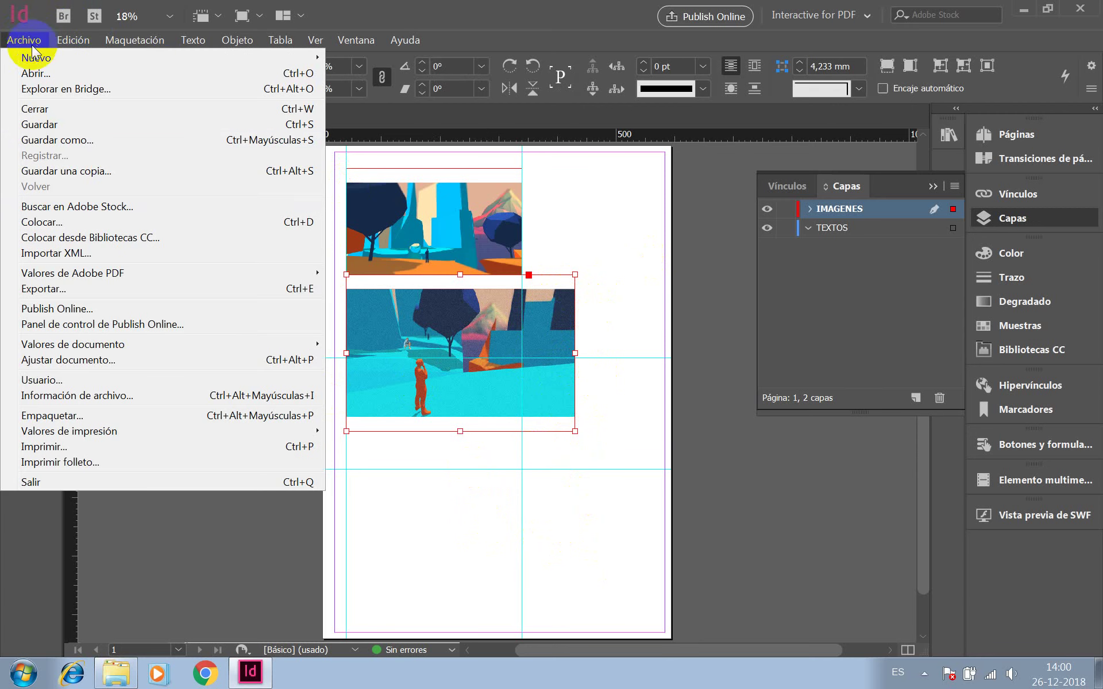
click(56, 223)
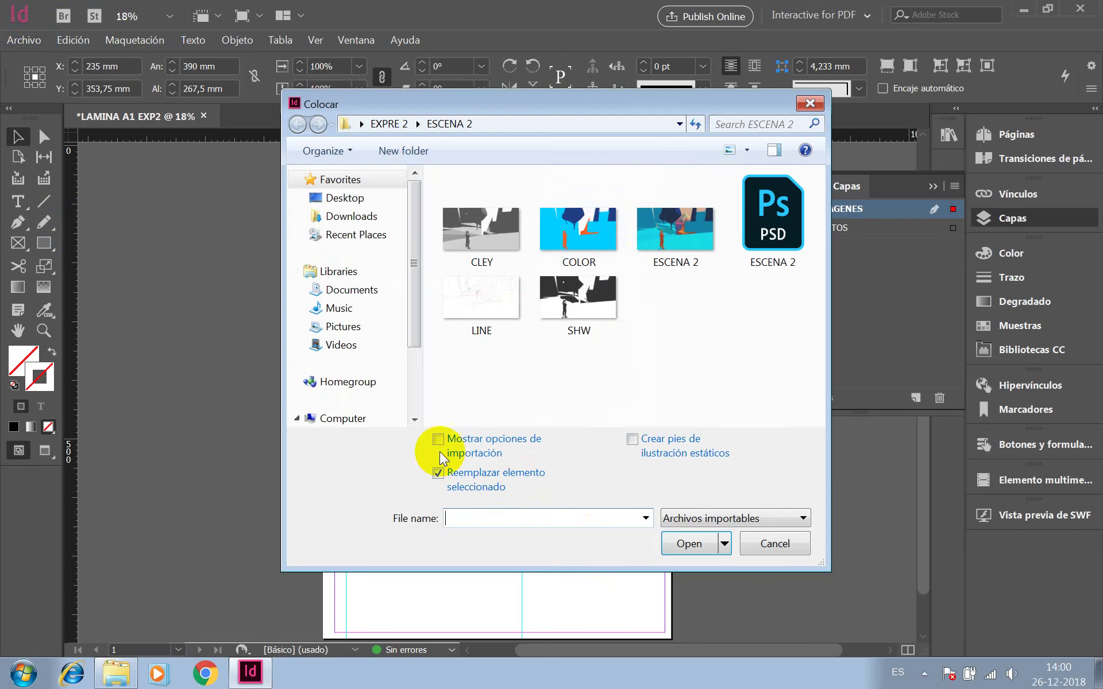
click(384, 125)
double_click(759, 233)
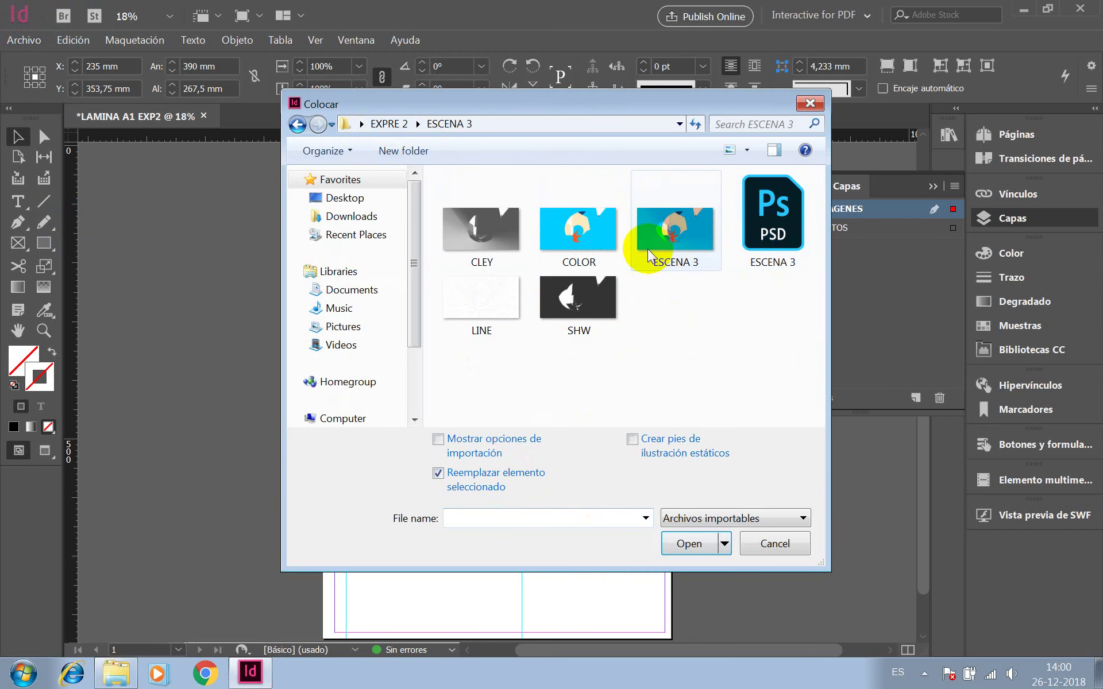
click(663, 264)
click(689, 543)
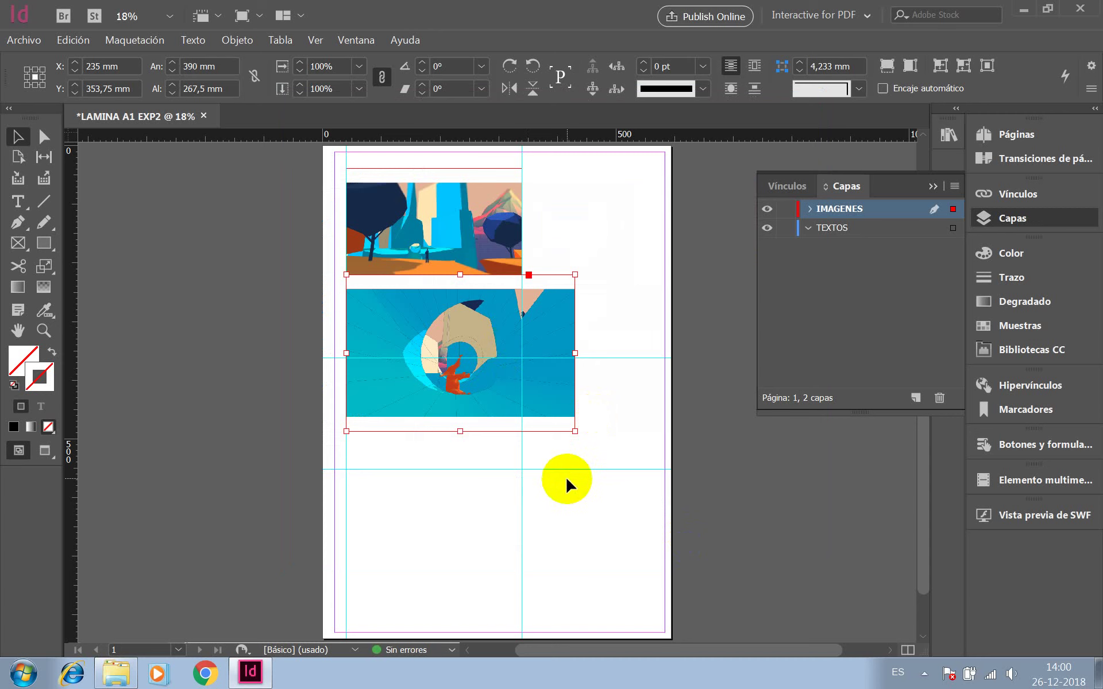
click(581, 456)
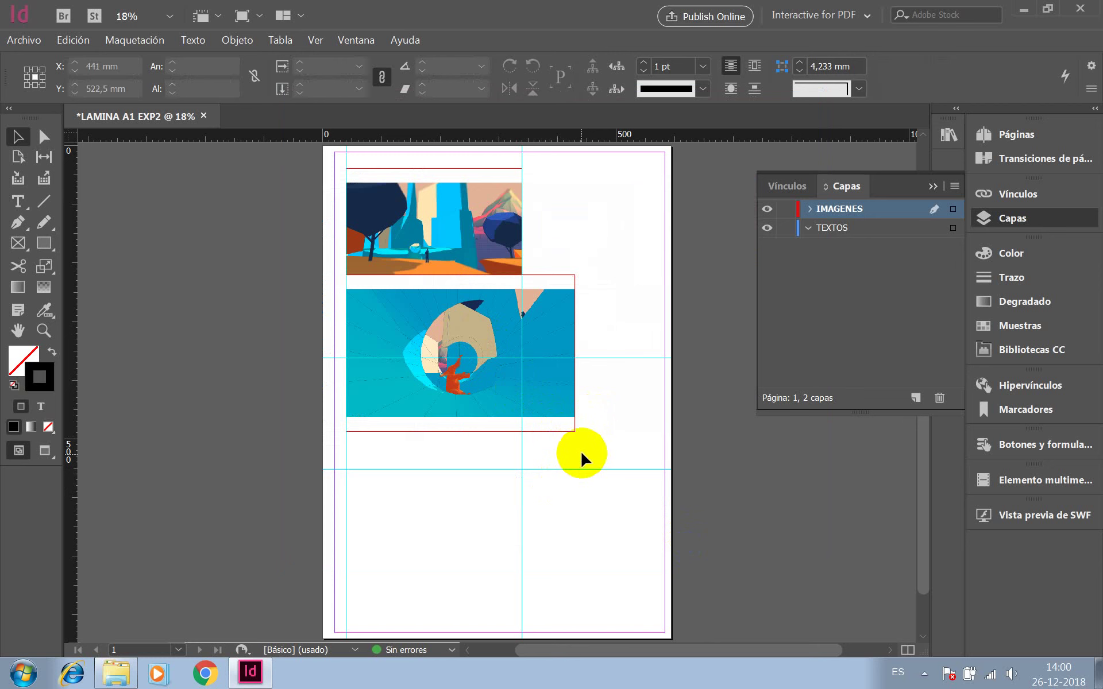
key(ctrl+z)
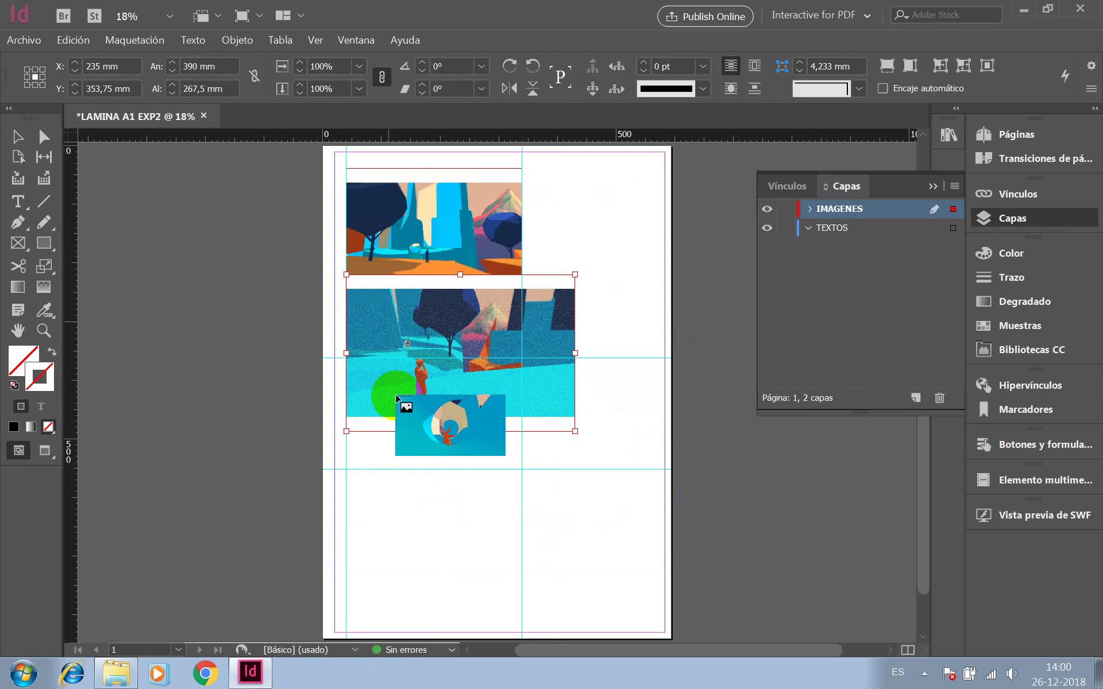
click(389, 462)
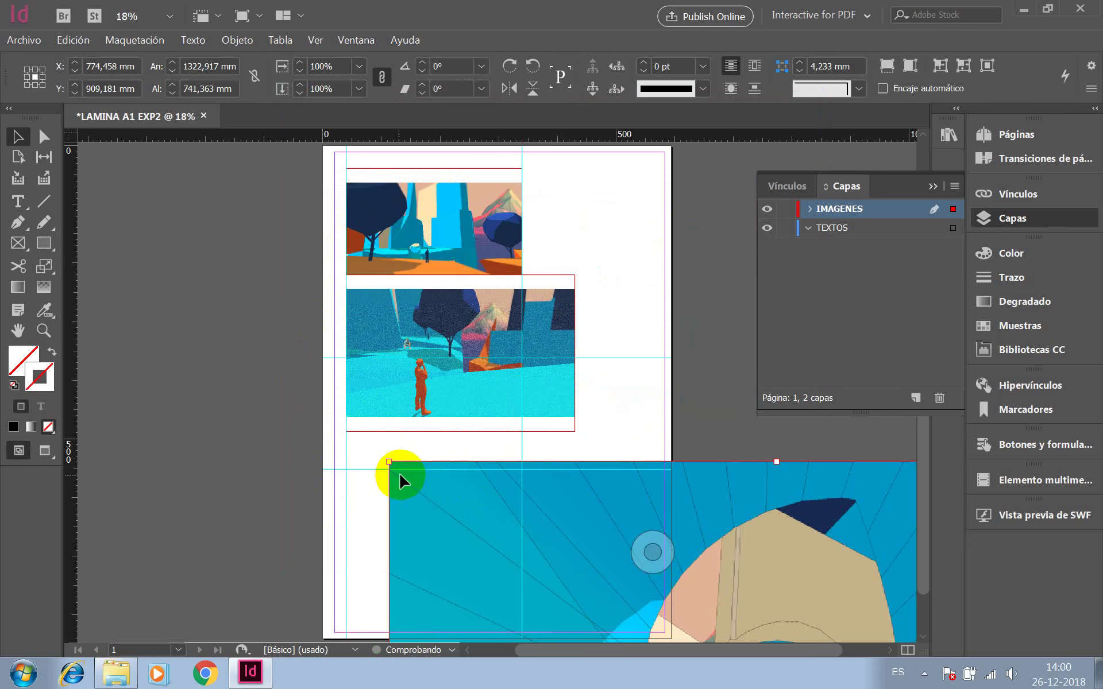
- Crop the ESCENA 3 frame to 390 × 244.931 mm between the left guide and the ESCENA 2 frame's bottom edge, fit its image proportionally, and deselect it
drag(388, 461, 581, 466)
drag(711, 506, 465, 495)
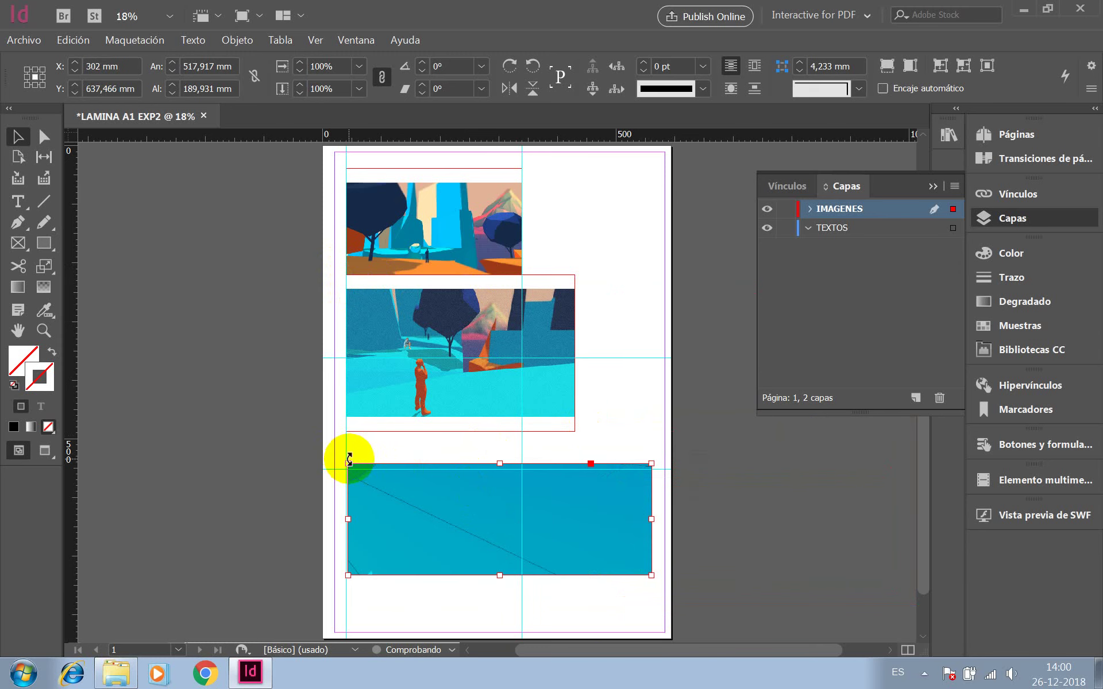
drag(347, 463, 346, 432)
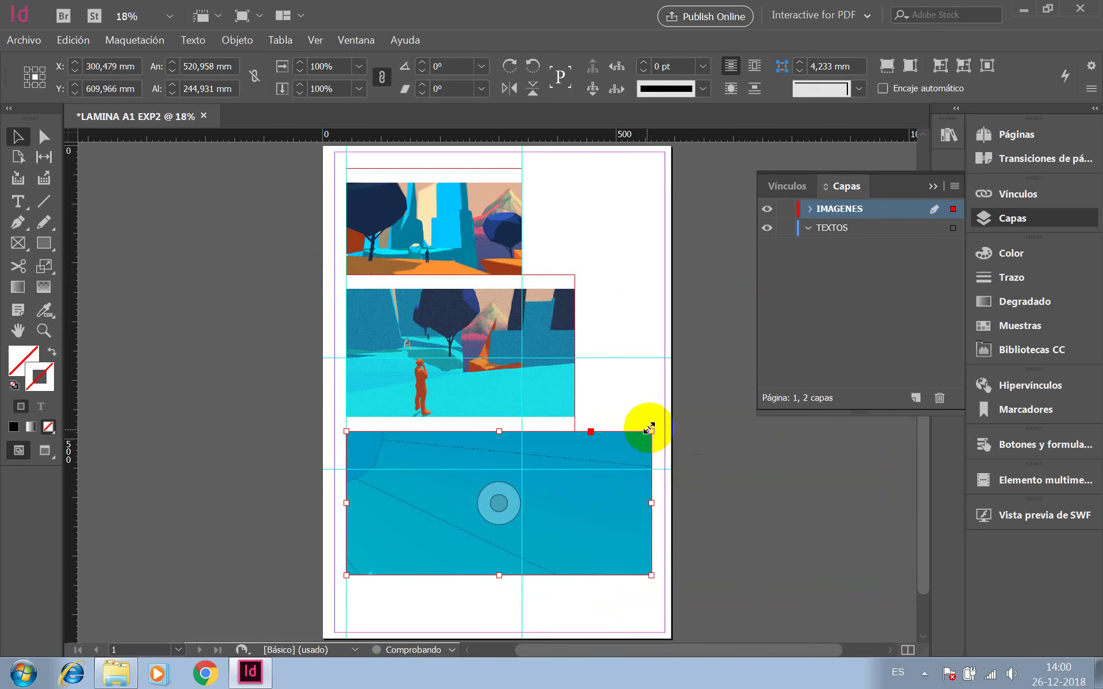
drag(653, 434, 574, 431)
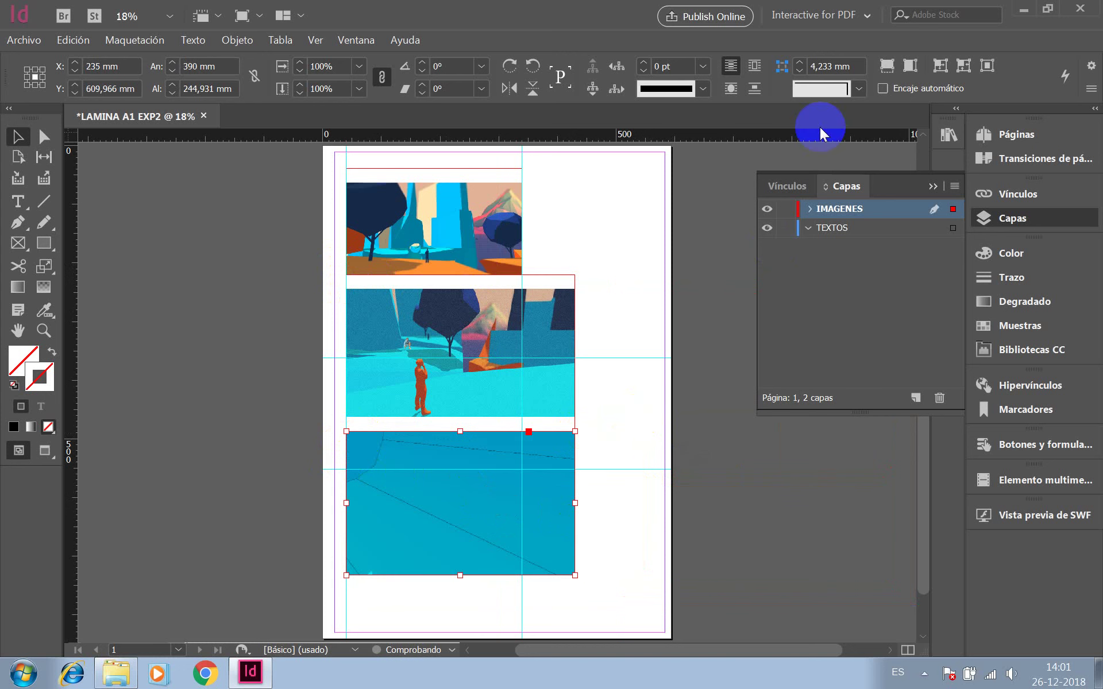
click(908, 69)
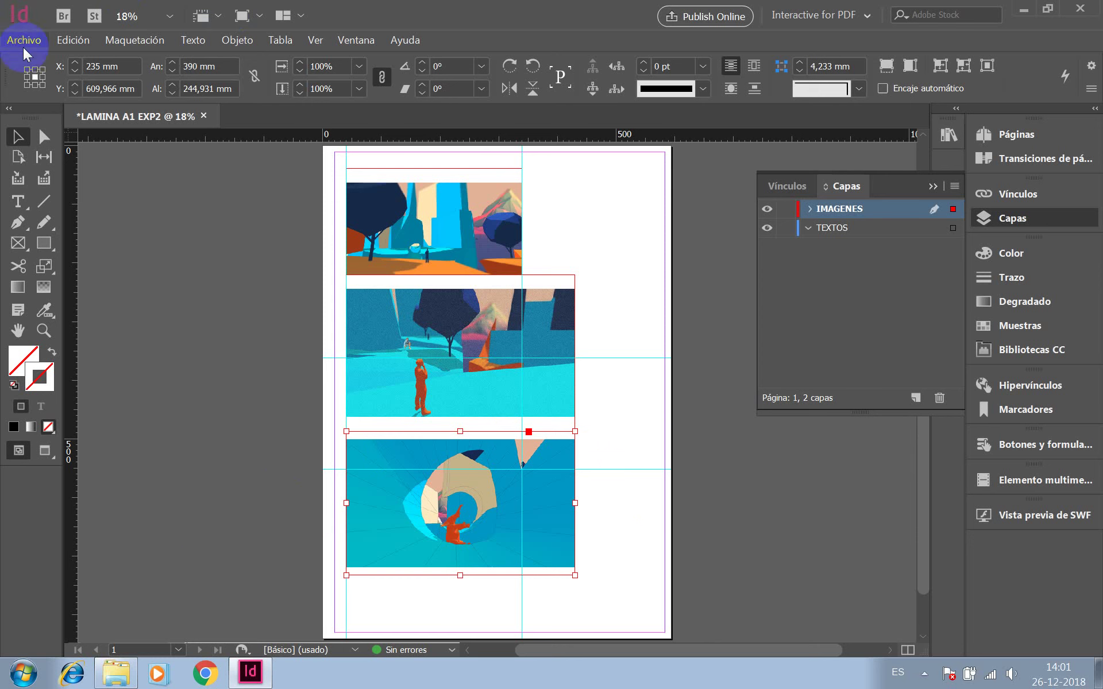
click(591, 515)
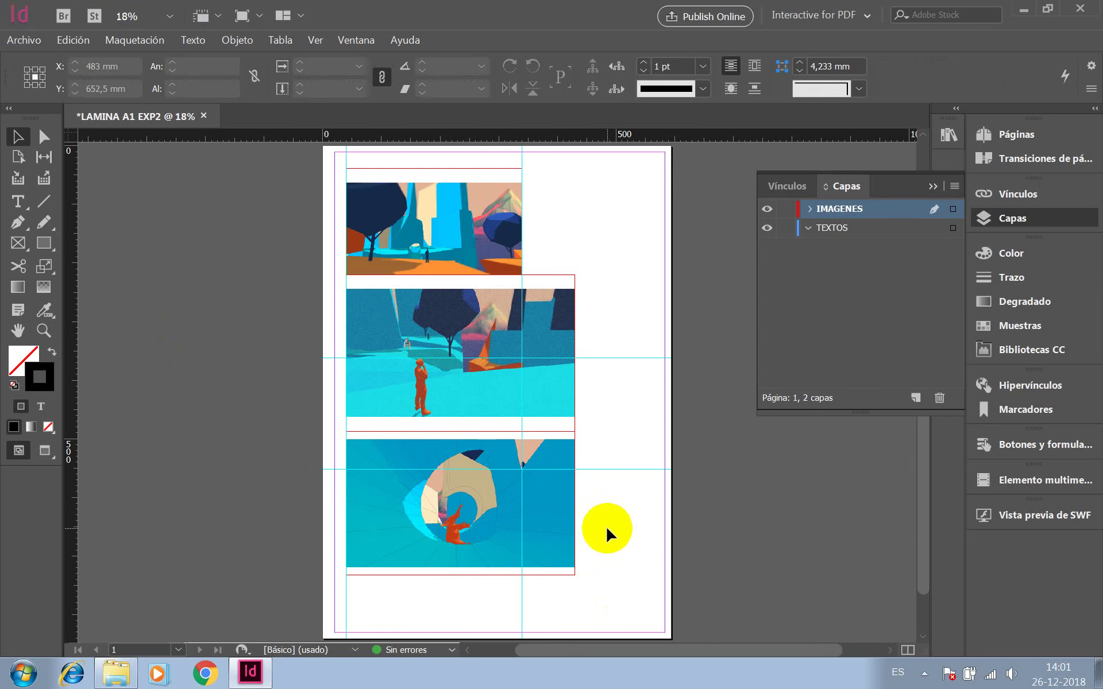
- Place the ESCENA 4 image from the EXPRE 2 > ESCENA 4 folder to the right of the ESCENA 3 picture
click(26, 43)
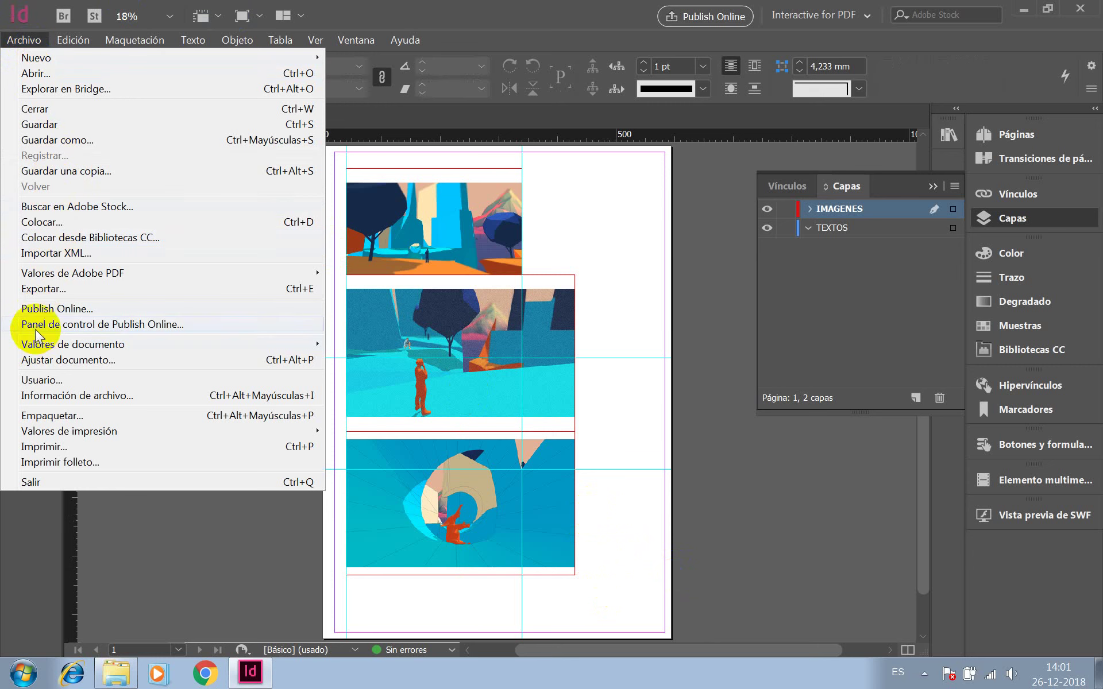
click(51, 225)
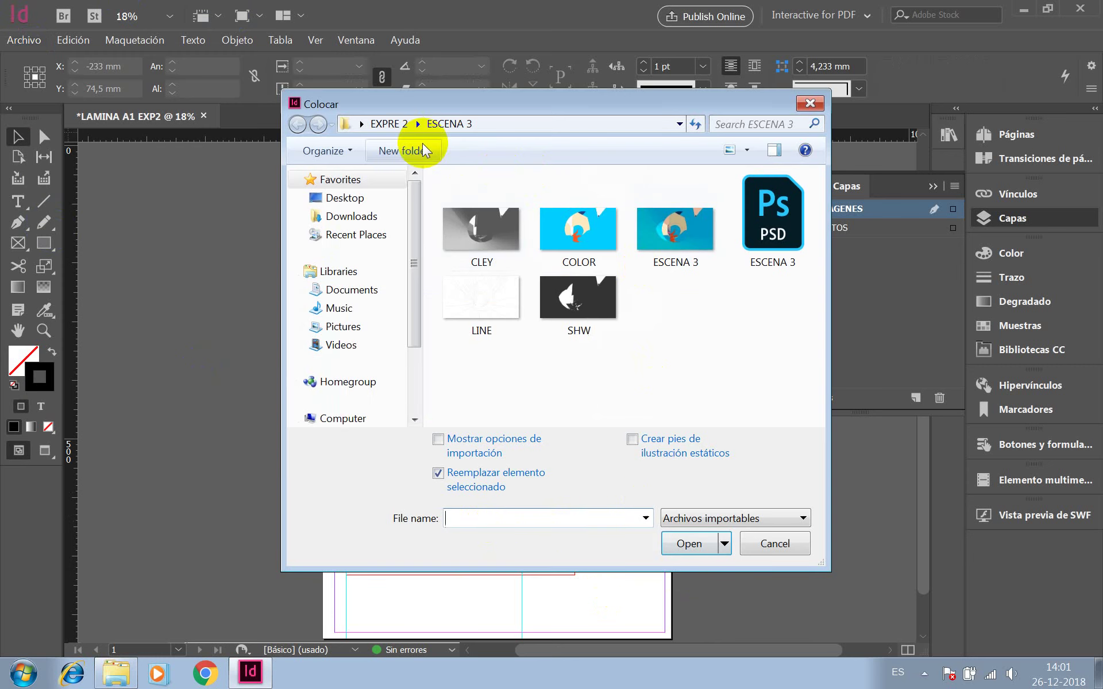
click(395, 124)
double_click(488, 346)
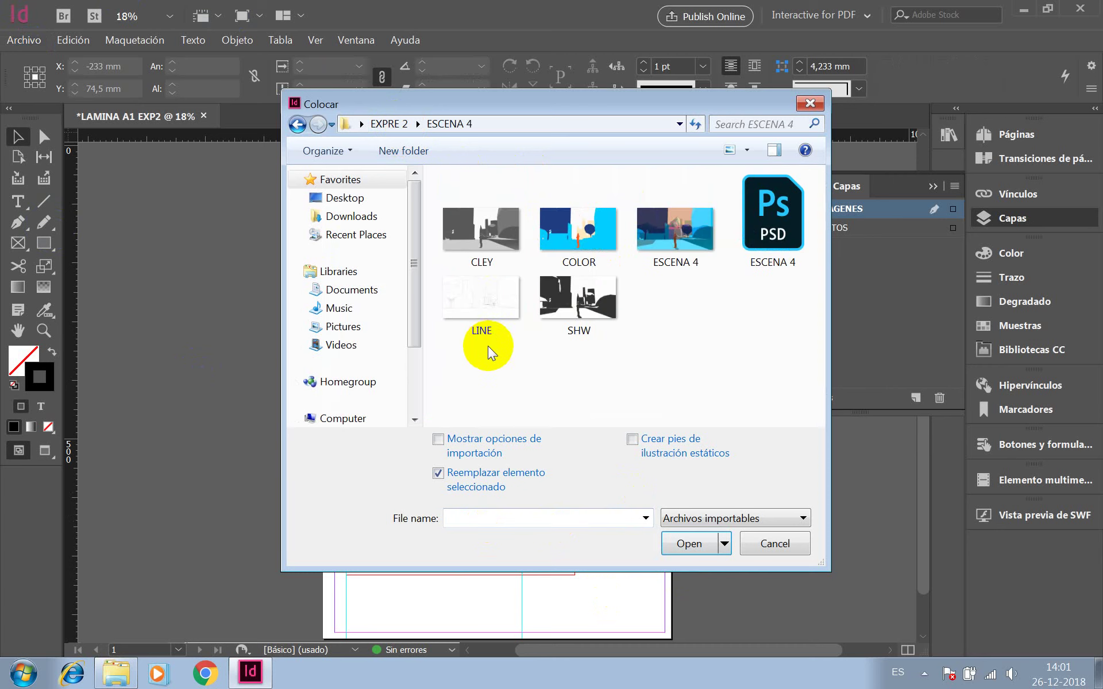
click(677, 233)
click(705, 546)
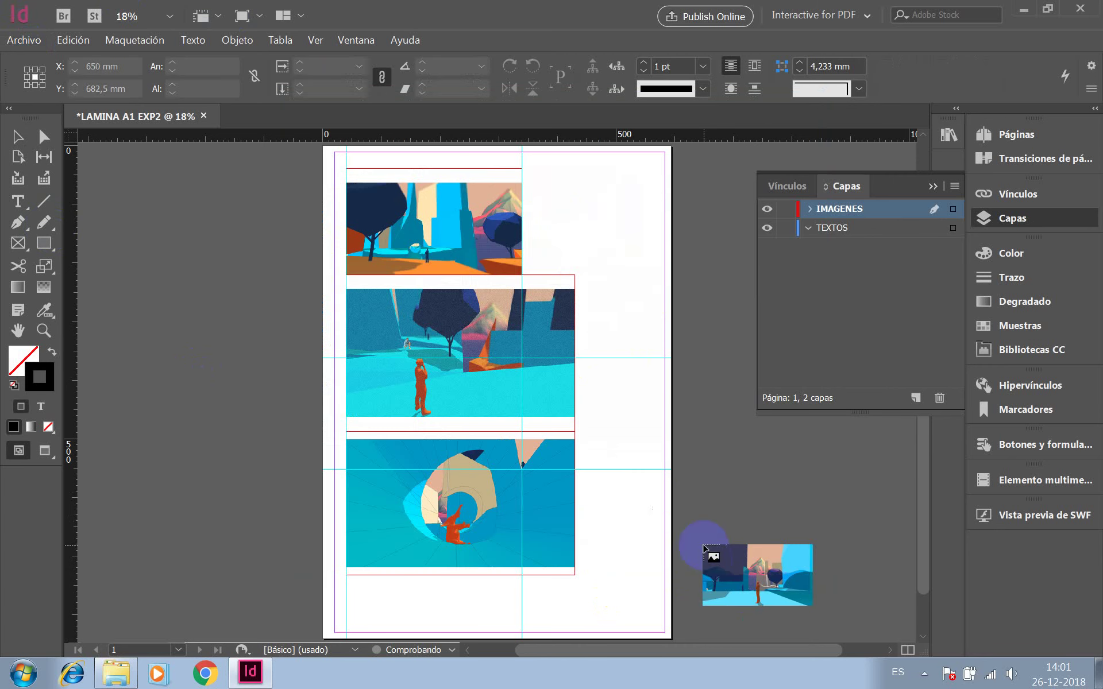
click(590, 425)
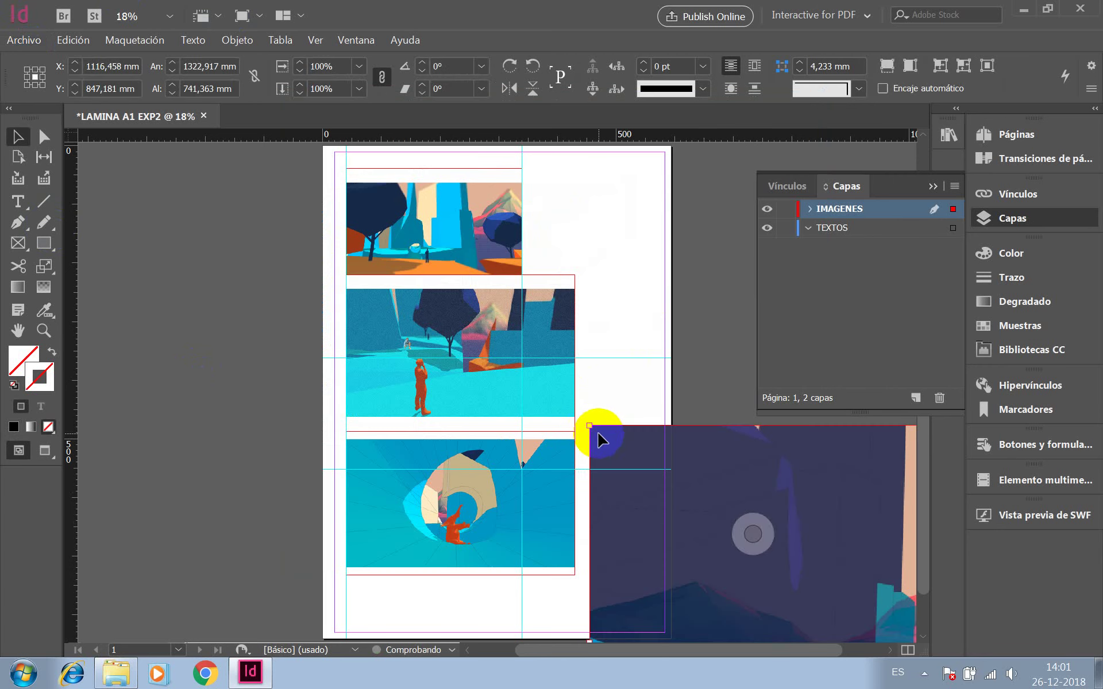
- Crop the ESCENA 4 frame to 390 × 221.034 mm against the left vertical guide and bottom margin, and fit its image proportionally
drag(589, 425, 247, 163)
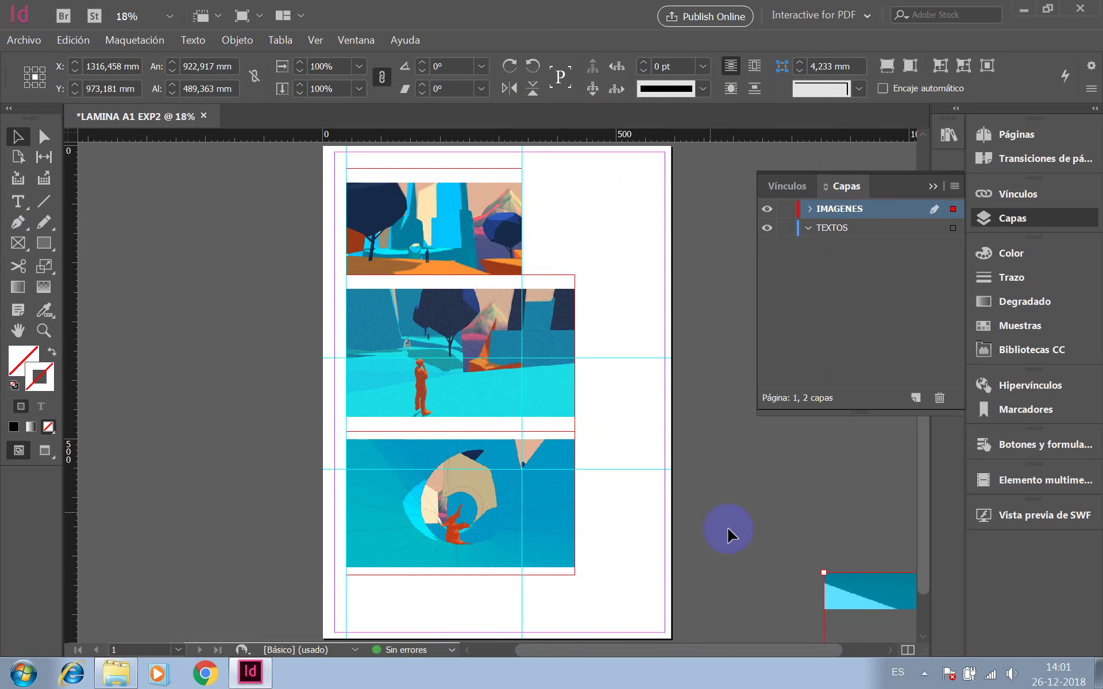
drag(853, 602, 538, 395)
key(ctrl+z)
drag(812, 591, 396, 539)
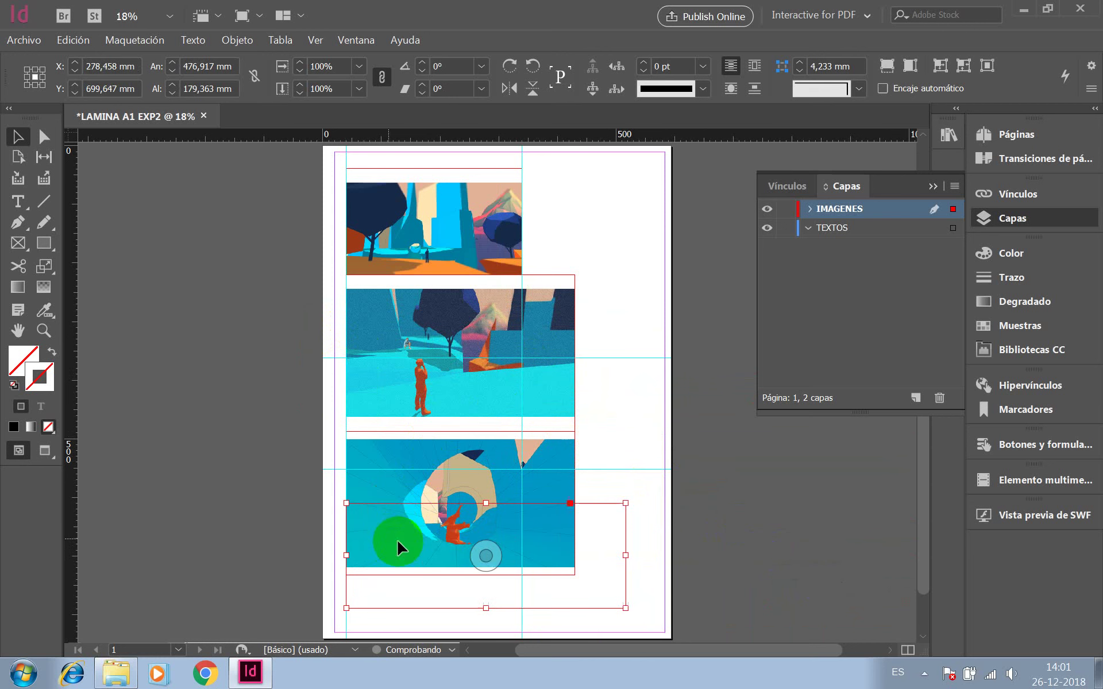
drag(625, 608, 625, 633)
drag(625, 569, 575, 569)
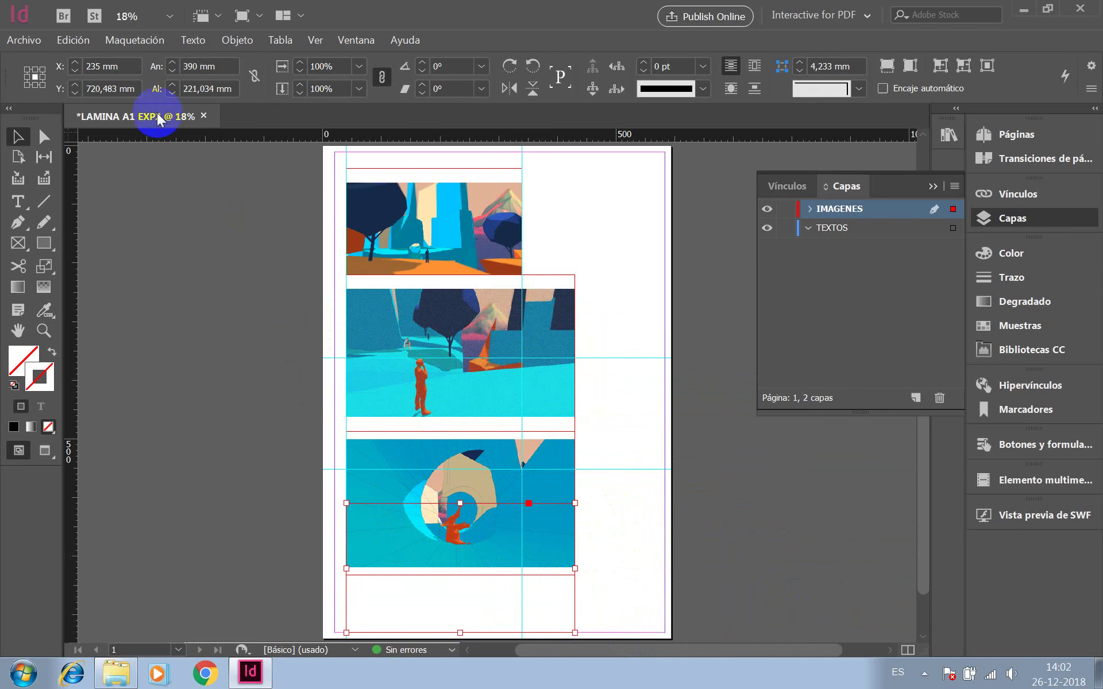
click(909, 66)
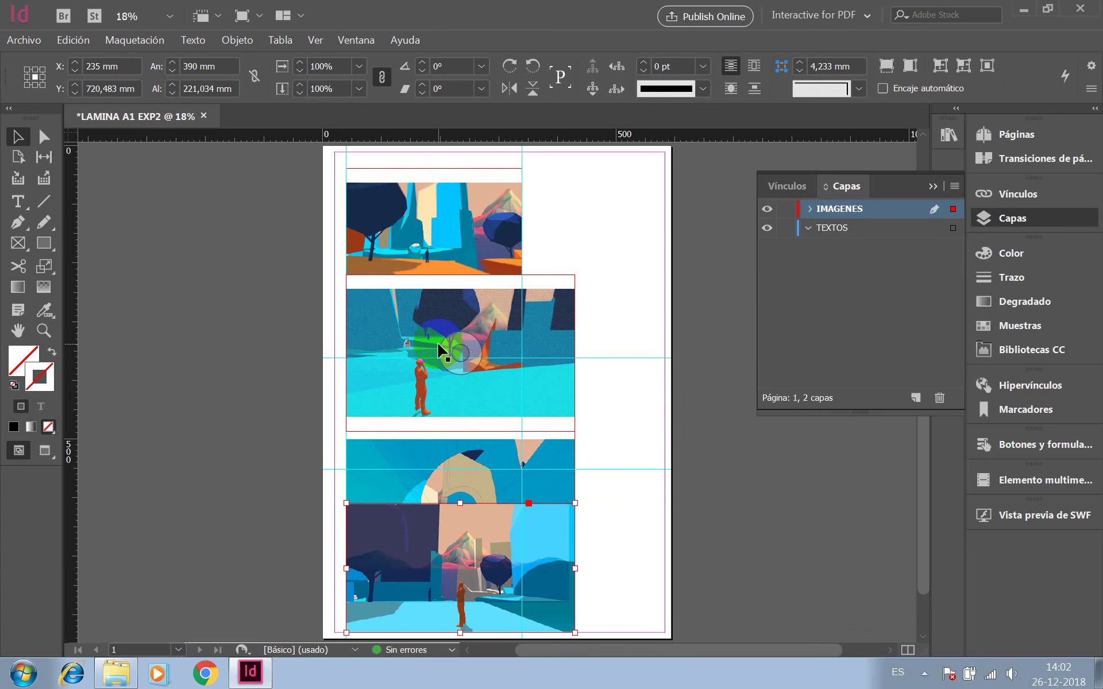
- Enlarge the ESCENA 2 frame to 615 × 330 mm, extending past the page's right edge, and fit its image proportionally
click(534, 330)
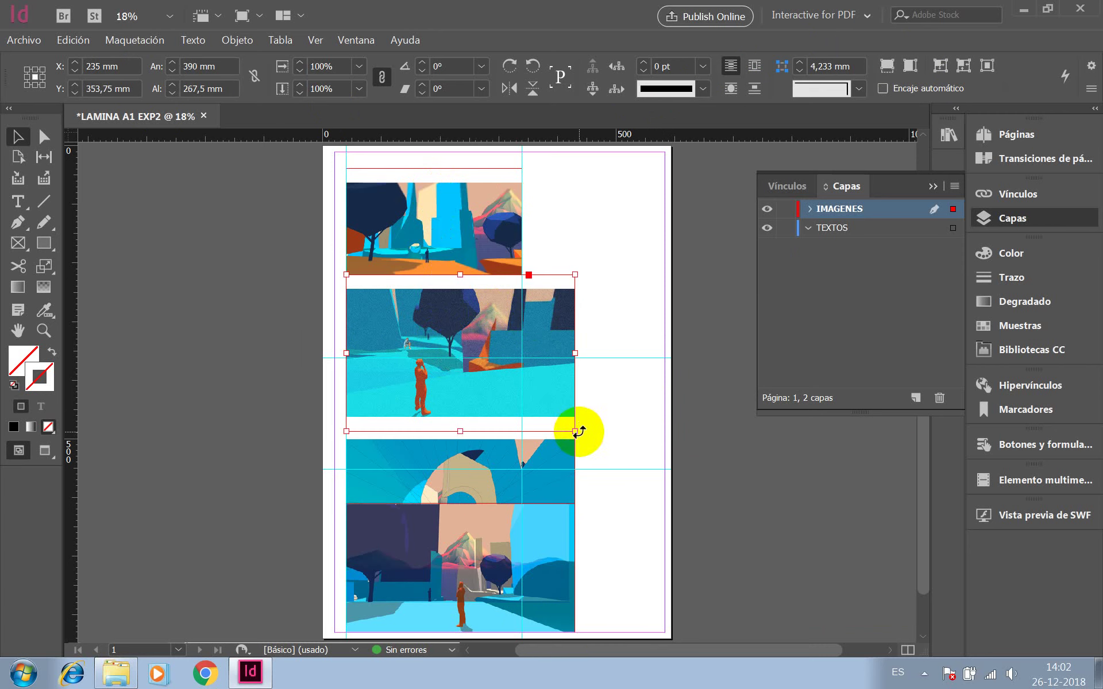
drag(575, 431, 664, 438)
click(909, 64)
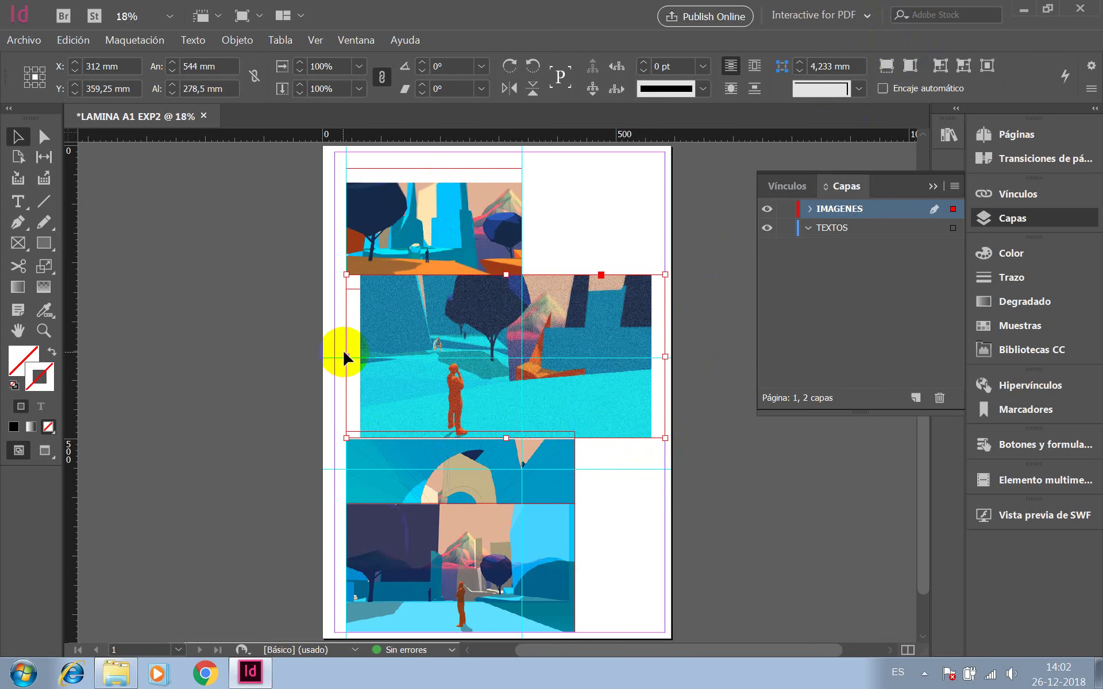
drag(347, 358, 322, 357)
drag(664, 274, 683, 245)
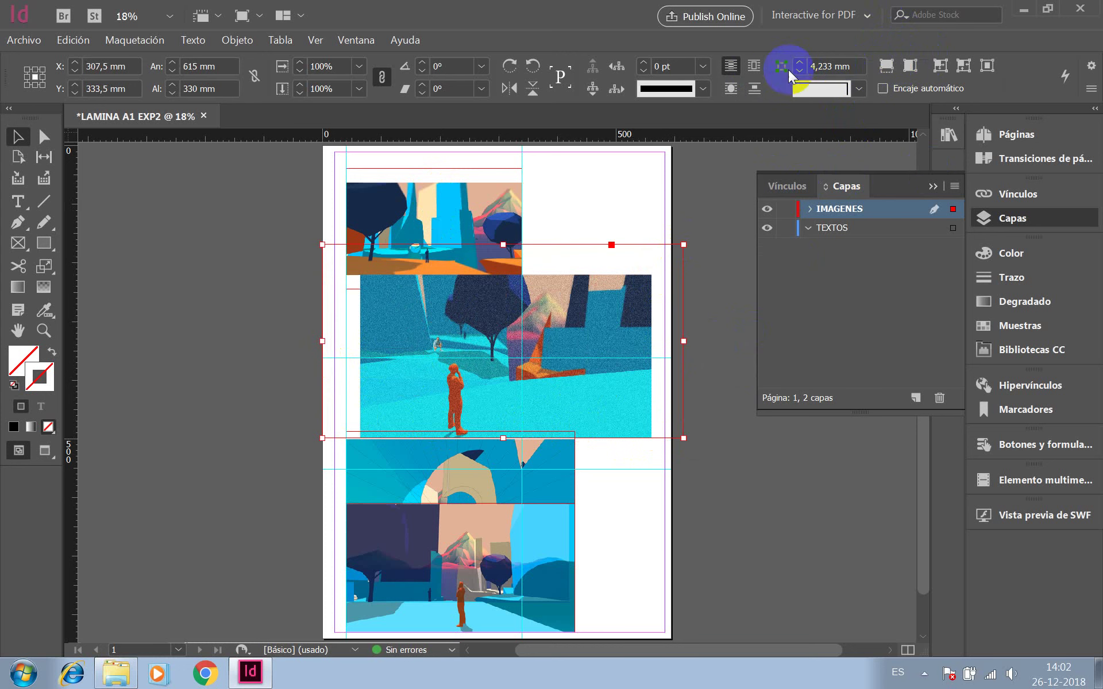
click(910, 65)
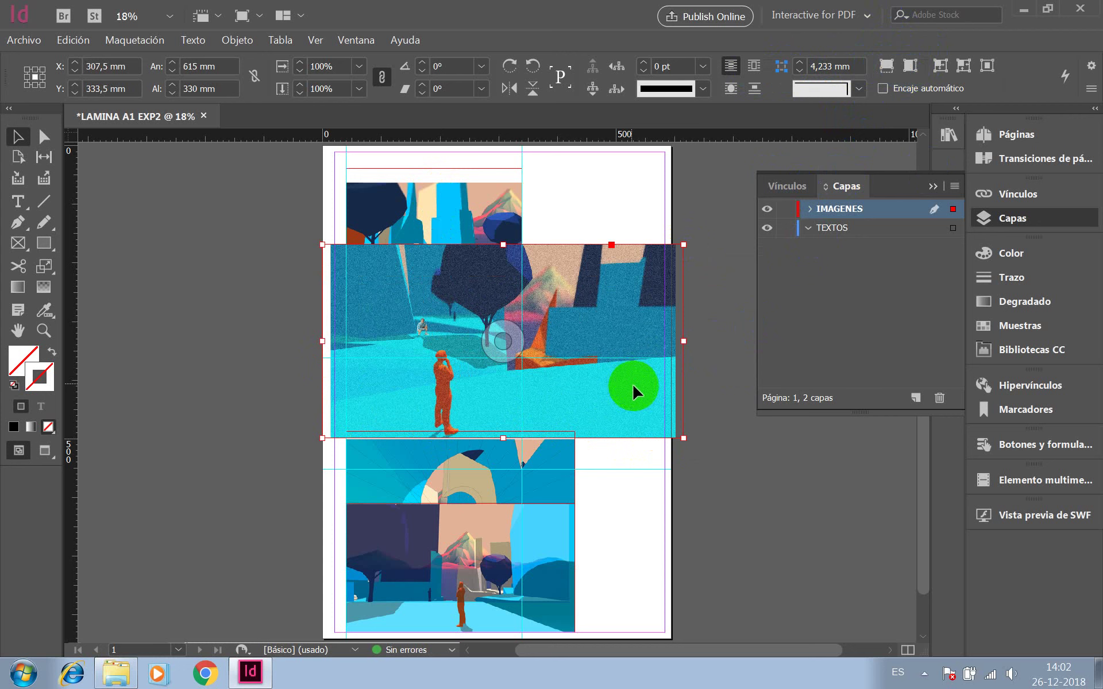
- Crop the ESCENA 2 frame to 544 × 330 mm between the left vertical guide and the right margin
drag(681, 339, 665, 340)
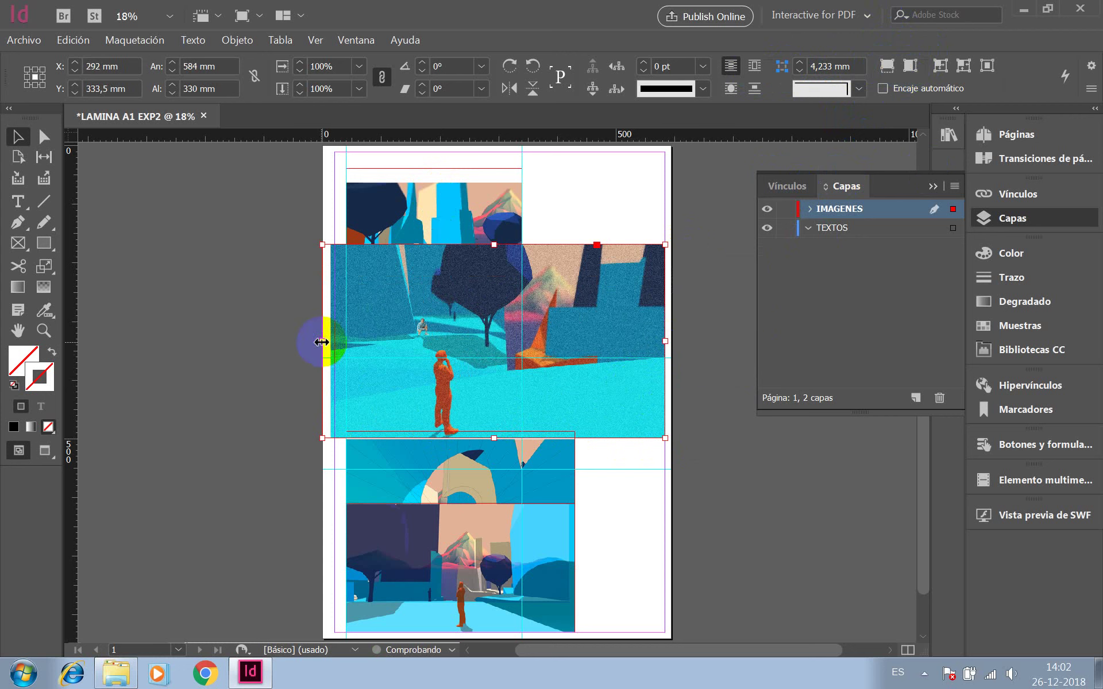
drag(321, 342, 347, 341)
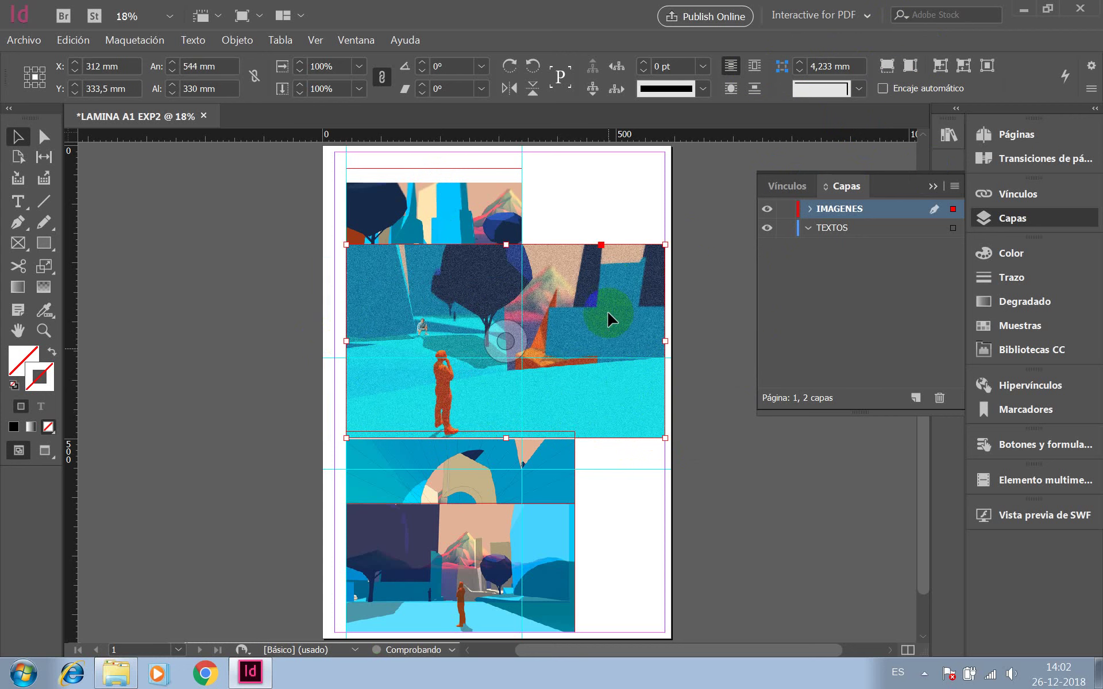
mouse_move(501, 438)
mouse_down()
mouse_move(508, 520)
mouse_move(509, 439)
mouse_up()
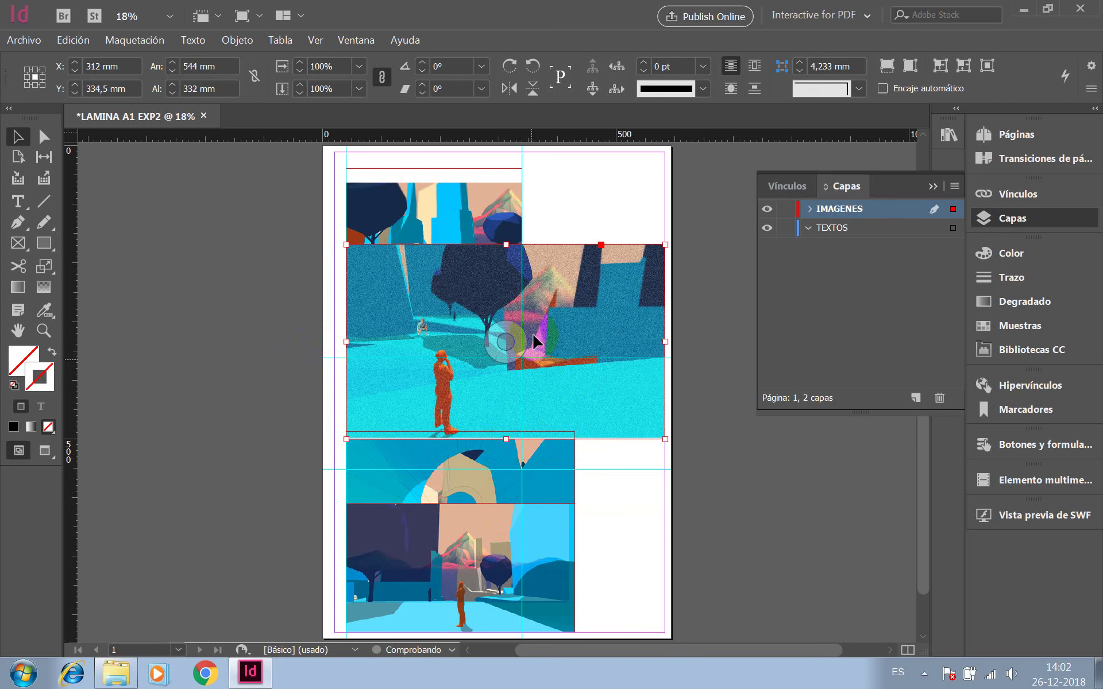
mouse_move(505, 245)
mouse_down()
mouse_move(505, 191)
mouse_move(512, 248)
mouse_move(513, 236)
mouse_up()
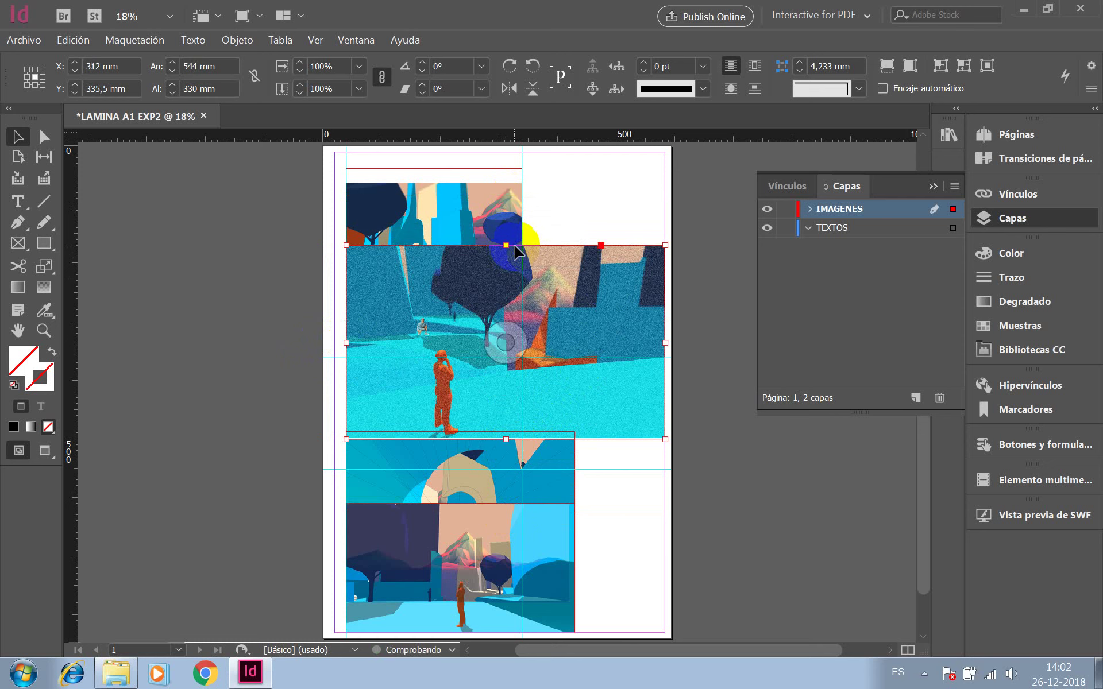
- Move the ESCENA 2 frame straight down below the ESCENA picture, and move the ESCENA 3 frame up beside ESCENA, right of the second vertical guide
drag(554, 321, 584, 371)
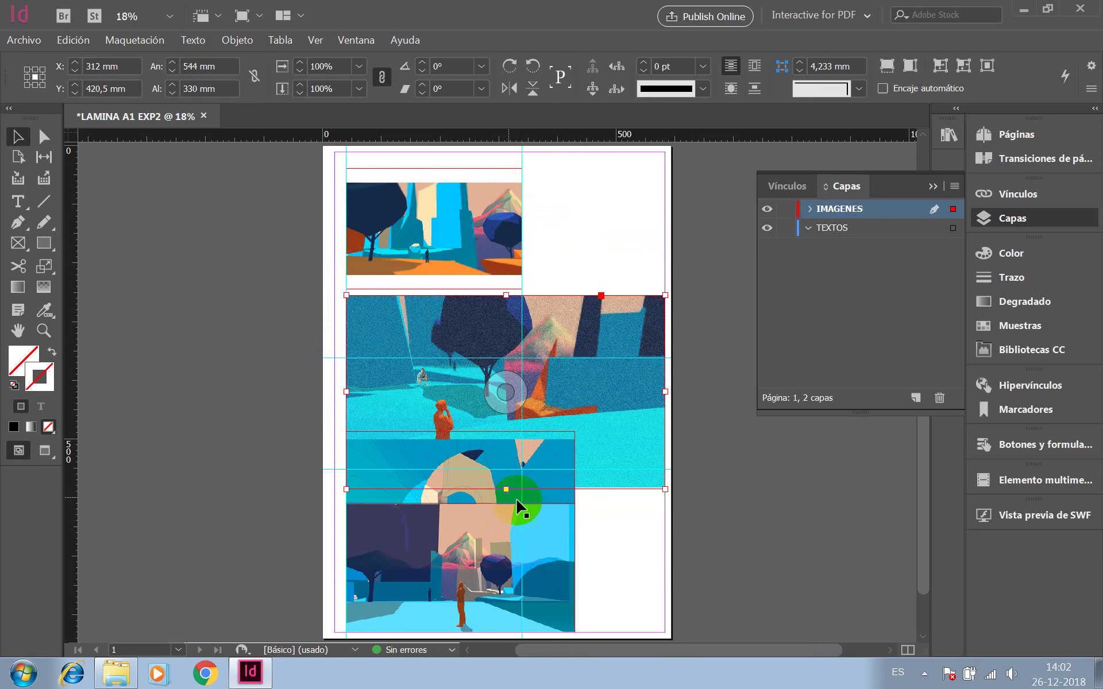
click(560, 505)
drag(545, 487, 722, 212)
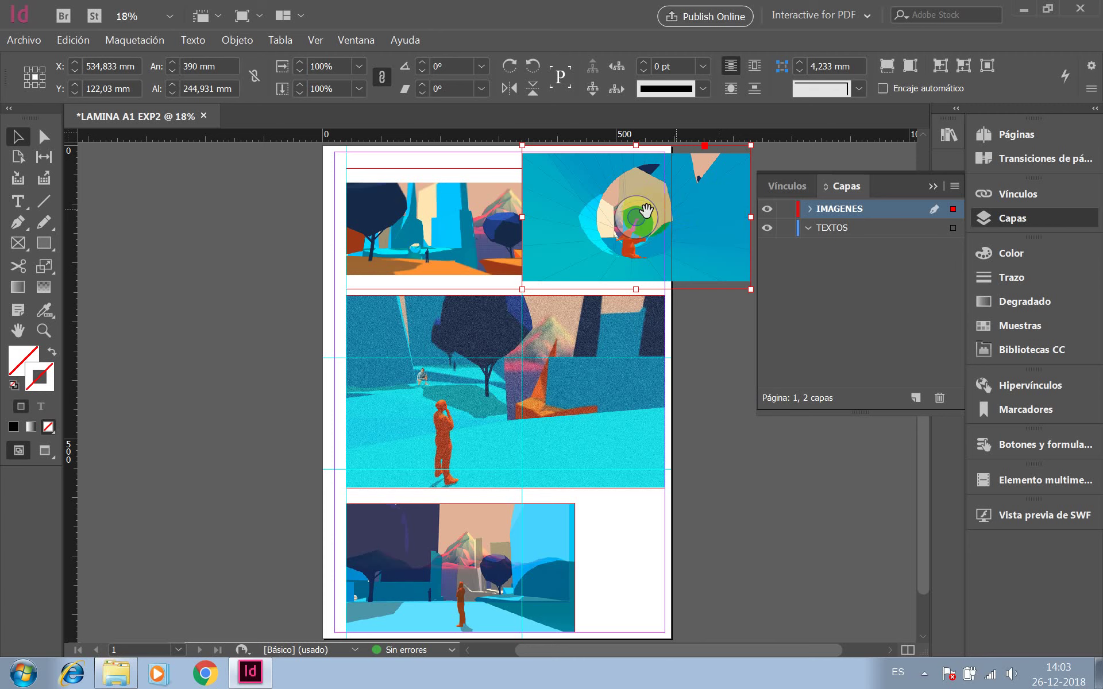
- Enlarge the ESCENA frame, refit its image proportionally, crop the frame to 299.833 × 221.034 mm at the left guide, and select the ESCENA 3 frame
click(433, 228)
drag(348, 172, 336, 159)
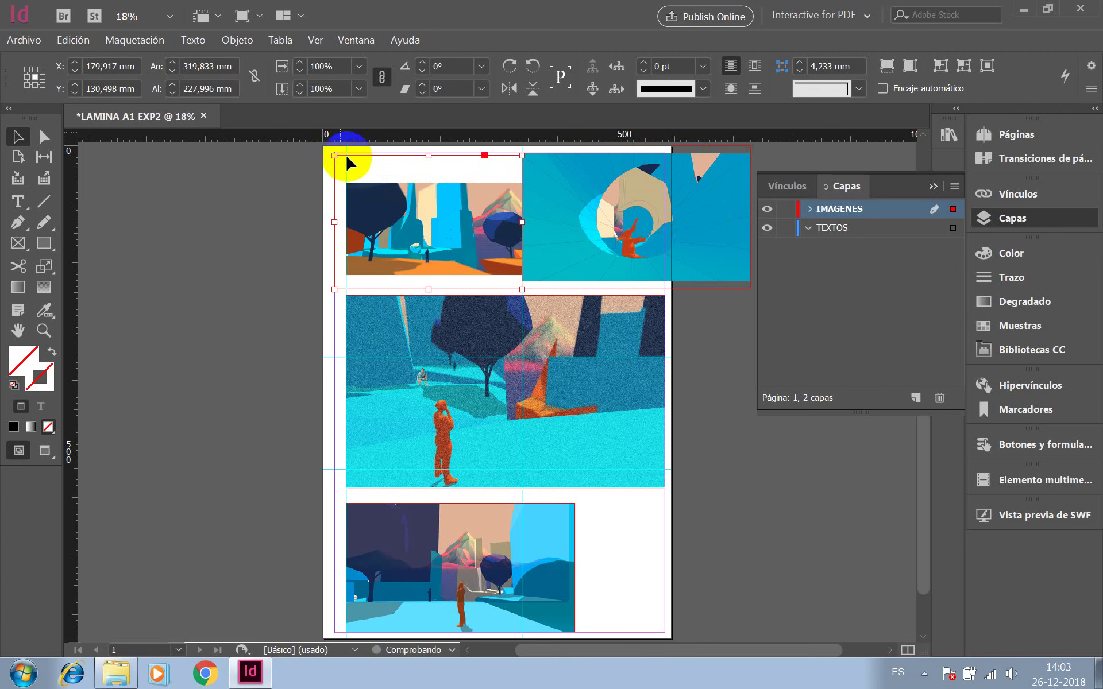
click(909, 65)
drag(333, 155, 346, 159)
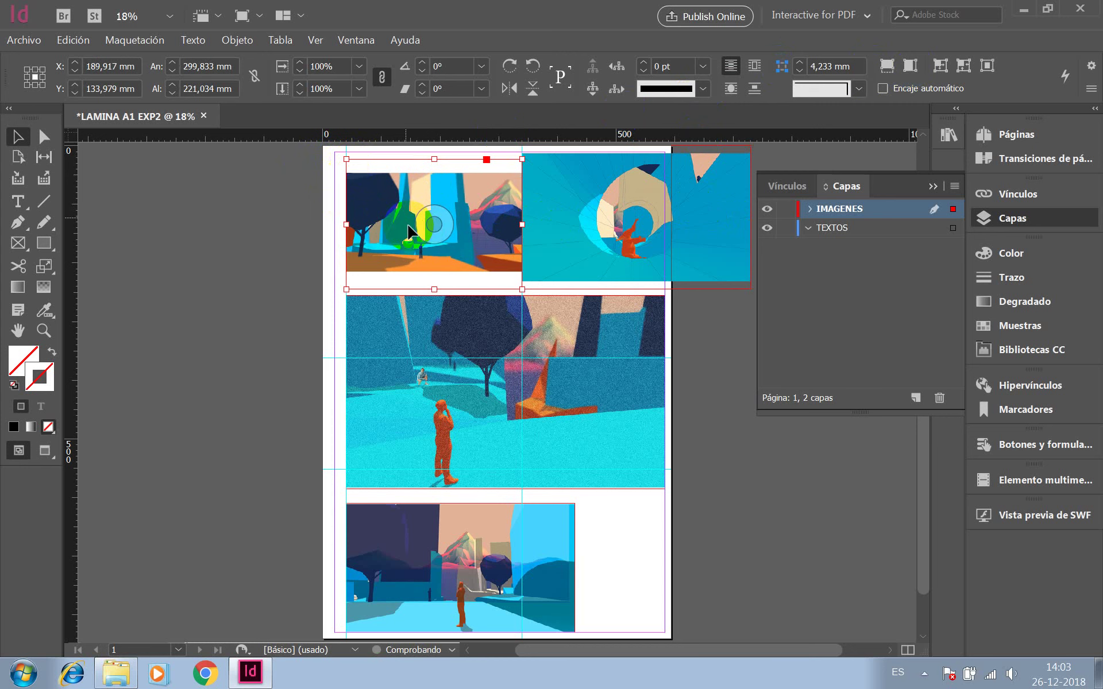
click(583, 210)
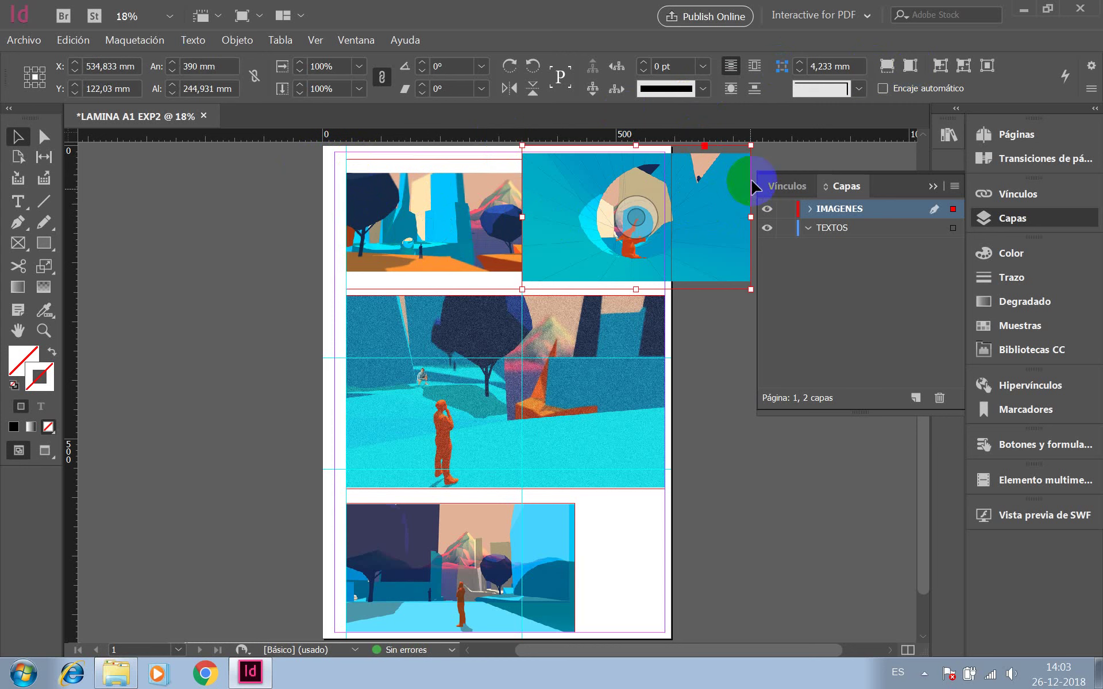
- Reduce the ESCENA 3 frame to 321.167 × 209.996 mm and refit its image proportionally
drag(752, 147, 722, 158)
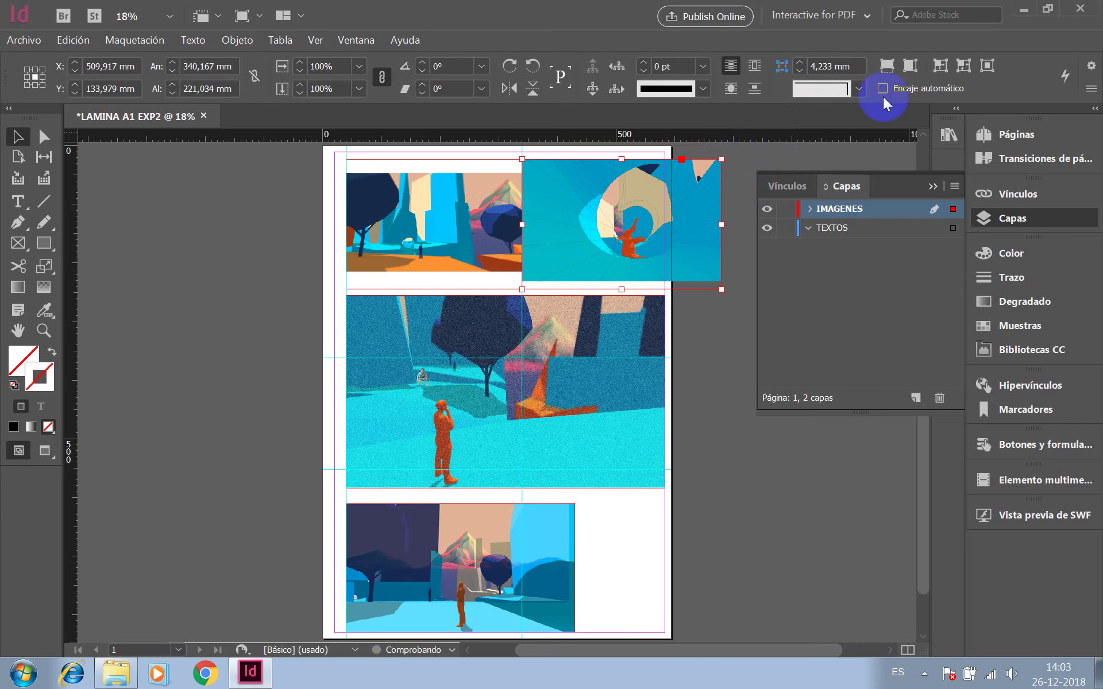
click(910, 65)
click(711, 197)
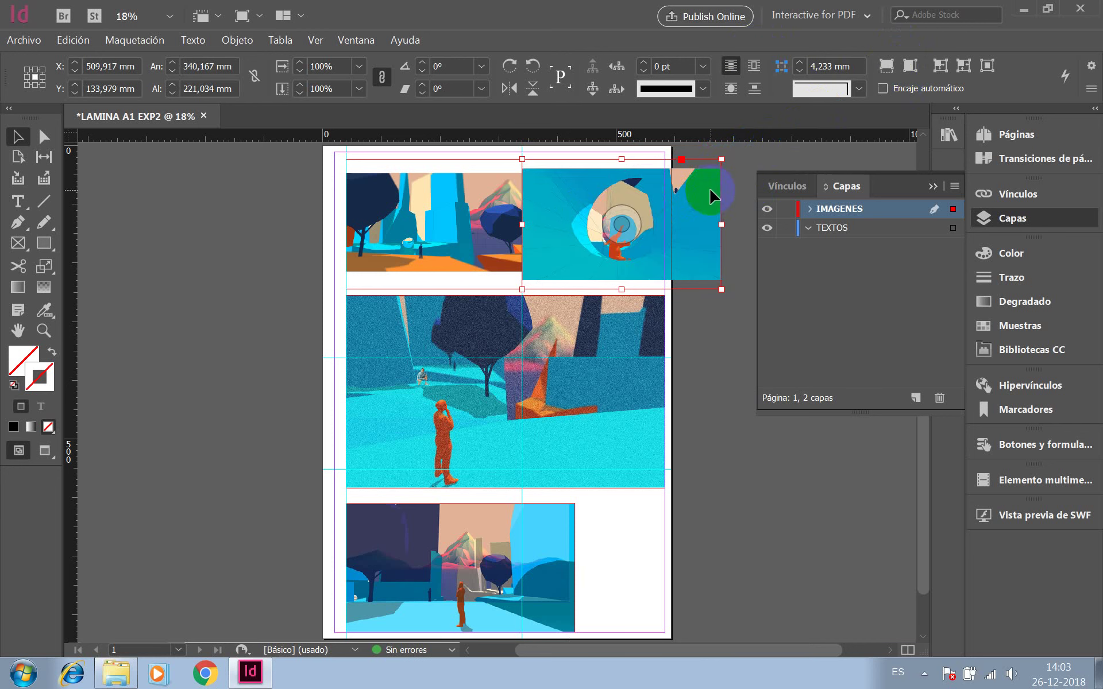
mouse_move(721, 159)
mouse_down()
mouse_move(719, 151)
mouse_move(710, 166)
mouse_up()
click(909, 65)
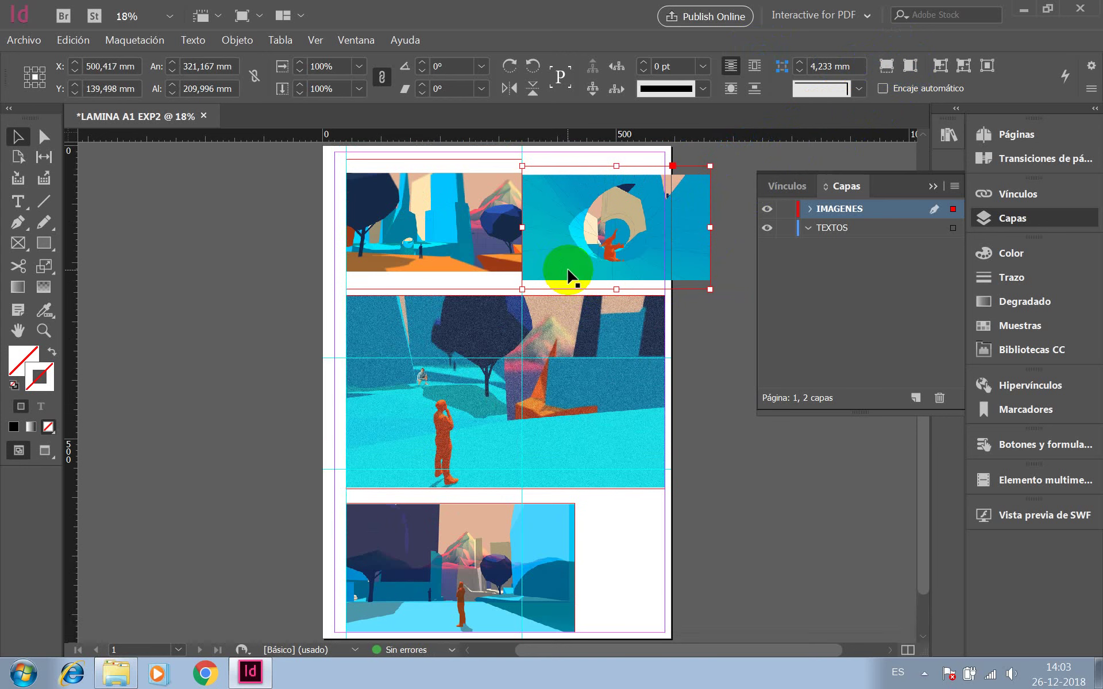
key(super)
key(super)
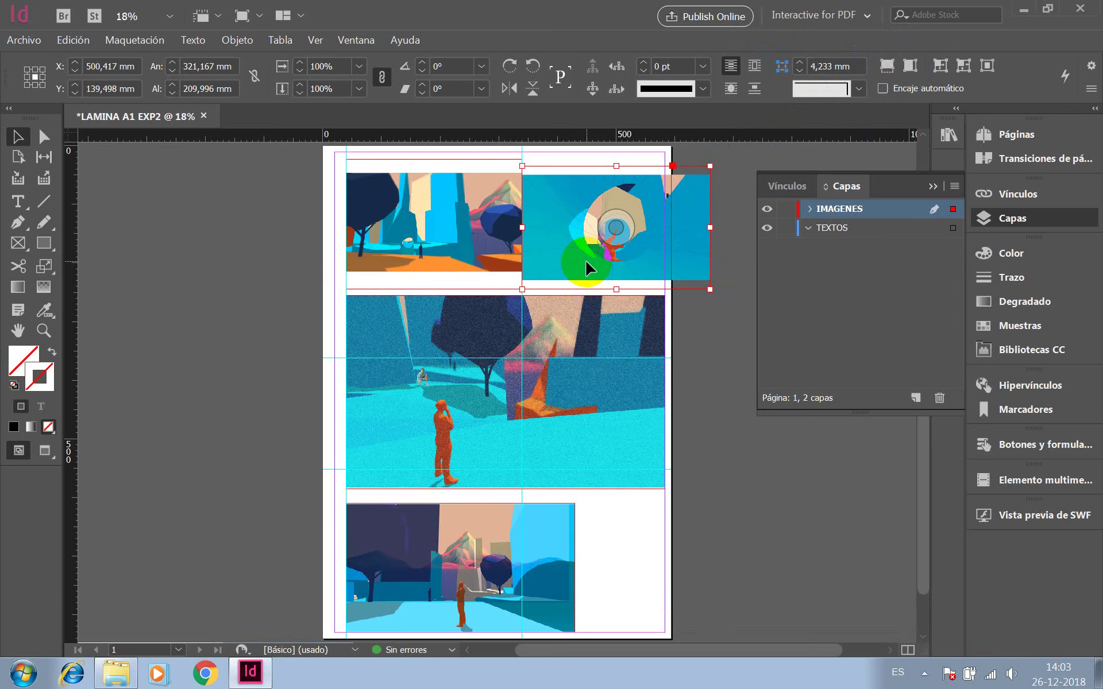
- Add two horizontal guides aligned with the top and bottom edges of the ESCENA picture
scroll(583, 252, up, 2)
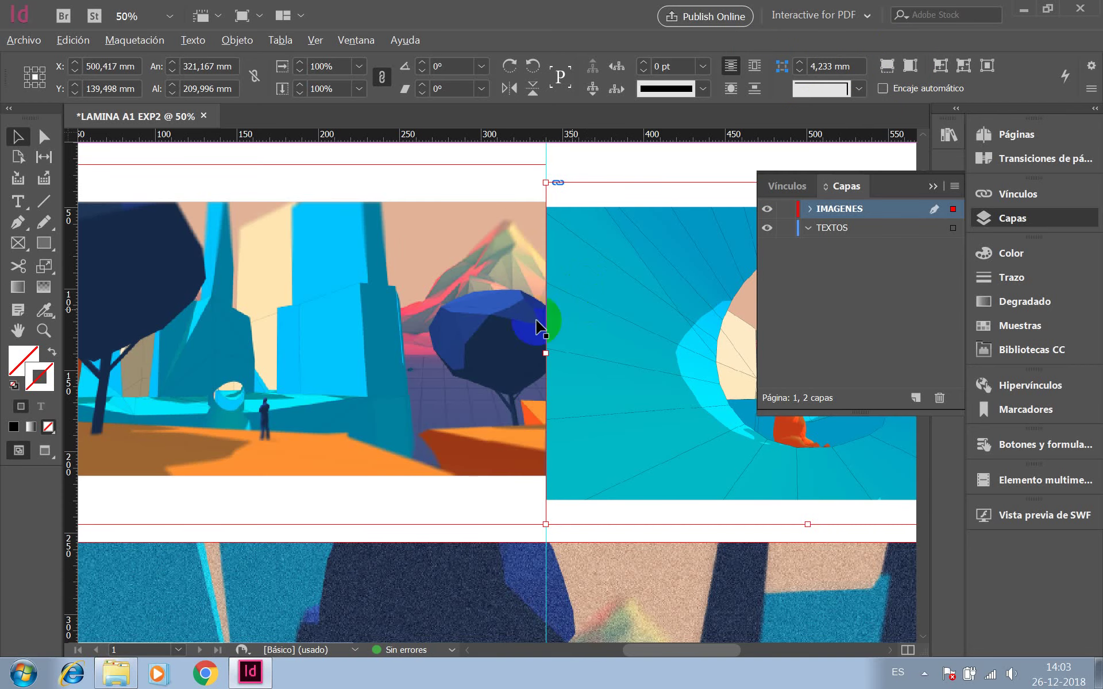
drag(645, 355, 402, 332)
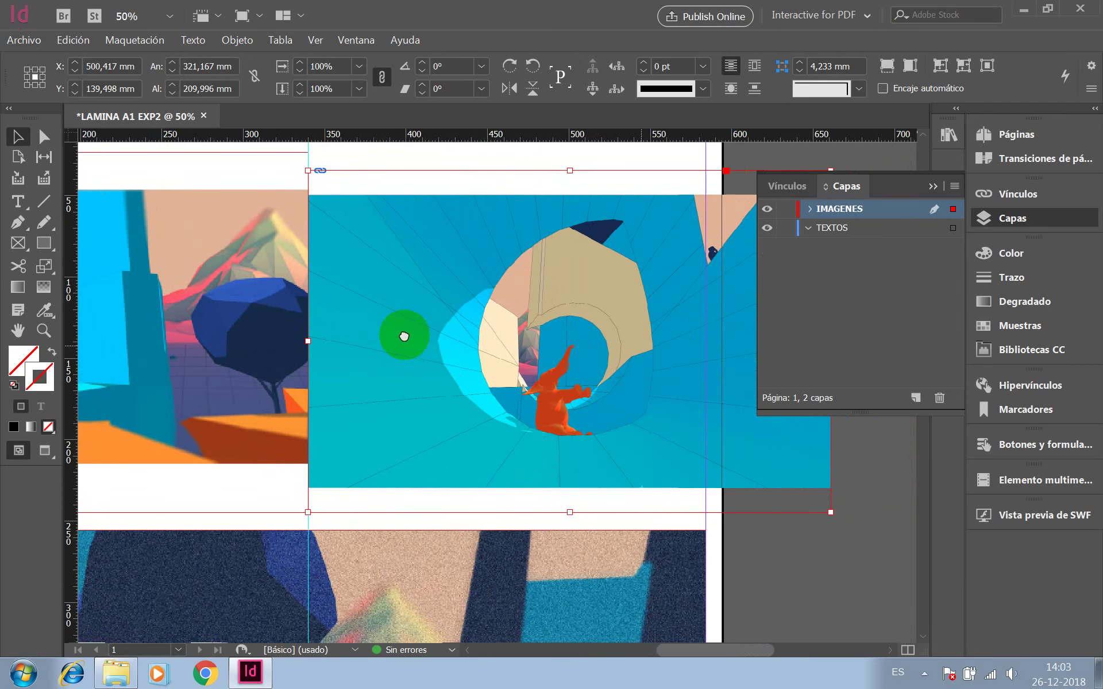
drag(412, 138, 404, 189)
drag(419, 138, 423, 462)
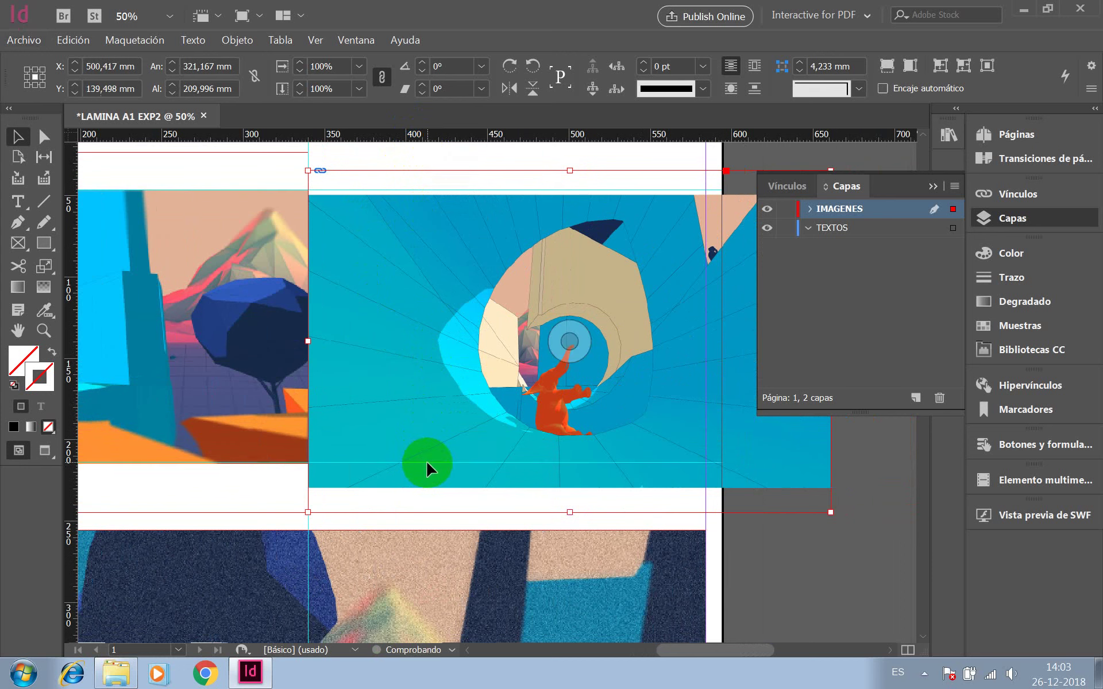
- Move the ESCENA 3 frame off the second vertical guide and crop it to 188.25 × 167.75 mm between the two new horizontal guides
drag(627, 270, 565, 288)
drag(268, 327, 327, 327)
drag(558, 499, 561, 463)
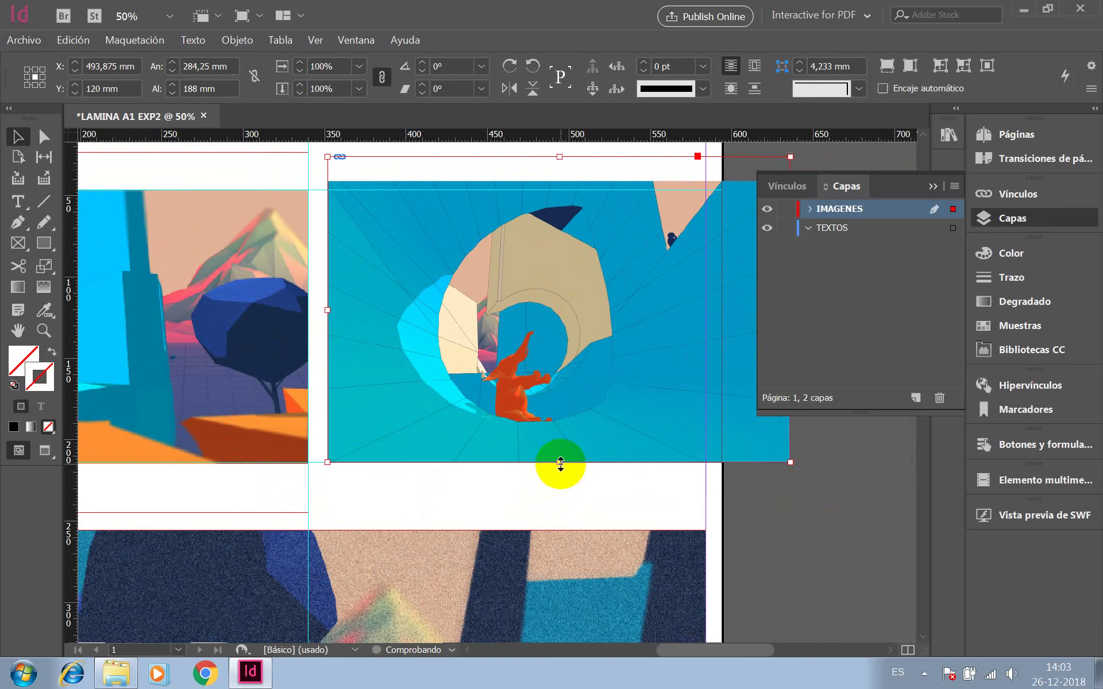
scroll(396, 431, down, 2)
scroll(592, 463, up, 3)
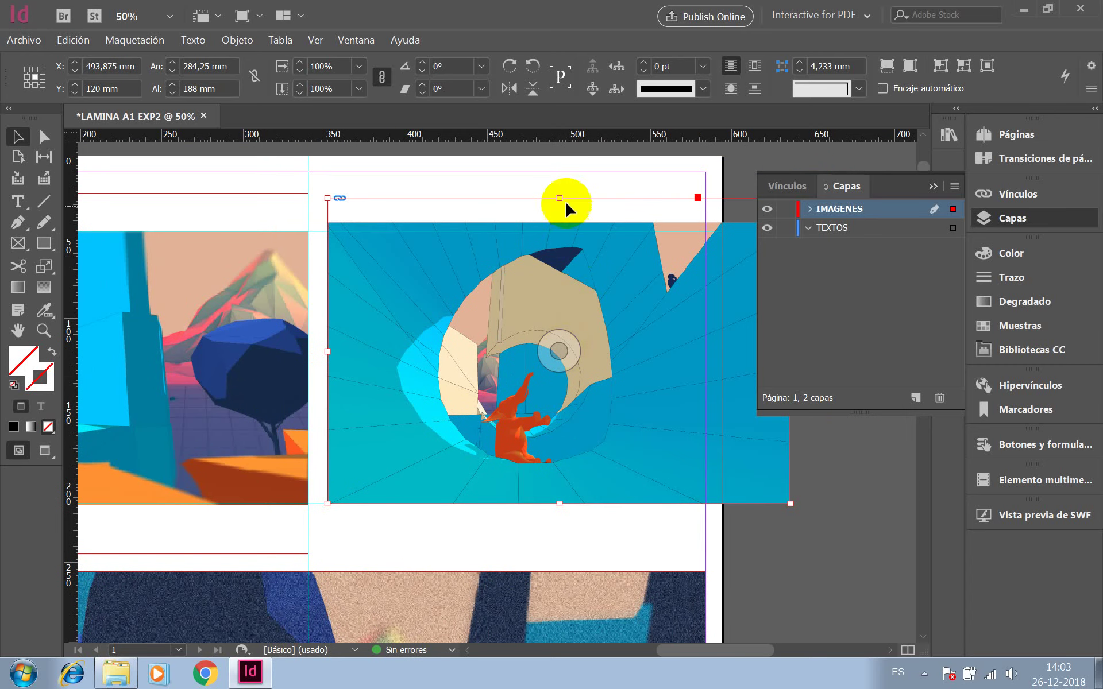
drag(560, 198, 561, 231)
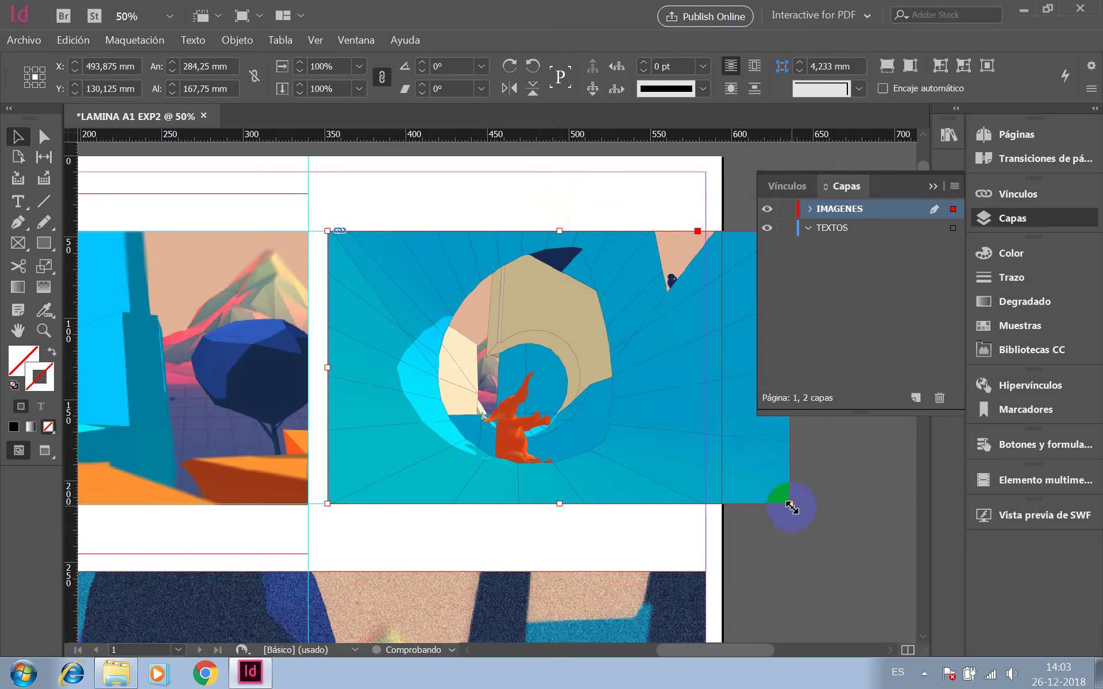
drag(789, 505, 682, 510)
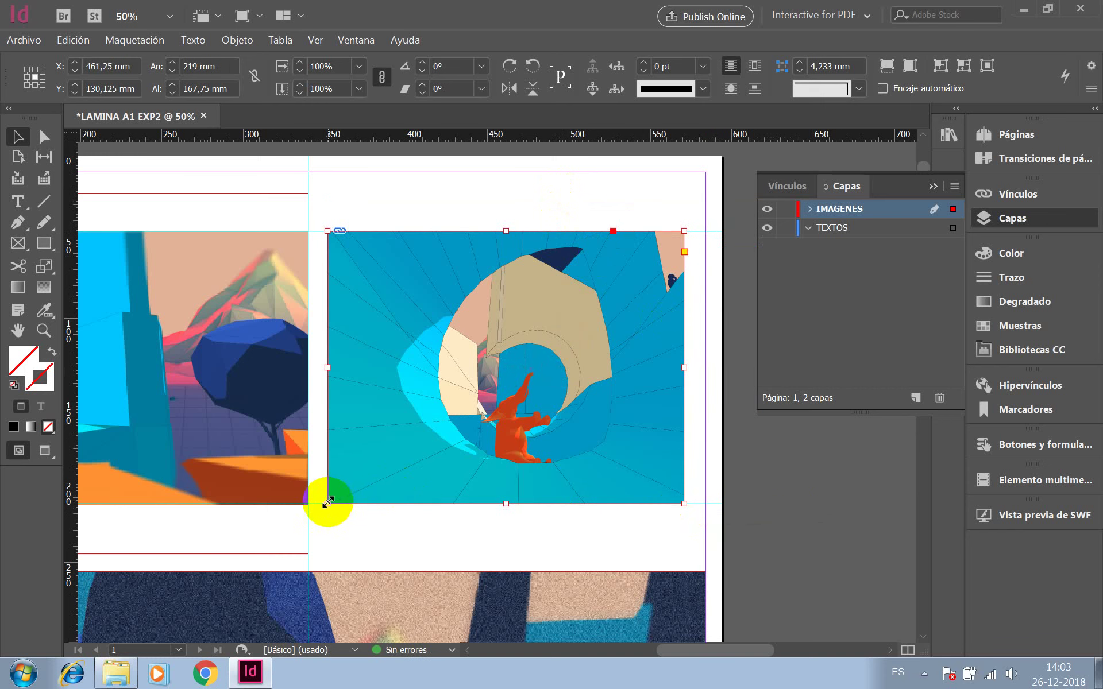
drag(328, 504, 377, 503)
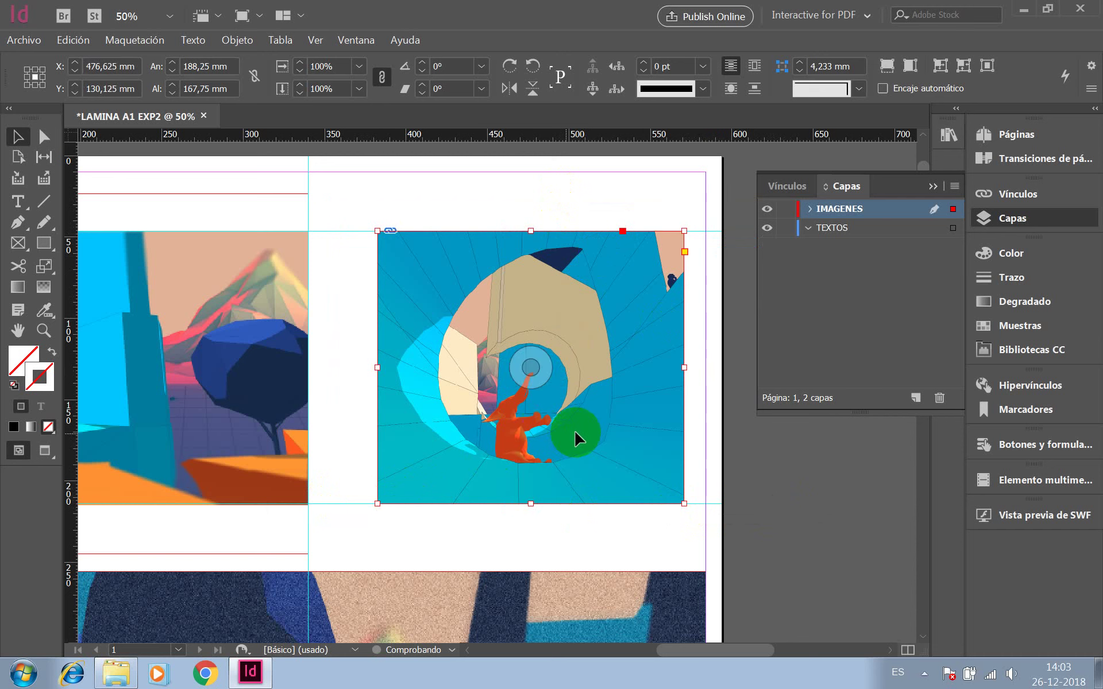
- Move the cropped ESCENA 3 frame horizontally until it aligns with the right edge of the large scene below
drag(574, 435, 563, 439)
click(768, 520)
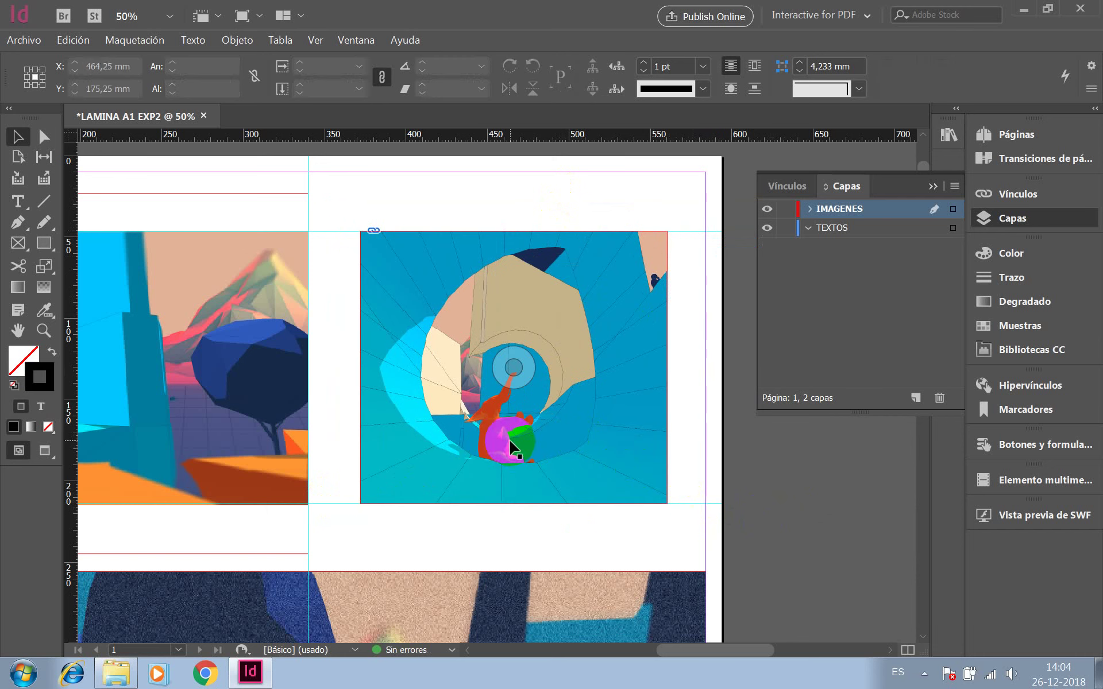
scroll(510, 448, down, 3)
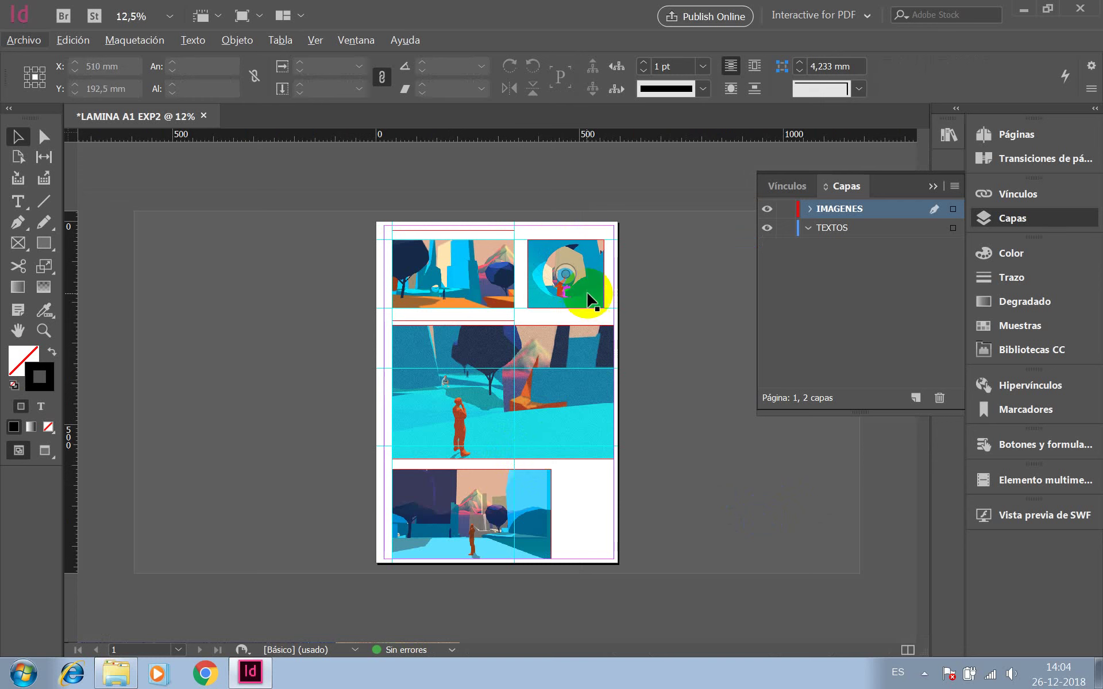
drag(592, 299, 601, 299)
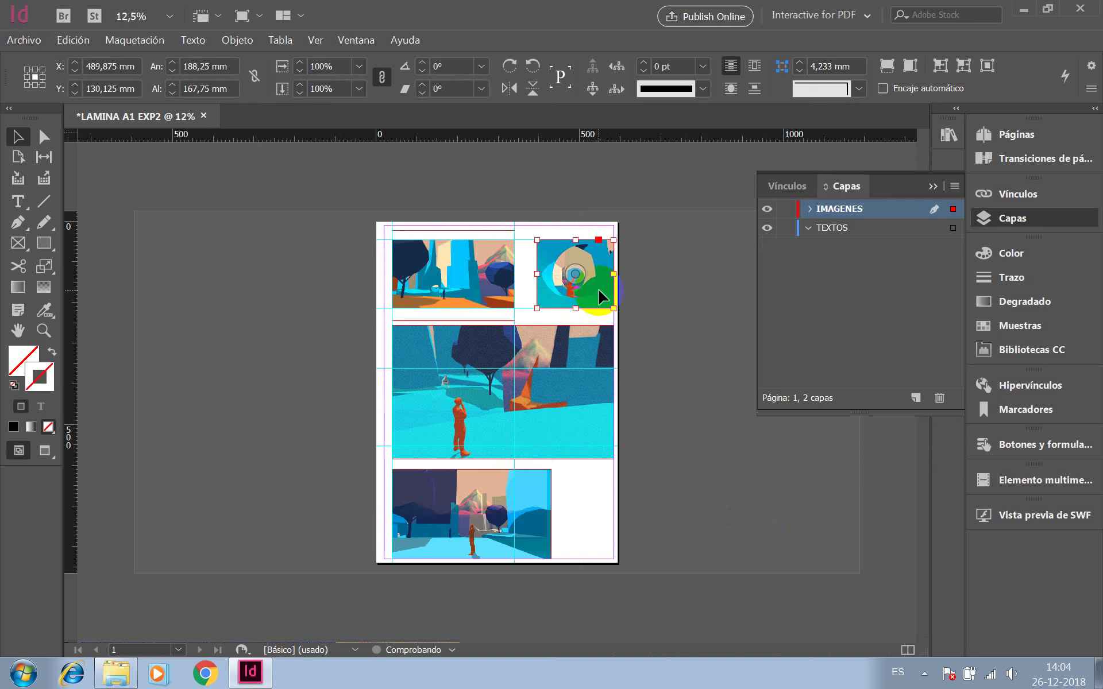
click(691, 416)
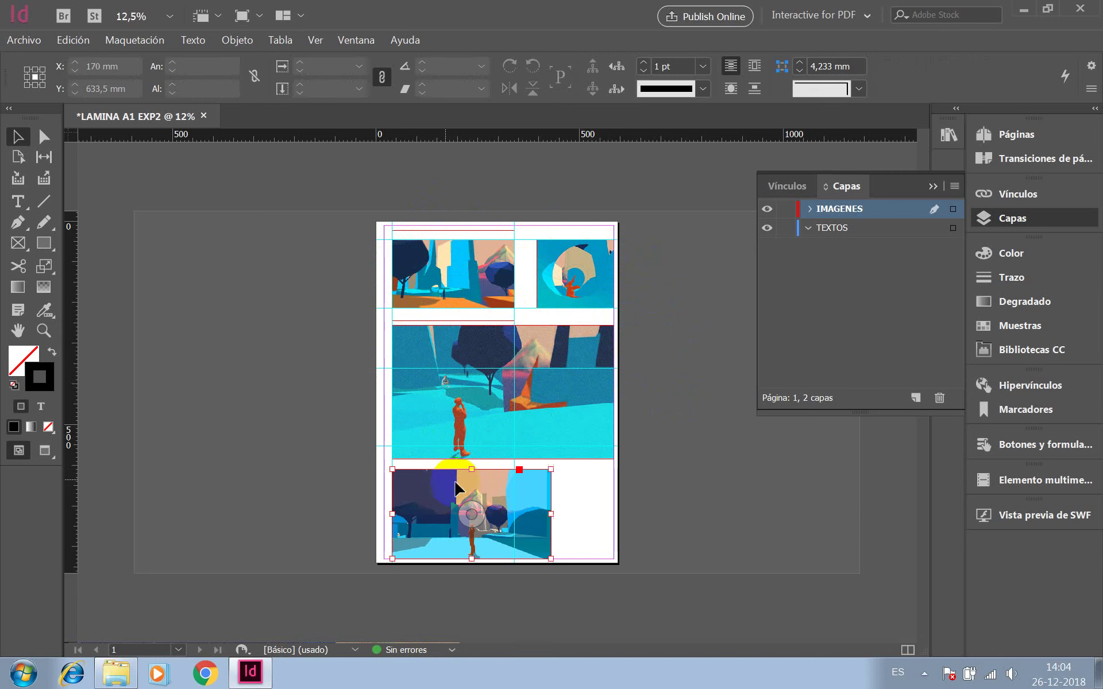
- Narrow the bottom scene frame to 299.833 × 221.034 mm at the second vertical guide and fit its image proportionally
click(546, 485)
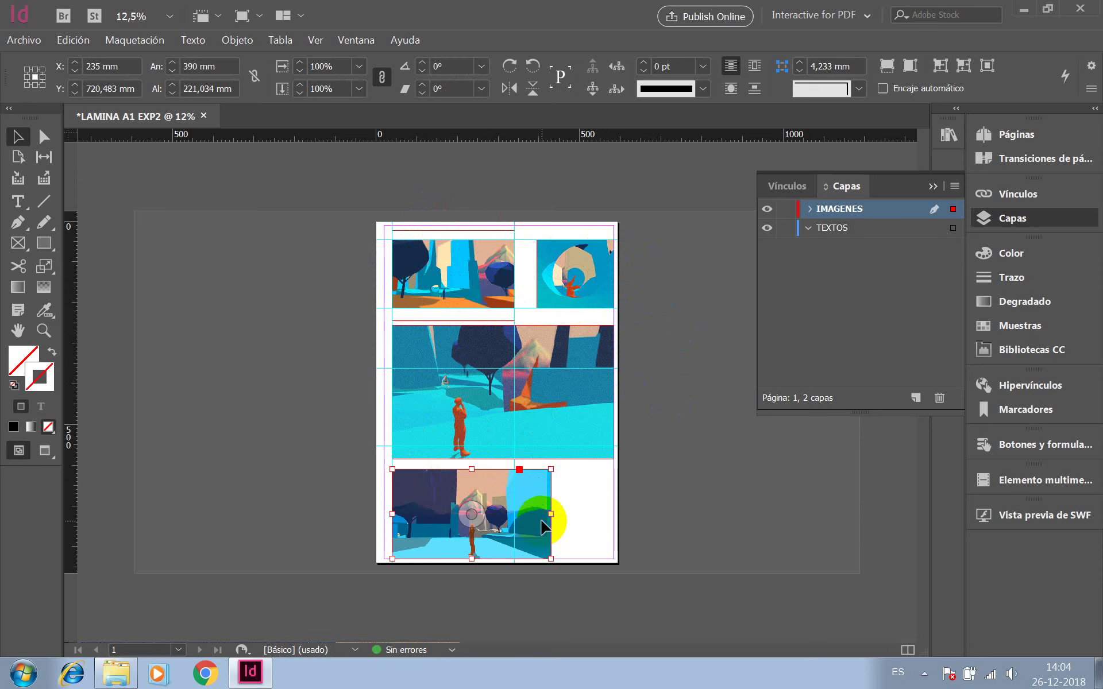
drag(547, 556, 517, 467)
drag(517, 466, 515, 469)
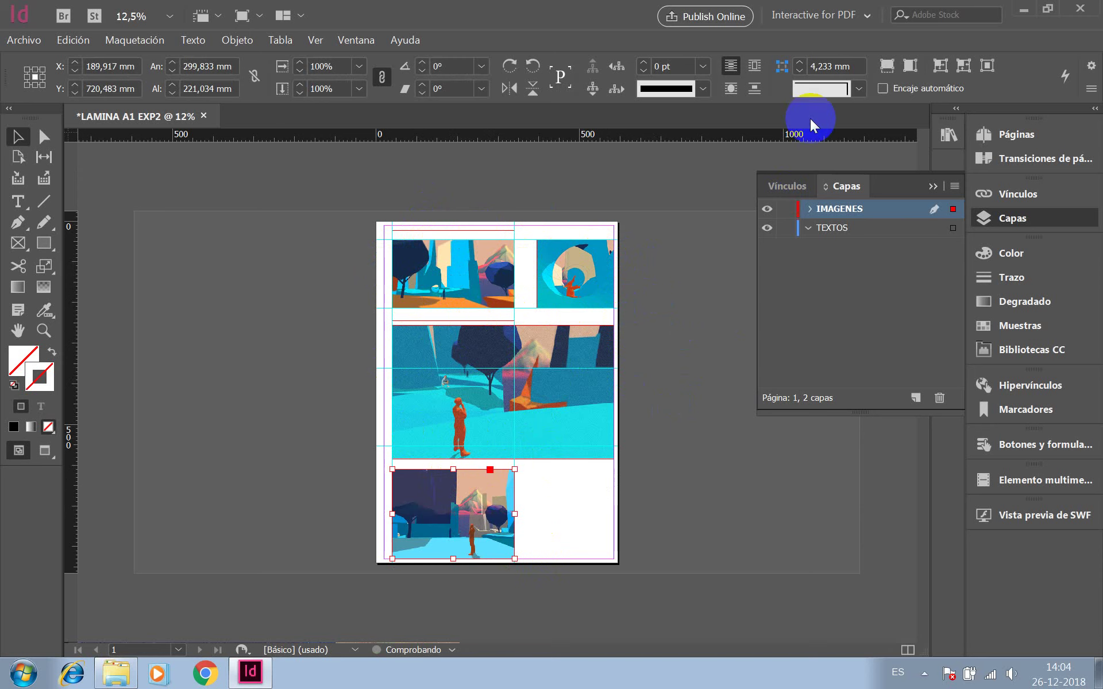
click(910, 66)
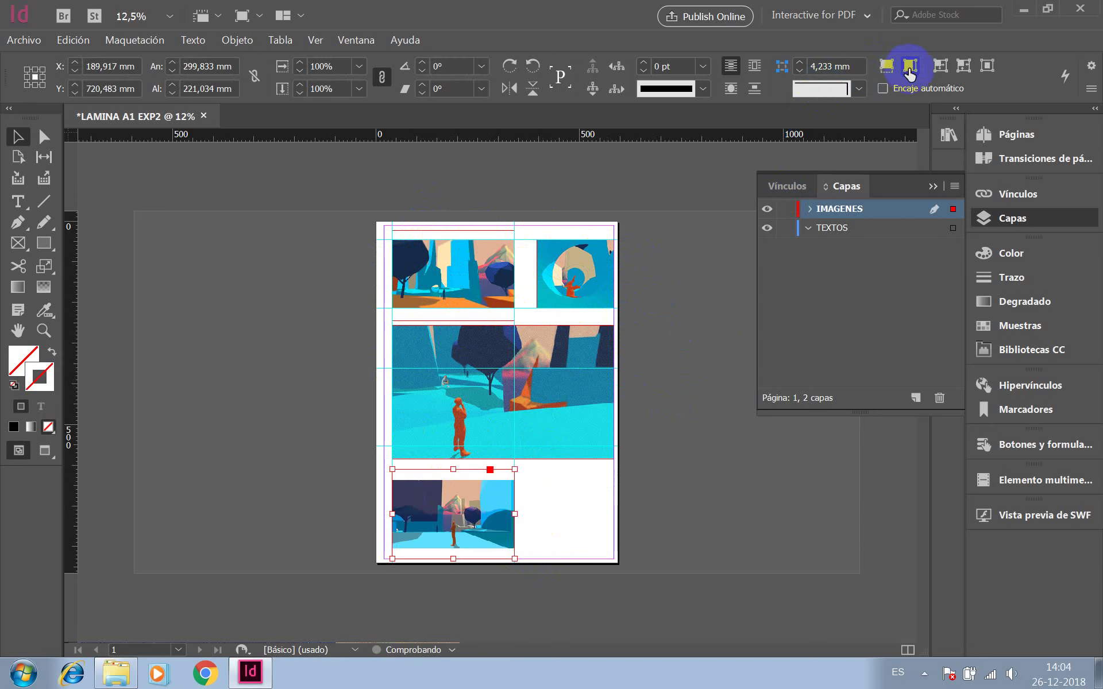
click(556, 526)
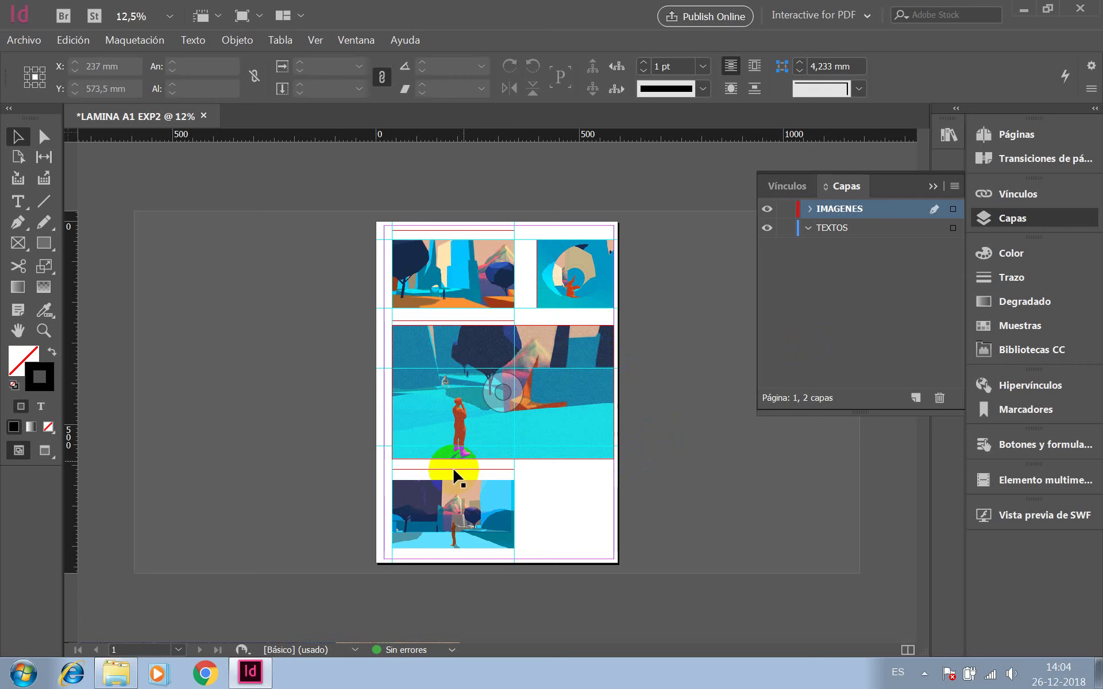
- Try the bottom scene as a 201.487 × 148.534 mm inset over the lower-right corner of the large middle scene
drag(468, 497, 607, 410)
drag(503, 380, 542, 409)
drag(603, 457, 594, 429)
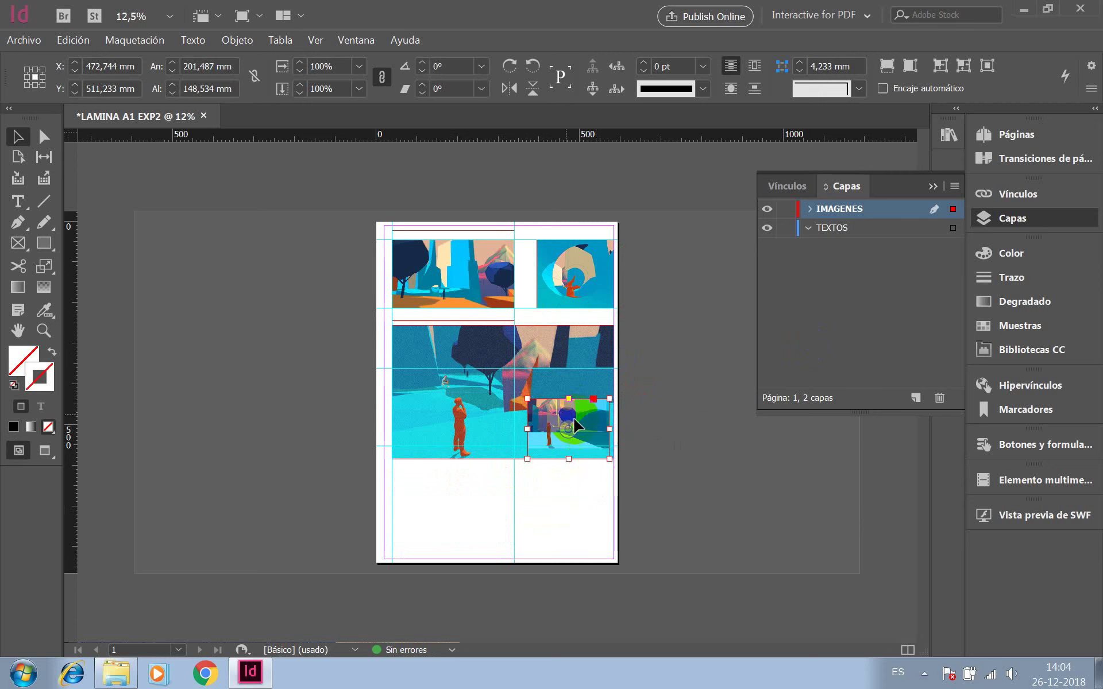
- Place the inset scene back below the large scene, size its frame to 291.32 × 159 mm, and fit its image proportionally
drag(593, 428, 515, 543)
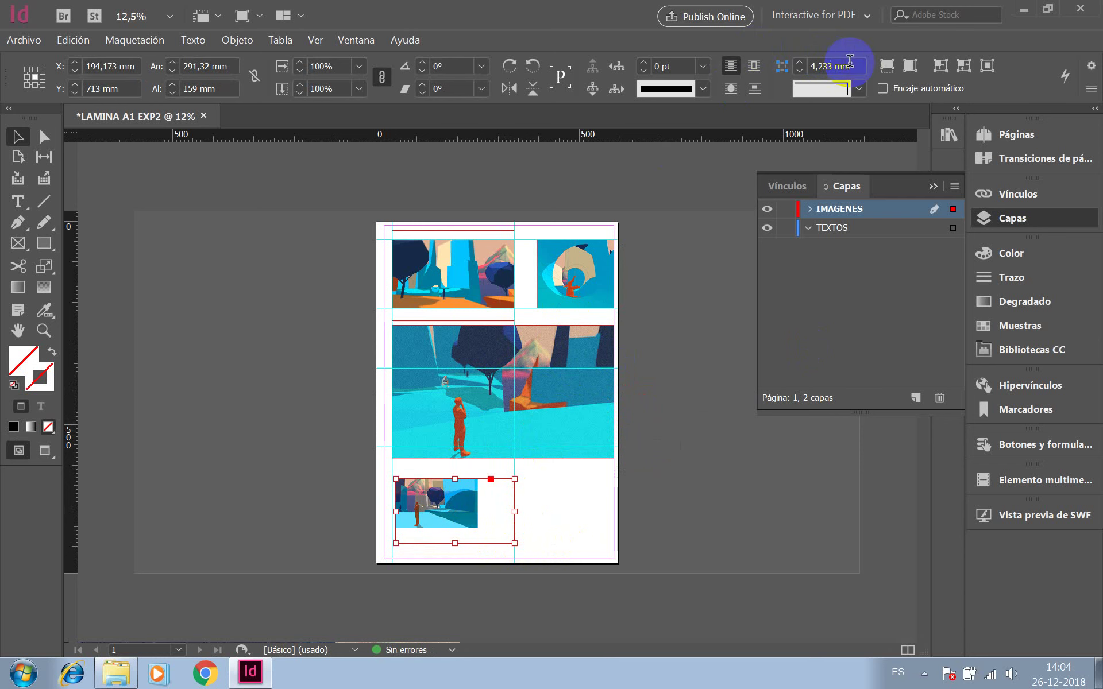
click(899, 71)
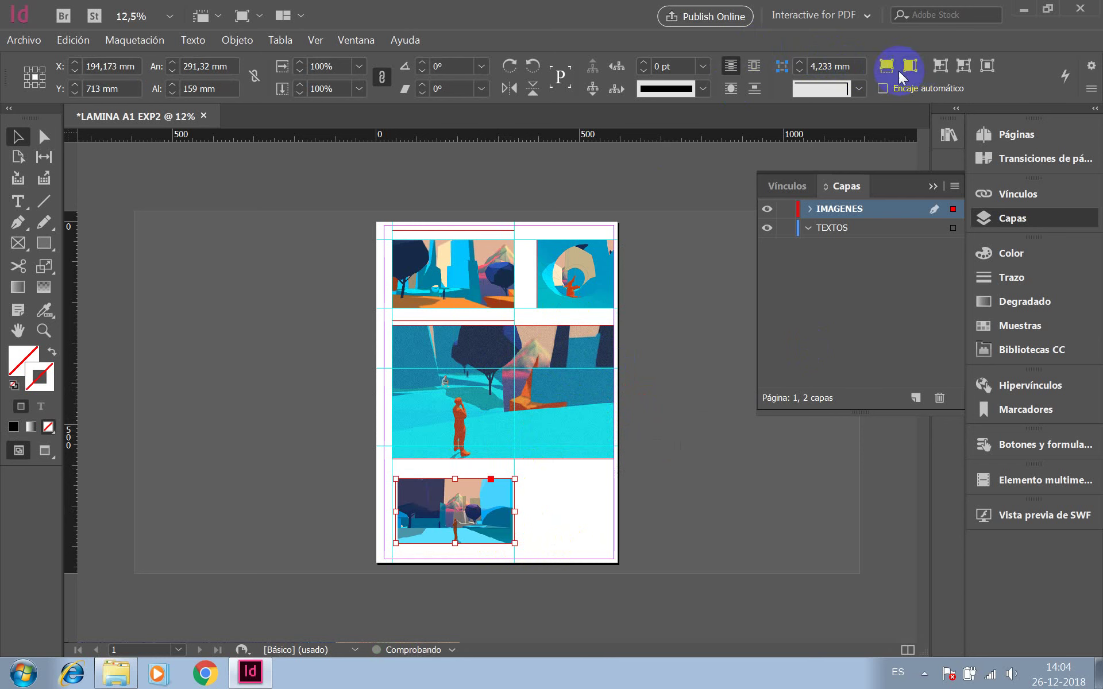
click(550, 517)
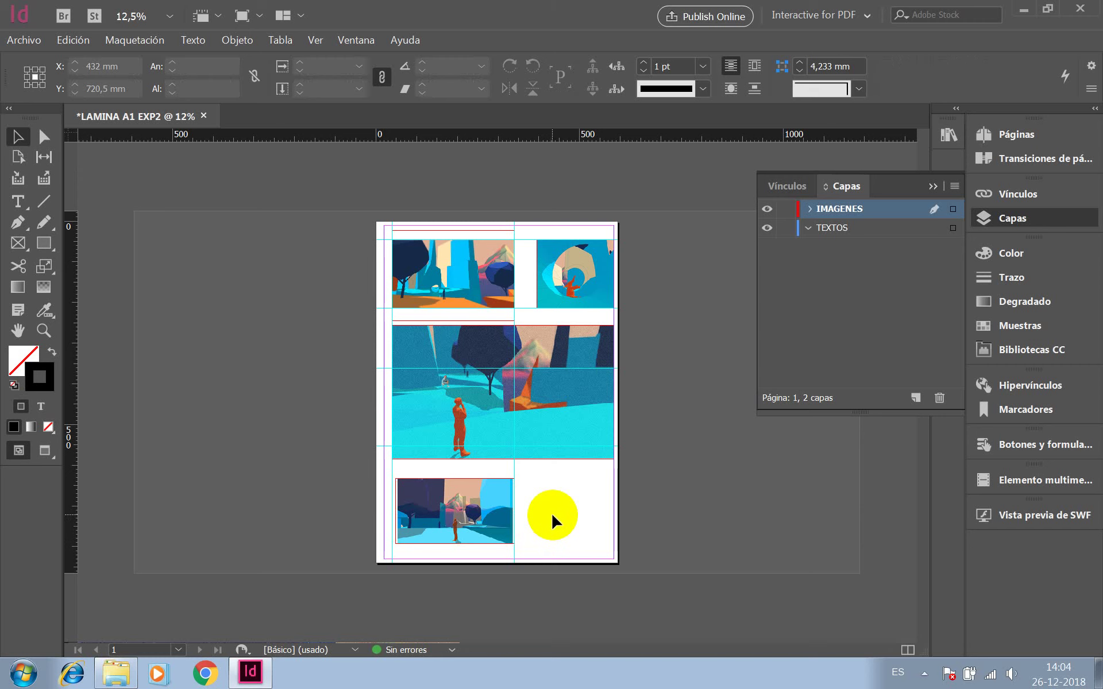
- Make TEXTOS the active layer and draw a text frame directly above the ESCENA picture, between the two vertical guides
click(883, 229)
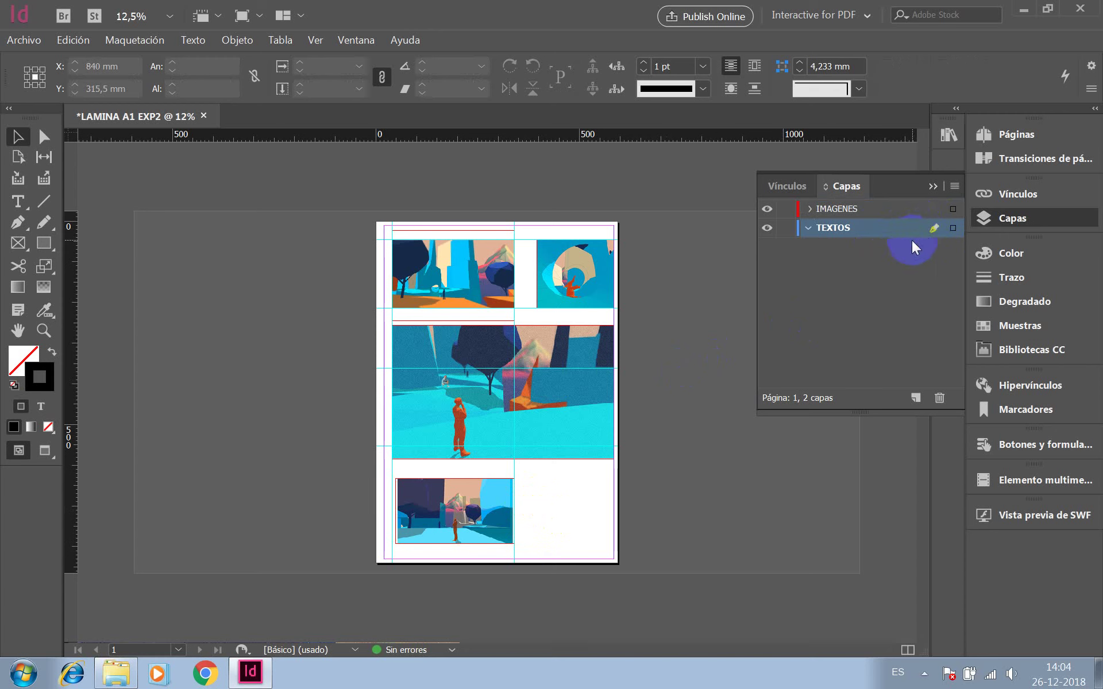
click(17, 201)
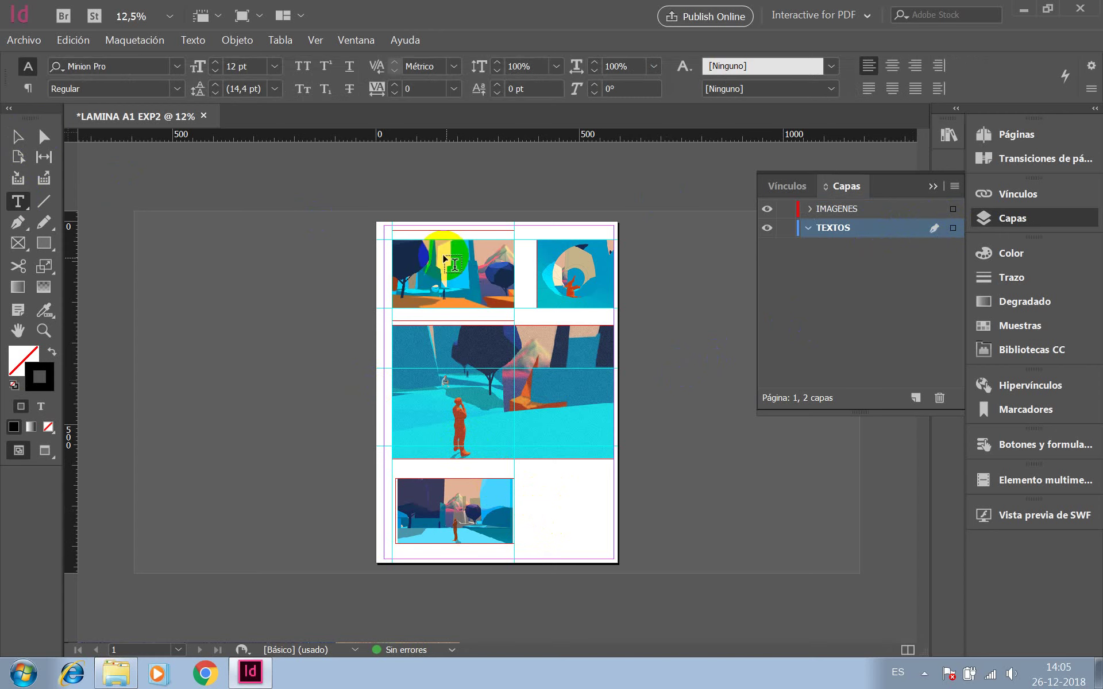
drag(391, 229, 508, 243)
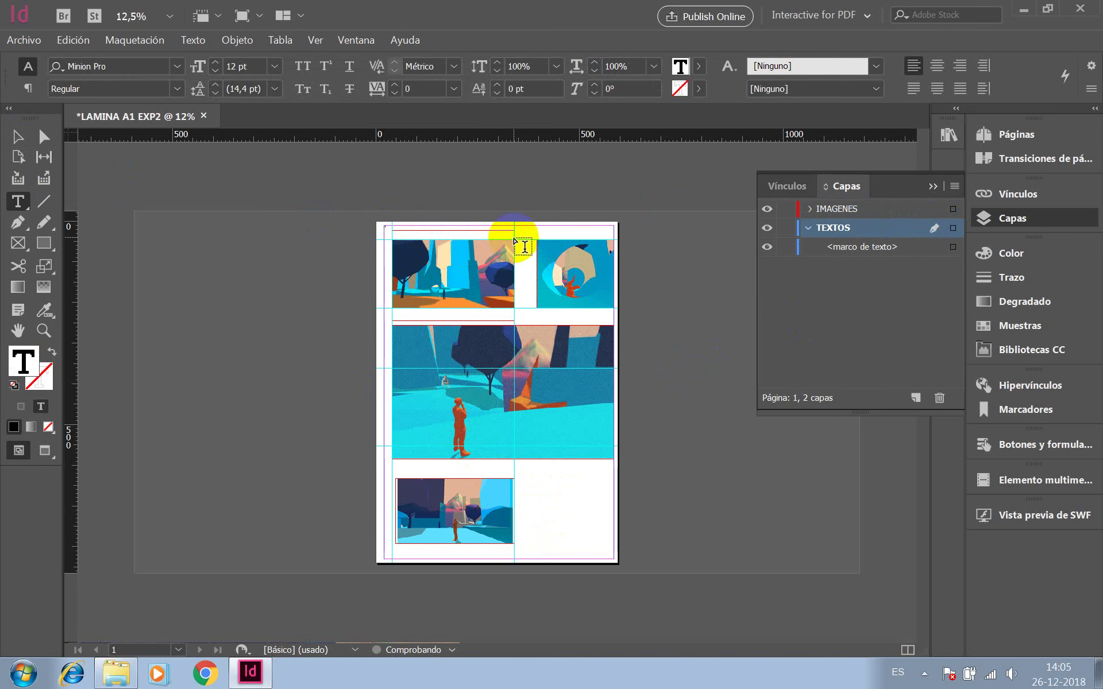
- Examine the available fonts and their samples for the title text
click(176, 66)
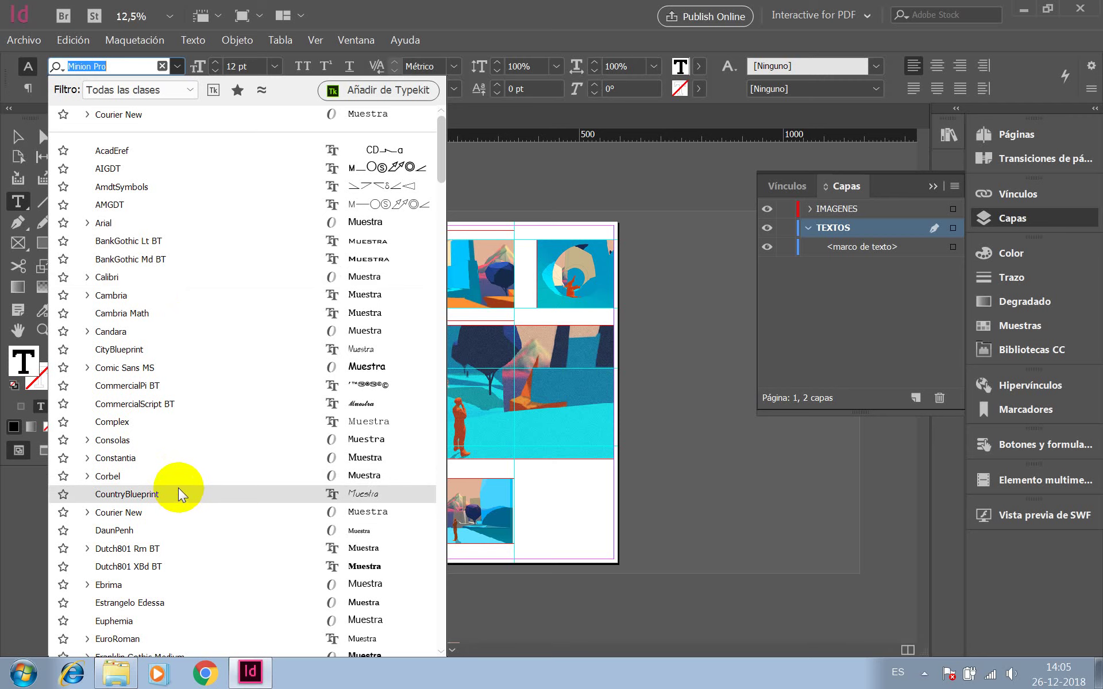
scroll(178, 478, down, 5)
scroll(172, 443, down, 10)
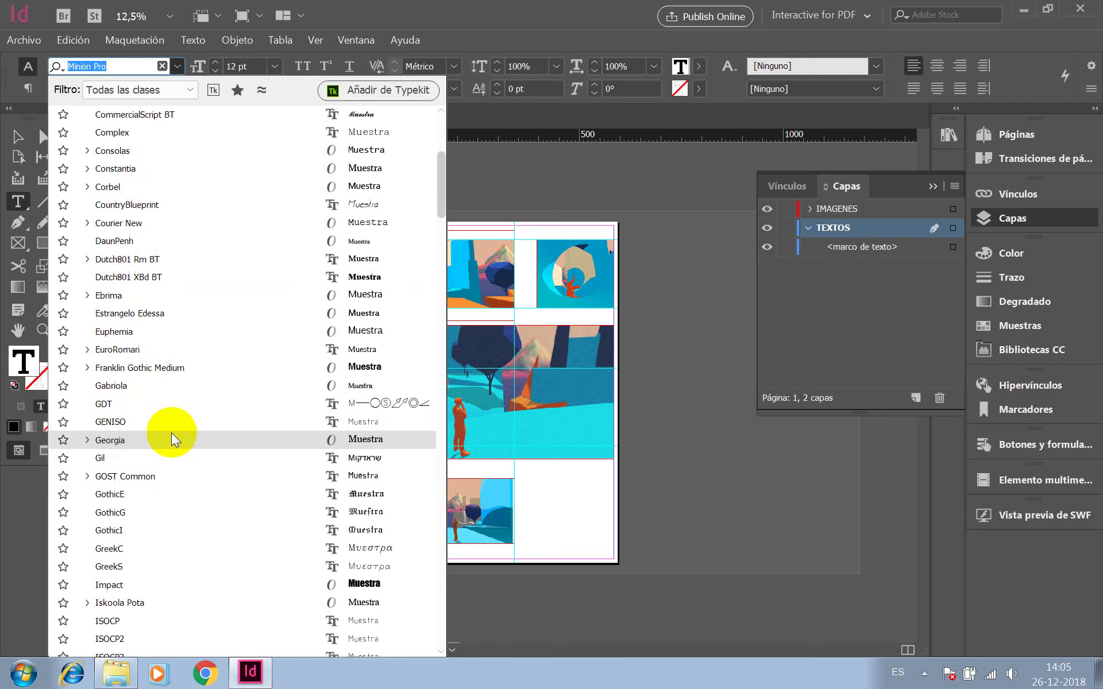
scroll(171, 442, down, 15)
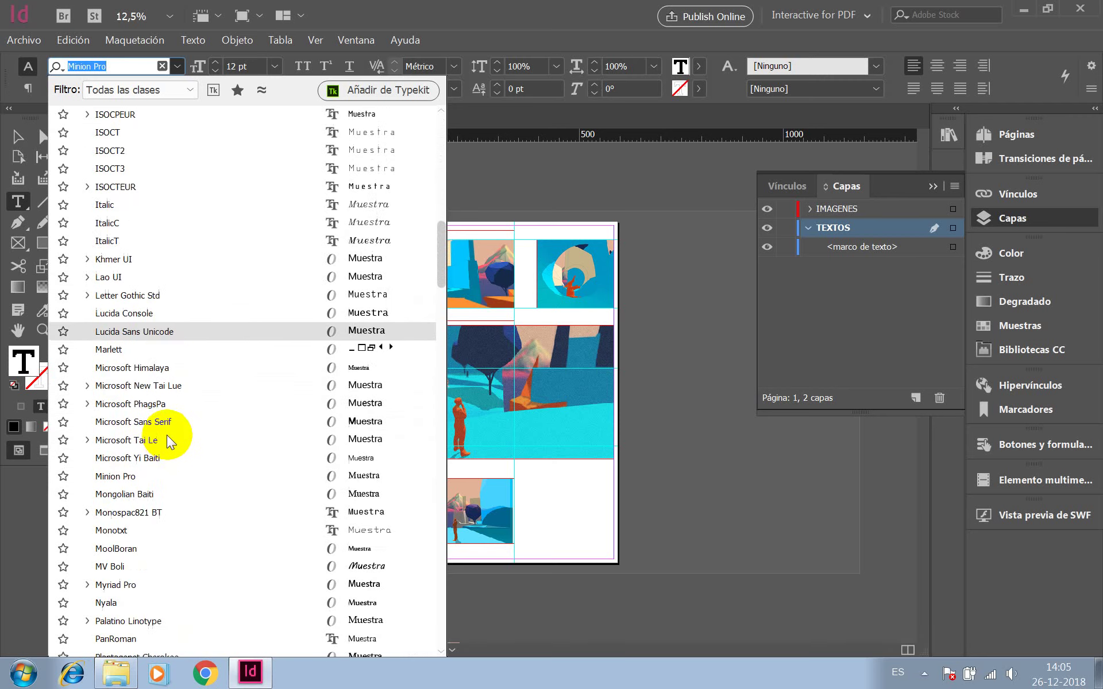
scroll(169, 437, down, 12)
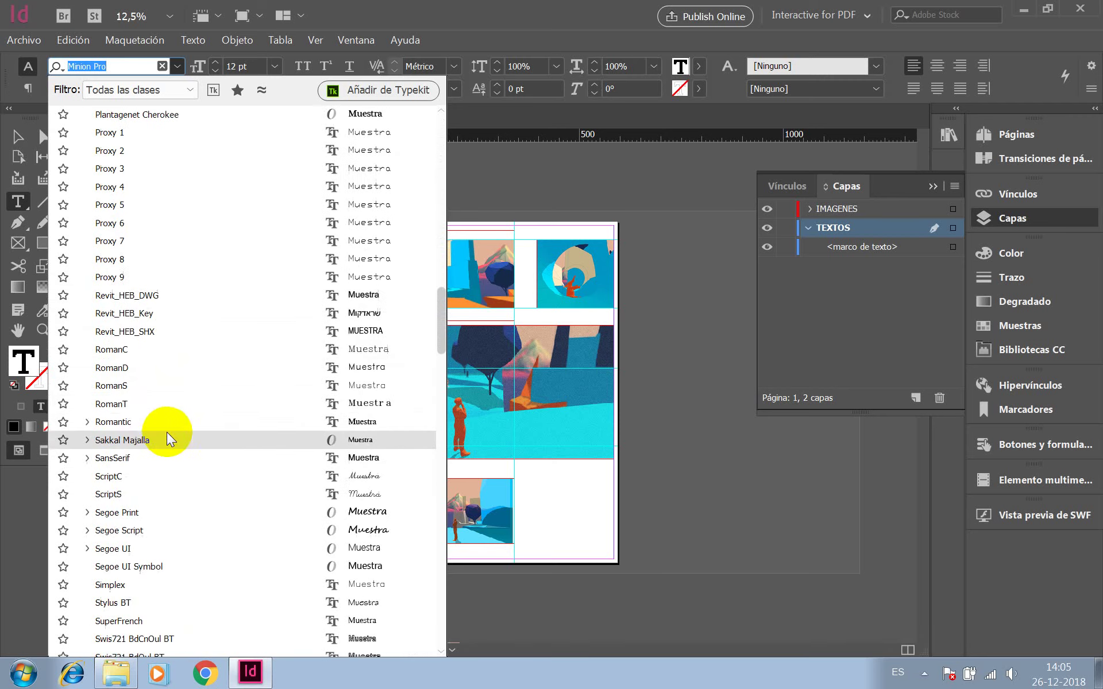
scroll(164, 427, down, 9)
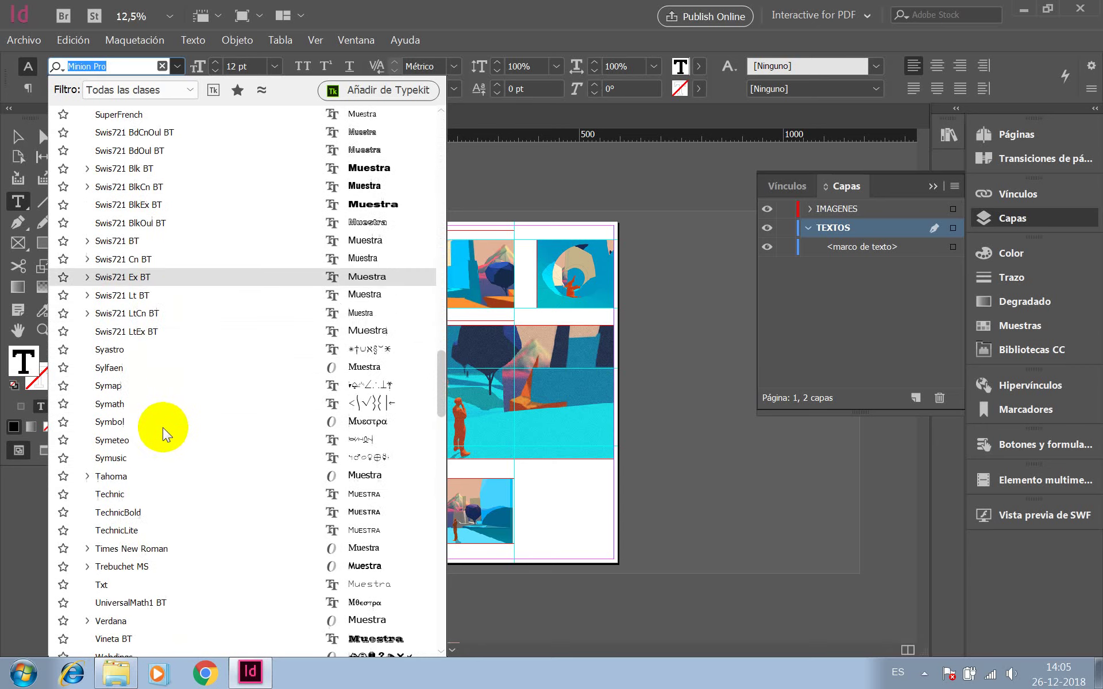
scroll(164, 425, up, 6)
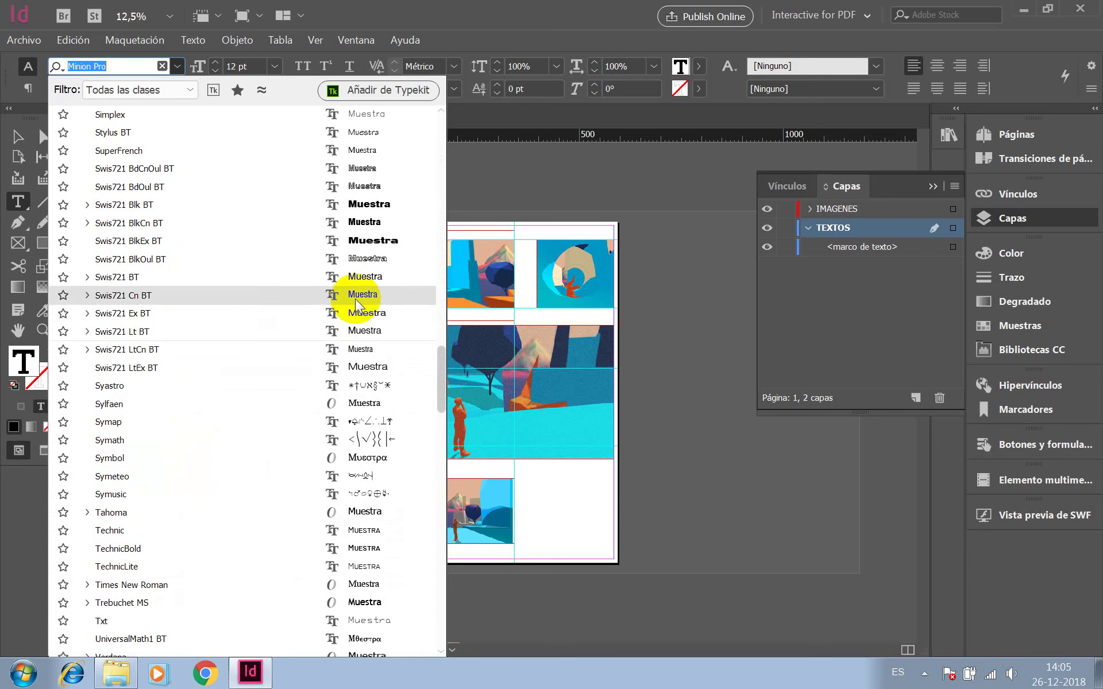
scroll(305, 274, up, 1)
scroll(305, 276, up, 5)
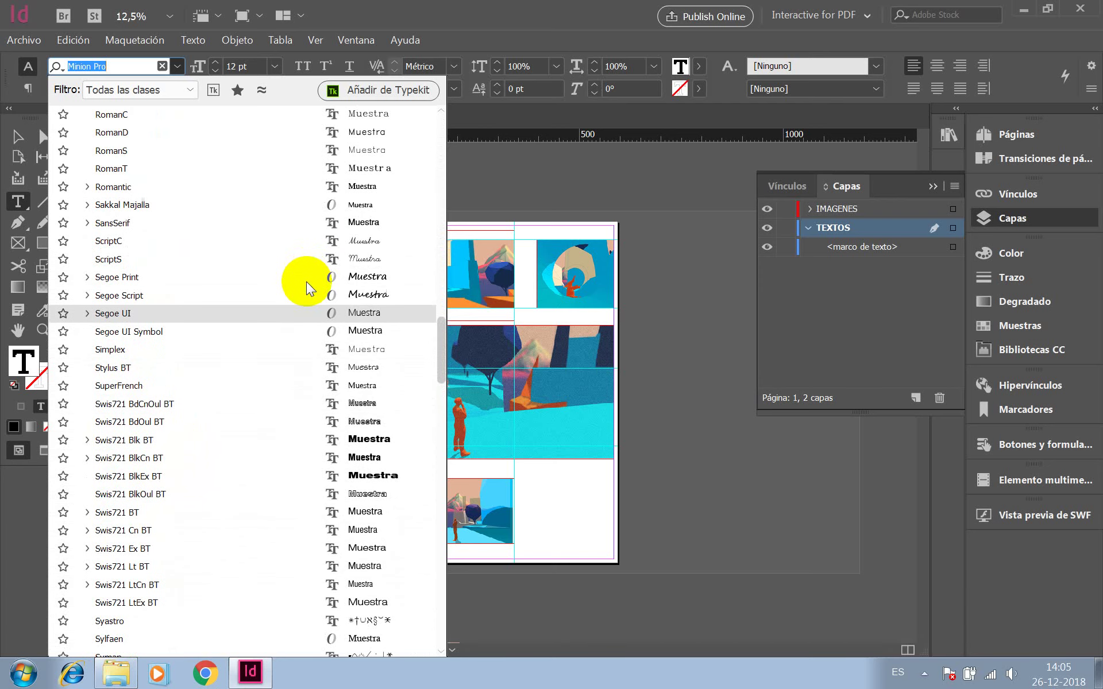
- Search the fonts for "HELV", and clear the search text again
text(HELV)
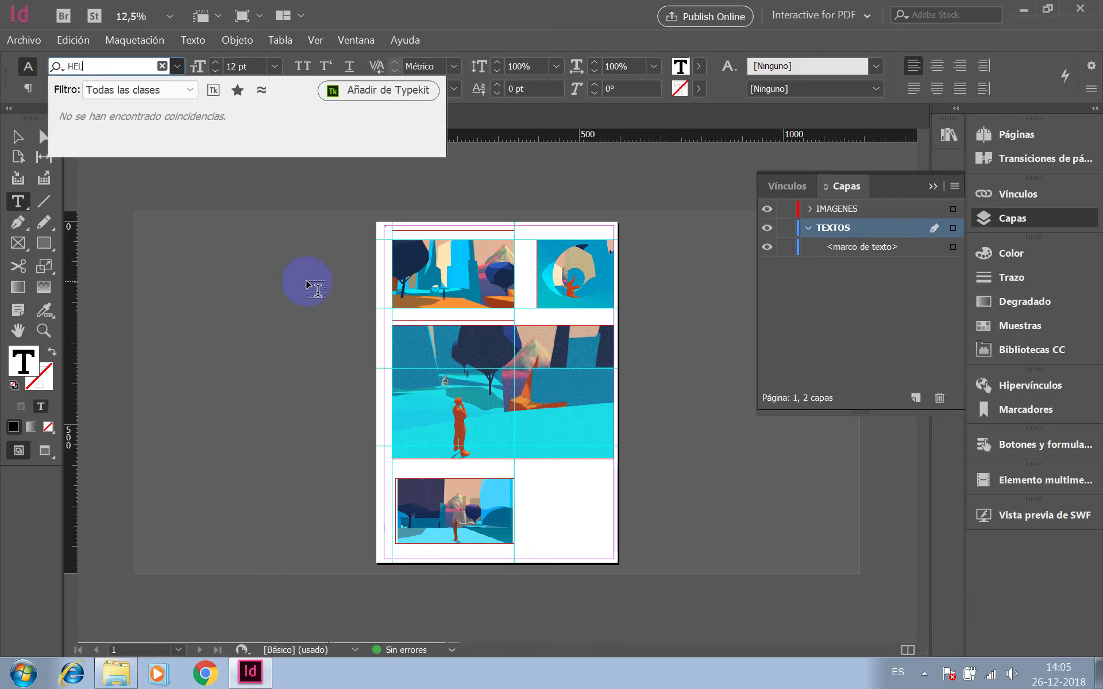
key(BackSpace)
key(BackSpace)
key(BackSpace)
key(BackSpace)
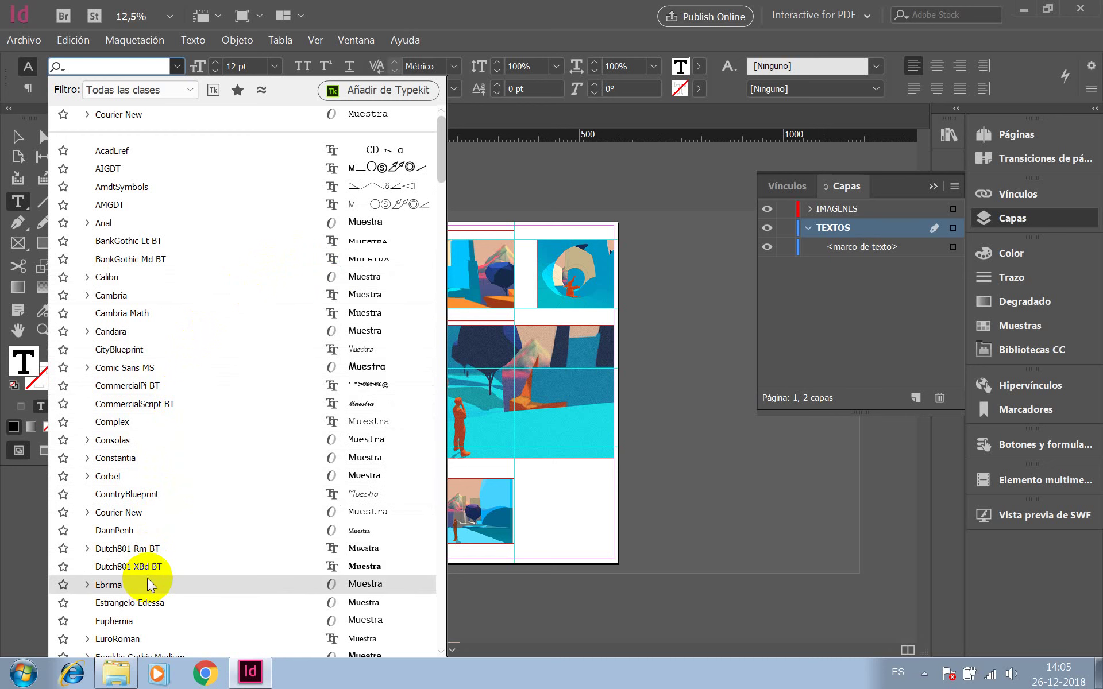
- Set the title text's font to Swis721 Blk BT at 30 pt
scroll(147, 578, down, 2)
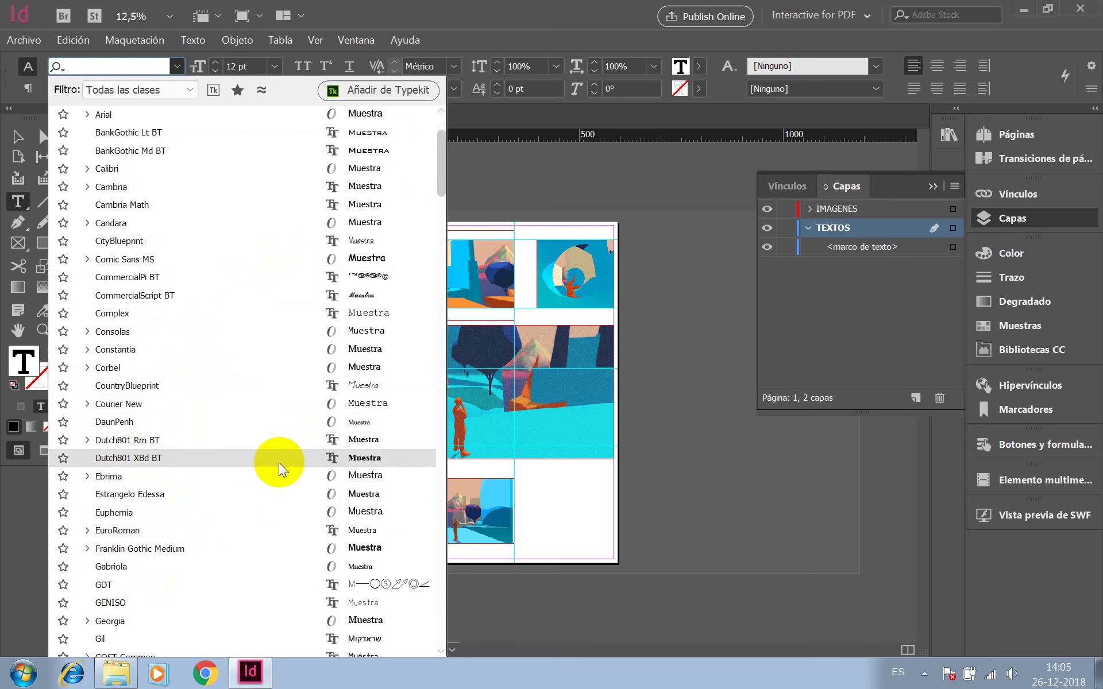
scroll(232, 501, down, 4)
scroll(238, 500, down, 9)
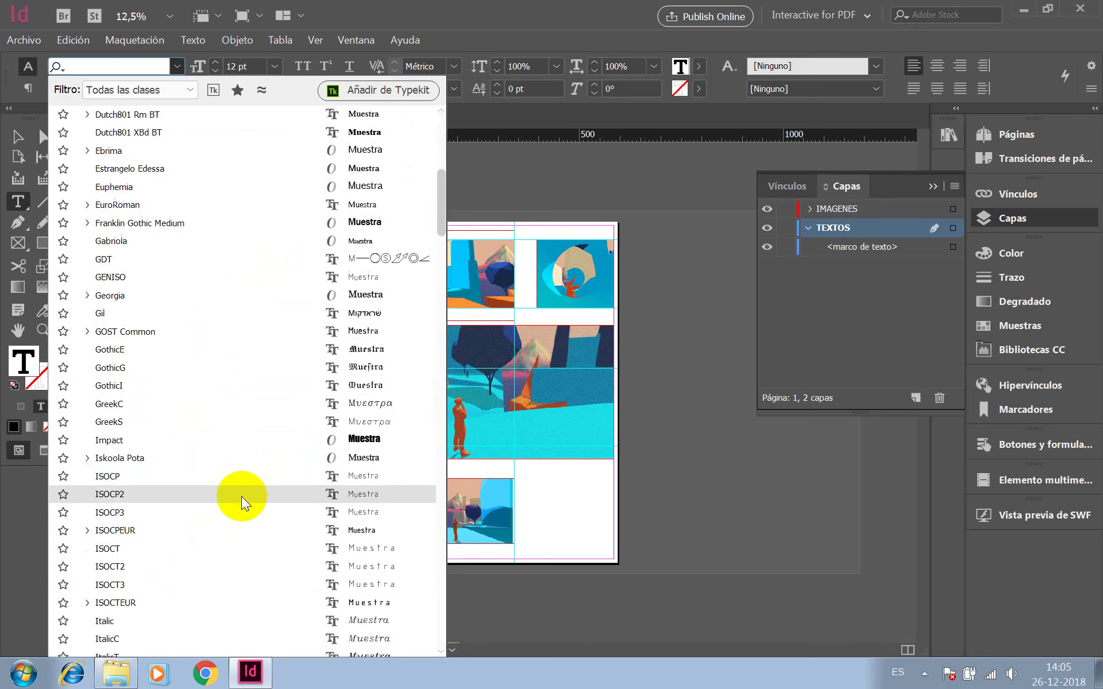
scroll(251, 482, down, 10)
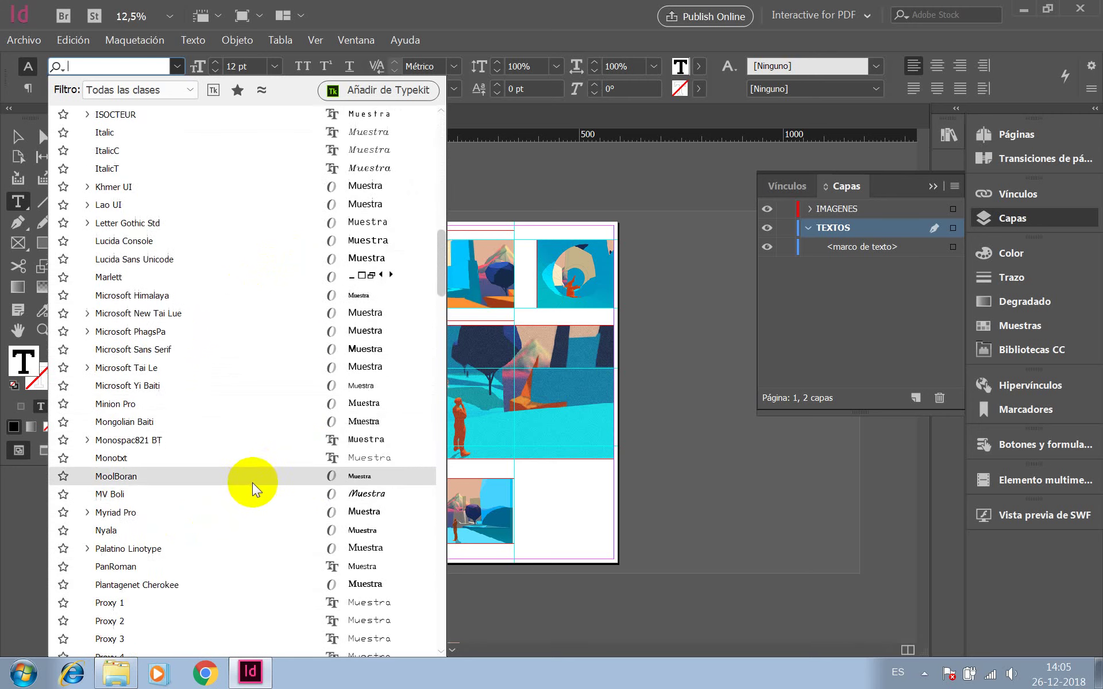
scroll(253, 474, down, 5)
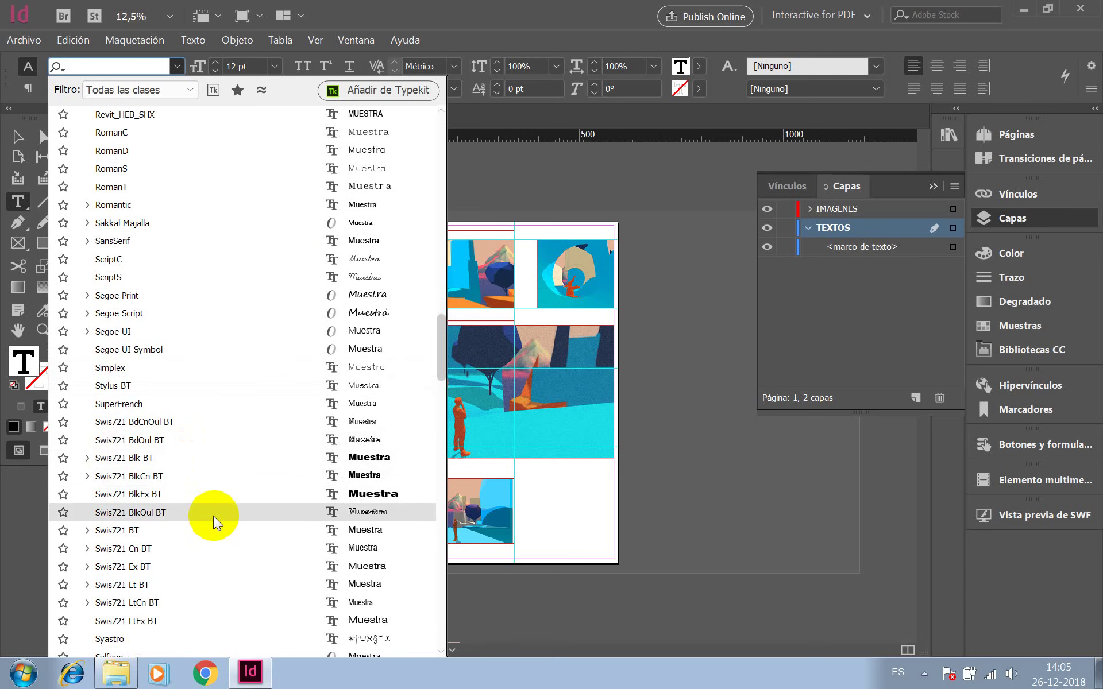
click(221, 457)
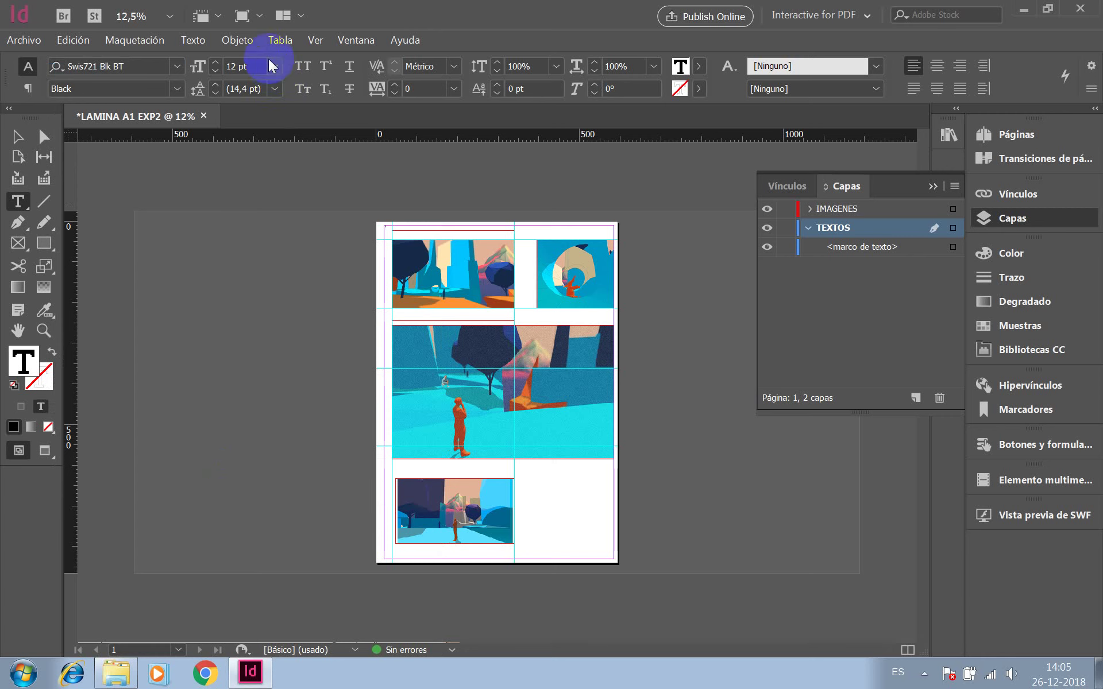
click(269, 61)
click(249, 246)
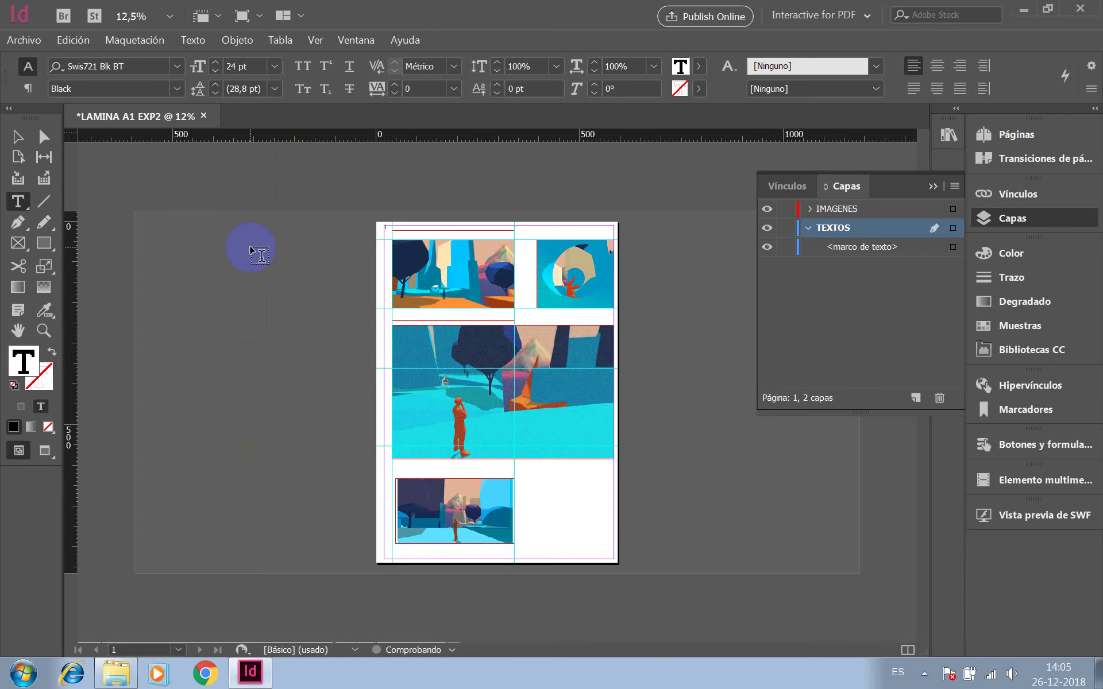
click(272, 67)
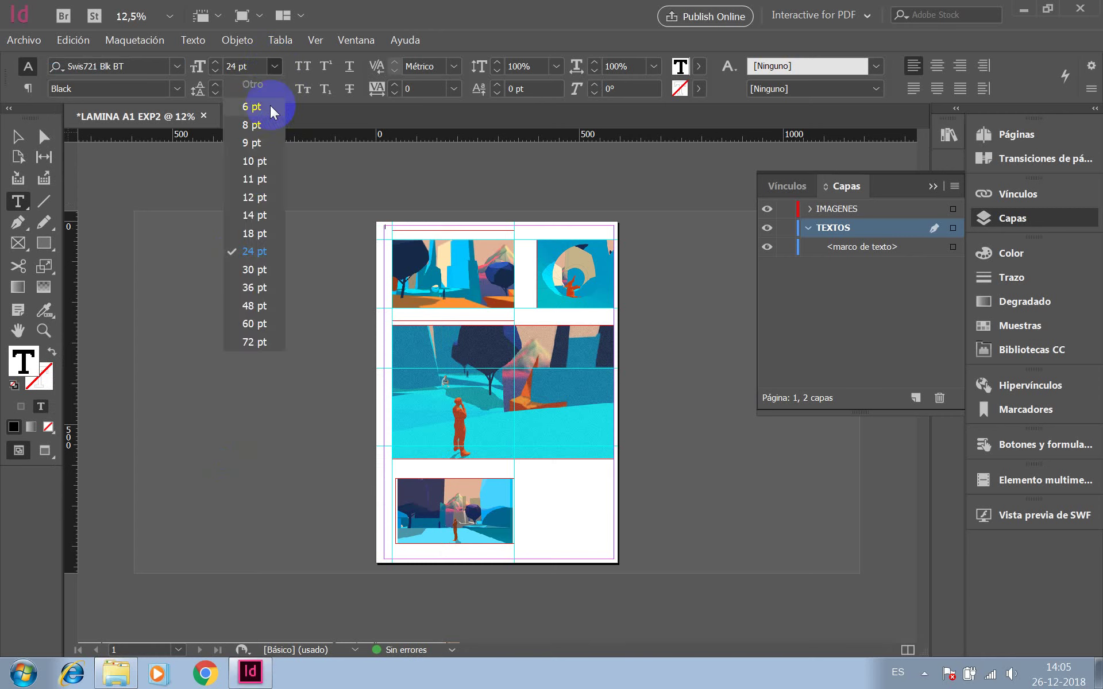
click(254, 269)
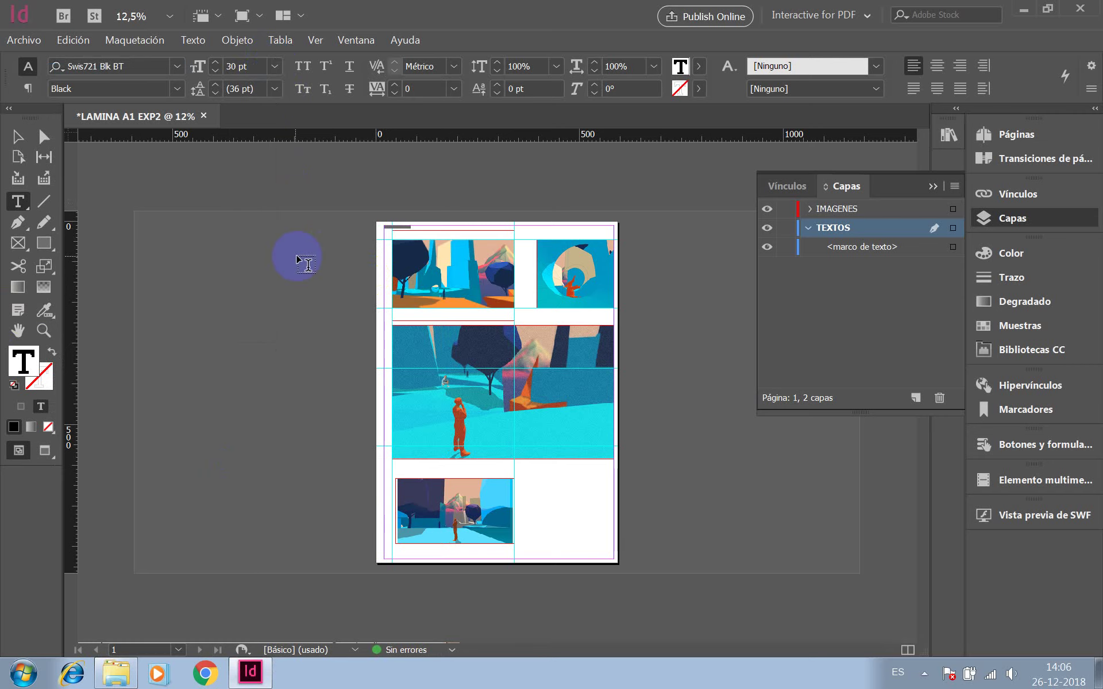
- Correct and complete the title in the frame at the page's upper margin so it reads "LIFE AQUATIC / WES ANDERSON"
key(ctrl+minus)
click(419, 295)
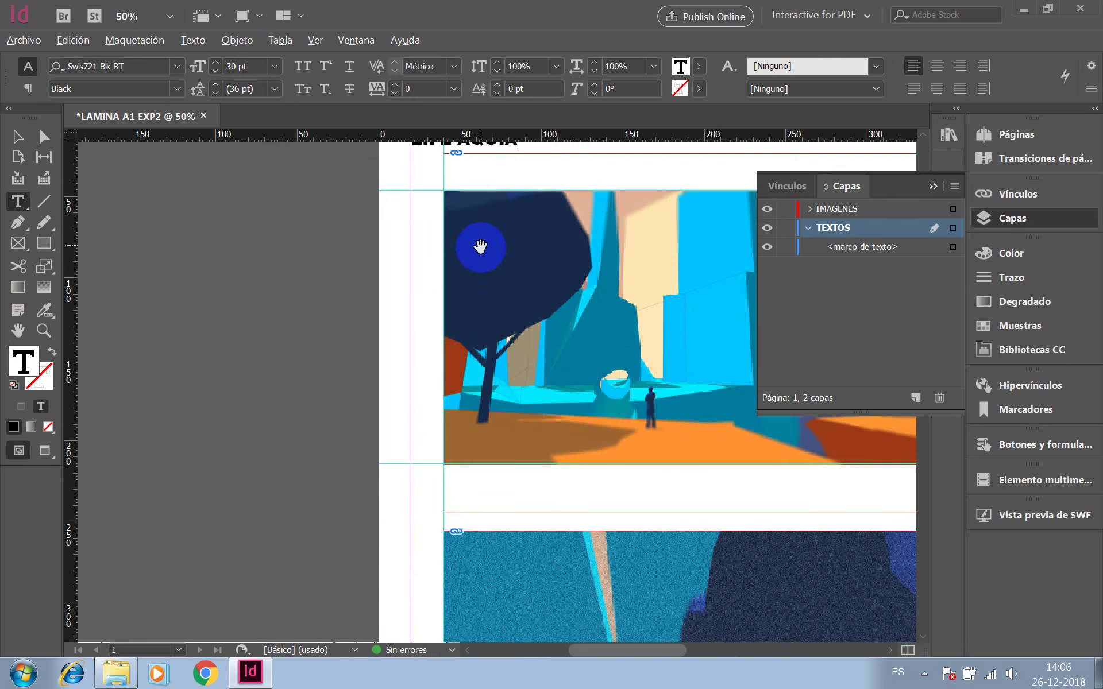
scroll(480, 247, up, 3)
drag(482, 257, 506, 223)
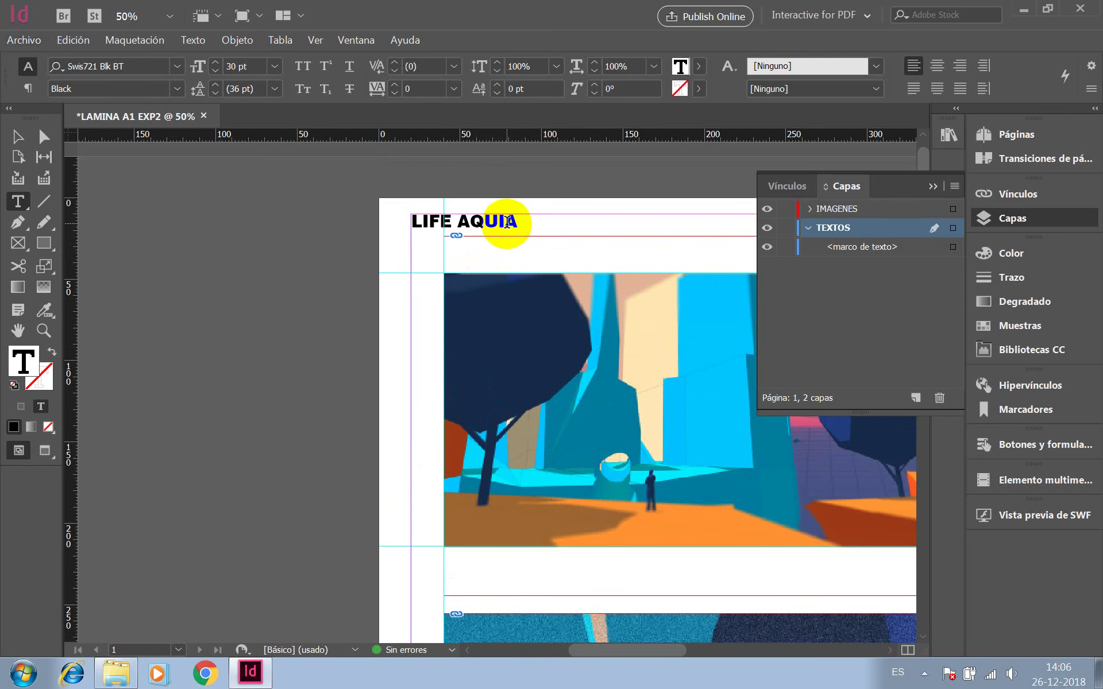
text(UATIC)
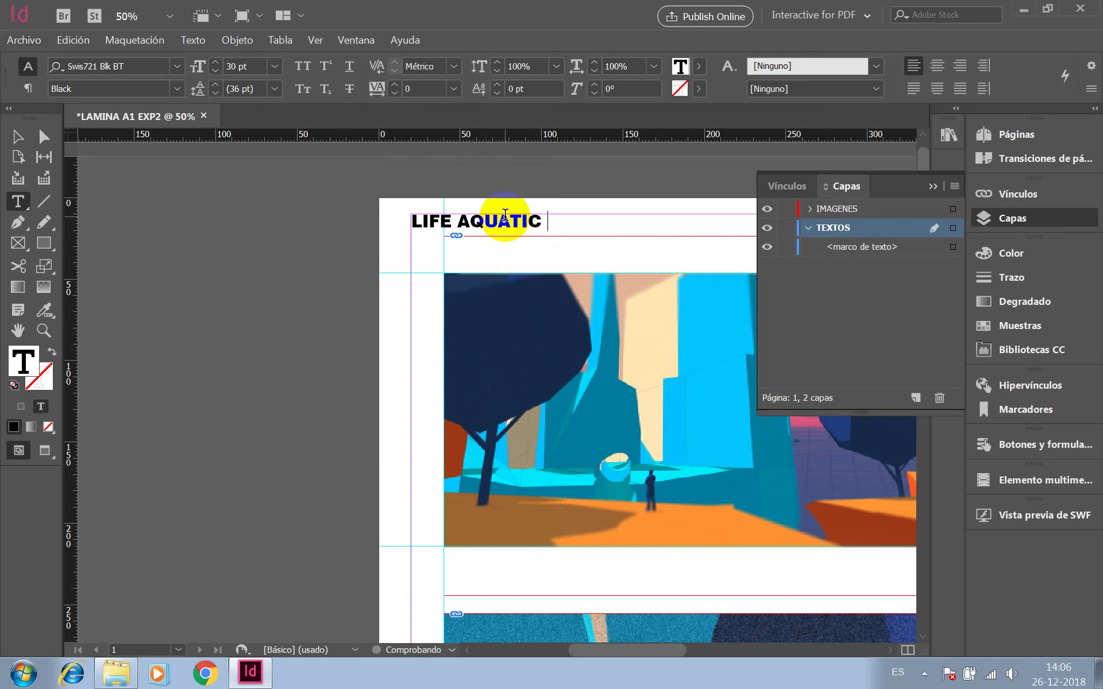
text( / WES ANDERSON)
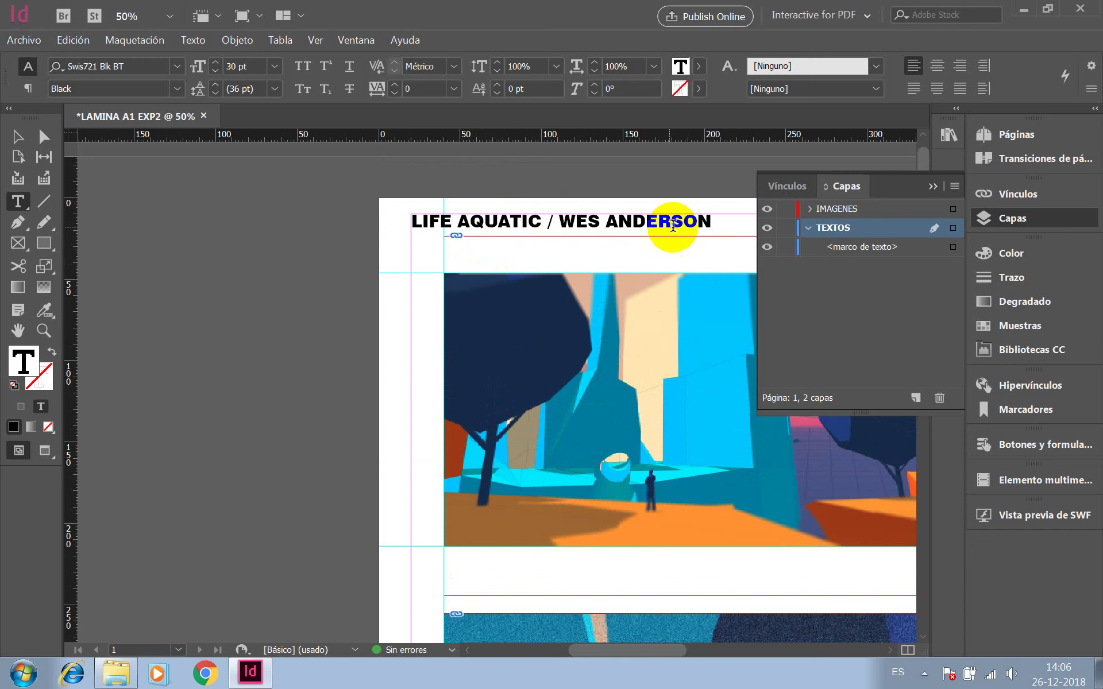
- Enlarge the whole title text to 60 pt and deselect it
drag(726, 222, 467, 195)
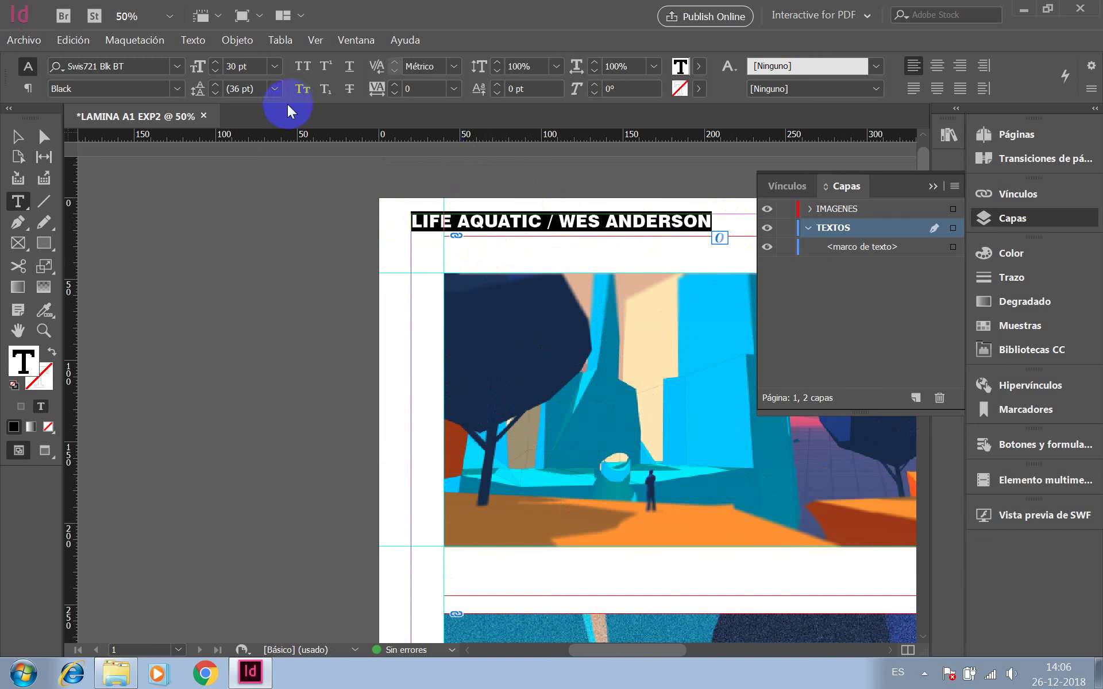
click(273, 67)
click(263, 320)
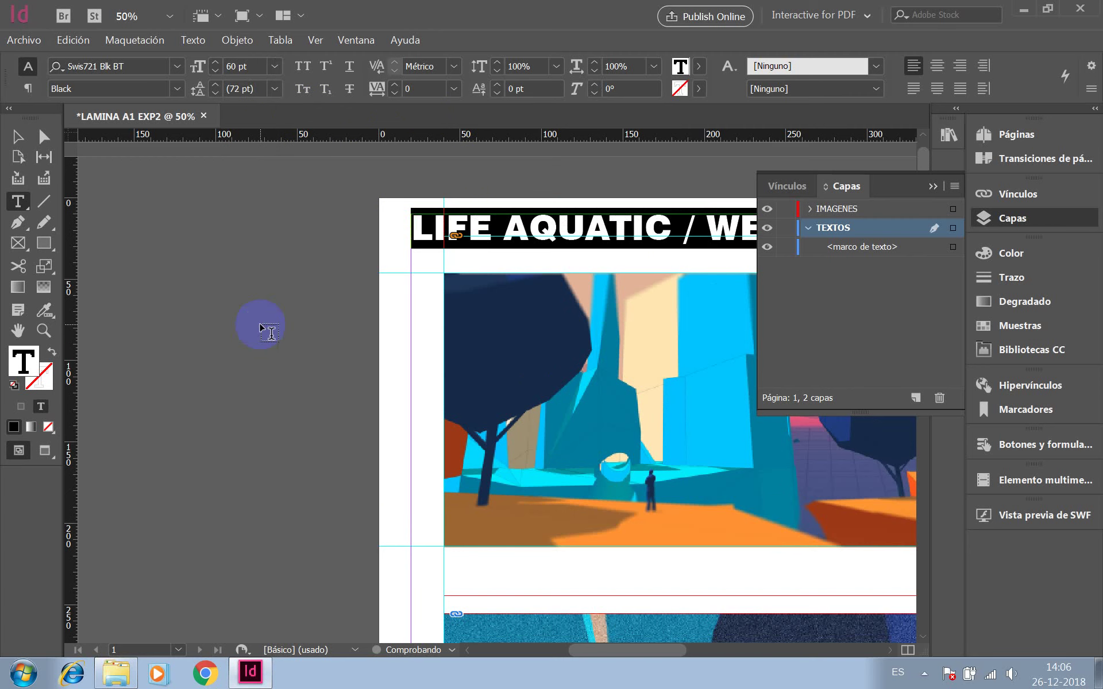
click(253, 301)
scroll(227, 253, down, 1)
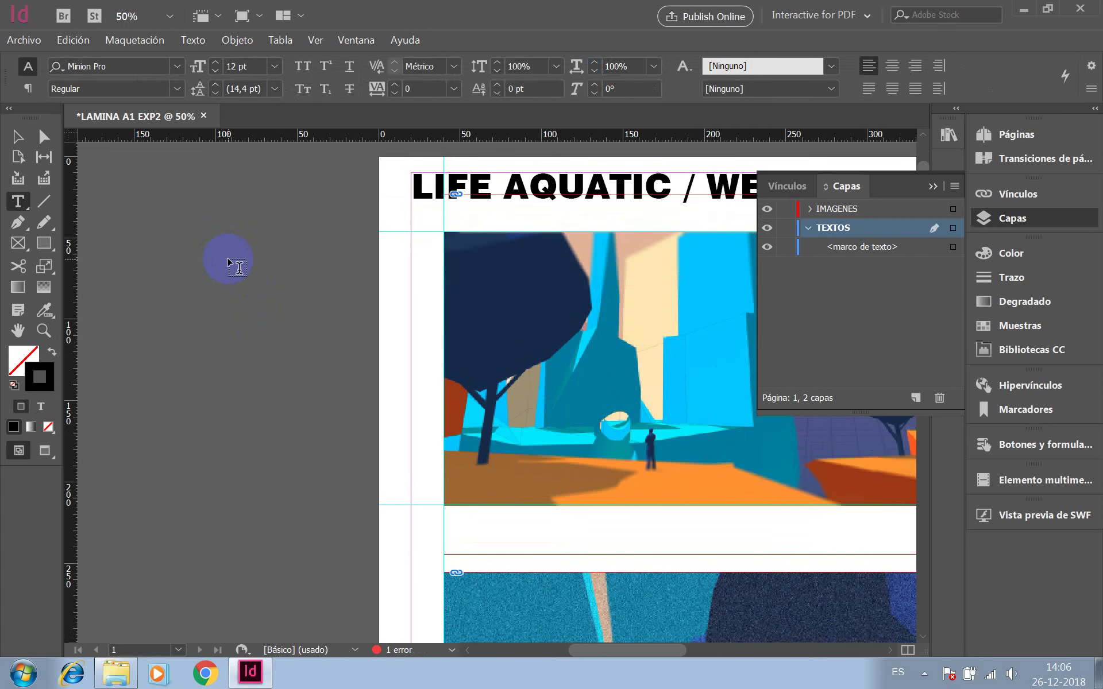
scroll(228, 260, up, 1)
scroll(229, 263, down, 1)
scroll(350, 307, down, 2)
scroll(557, 239, up, 2)
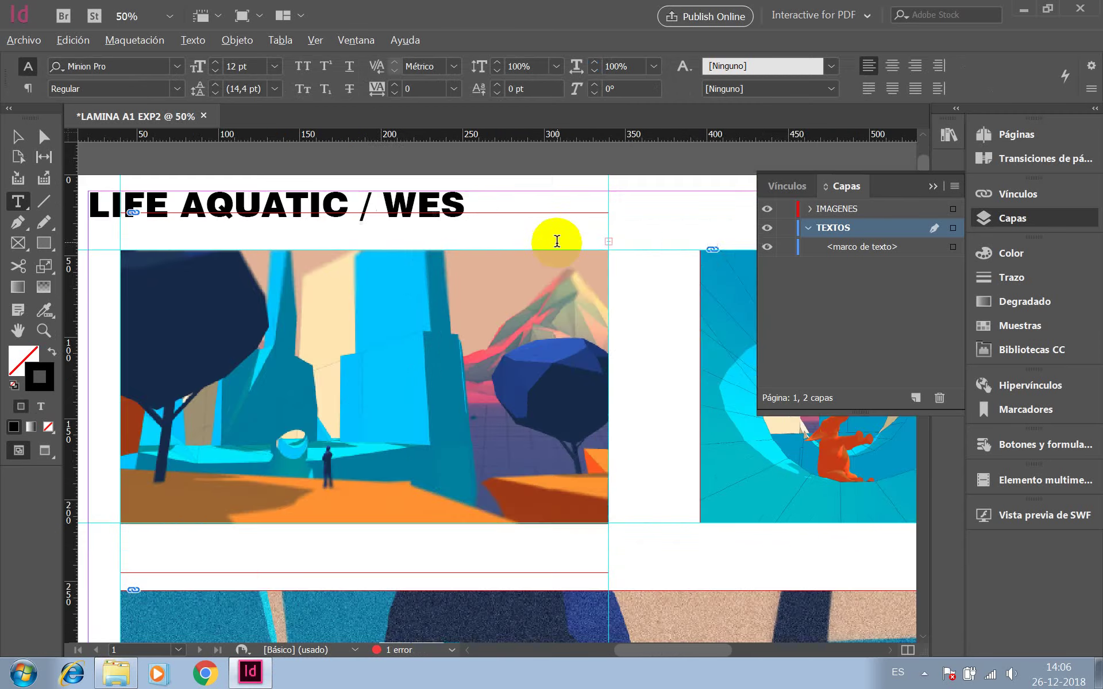
scroll(320, 254, down, 1)
drag(380, 208, 393, 191)
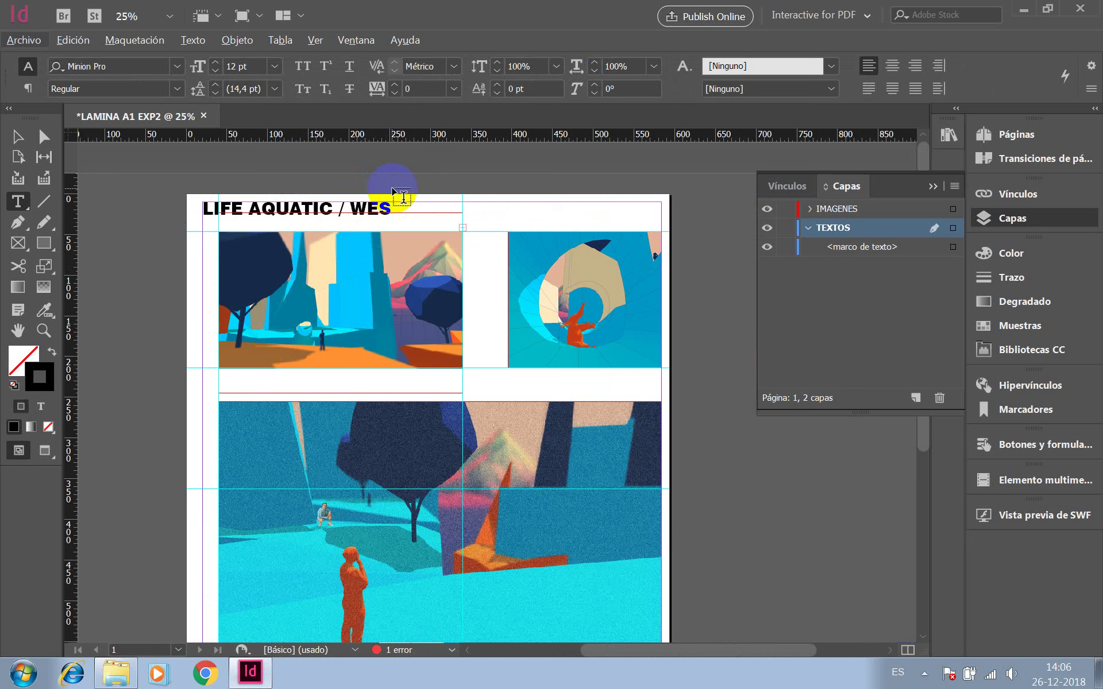
- Collapse the TEXTOS layer, create a new layer named FONDO, and place it beneath TEXTOS
click(828, 230)
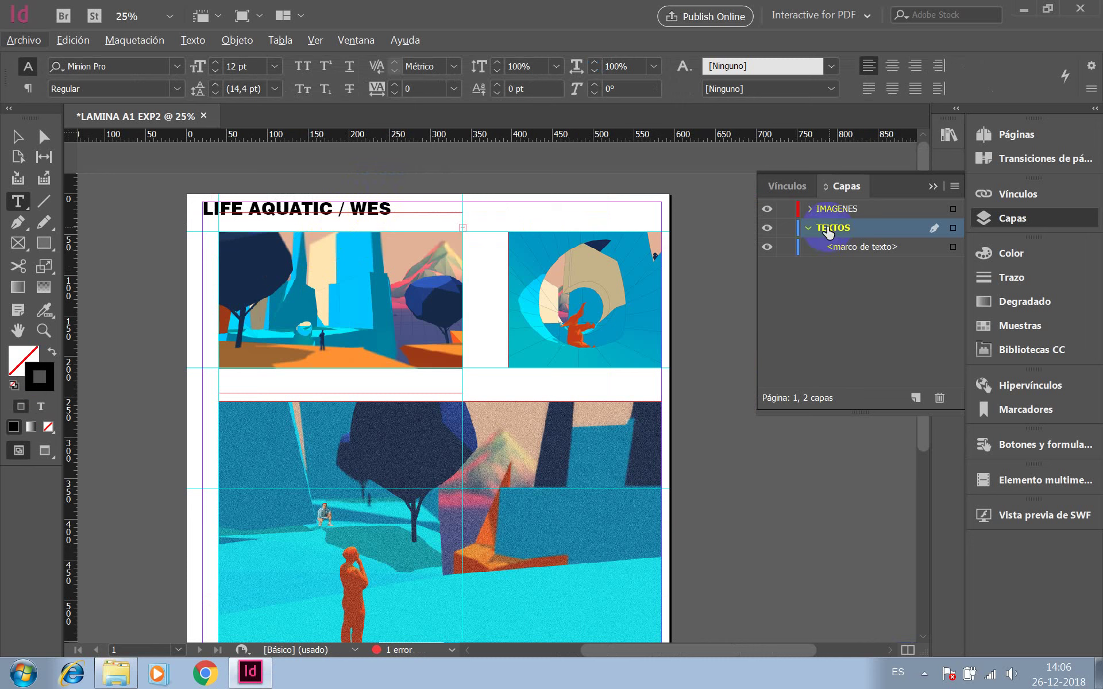
click(809, 230)
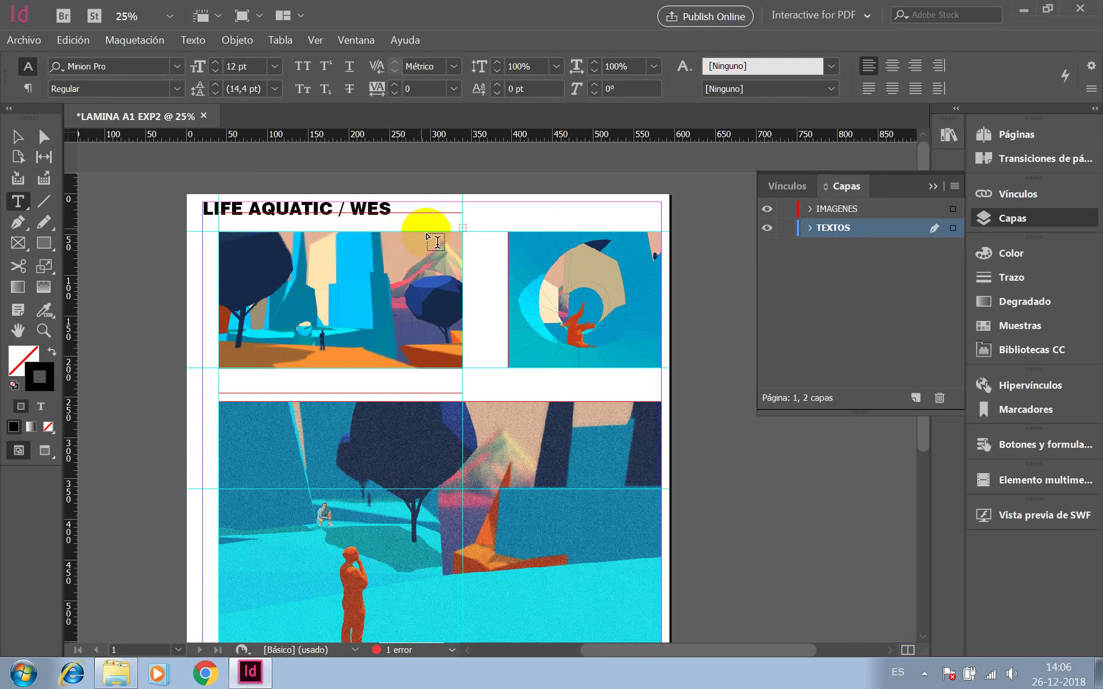
click(834, 232)
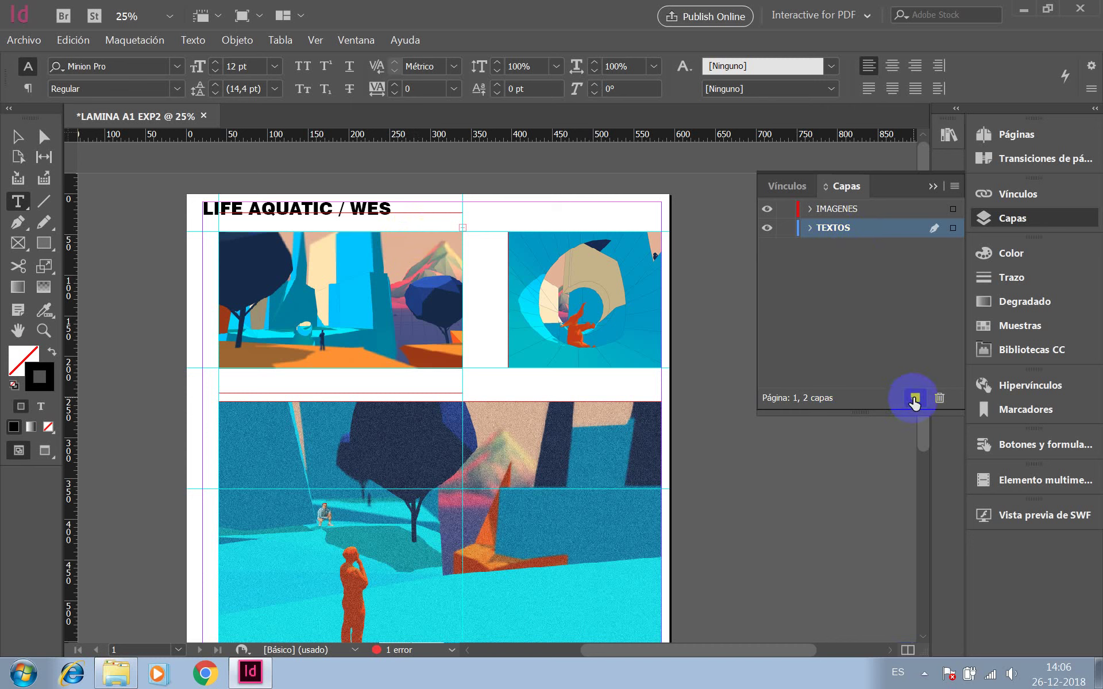
click(914, 399)
double_click(836, 229)
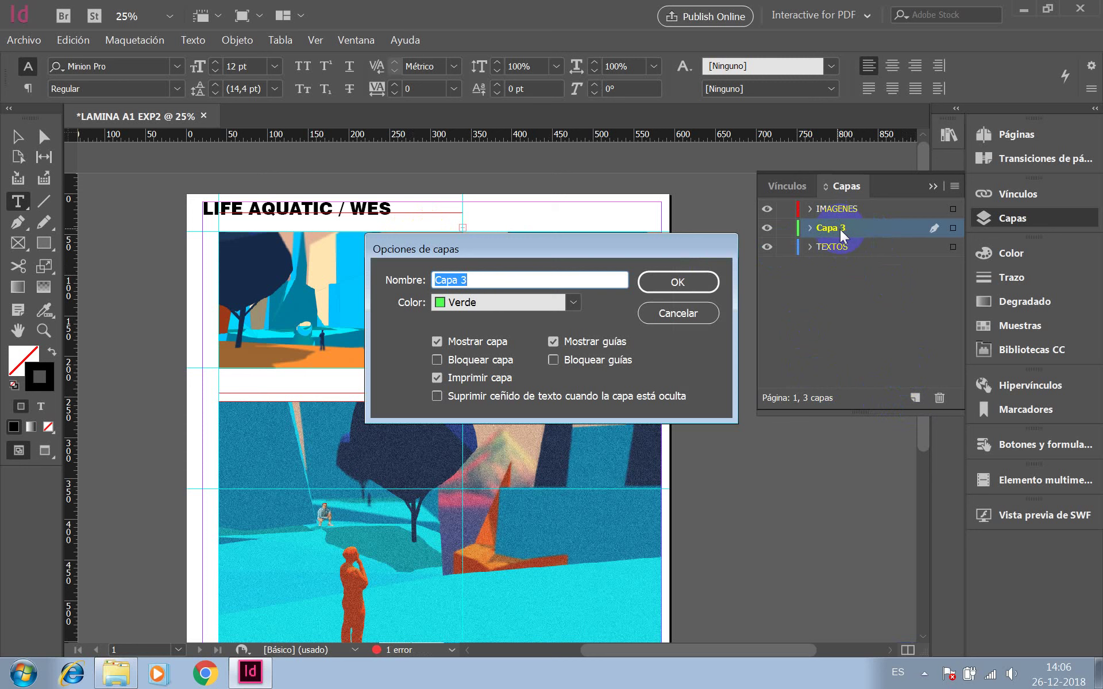
text(FONDO)
click(702, 285)
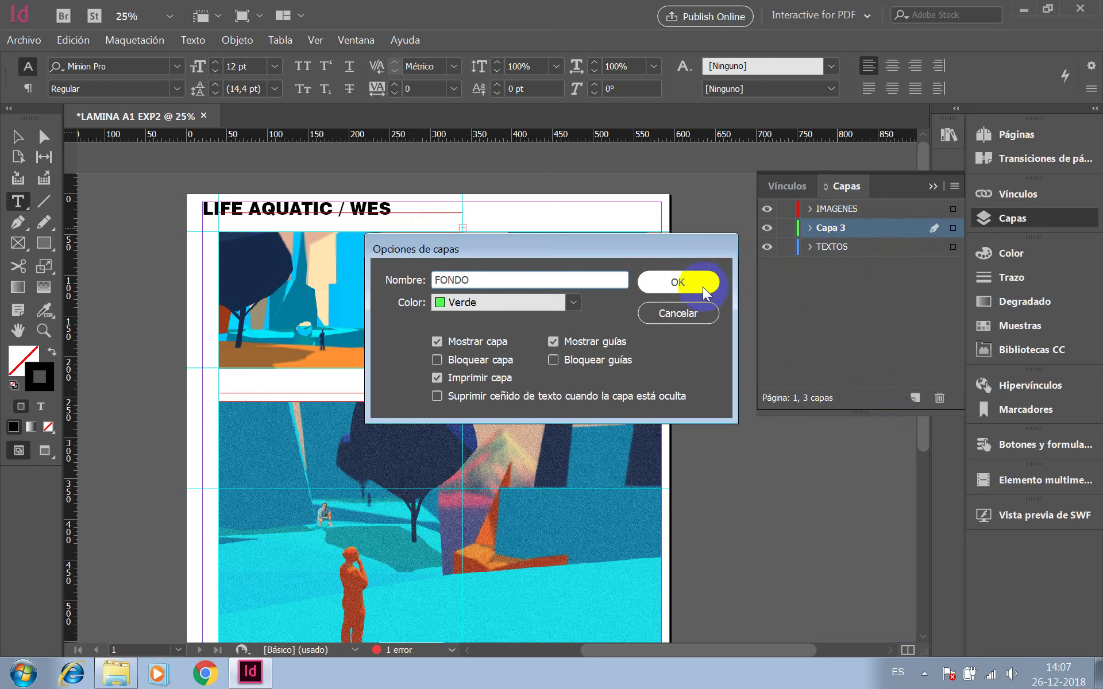
mouse_move(849, 266)
mouse_down()
mouse_move(805, 269)
mouse_move(831, 269)
mouse_up()
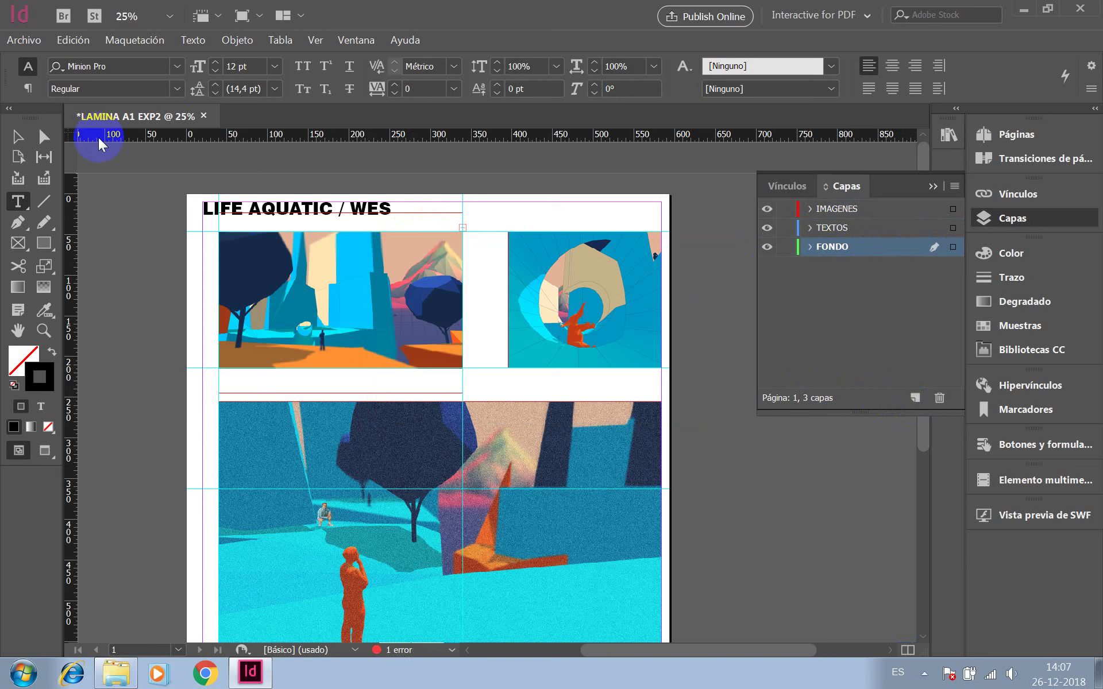
- Draw a background rectangle of about 609 × 858.5 mm on the FONDO layer, covering the whole page just past its edges
key(ctrl+minus)
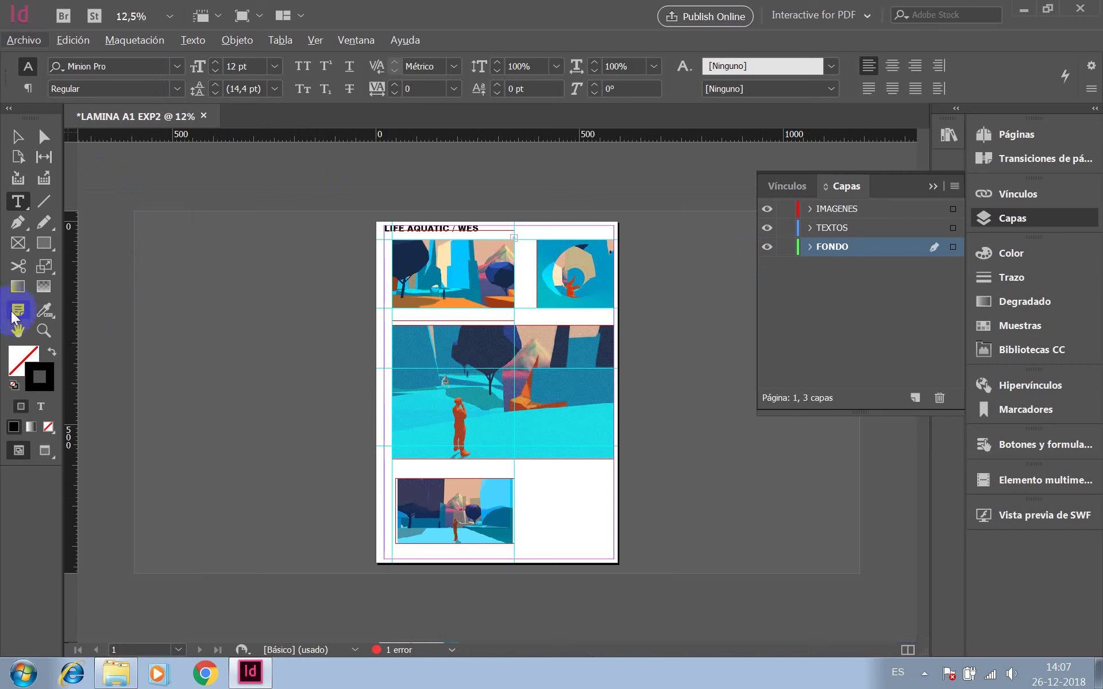
click(44, 243)
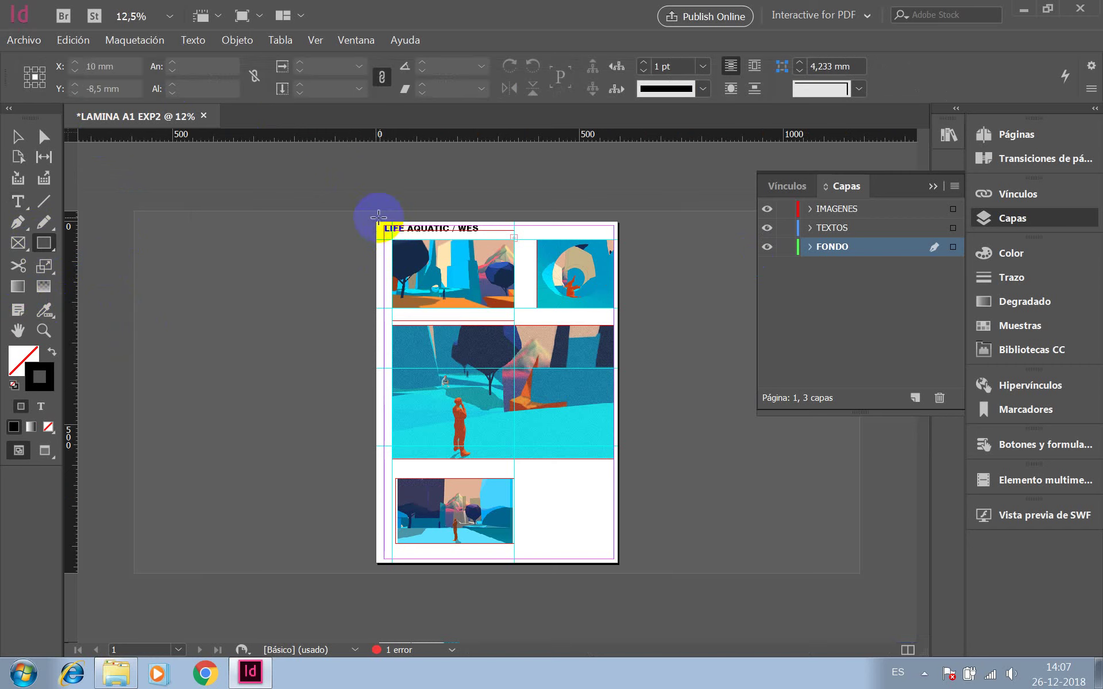
drag(379, 216, 623, 568)
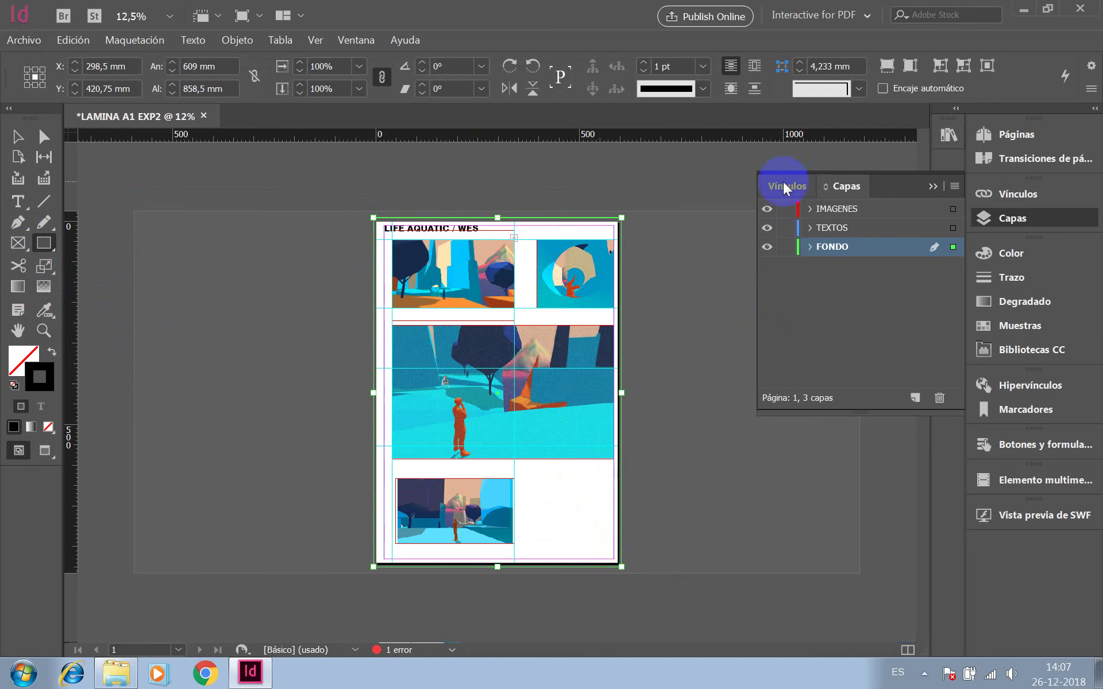
- Swap the background rectangle's fill and stroke colours so it has a black fill and no stroke
click(464, 218)
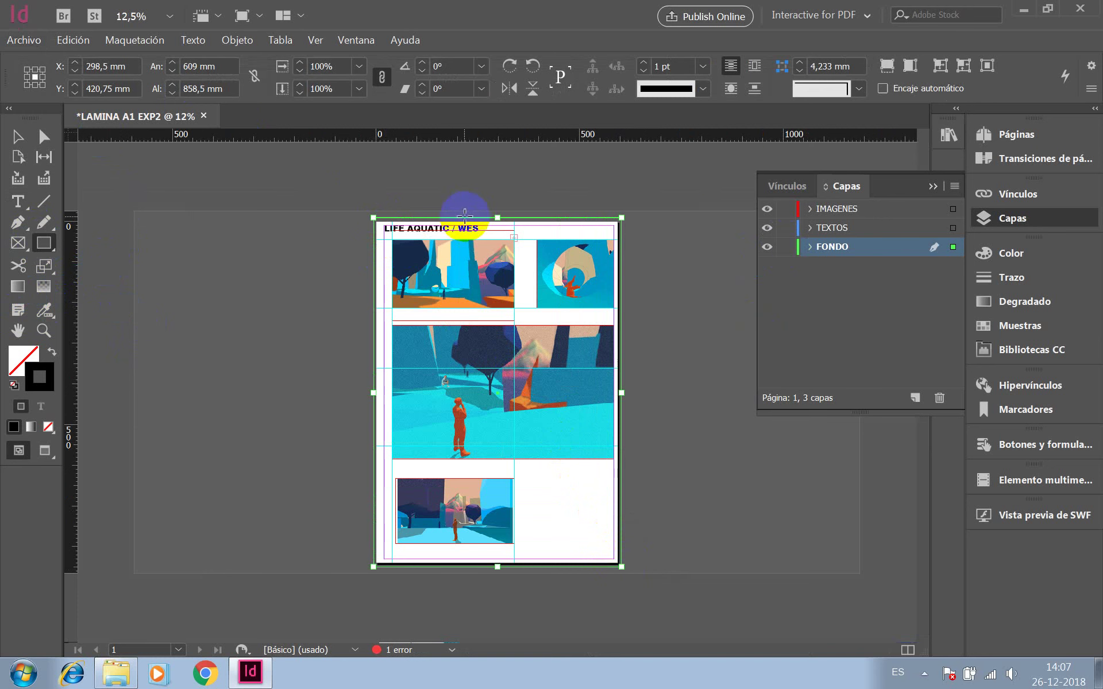
click(49, 249)
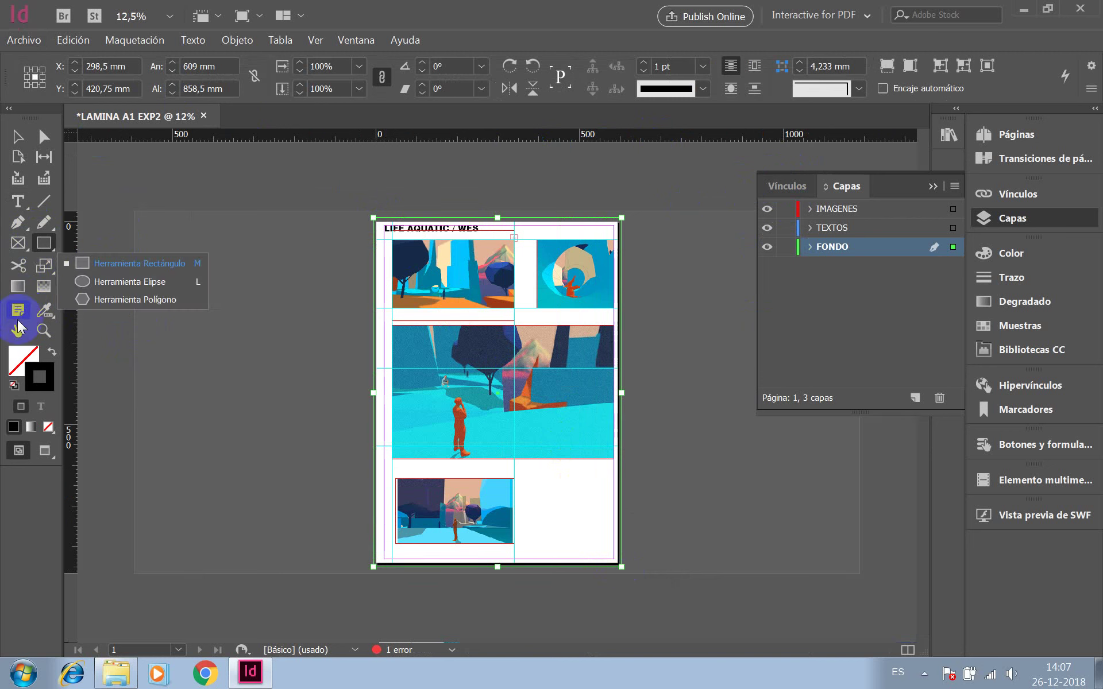
click(17, 291)
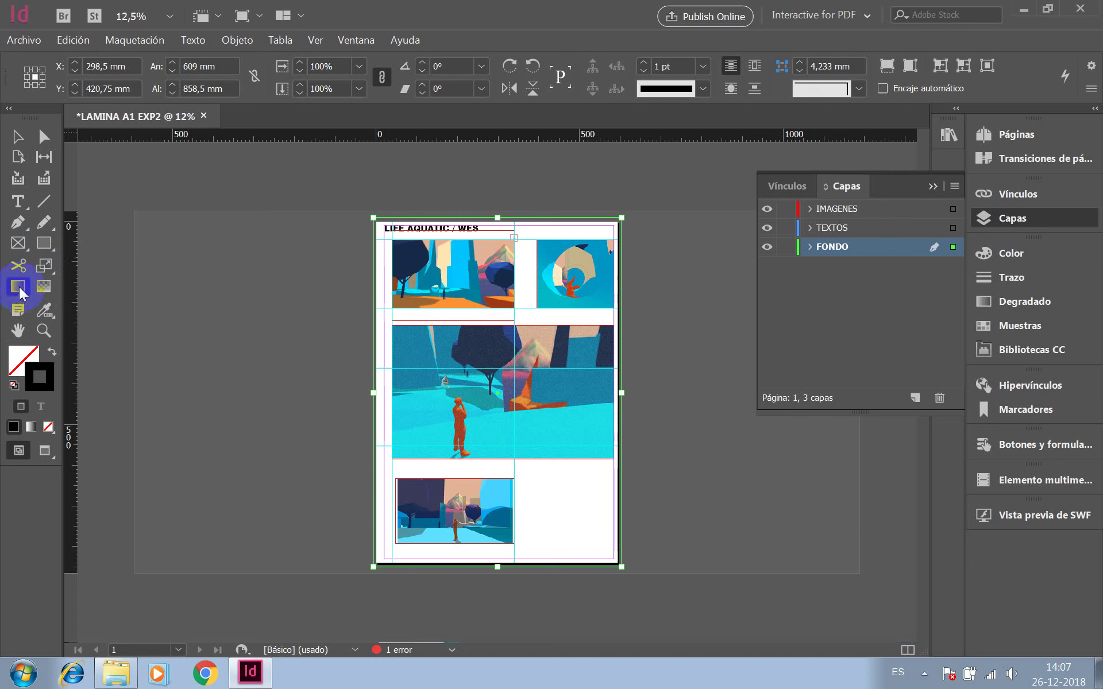
click(45, 291)
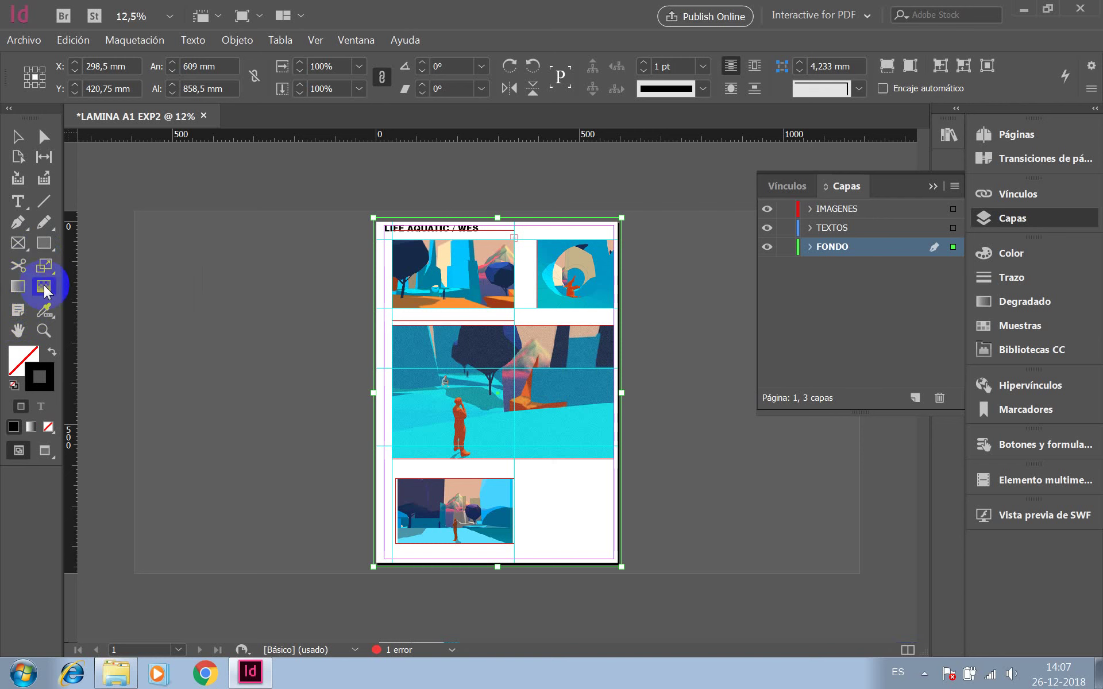
click(18, 311)
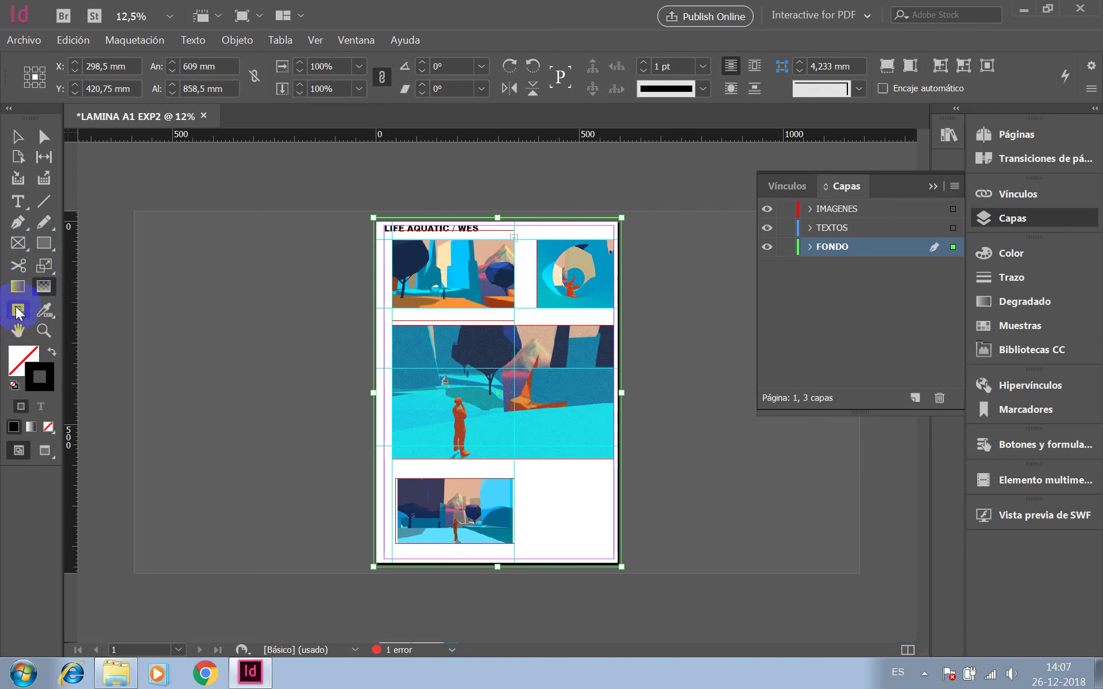
click(53, 351)
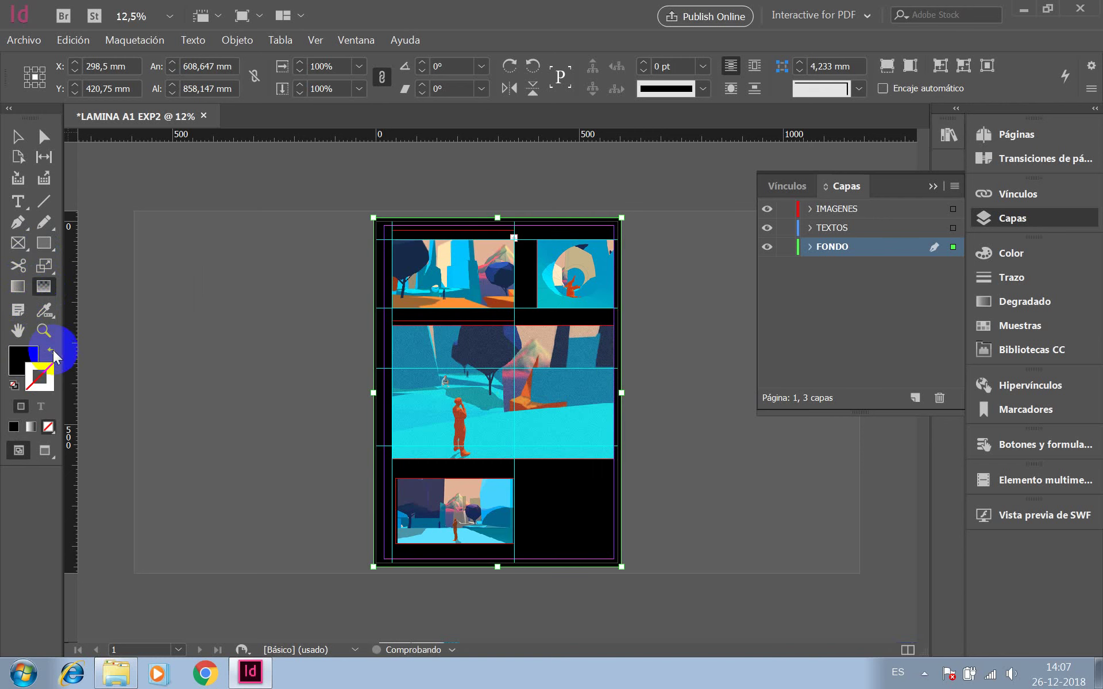
- Fill the background rectangle with orange #ffa46a (RGB 255, 164, 106) through a new CMYK swatch
click(28, 356)
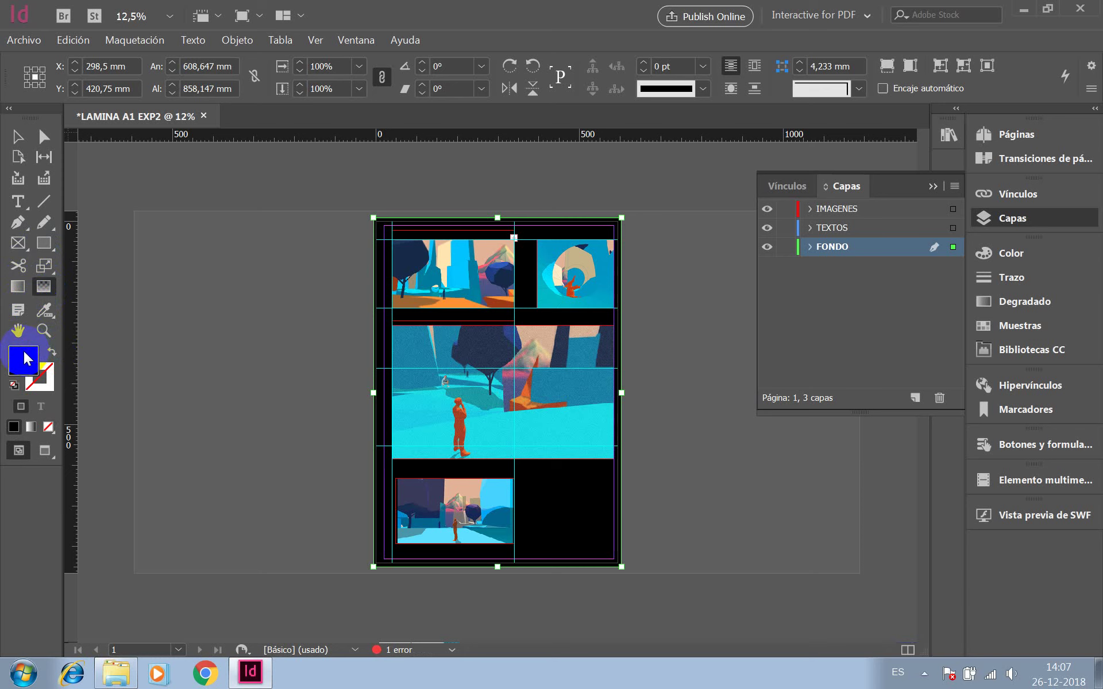
double_click(25, 360)
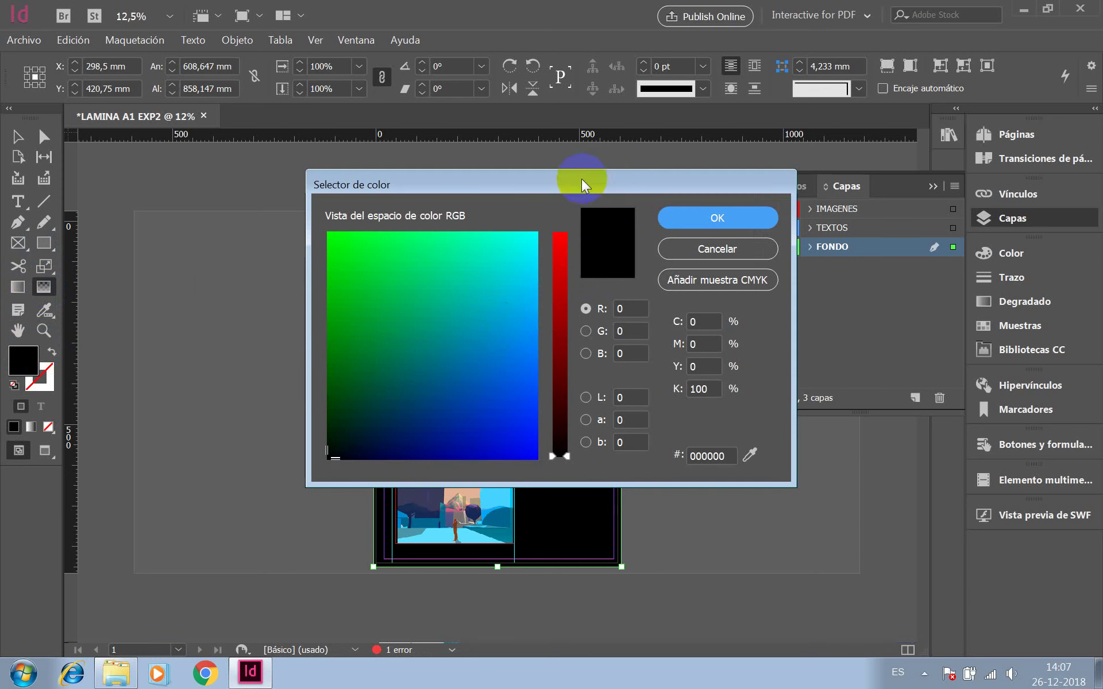
drag(582, 184, 826, 194)
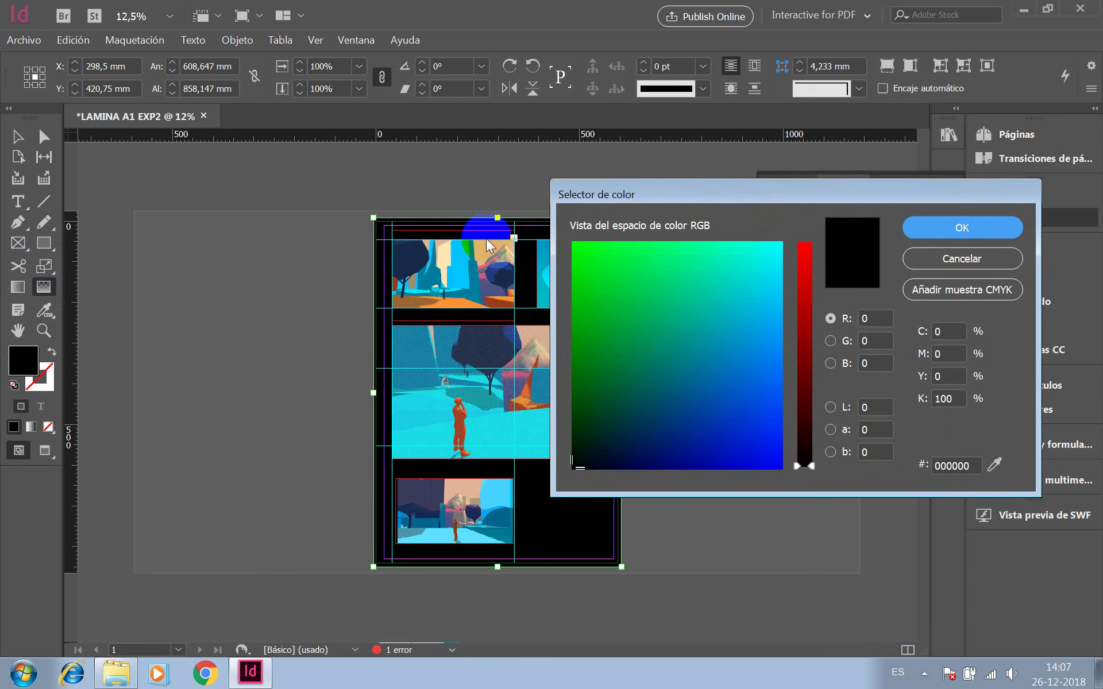
click(948, 289)
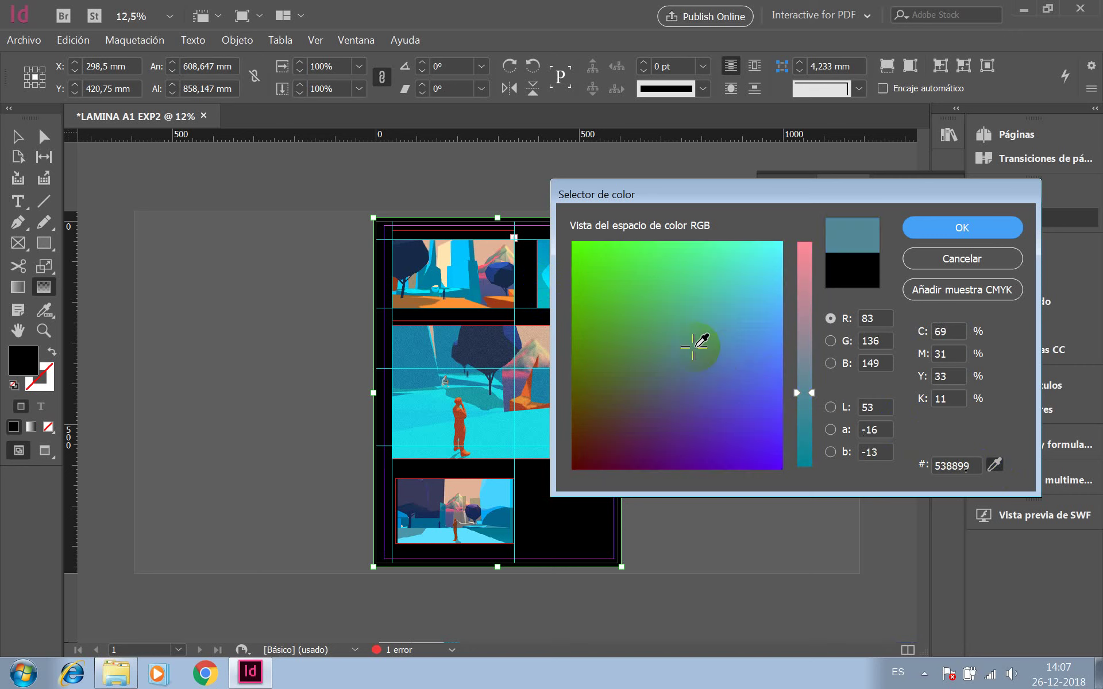
click(574, 288)
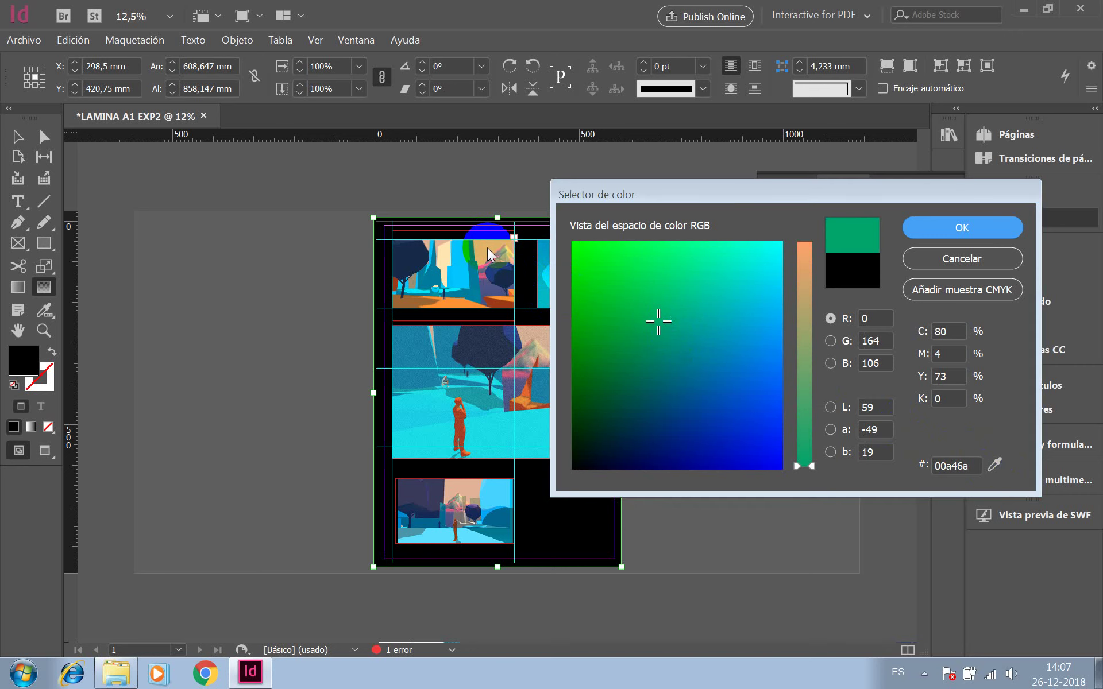
key(super)
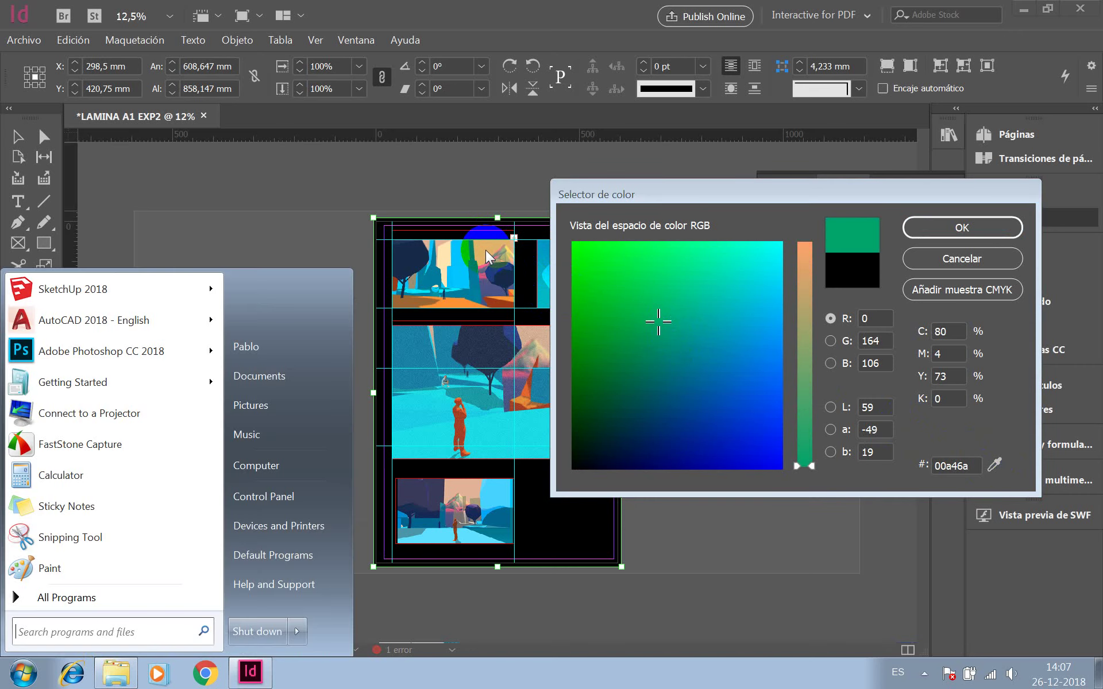
key(super)
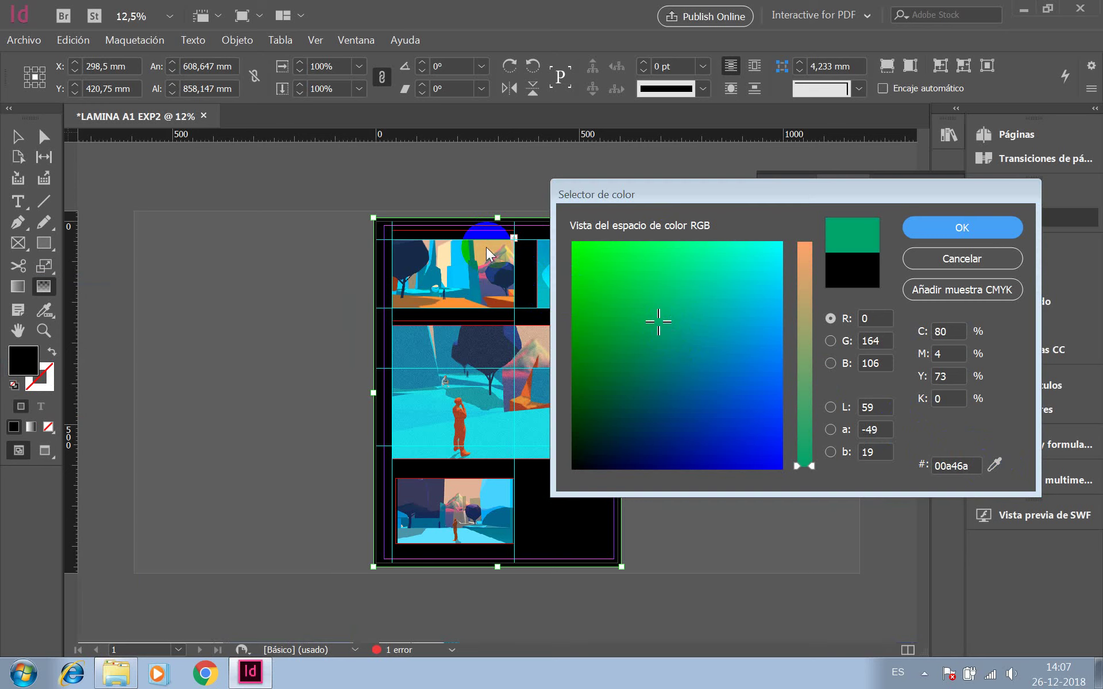
click(806, 247)
drag(809, 251, 675, 244)
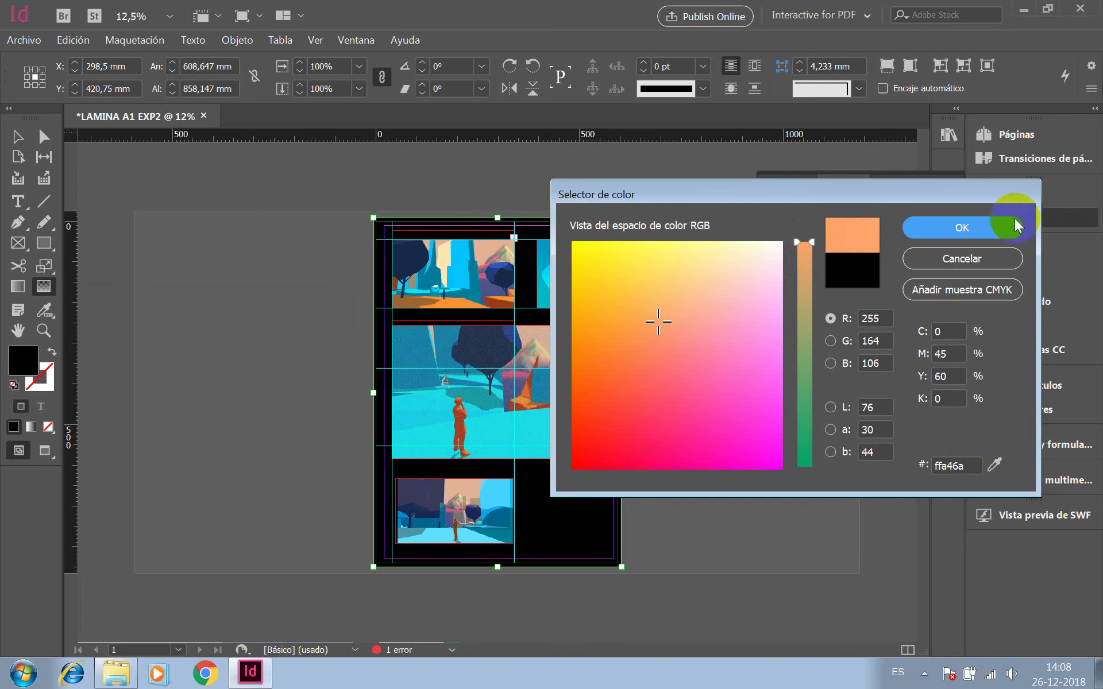
click(936, 289)
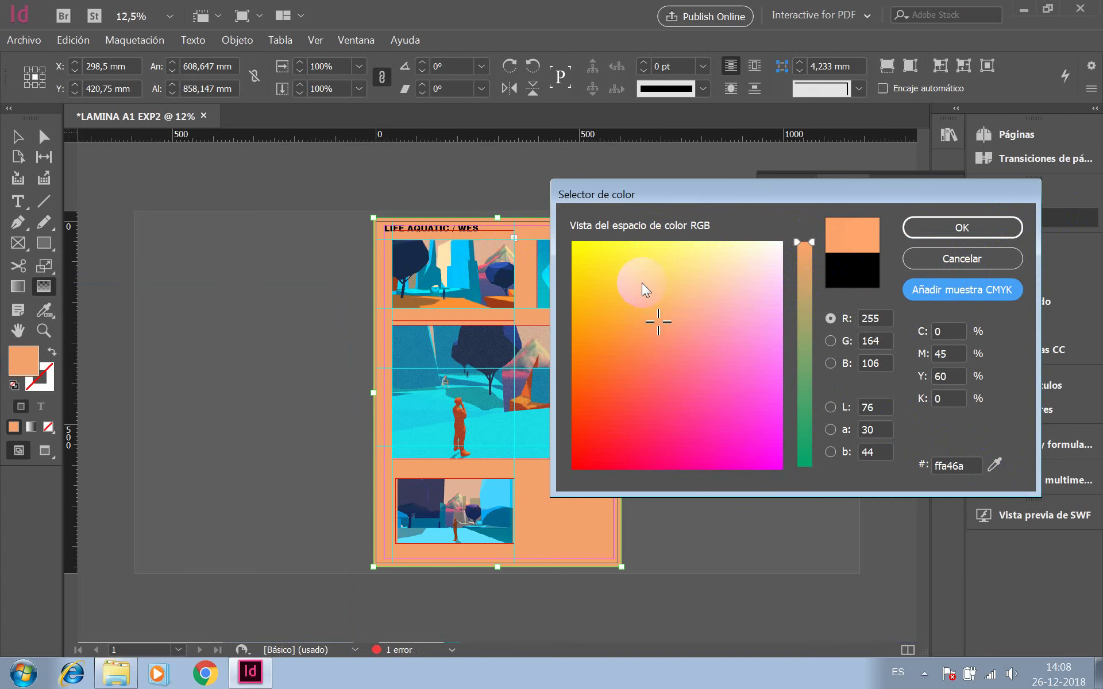
key(Return)
- Change the background rectangle's fill to the lighter peach #ffcf9d and add it as a CMYK swatch
scroll(562, 407, down, 1)
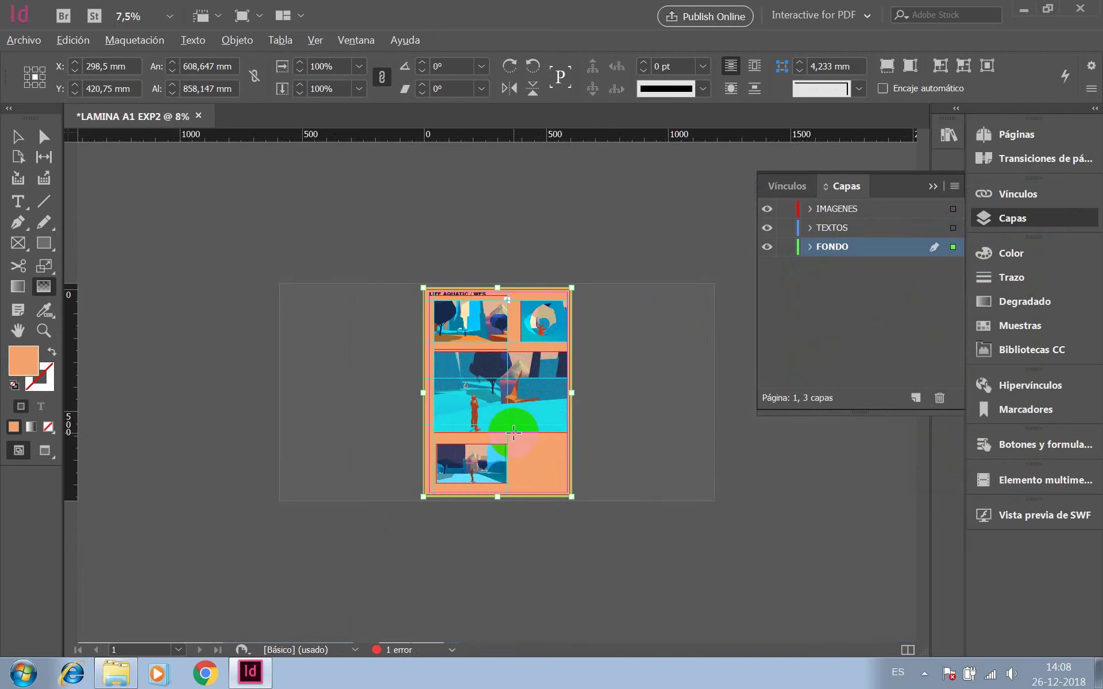
scroll(530, 296, up, 4)
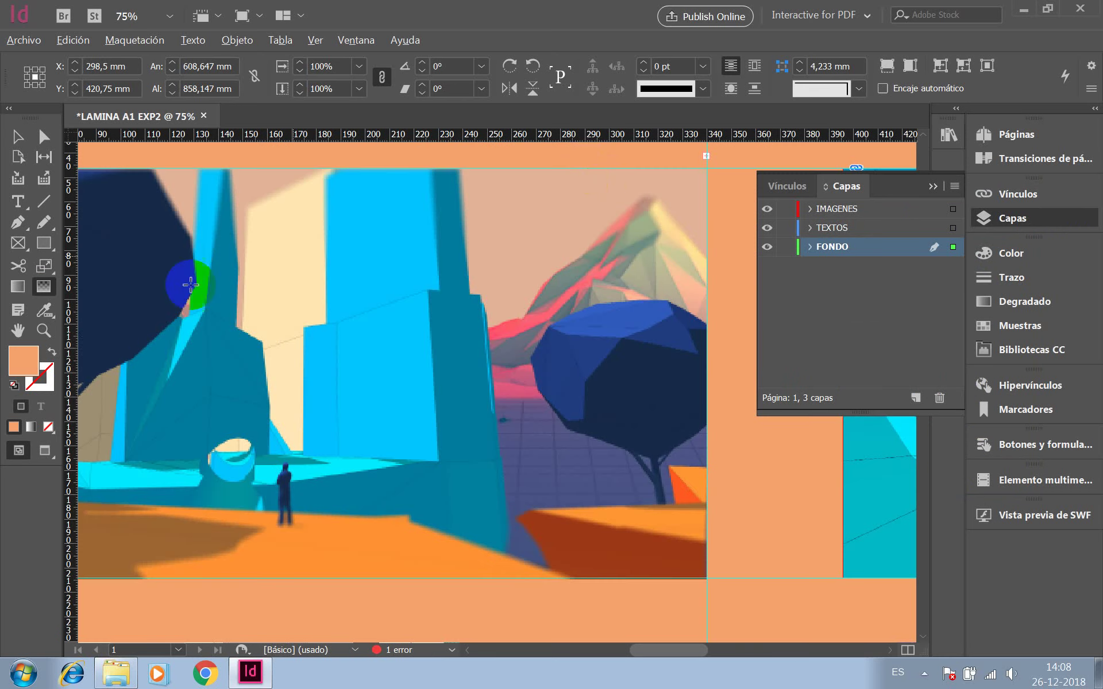
double_click(23, 361)
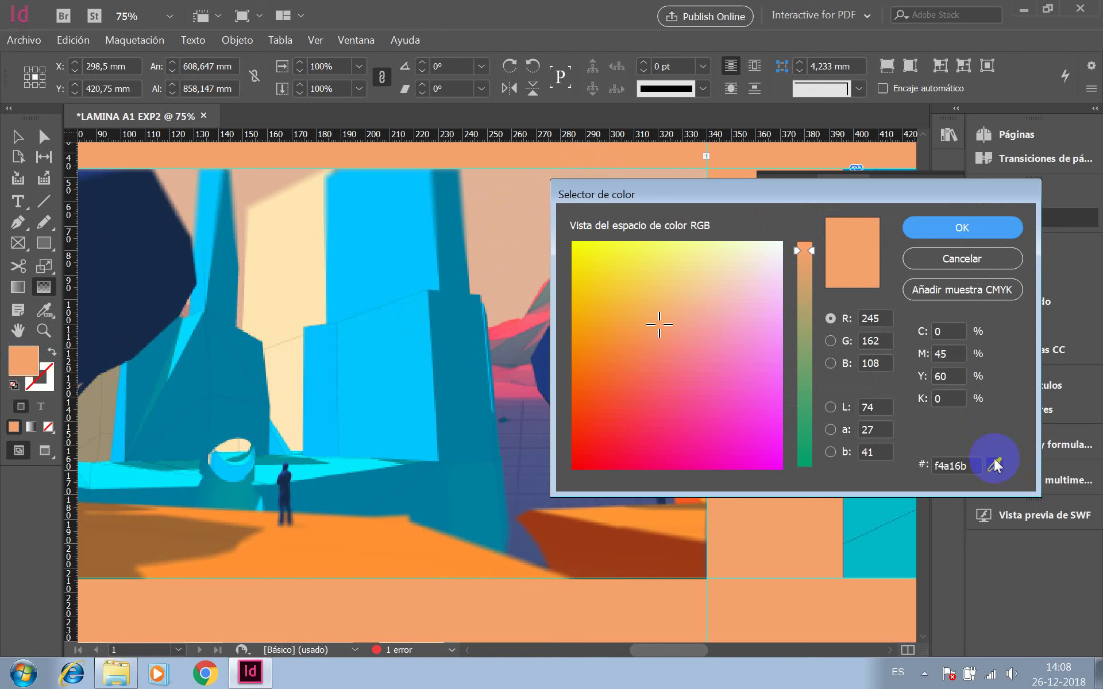
click(976, 476)
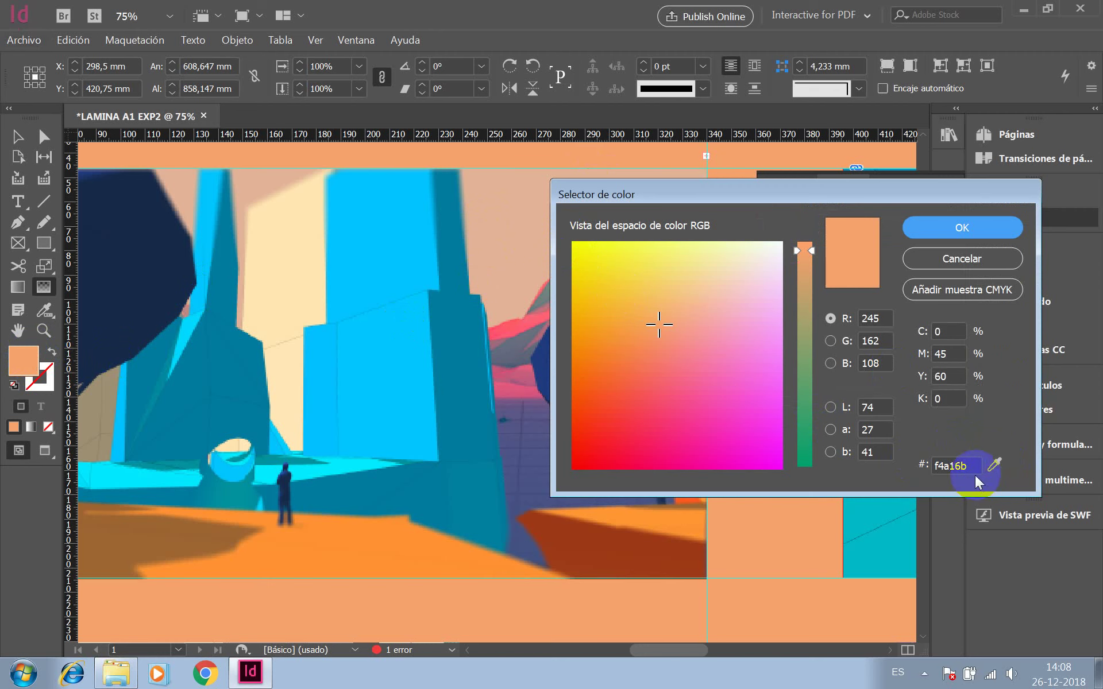
click(994, 465)
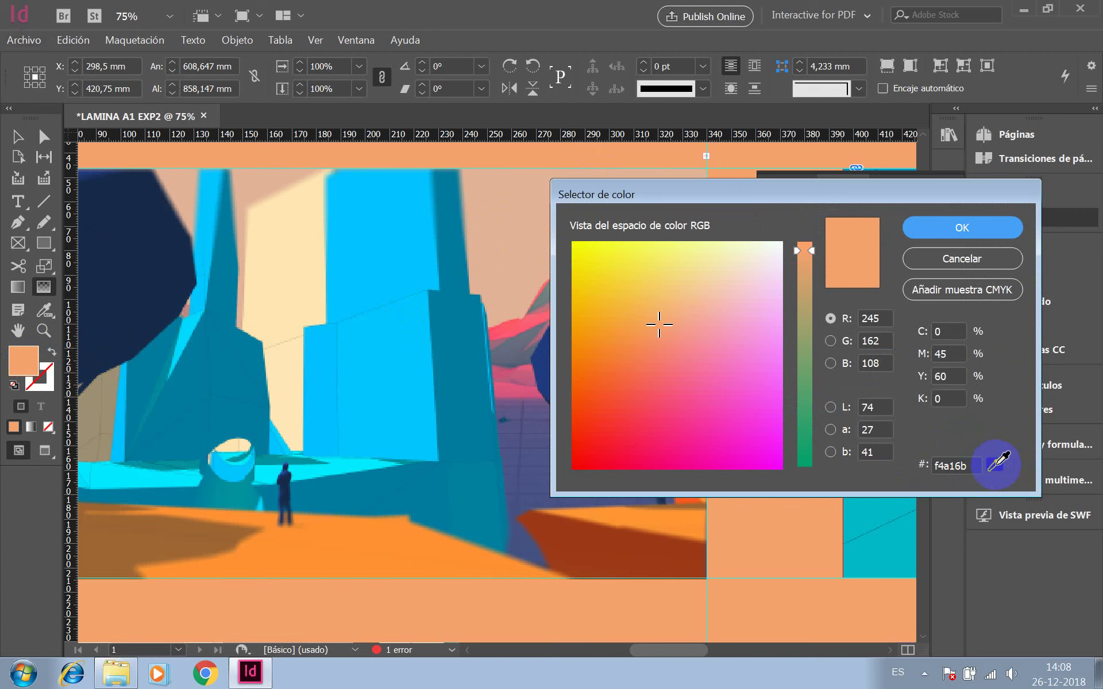
click(506, 232)
click(954, 466)
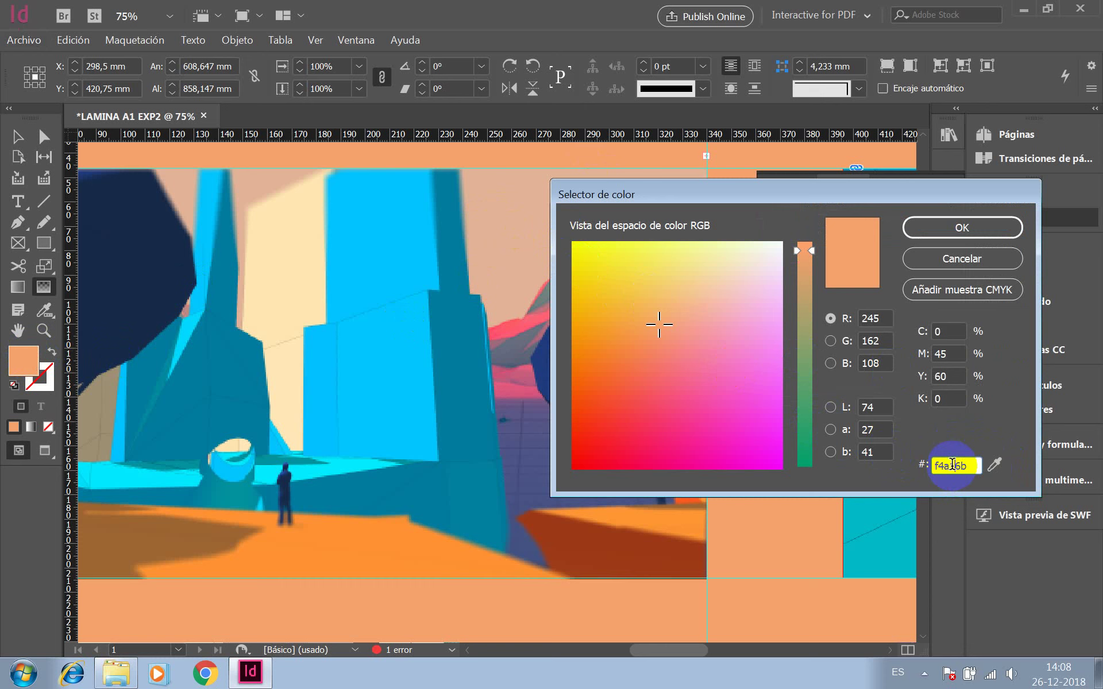
click(540, 207)
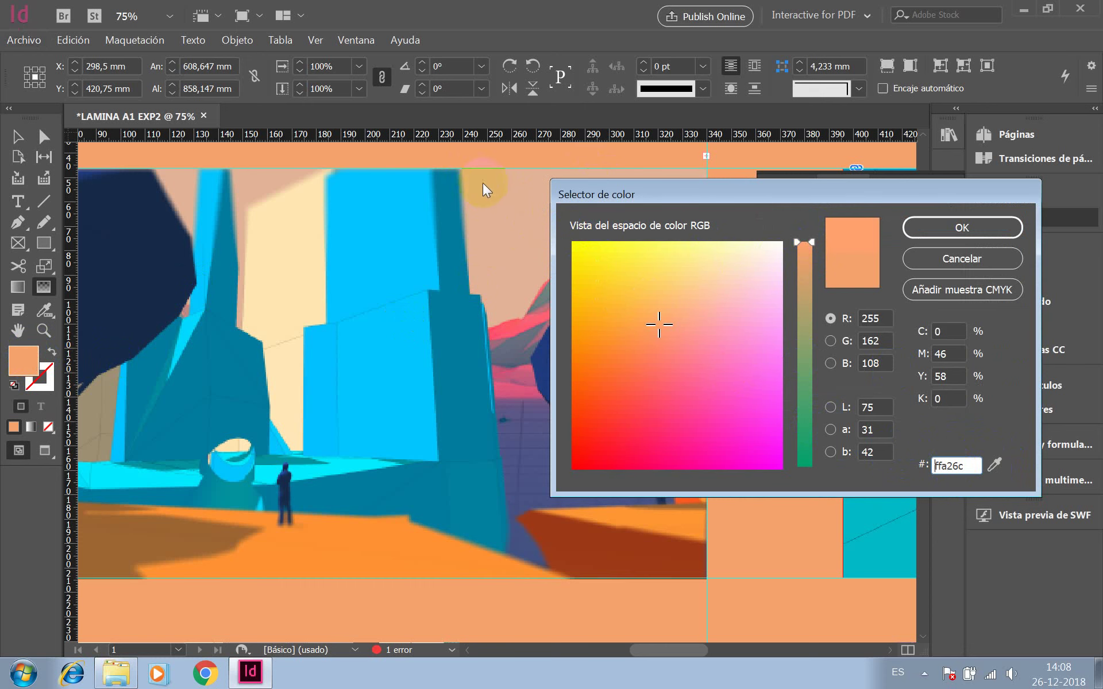
drag(655, 319, 703, 290)
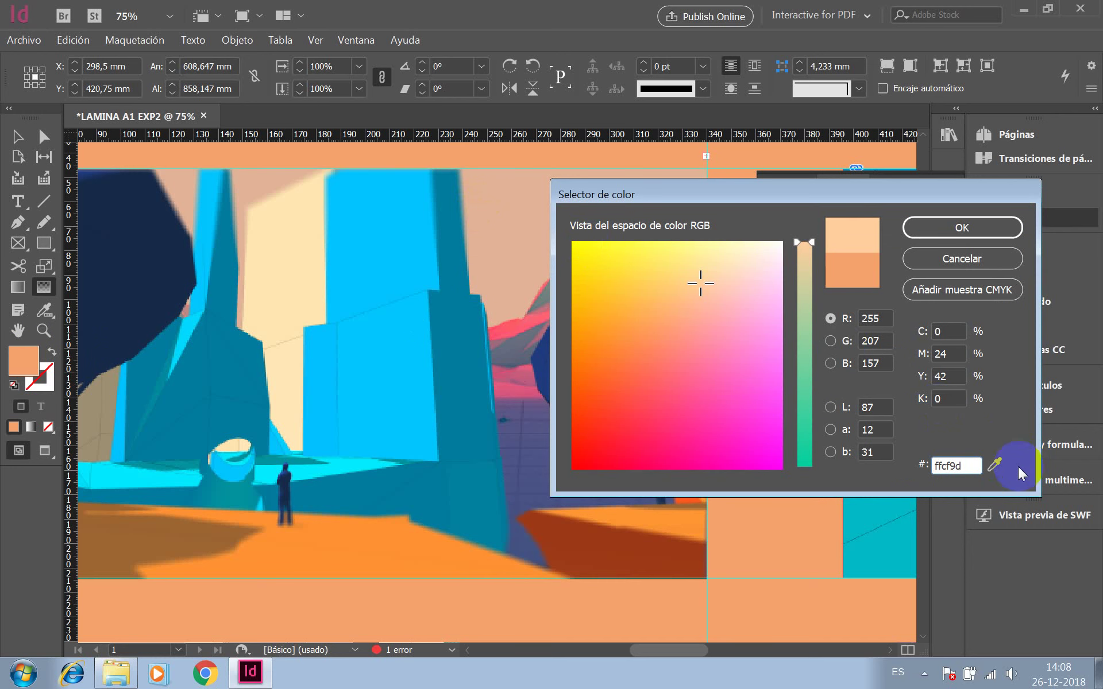
click(987, 301)
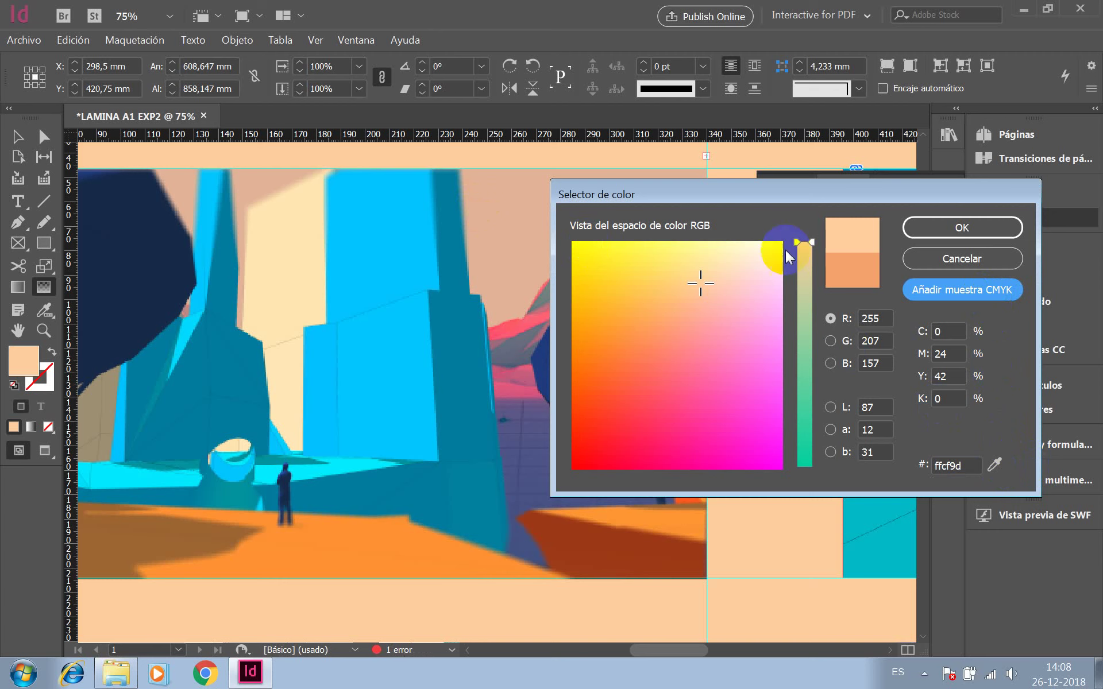
- Sample the sky colour #e2b397 from the first scene image and apply it as a CMYK swatch to the background
click(975, 466)
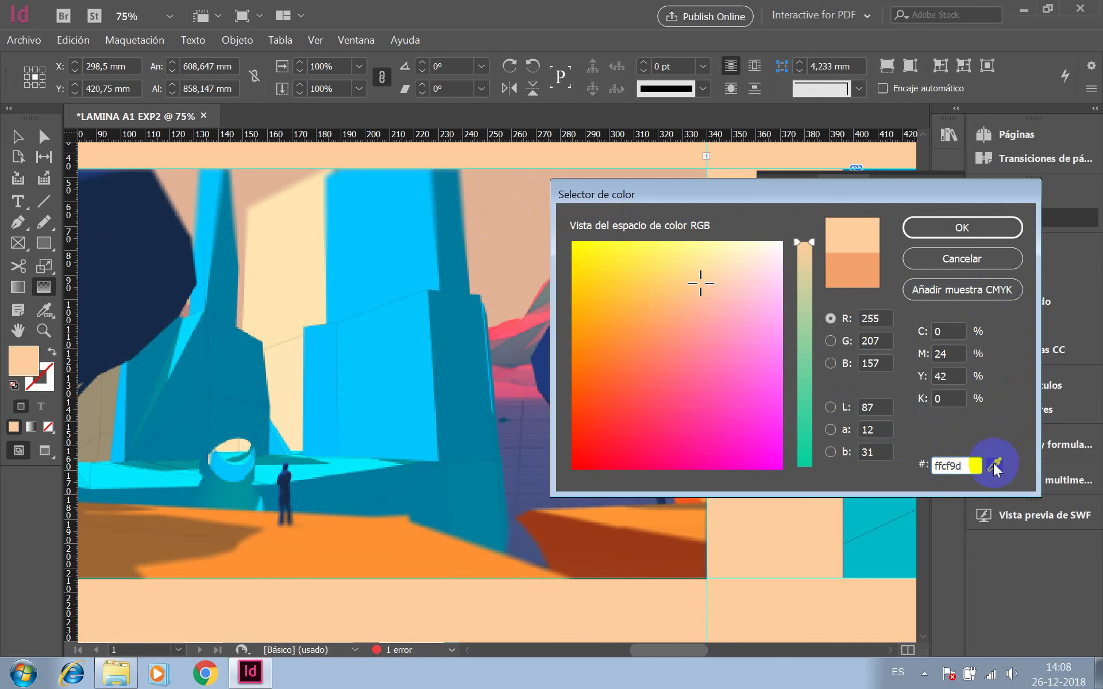
click(995, 464)
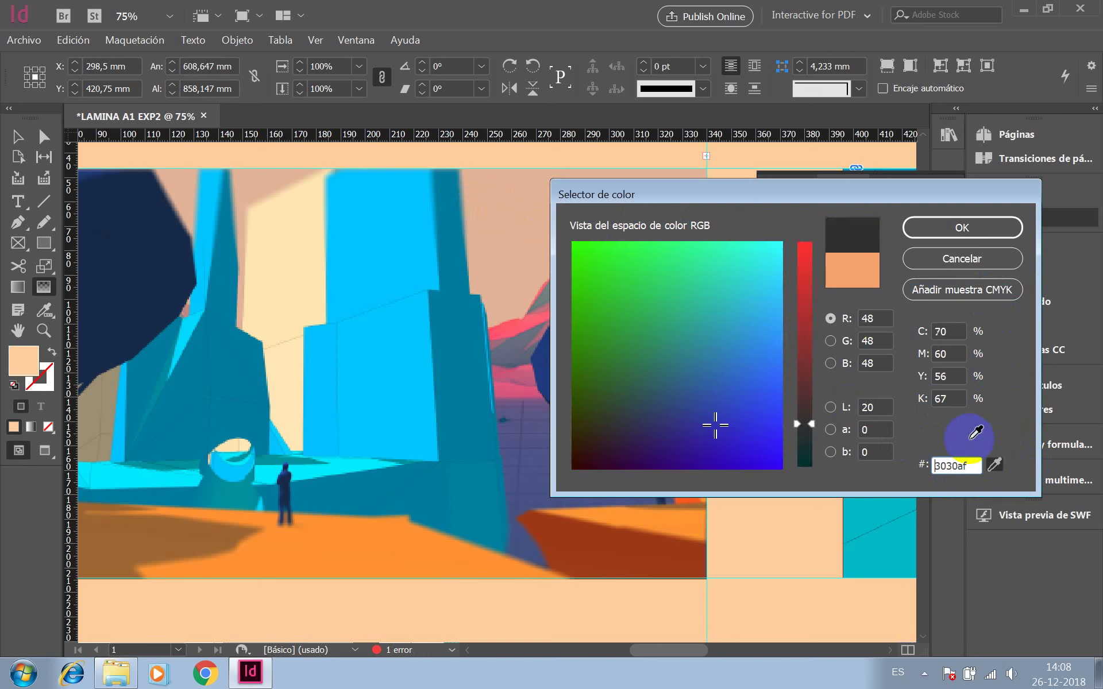
click(533, 236)
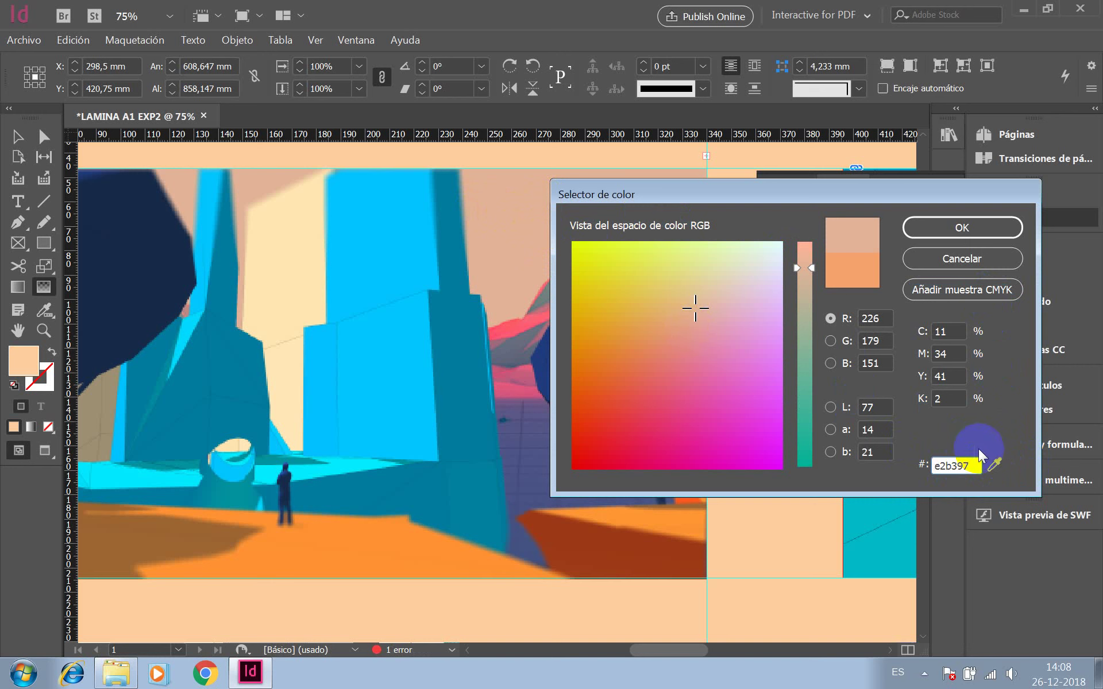
click(994, 464)
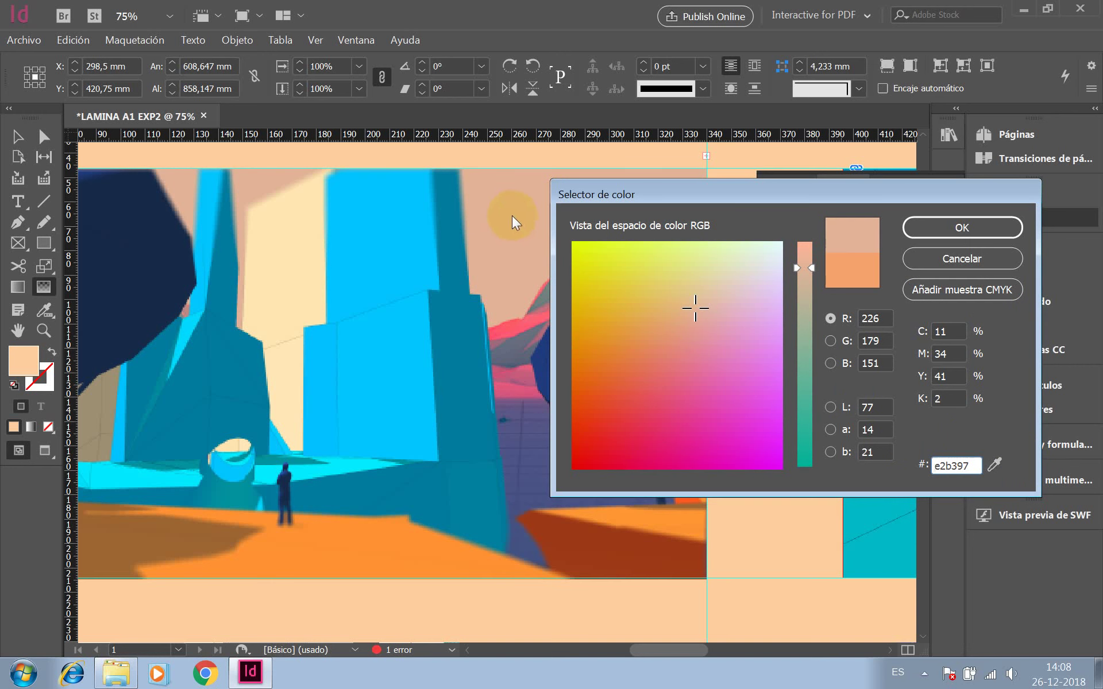
click(948, 464)
click(989, 270)
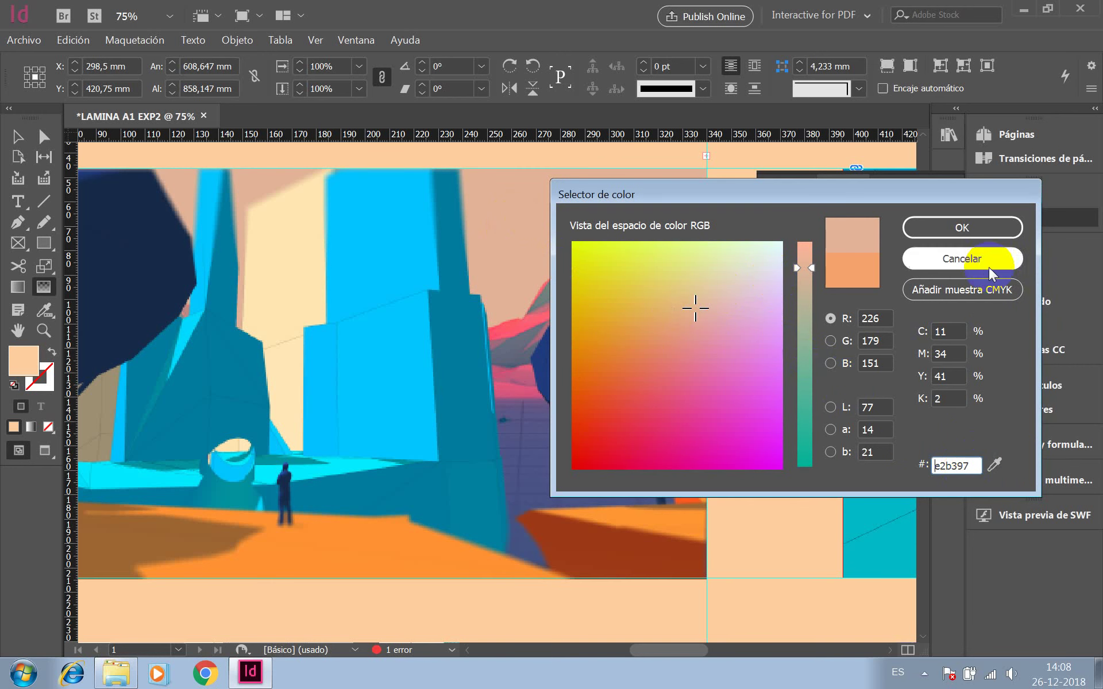
click(965, 290)
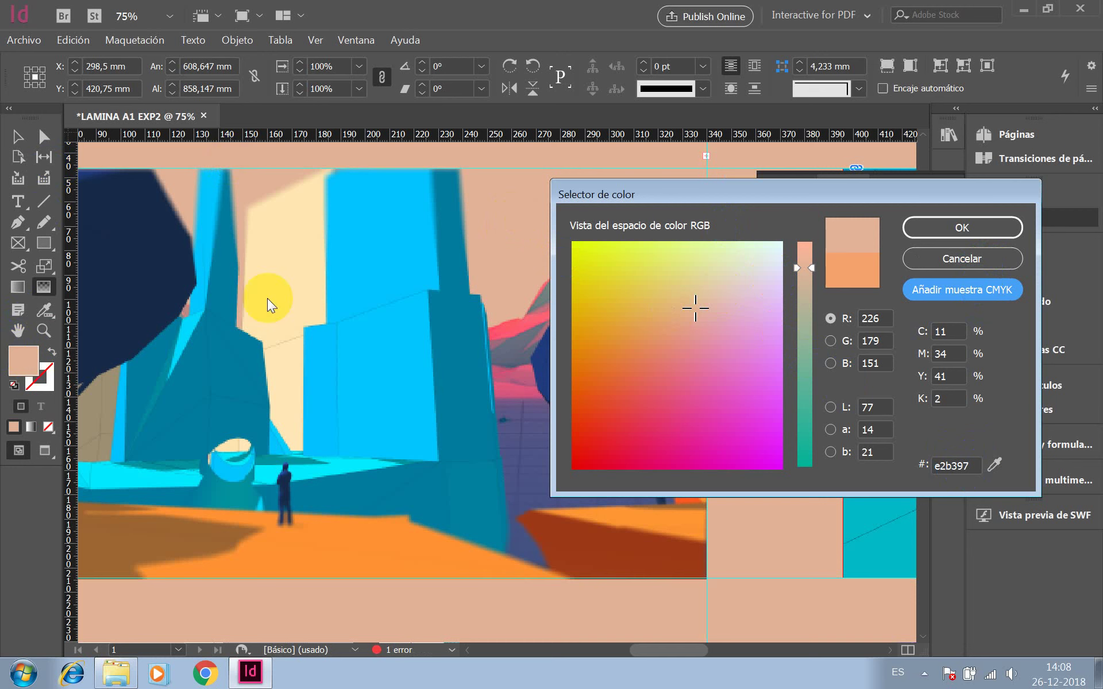
click(917, 257)
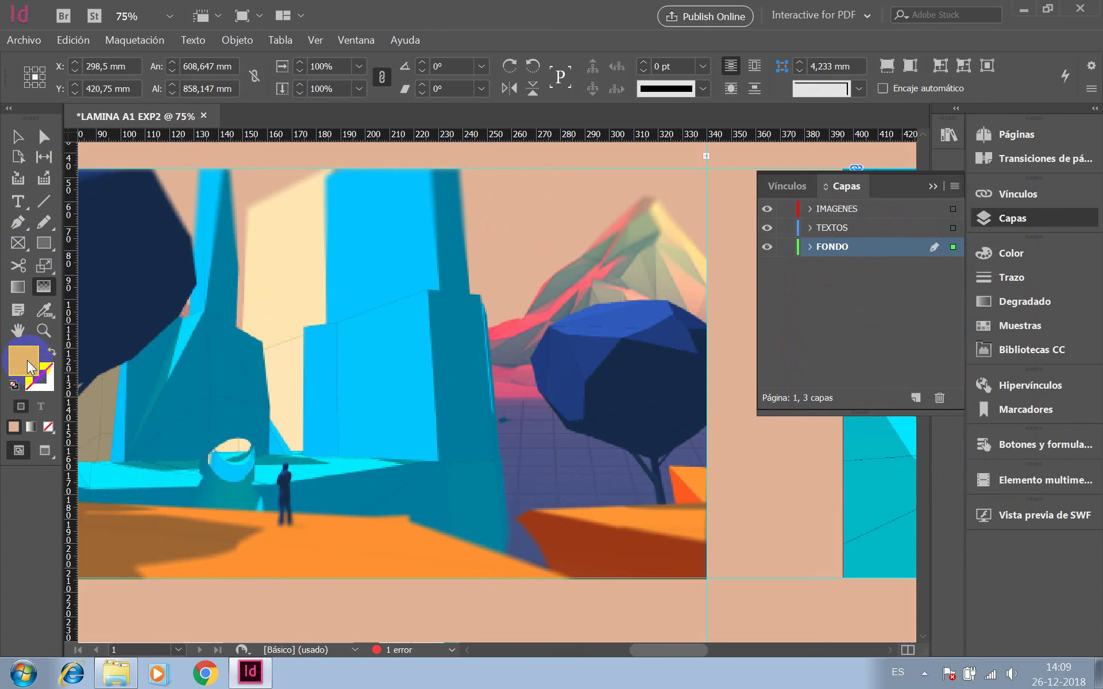
- Reopen the background's fill colour, resample the image's sky tone #e2b397, and confirm it as a CMYK swatch
double_click(30, 366)
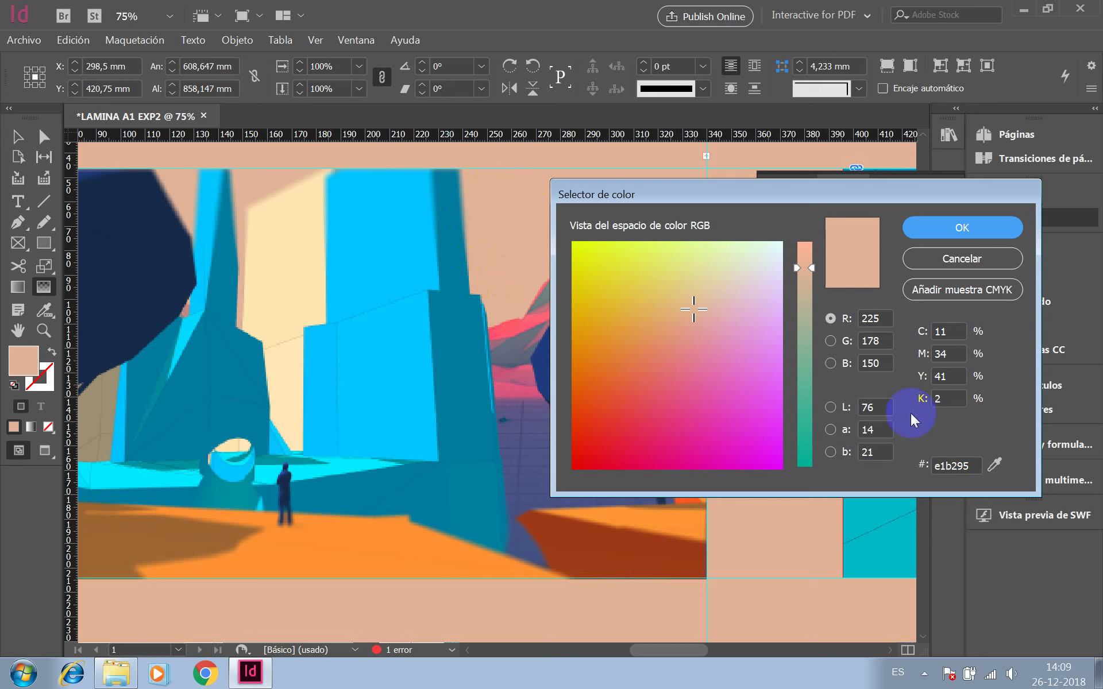
click(1002, 459)
click(517, 200)
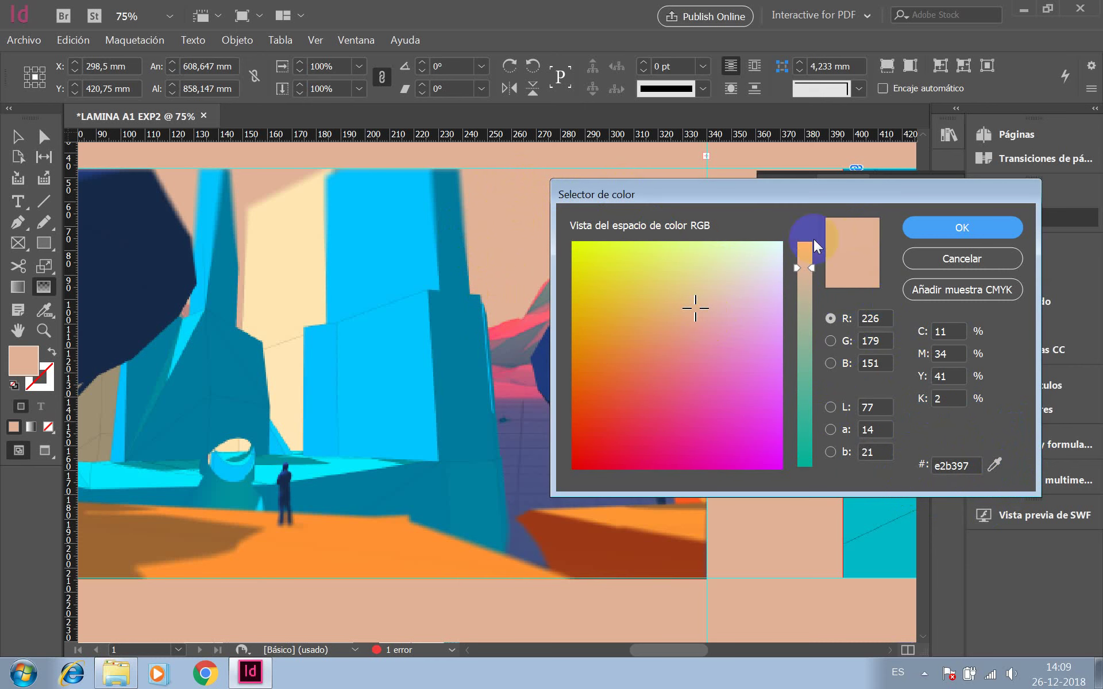
click(954, 470)
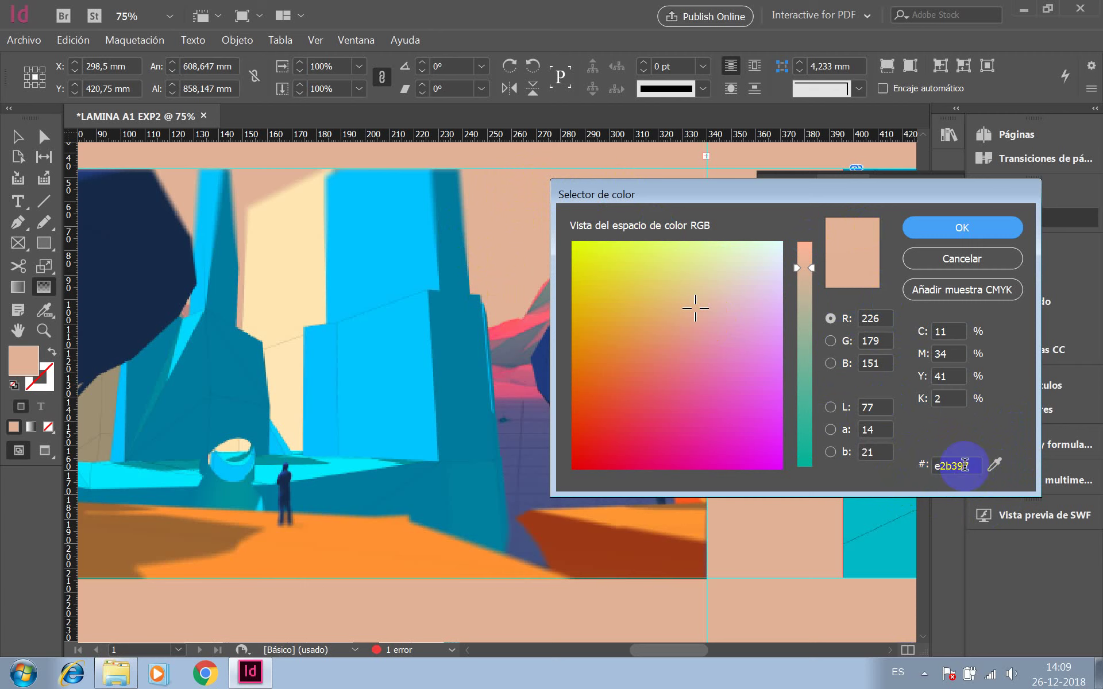
click(956, 296)
click(933, 225)
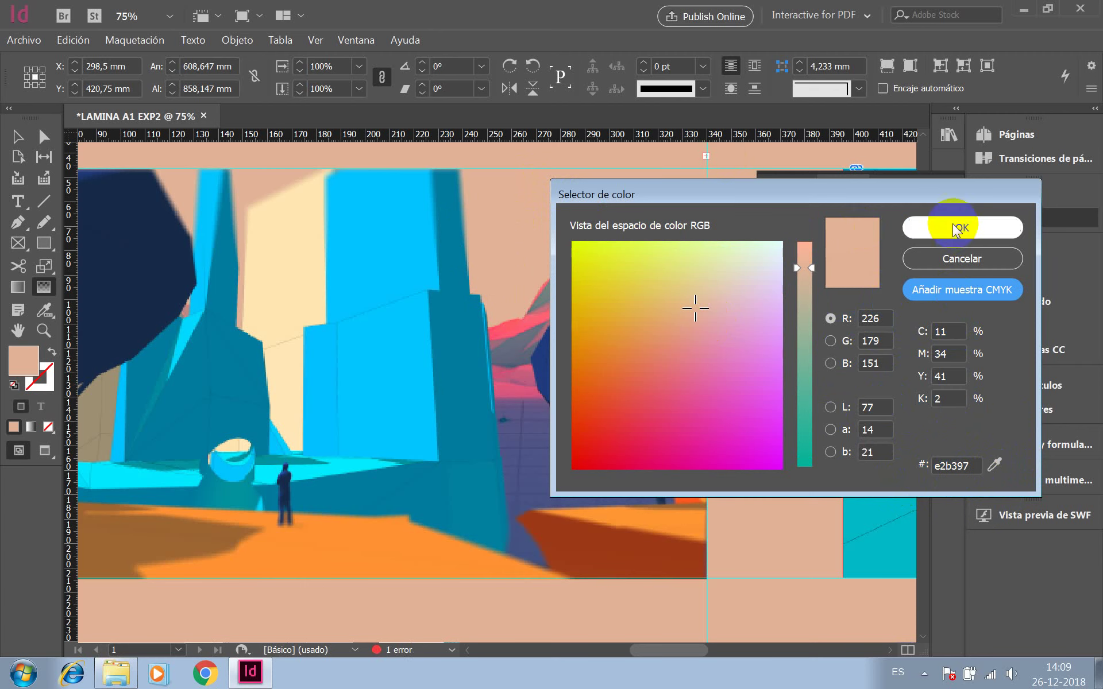
- Examine how the recoloured background matches the sky of the scene images across the whole sheet
key(ctrl+minus)
key(ctrl+minus)
key(ctrl+minus)
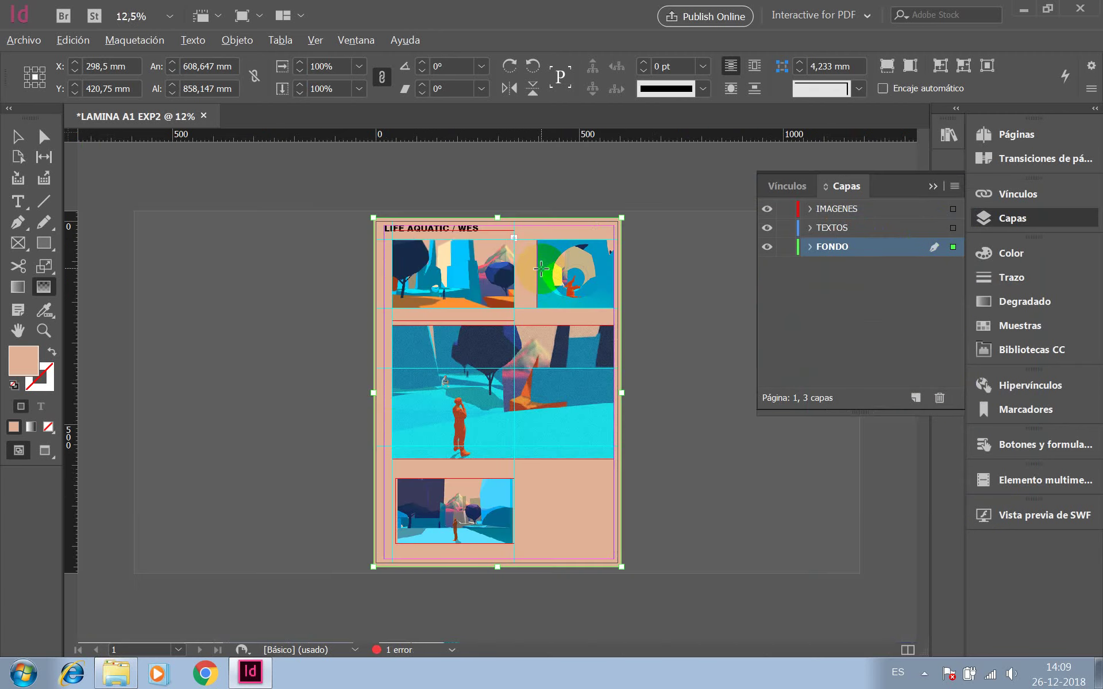
key(ctrl+plus)
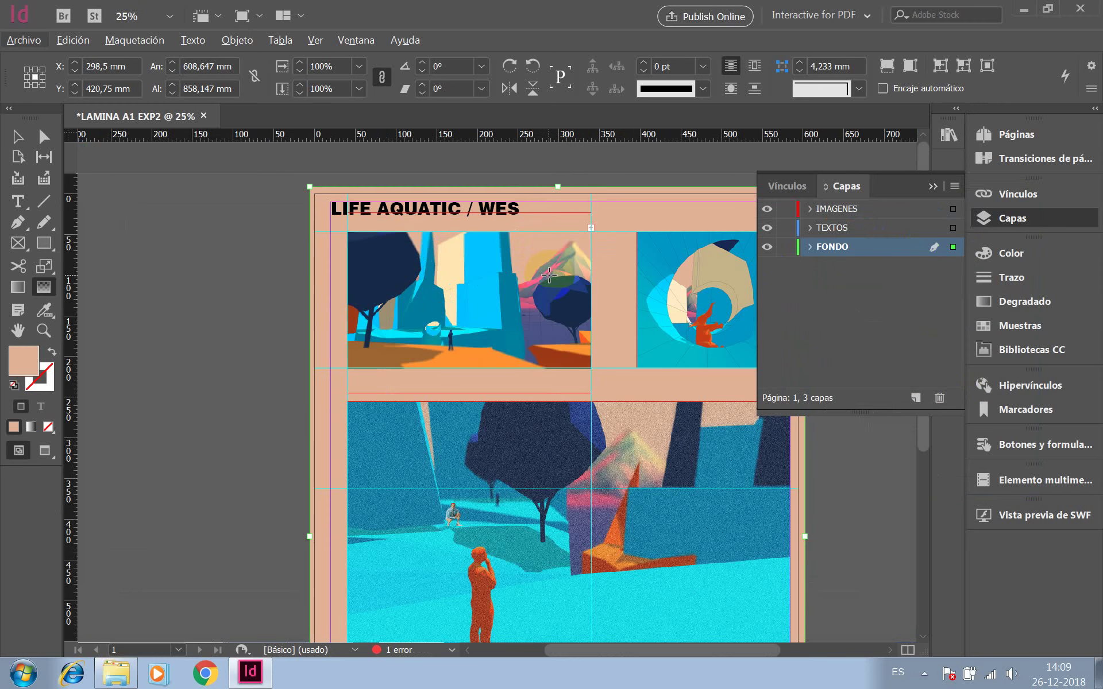
click(609, 239)
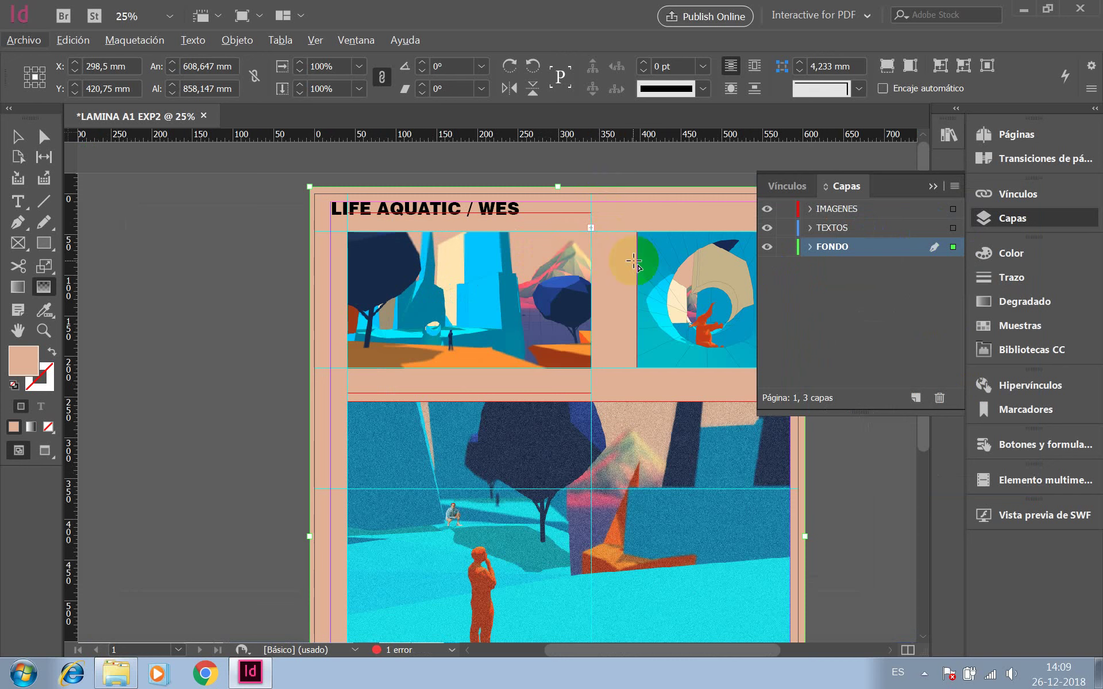
click(16, 135)
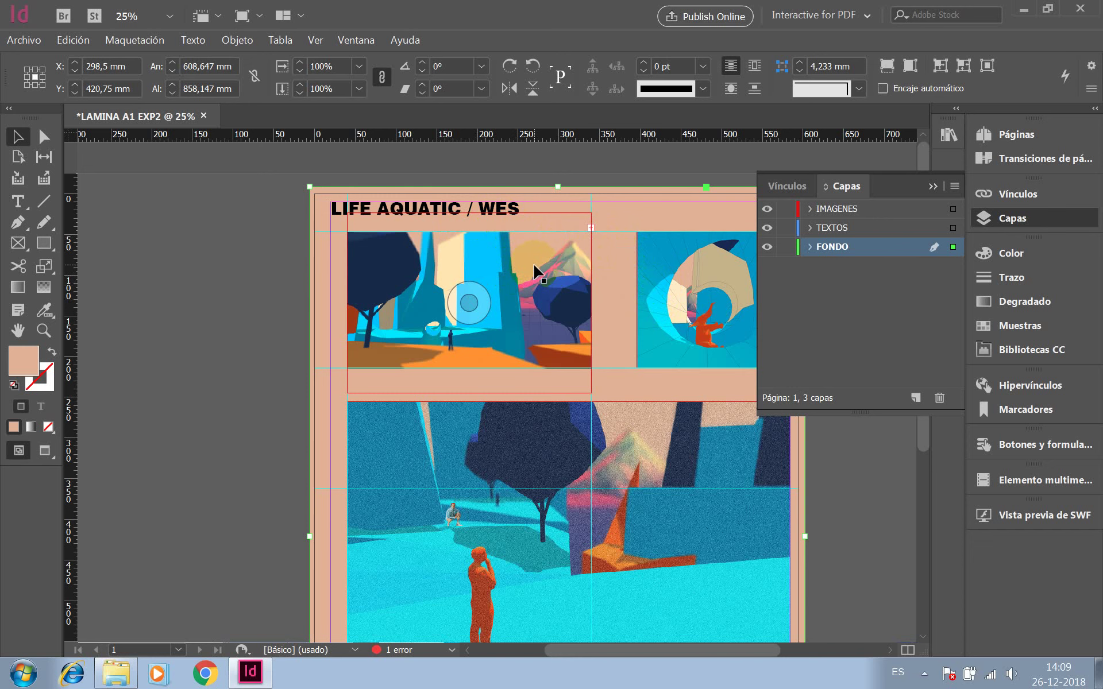
scroll(614, 351, down, 5)
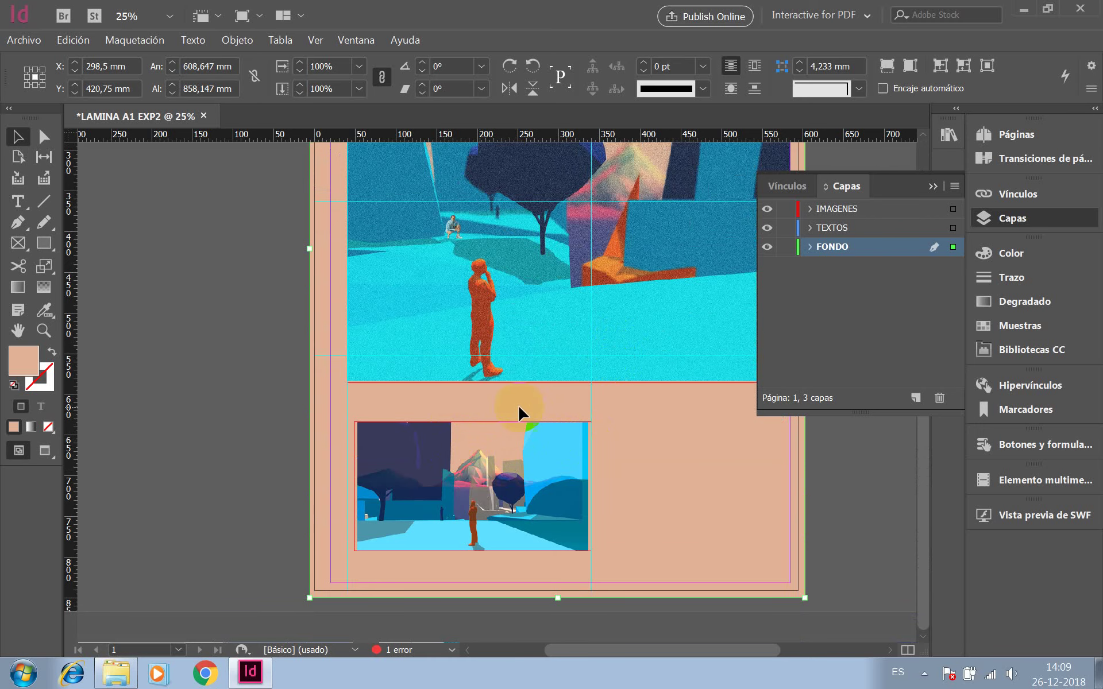
scroll(637, 445, up, 5)
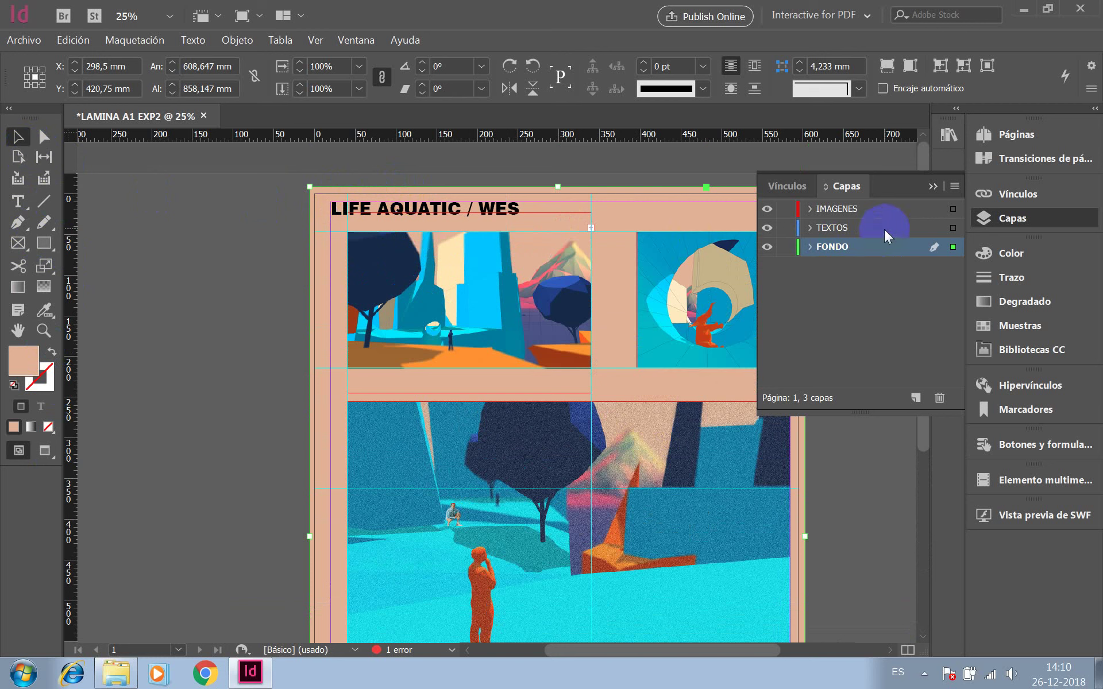
- Inspect which objects the FONDO, TEXTOS and IMAGENES layers contain
click(810, 247)
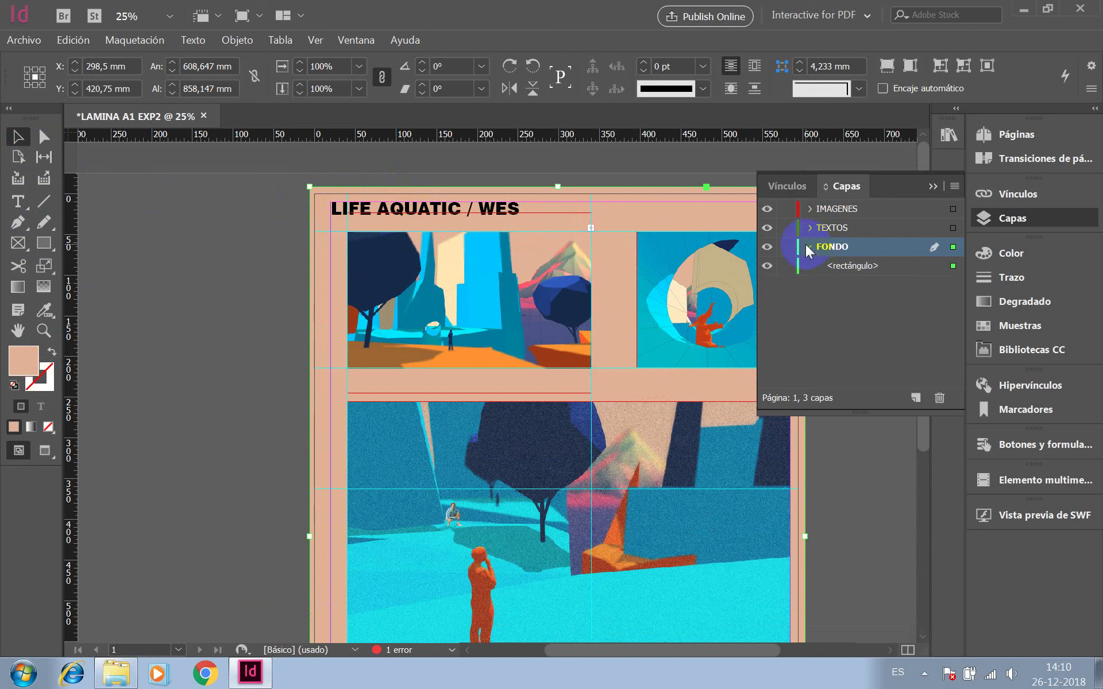
click(810, 228)
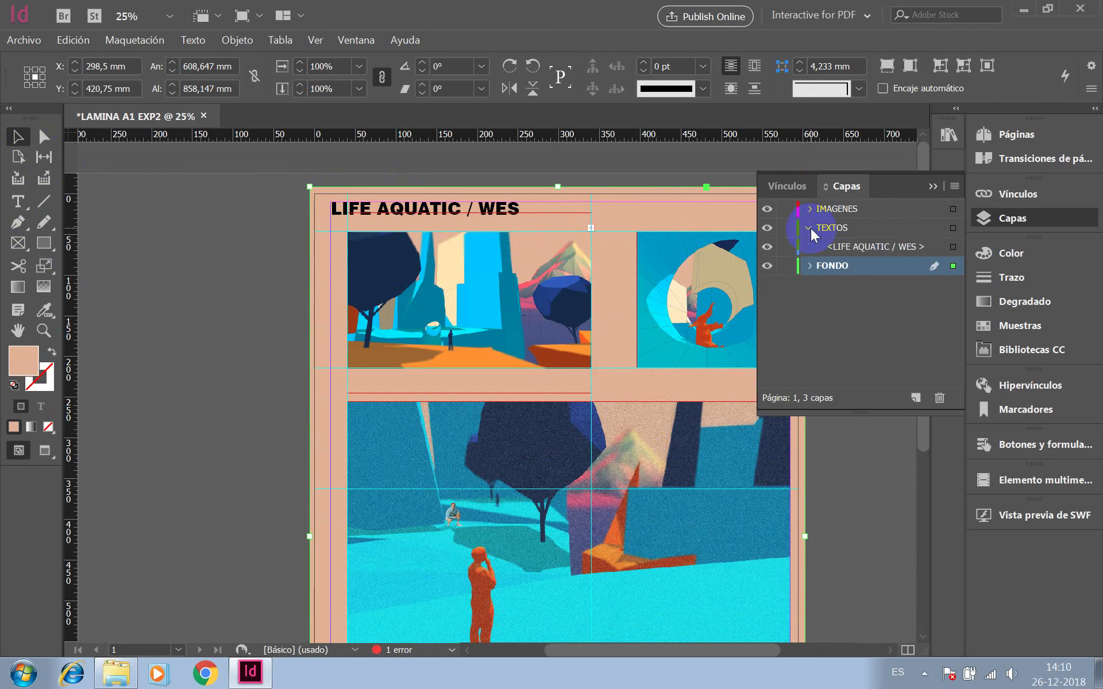
click(809, 228)
click(809, 209)
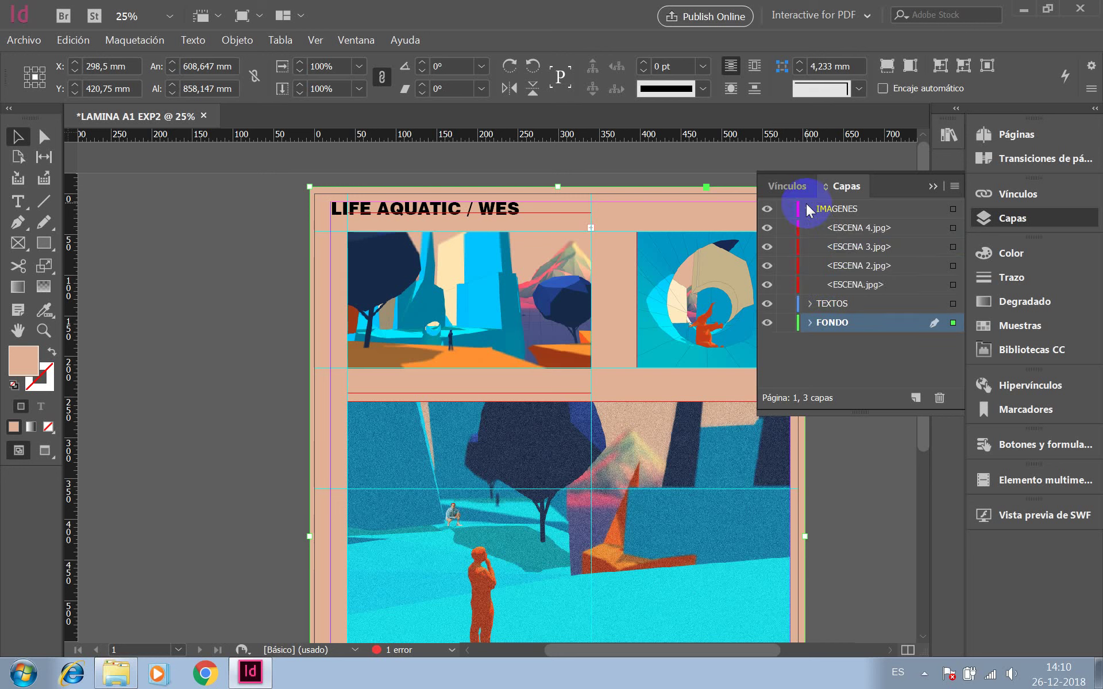
click(809, 209)
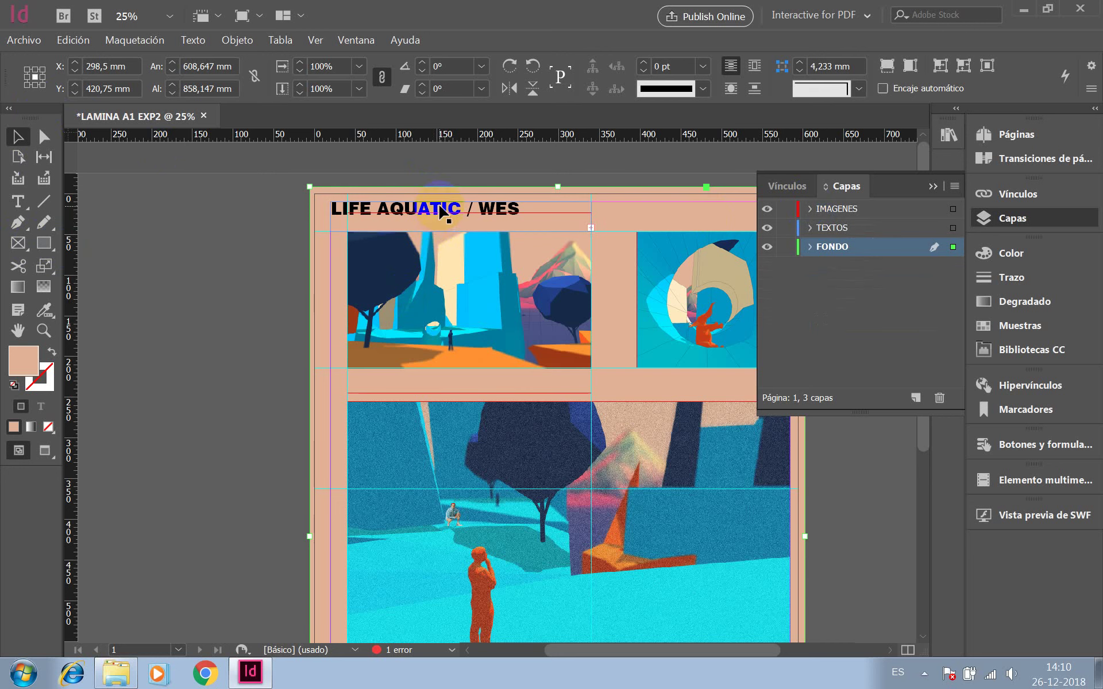
- Make TEXTOS the active layer and widen the title's text frame to fit the full LIFE AQUATIC / WES ANDERSON line
double_click(917, 230)
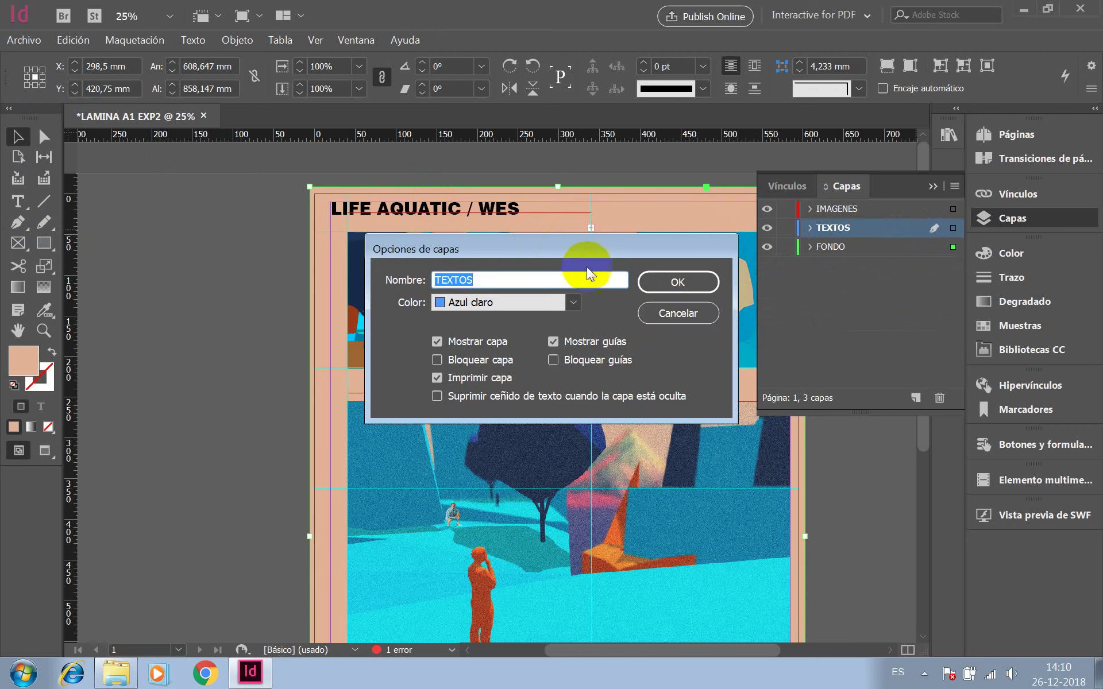
click(678, 313)
click(497, 210)
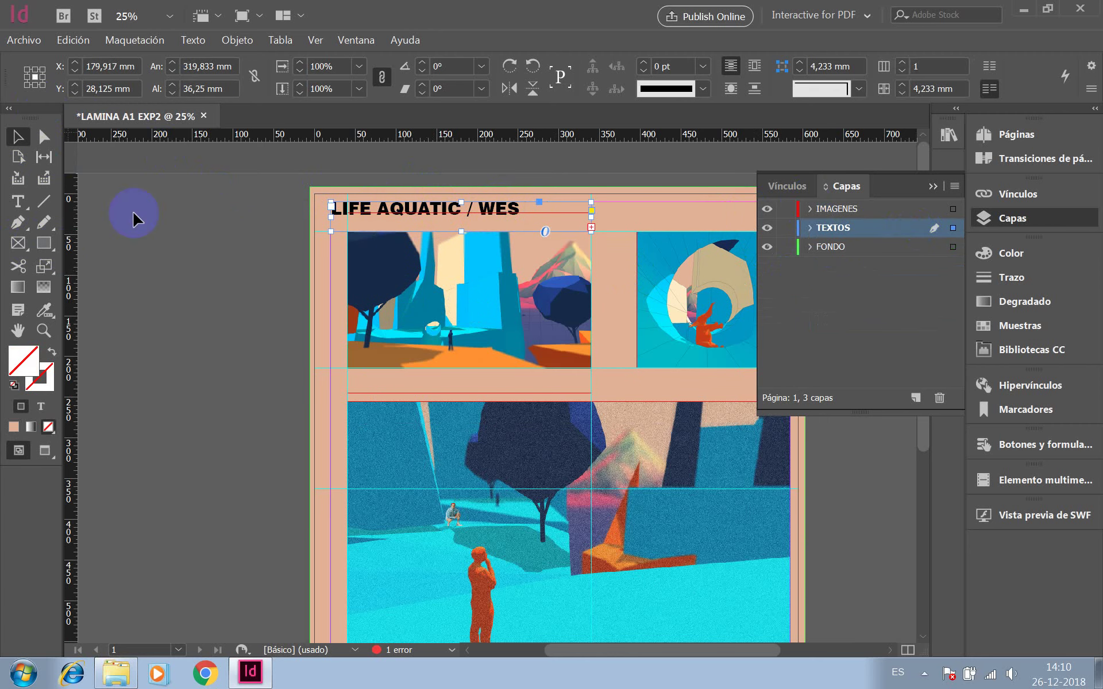
click(391, 221)
double_click(394, 204)
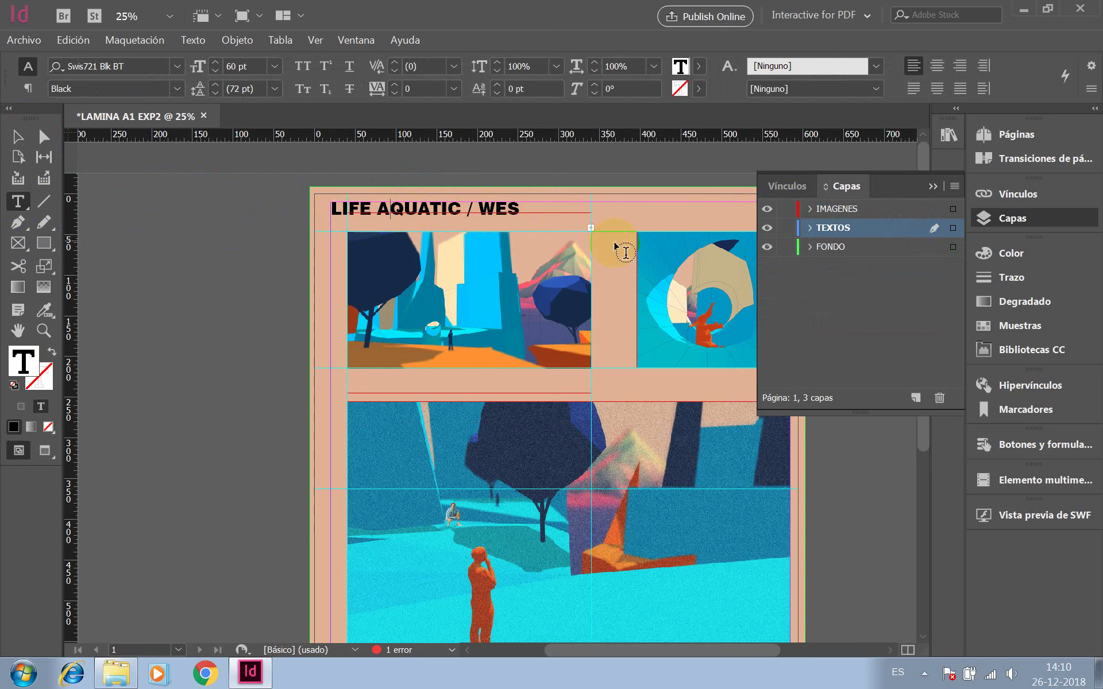
click(555, 213)
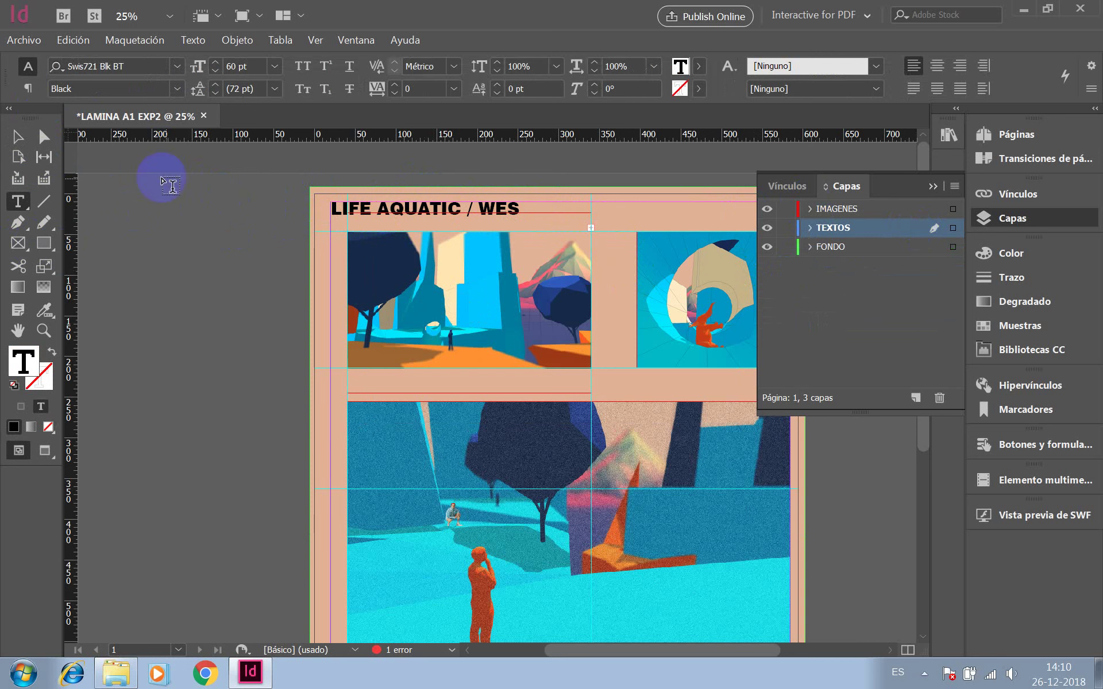
click(18, 137)
drag(588, 217, 669, 213)
click(187, 270)
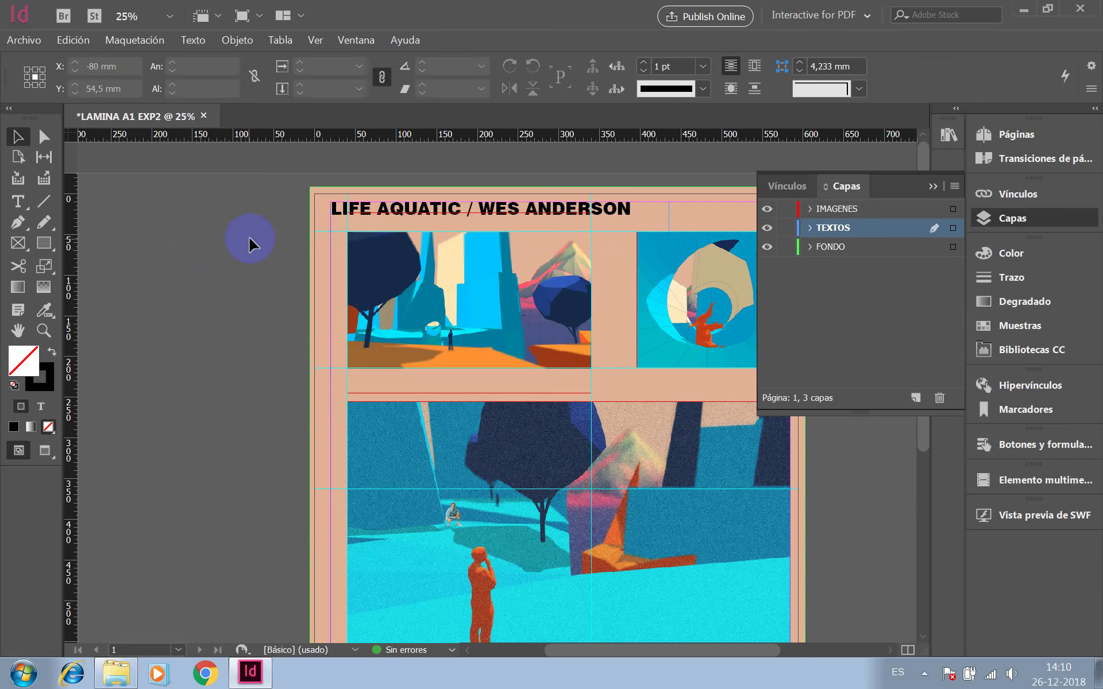
- Create a caption text frame directly below the first scene image, spanning its width, with 14 pt Minion Pro placeholder text
scroll(252, 244, down, 3)
scroll(241, 312, up, 2)
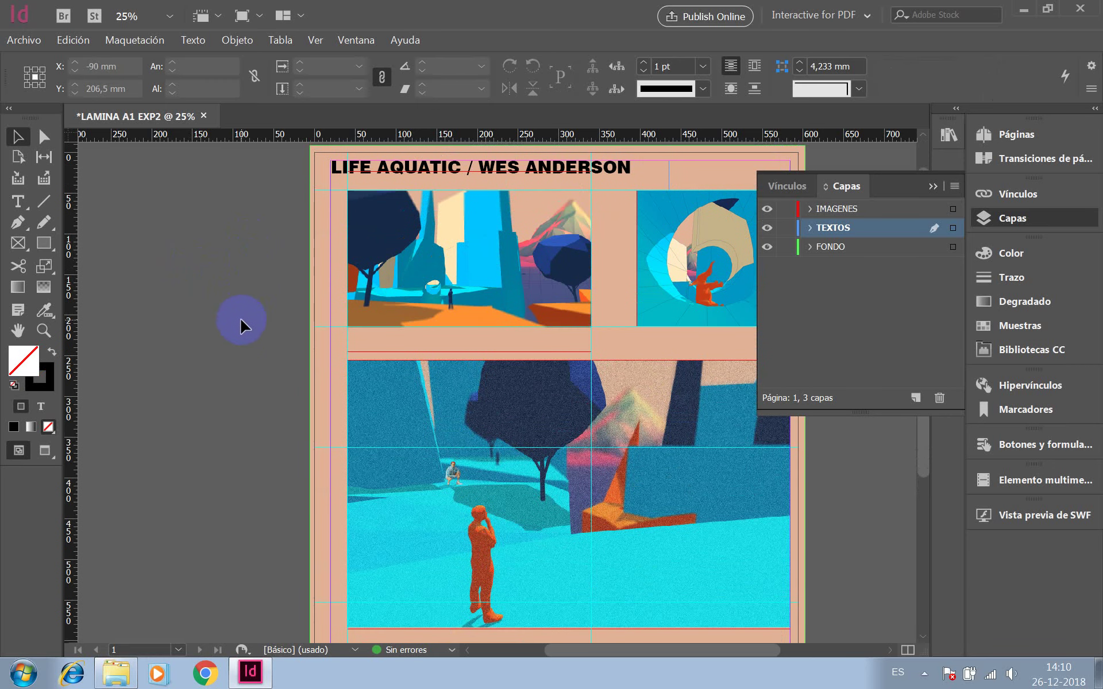
click(17, 201)
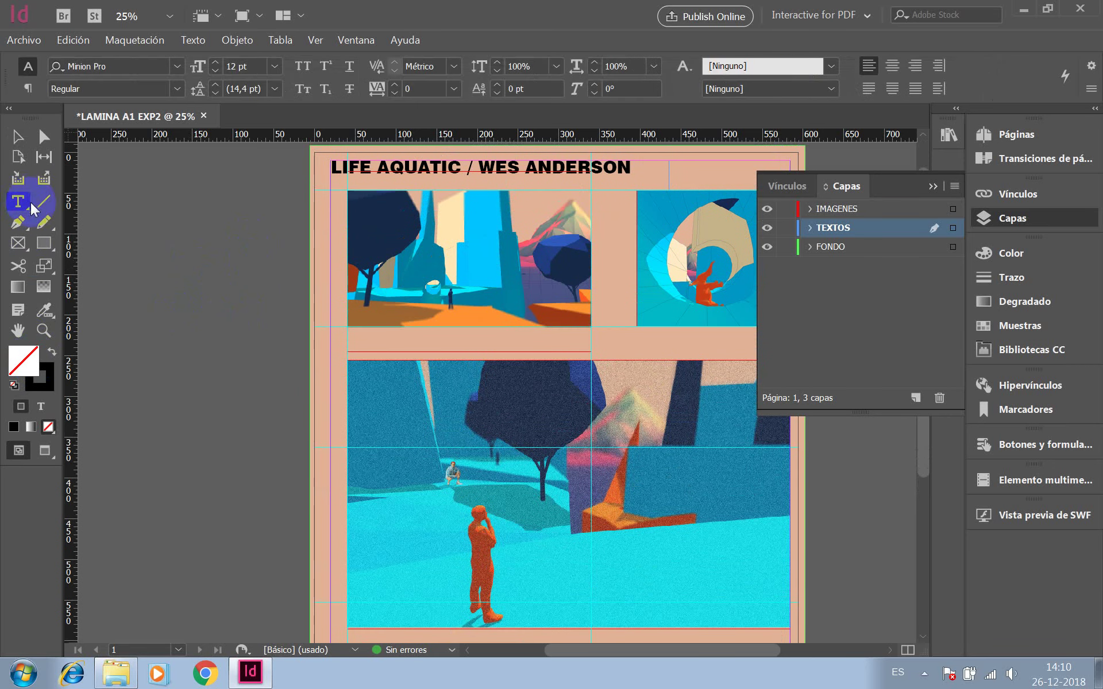
drag(350, 331, 592, 346)
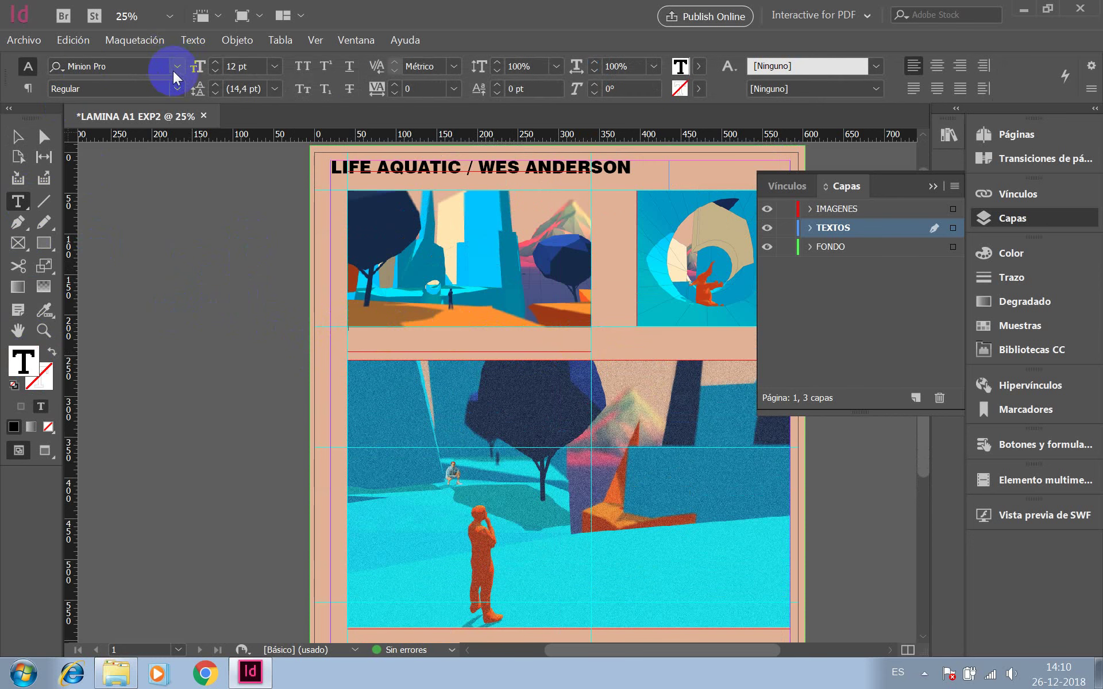
click(275, 67)
click(256, 214)
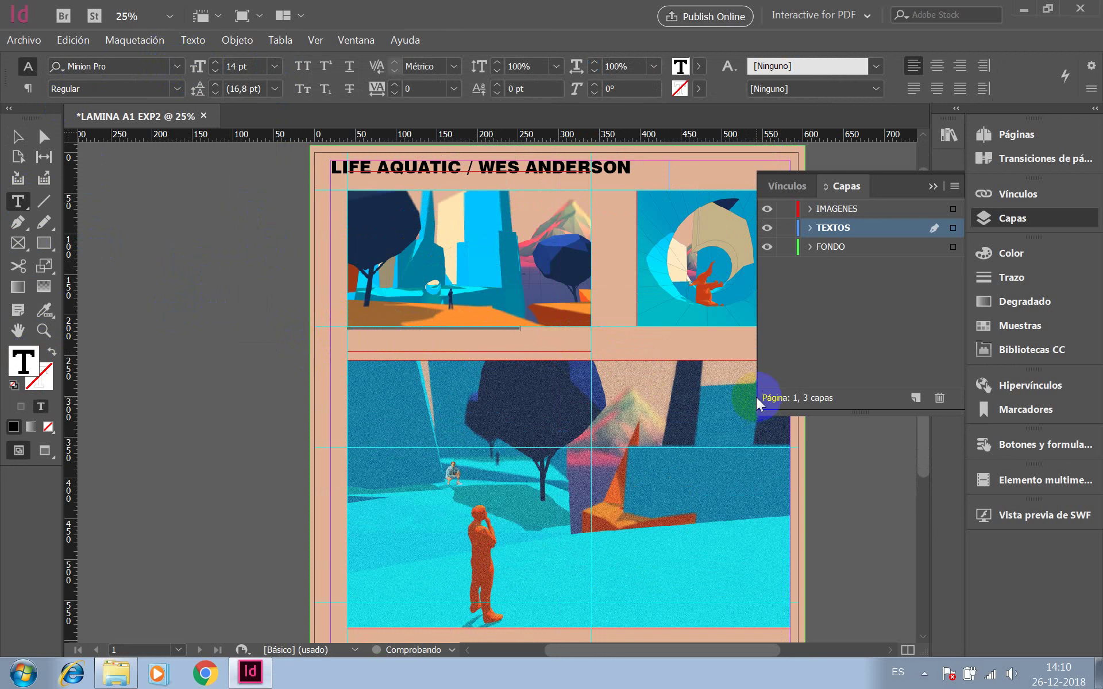
click(552, 340)
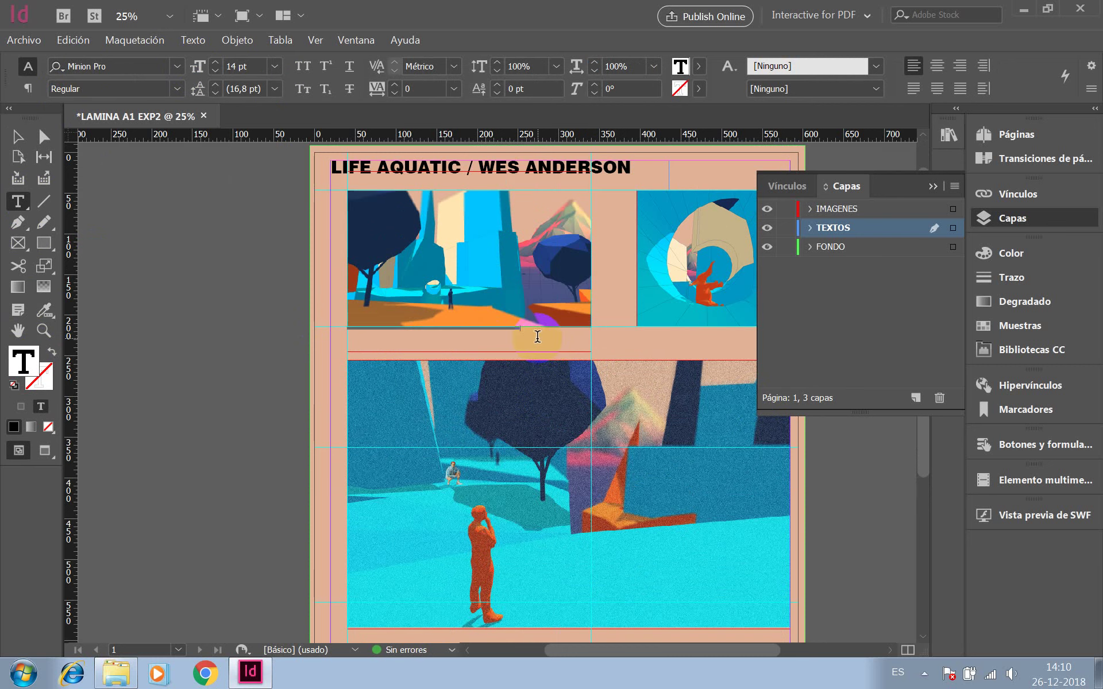
- Set the caption placeholder text's font size to 18 pt and deselect it
click(240, 116)
click(275, 67)
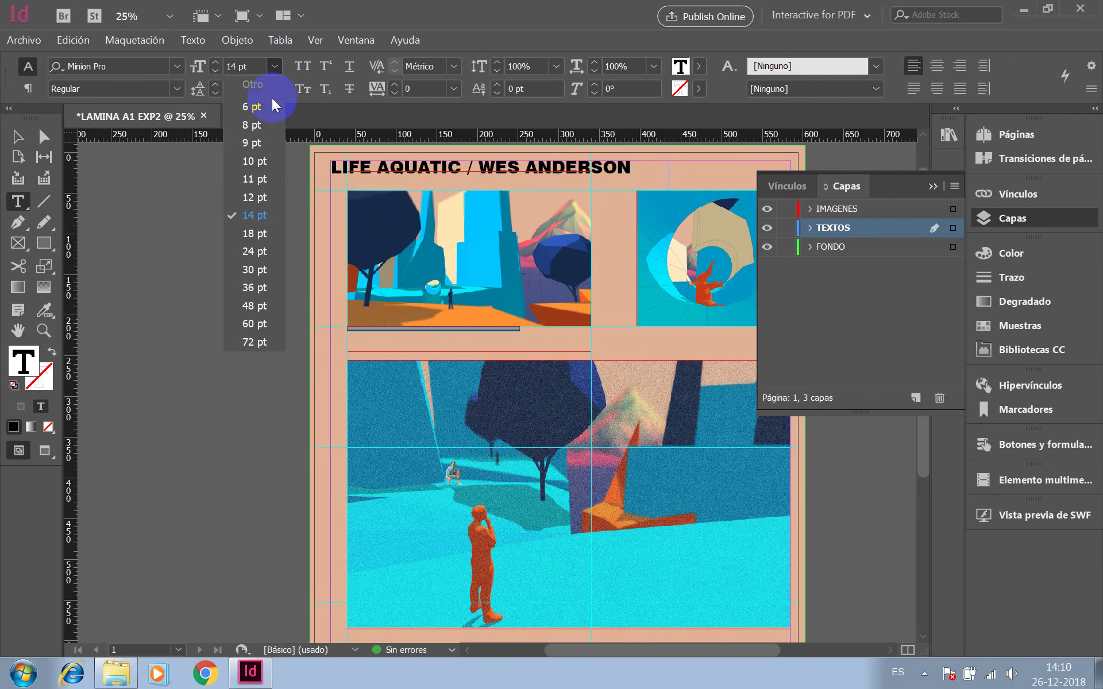
click(247, 233)
click(162, 313)
click(244, 359)
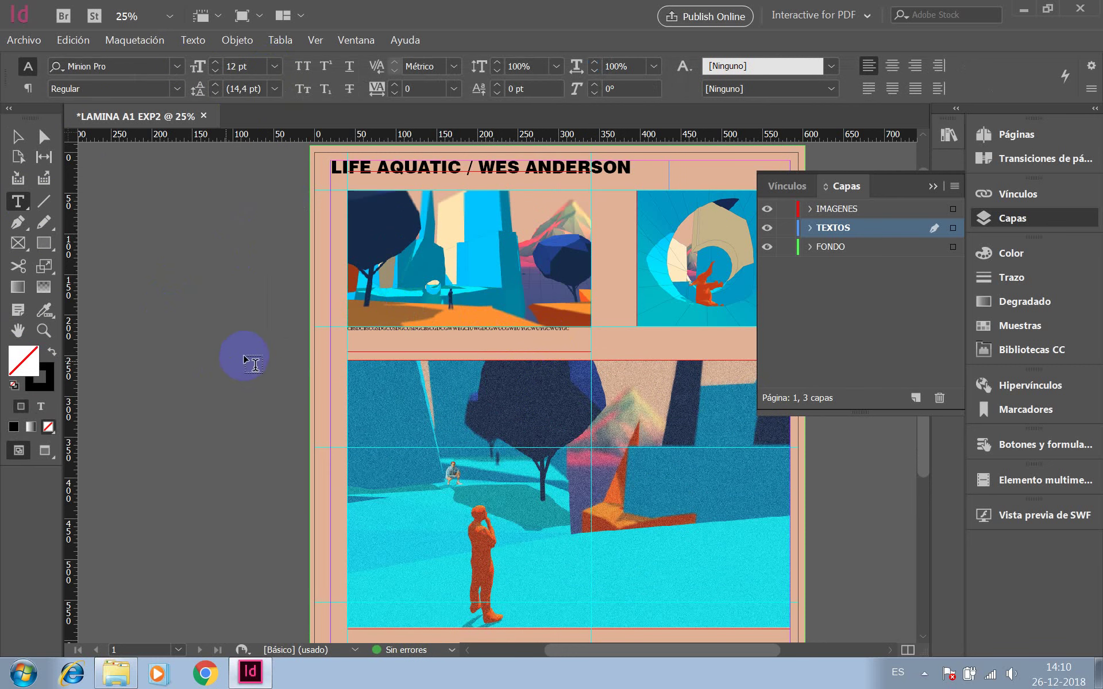
- Examine the placeholder caption's size and alignment under the first scene image, up close and on the full sheet
drag(503, 345, 550, 424)
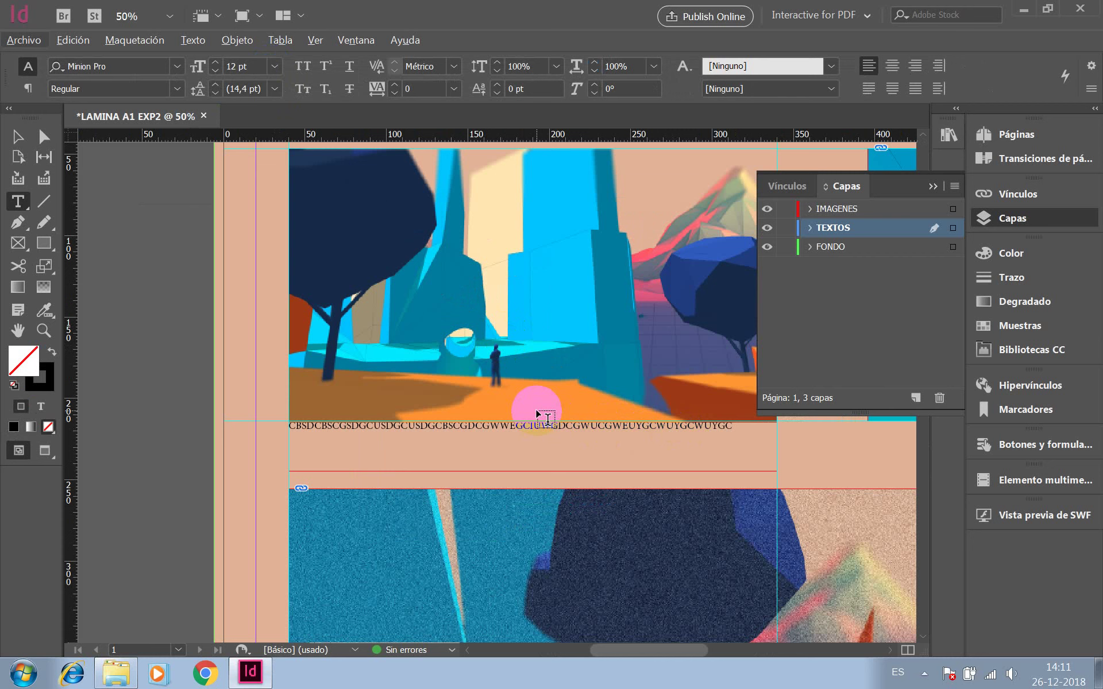
click(634, 375)
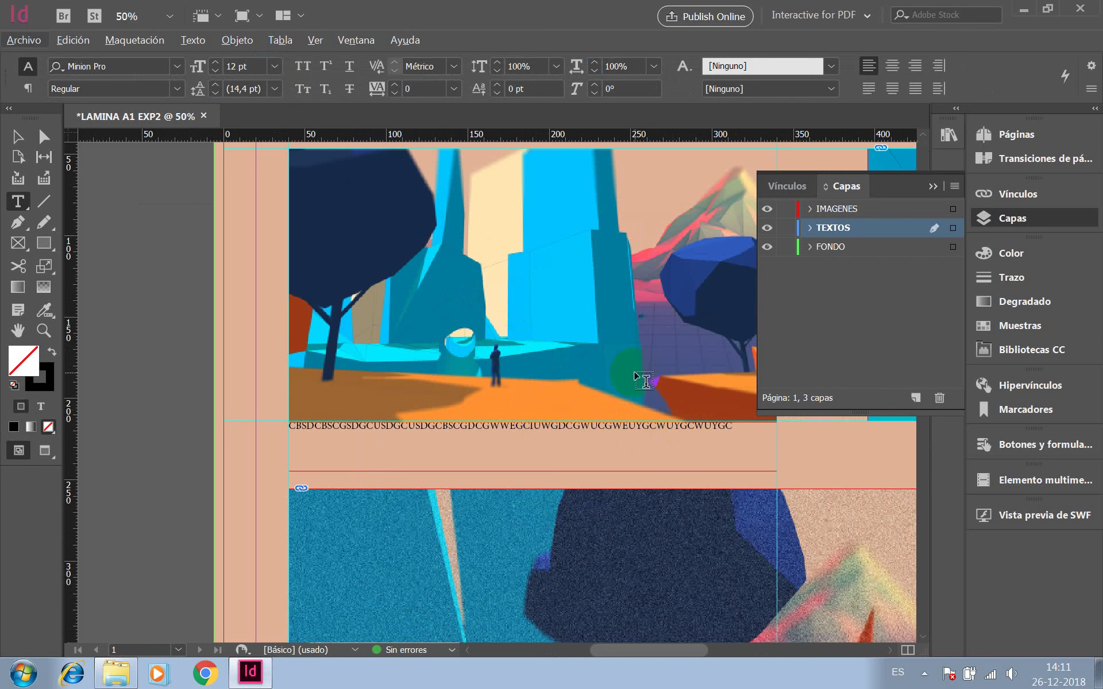
click(314, 425)
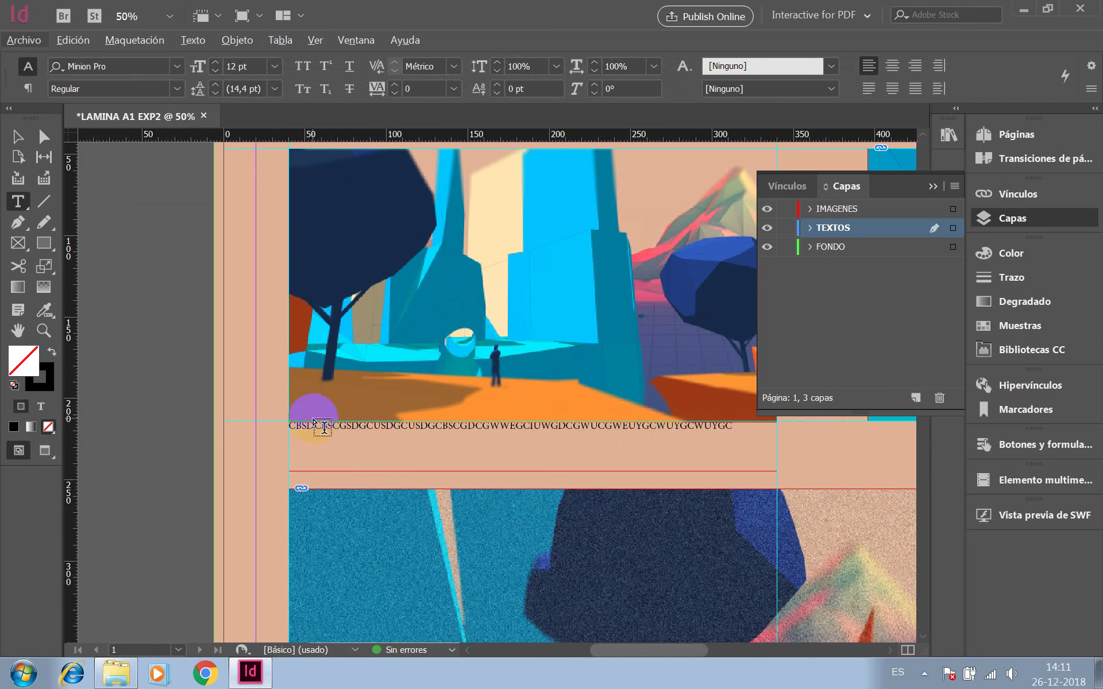
click(333, 424)
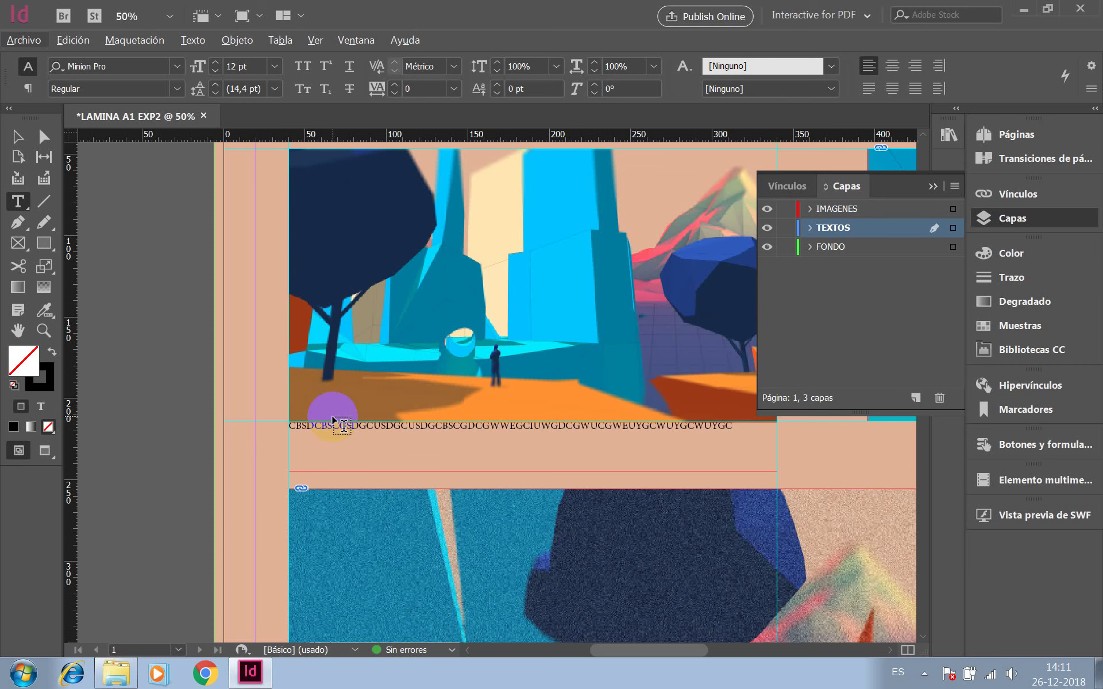
scroll(327, 414, up, 2)
scroll(315, 399, down, 4)
scroll(588, 379, up, 1)
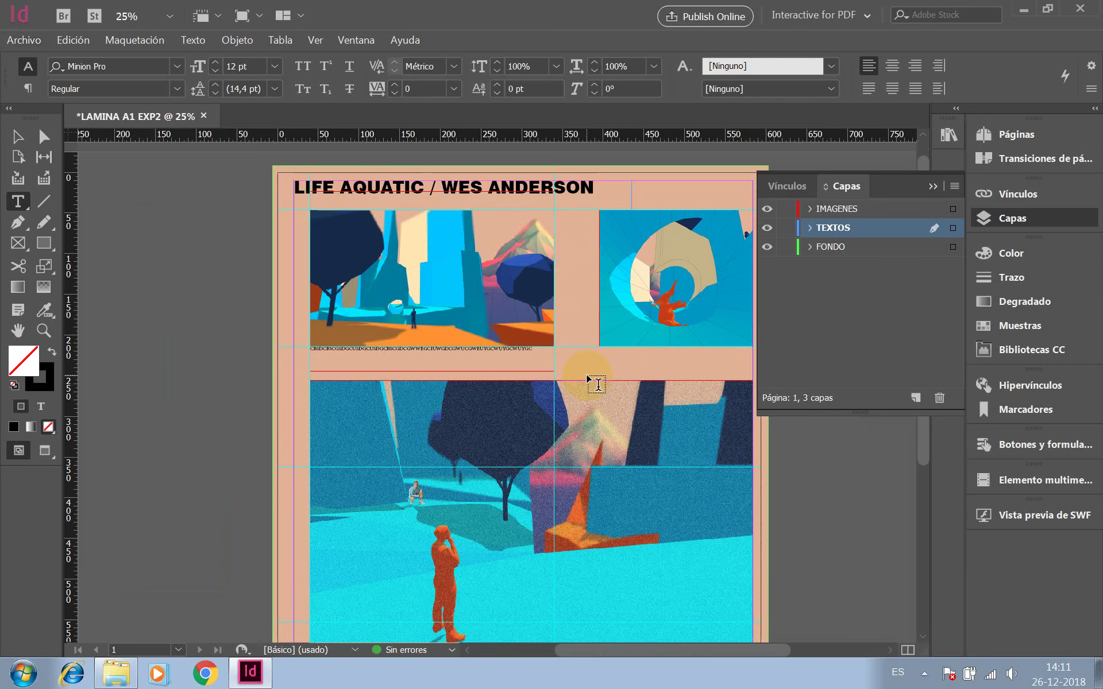
scroll(591, 379, down, 1)
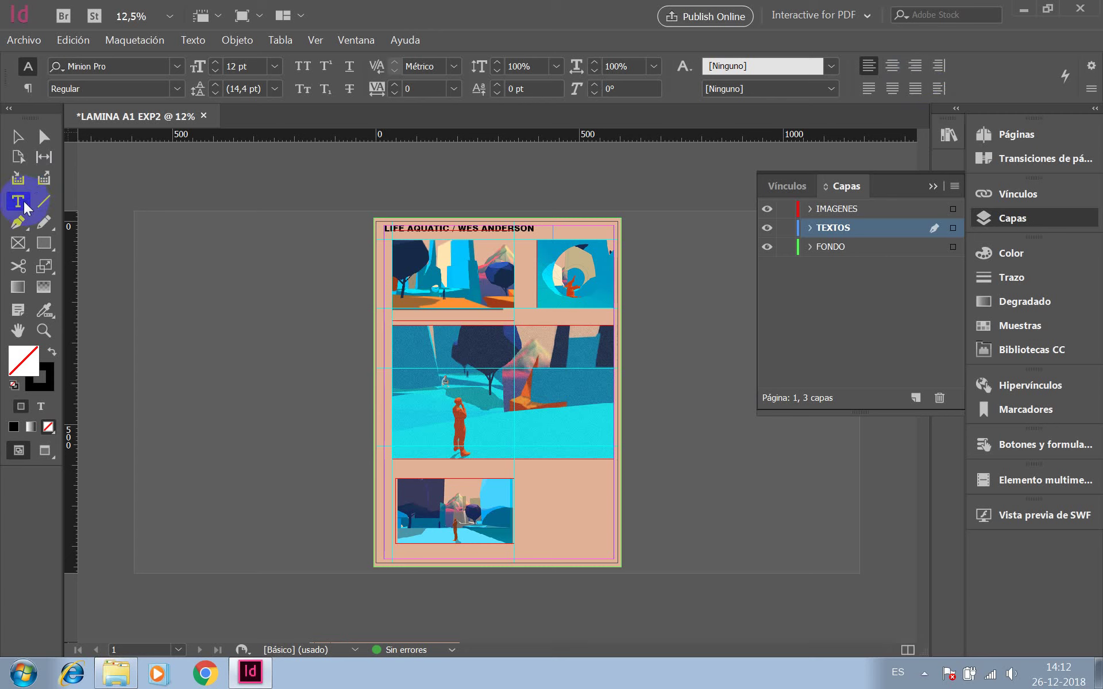
- Colour the LIFE AQUATIC / WES ANDERSON title orange (#e87929), sampling the orange ground of the first scene image and raising red to 232
drag(481, 228, 413, 213)
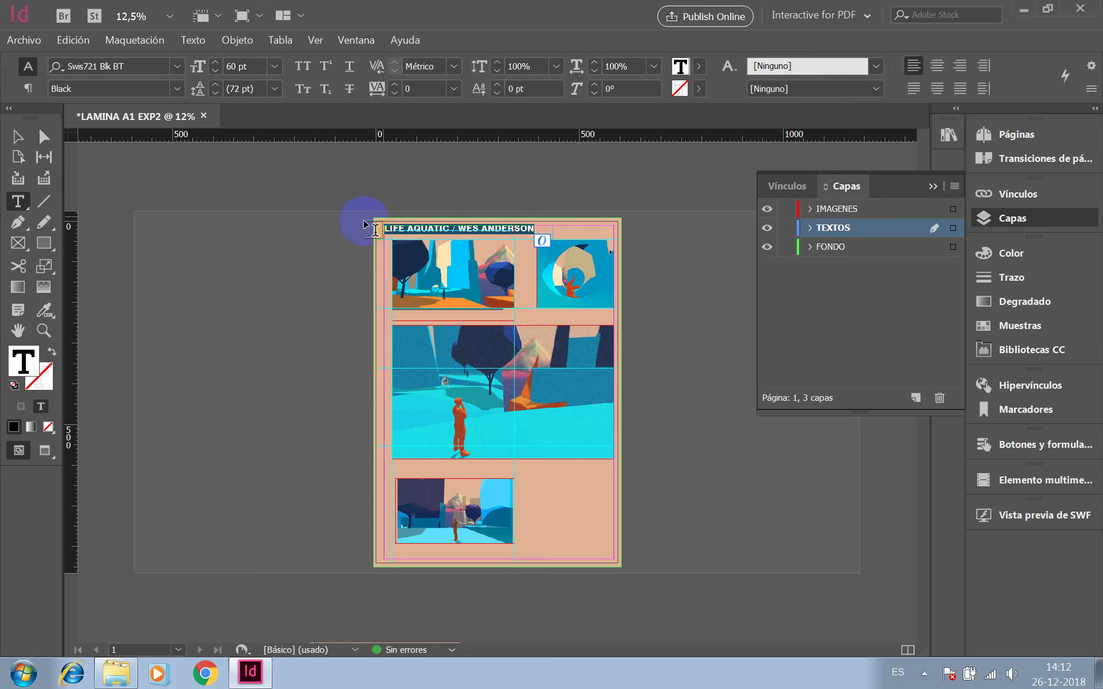
double_click(24, 358)
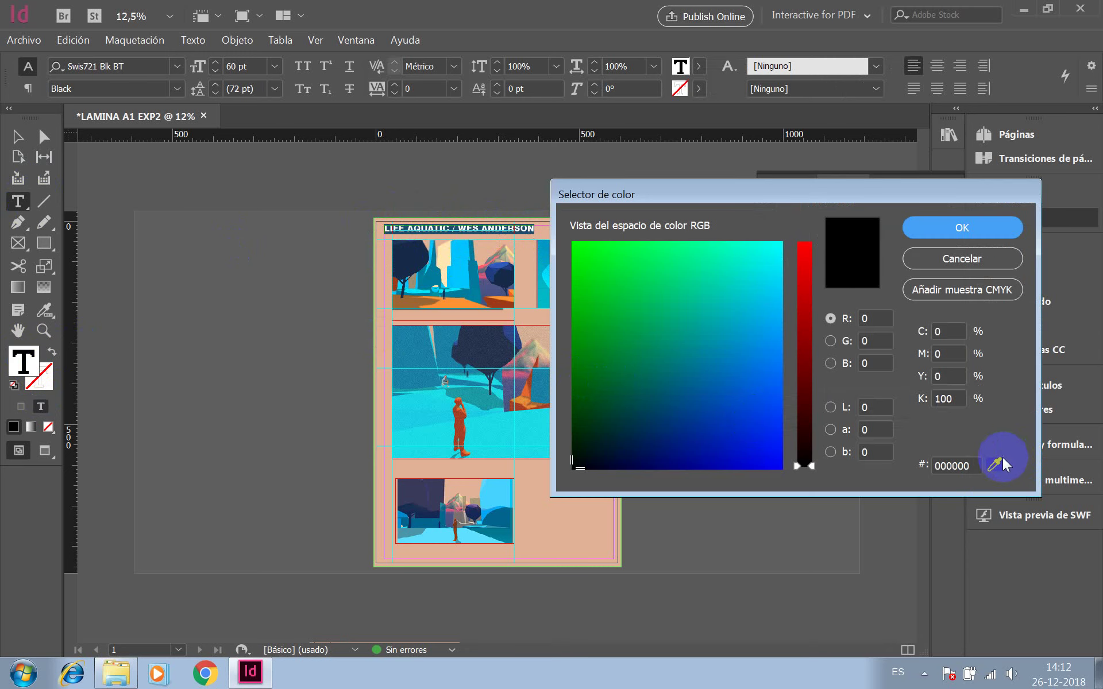
click(995, 464)
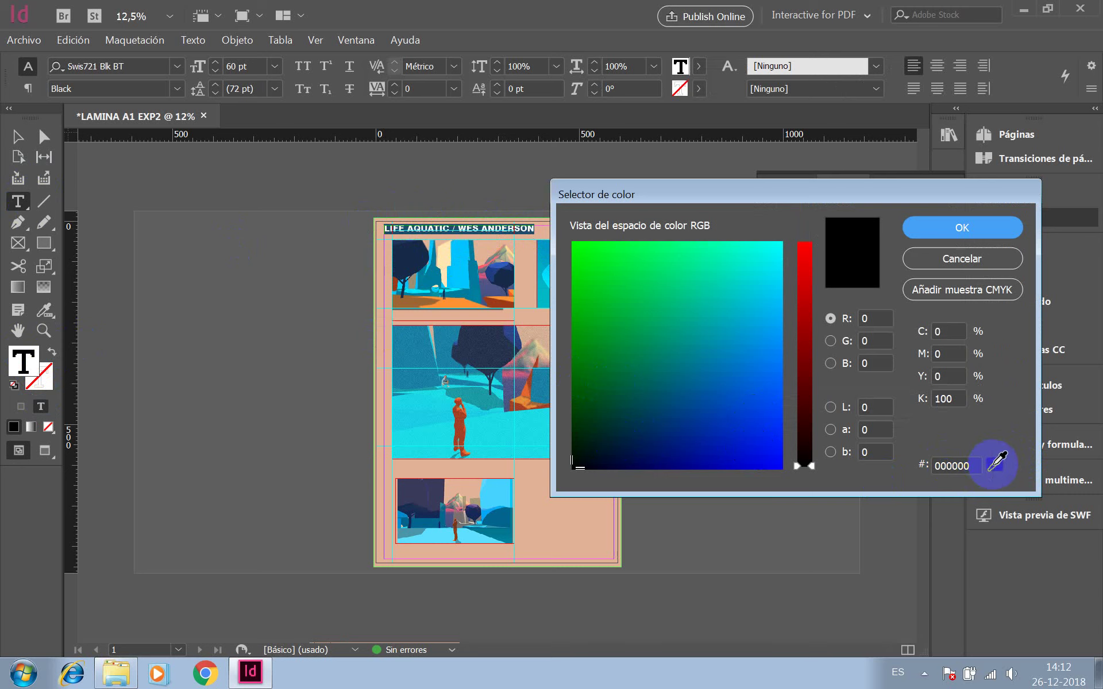
drag(492, 431, 459, 408)
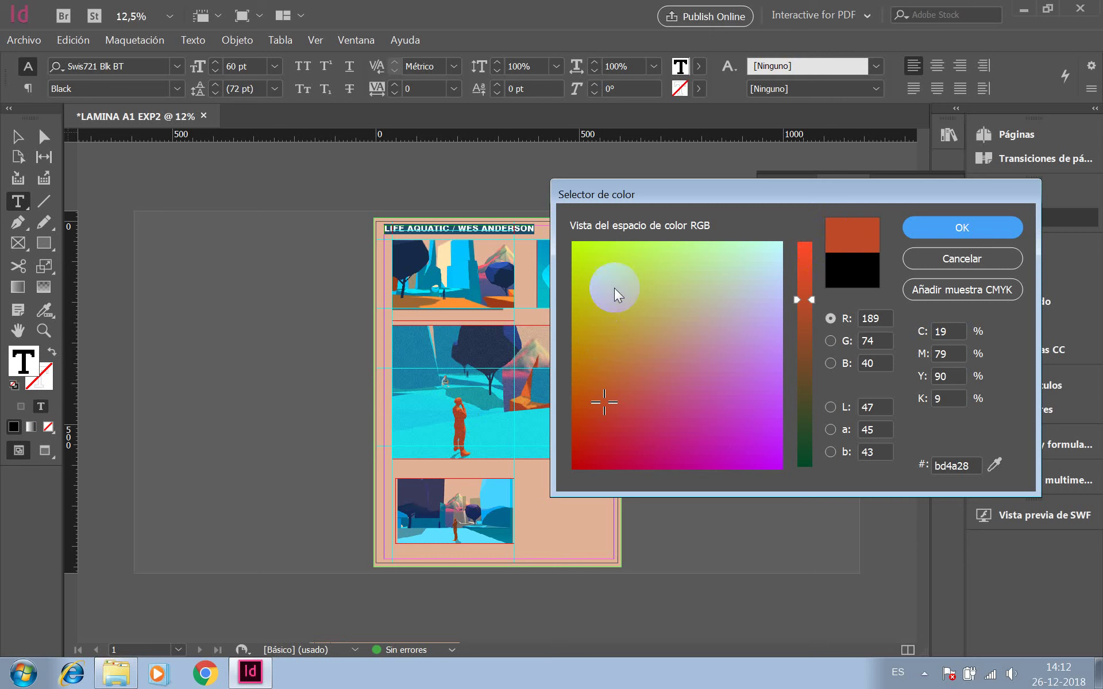
drag(994, 464, 498, 303)
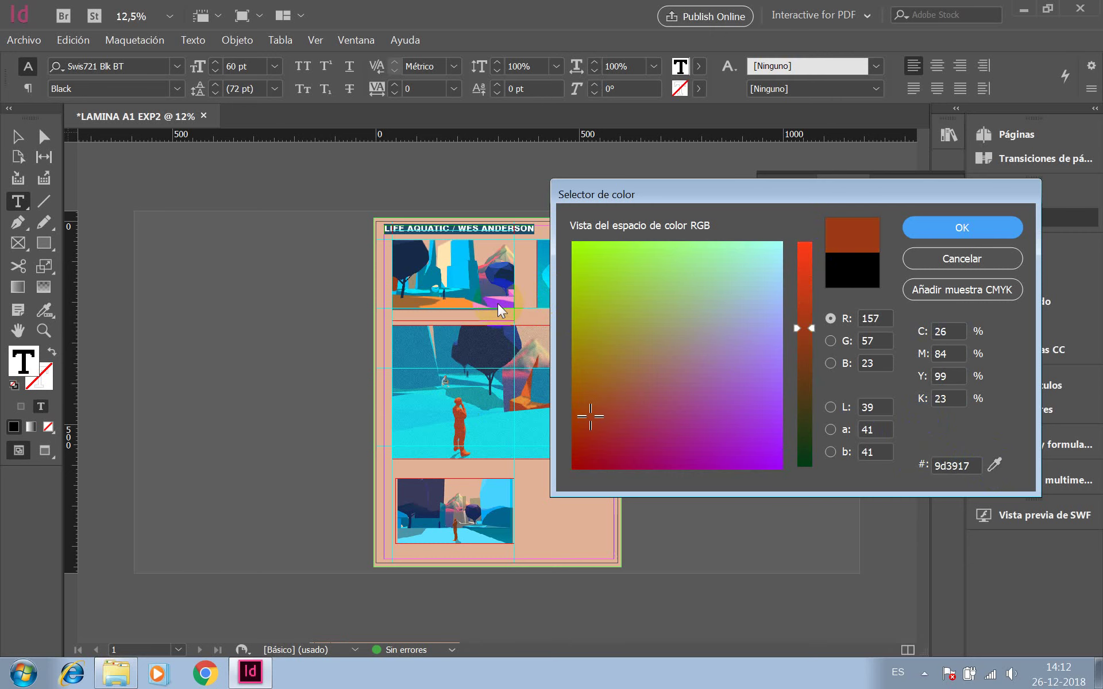
drag(994, 464, 506, 301)
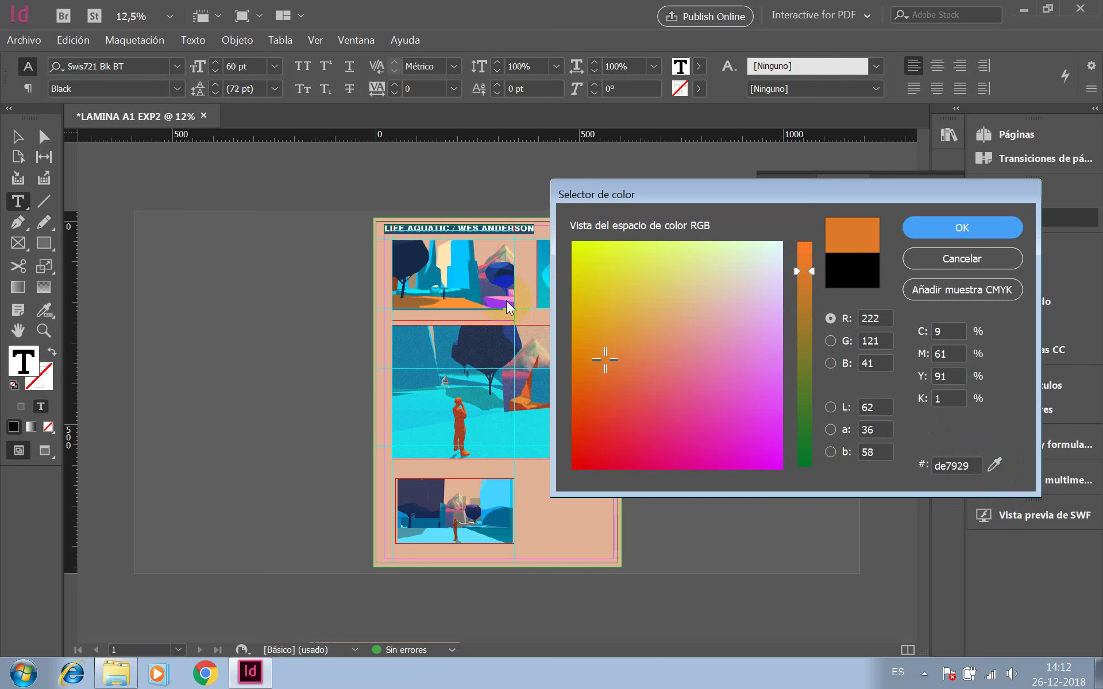
drag(818, 271, 816, 261)
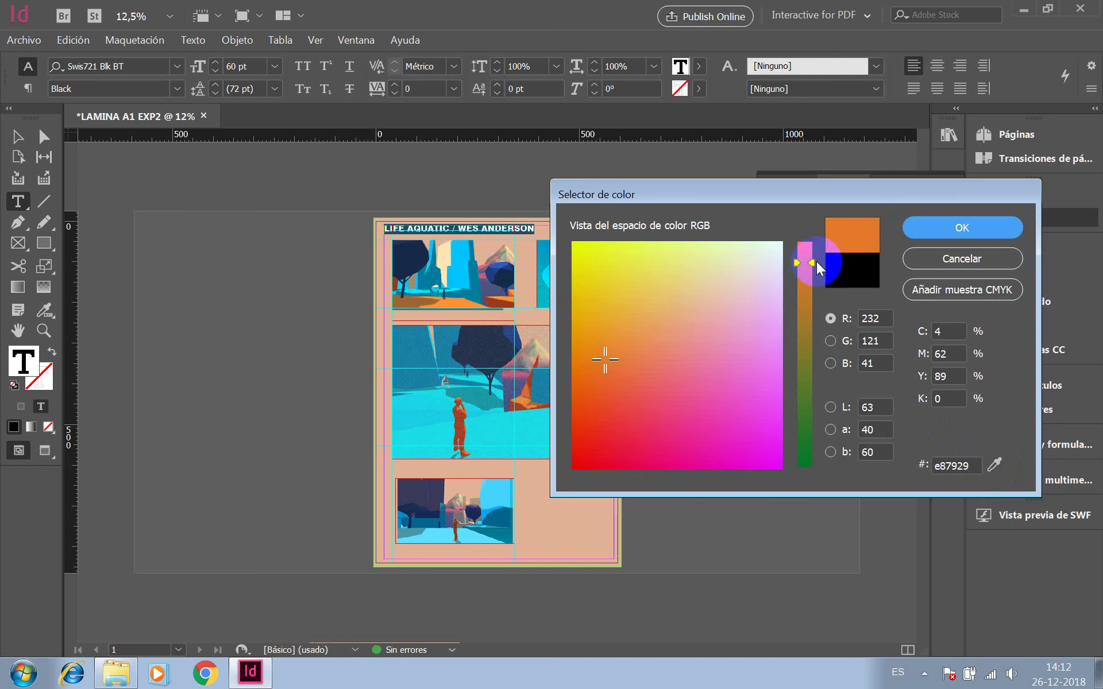
click(931, 225)
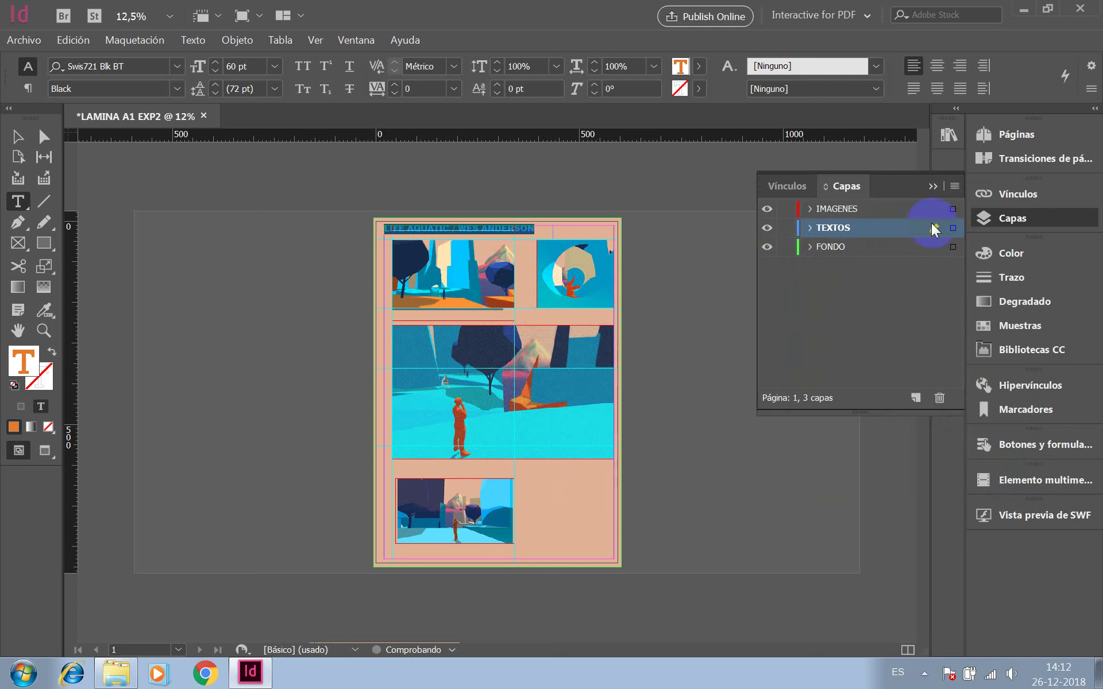
click(15, 136)
click(712, 281)
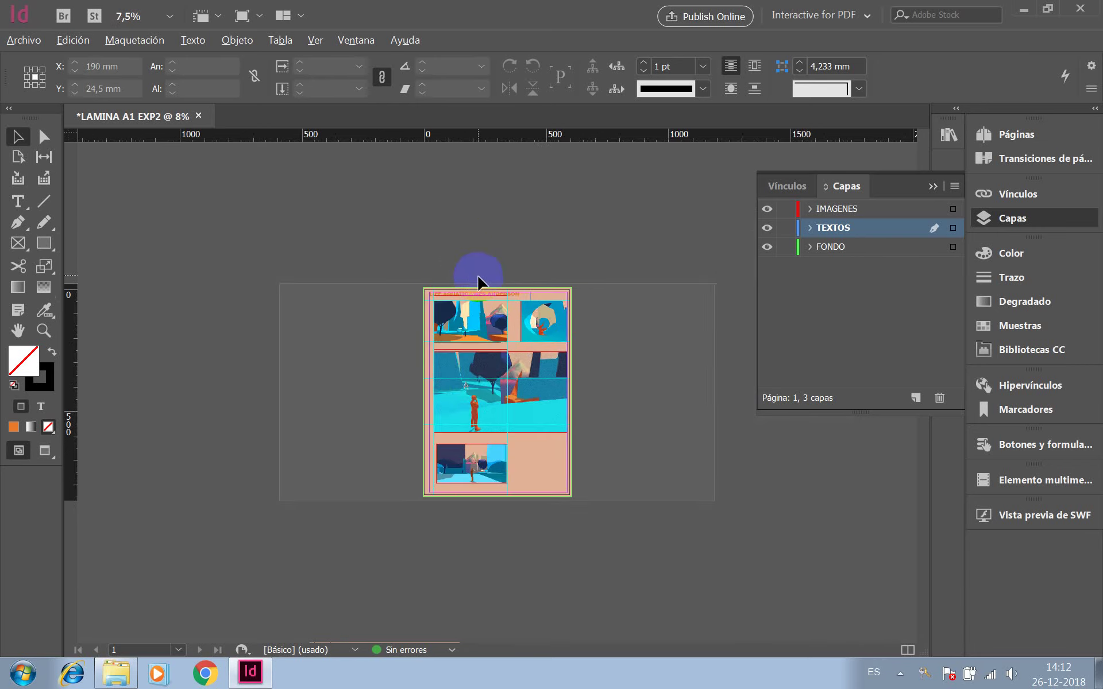
- Resize the title's text frame so both its sides line up with the edges of the first scene image below it
scroll(474, 276, up, 2)
scroll(529, 274, up, 1)
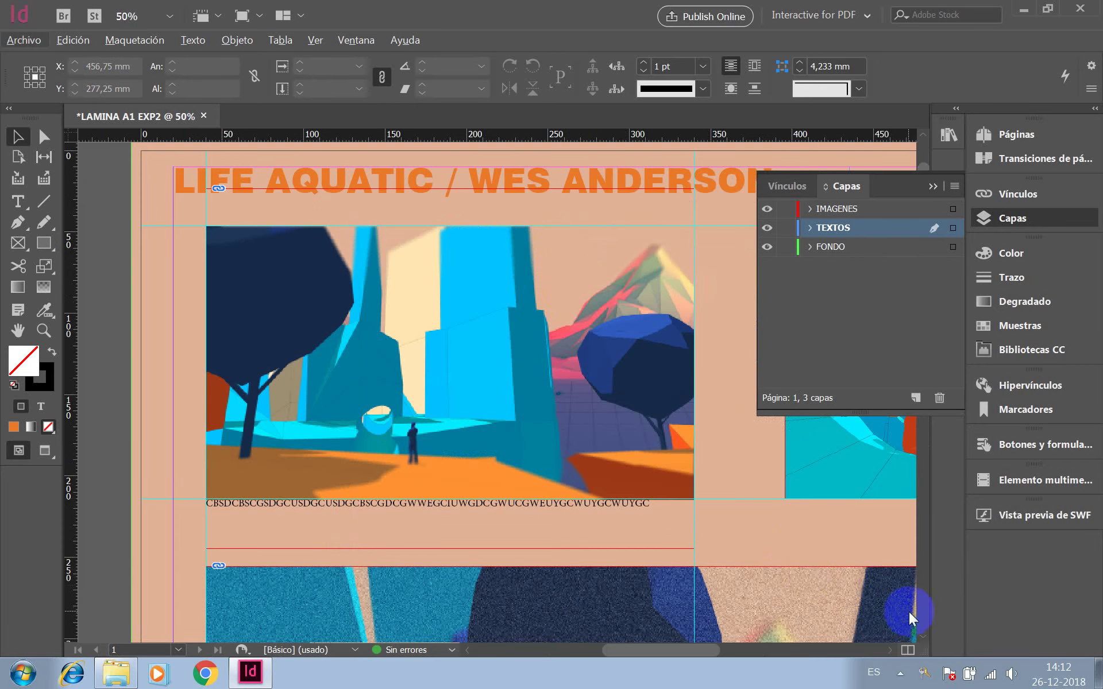
click(382, 175)
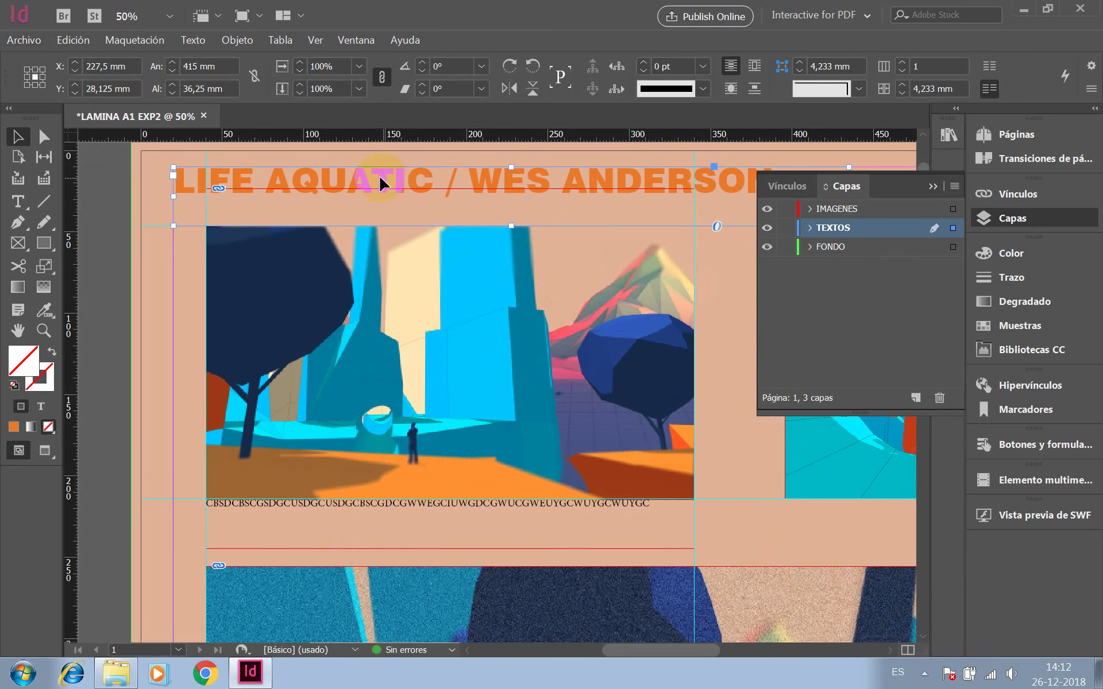
drag(172, 195, 205, 196)
scroll(474, 214, down, 2)
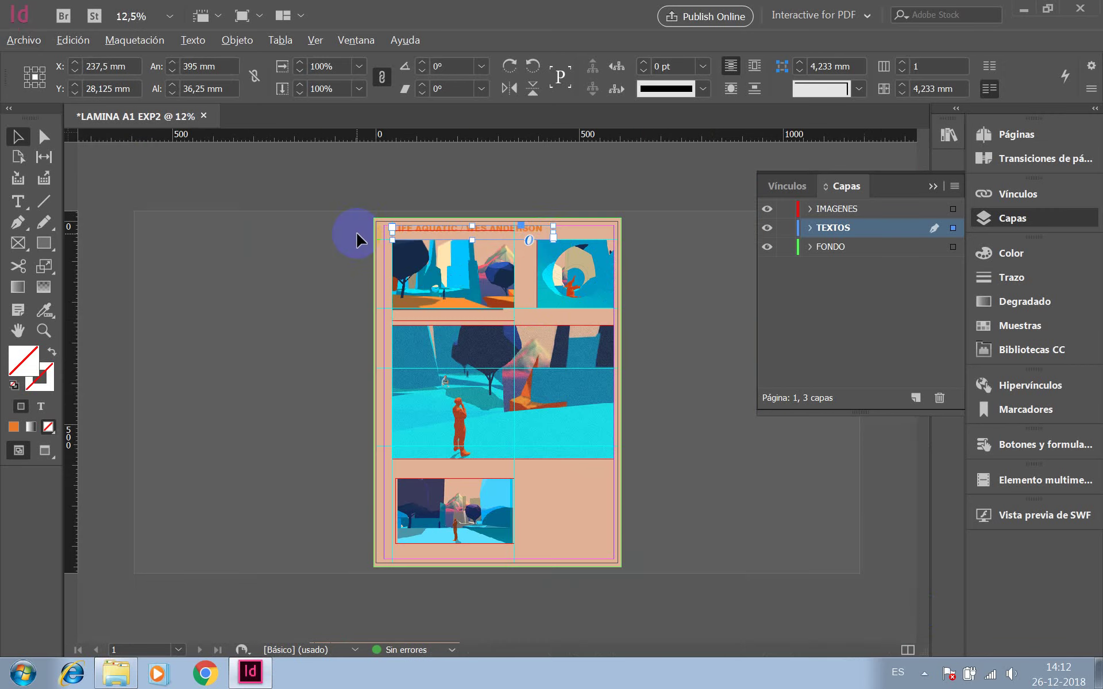
scroll(357, 239, up, 2)
scroll(485, 214, down, 1)
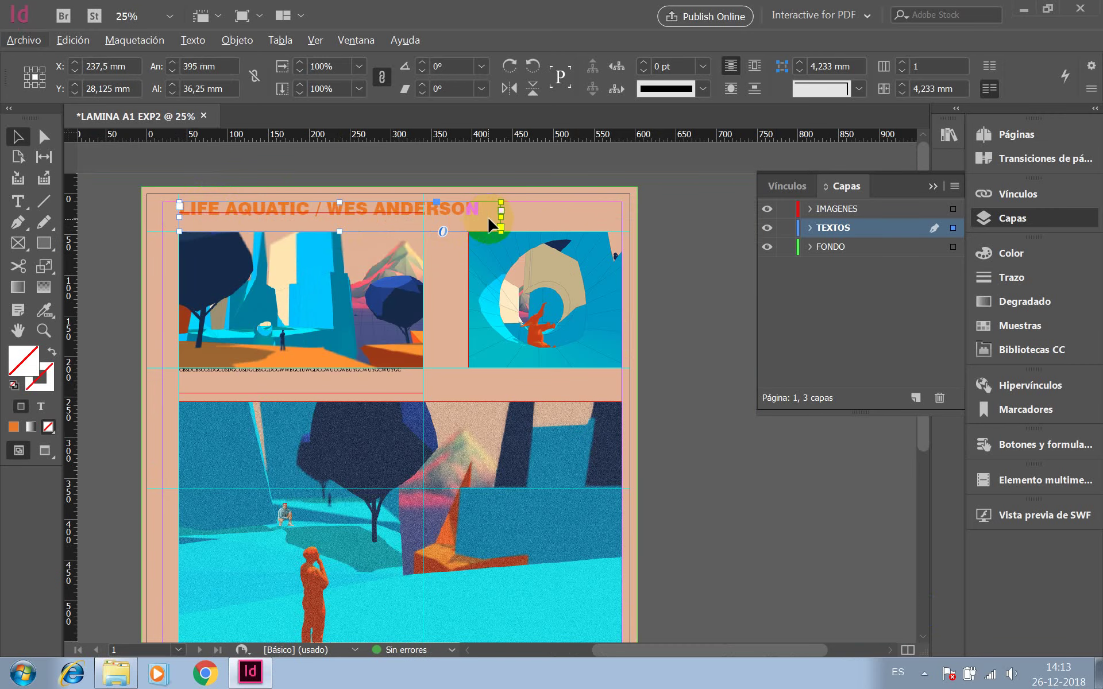
drag(501, 216, 222, 172)
- Try font sizes of 50, 45 and 30 pt on the LIFE AQUATIC / WES part of the title
double_click(337, 205)
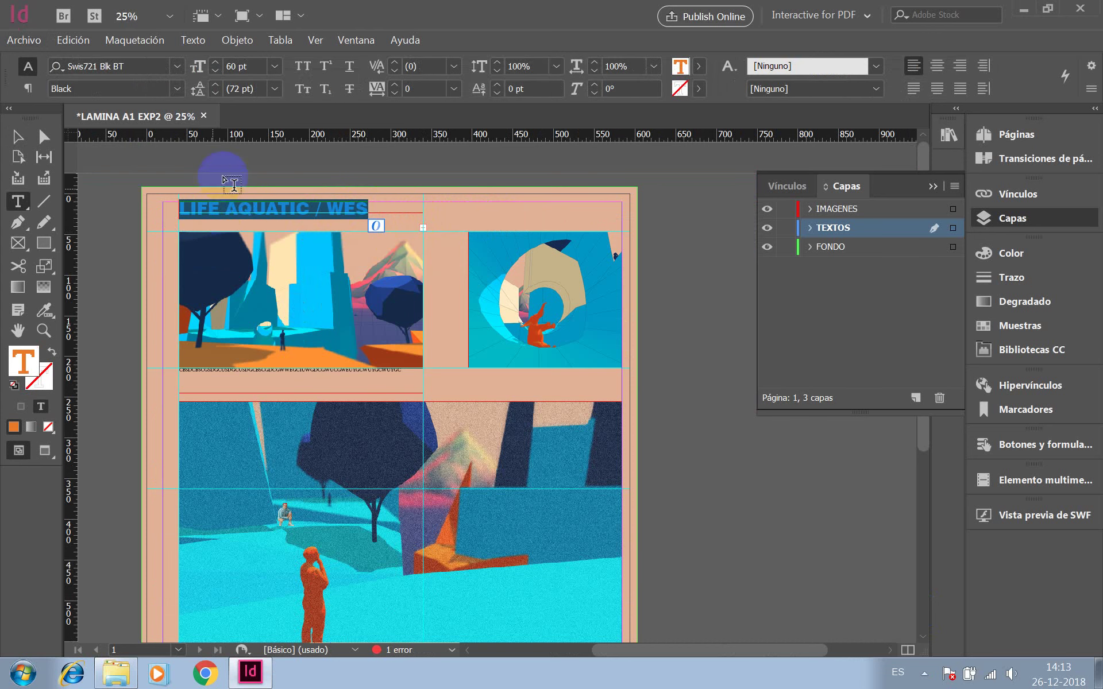
double_click(232, 66)
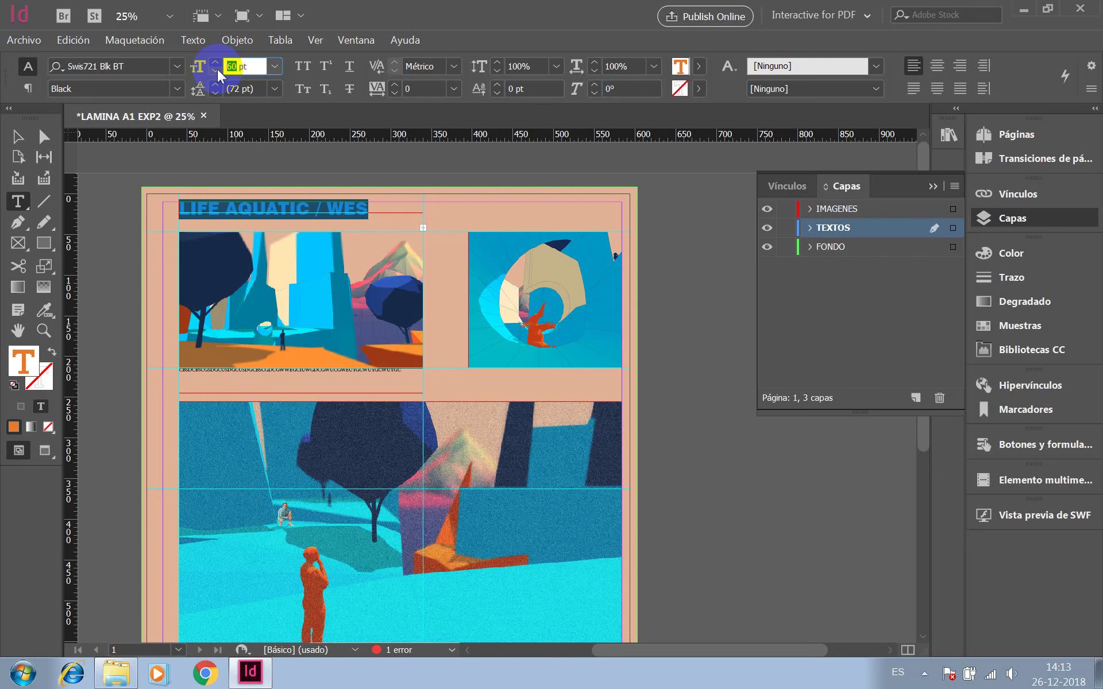
text(50)
key(Return)
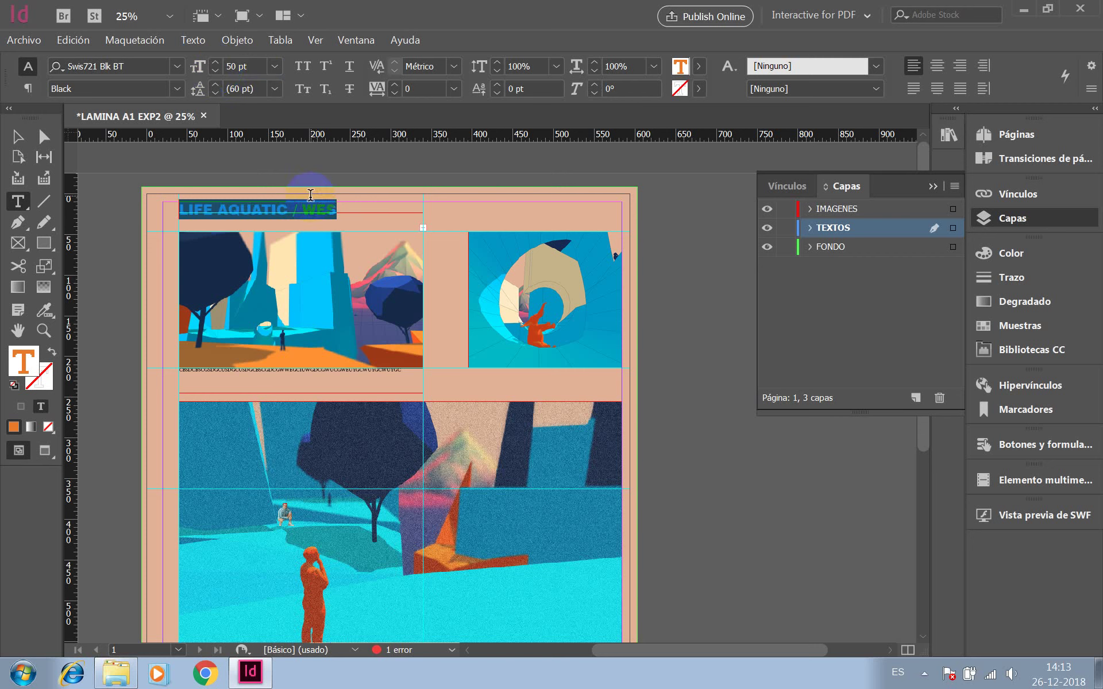
triple_click(316, 208)
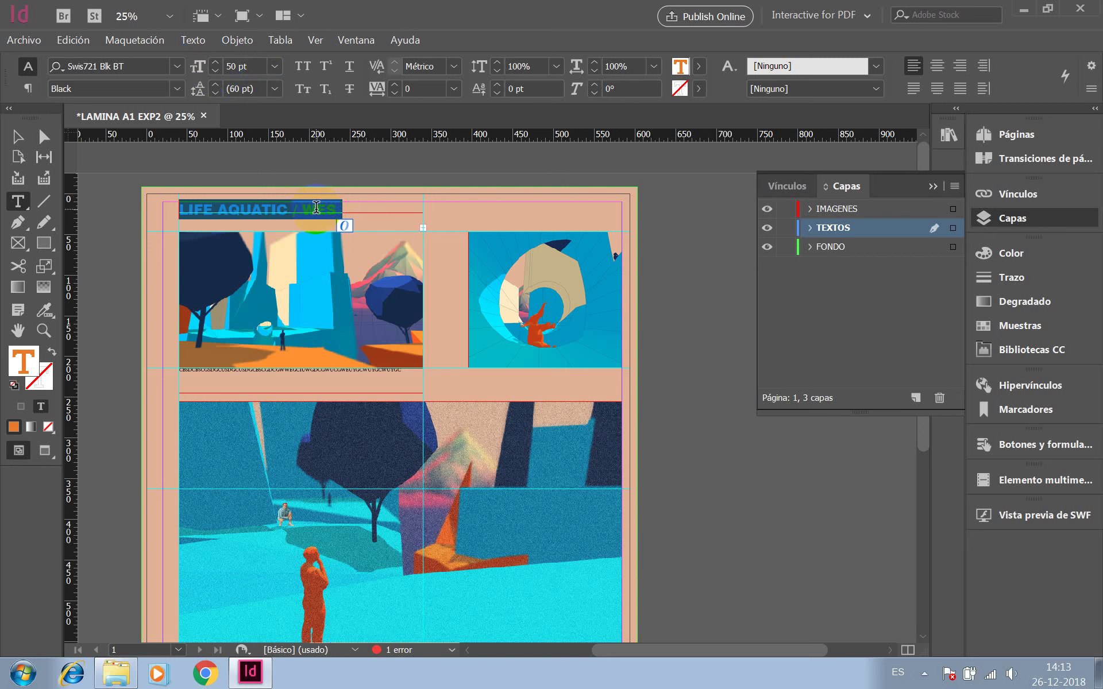
click(244, 66)
text(50)
key(Return)
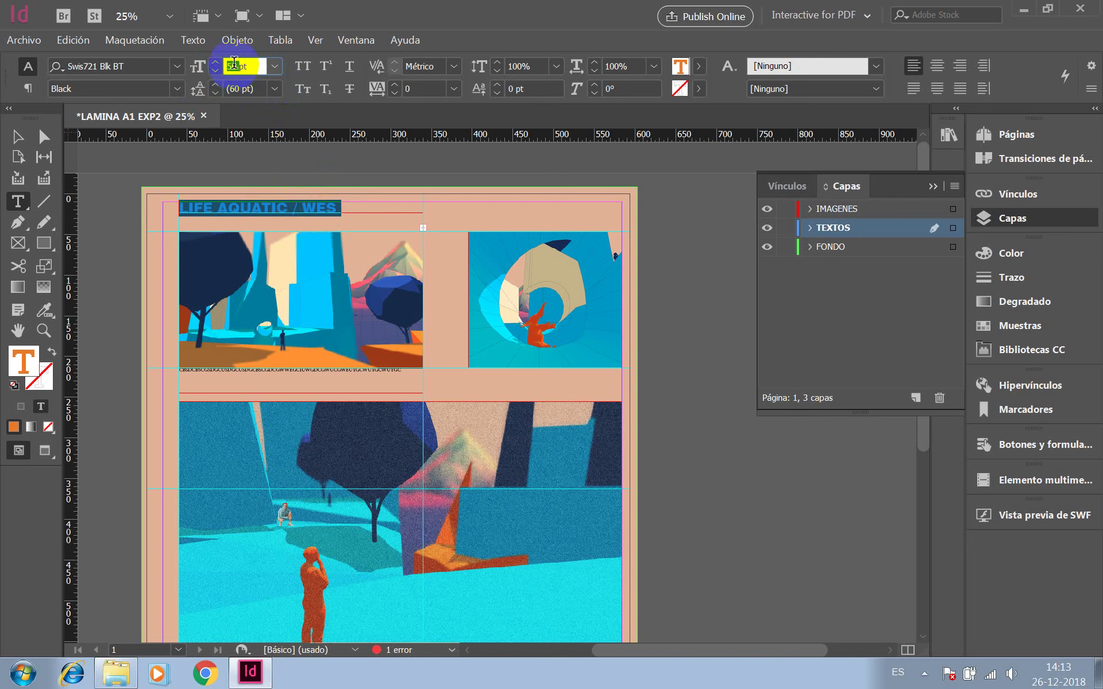
text(45)
key(Return)
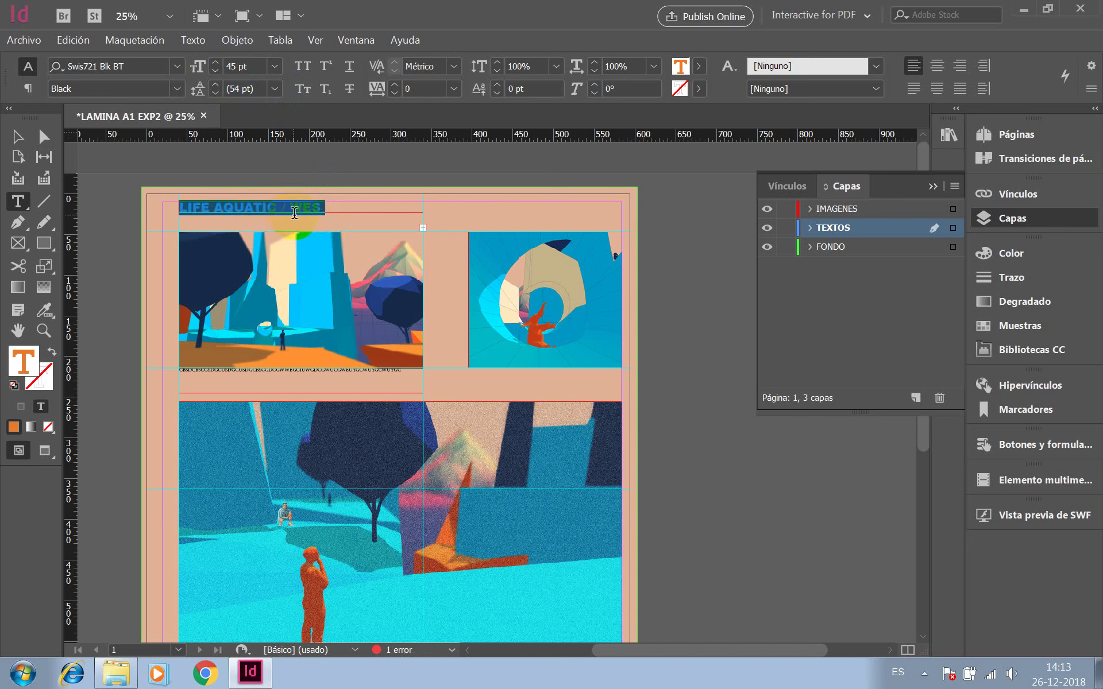
double_click(233, 67)
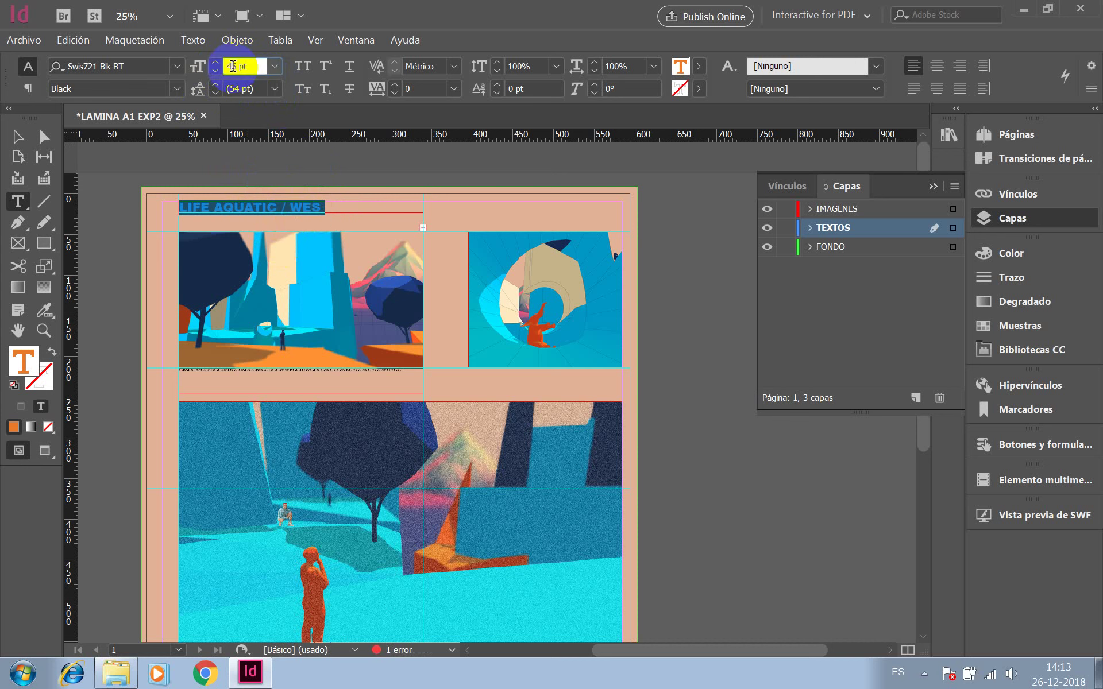
text(30)
key(Return)
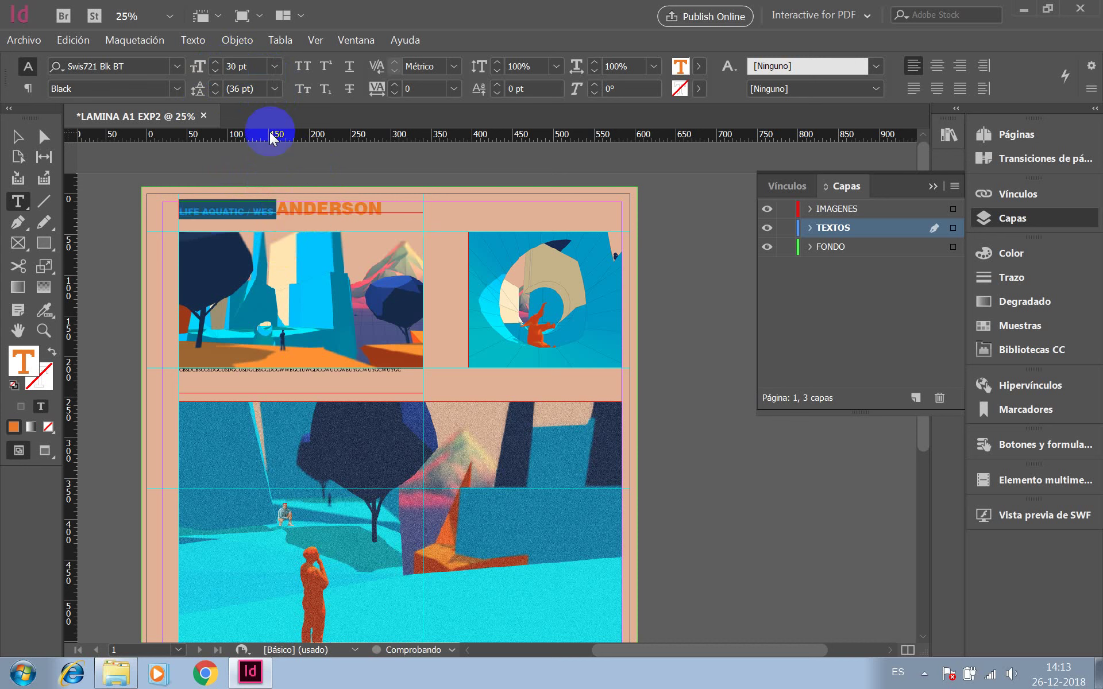
- Select the whole title, try font sizes of 45 and 50 pt, and set it to 48 pt
double_click(379, 212)
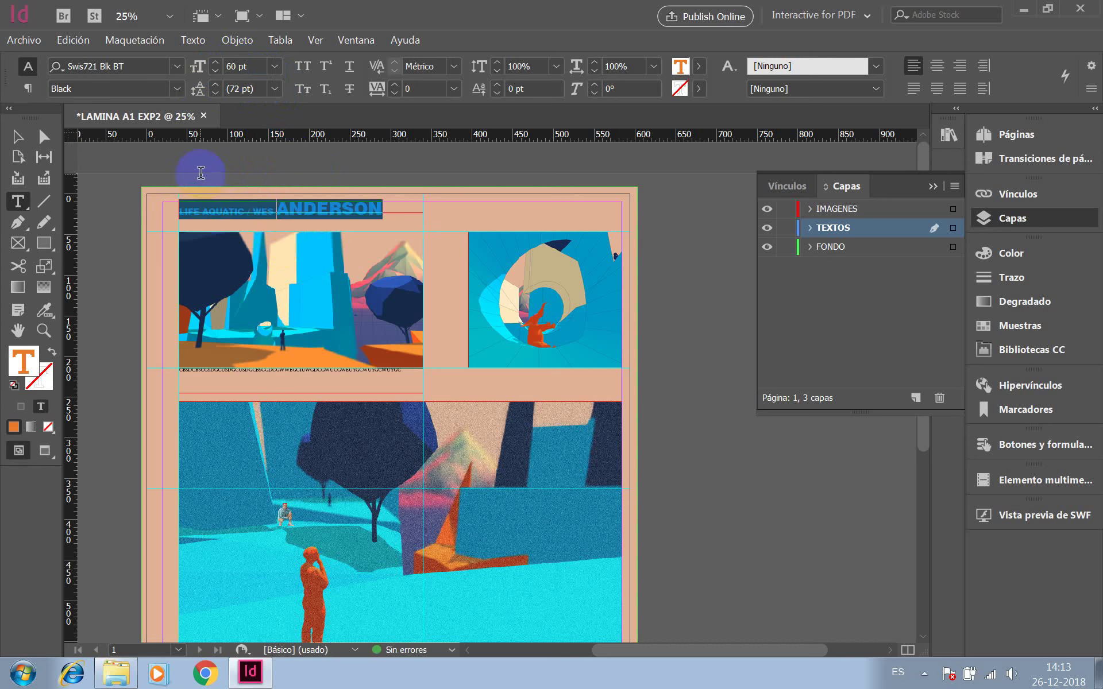
double_click(232, 67)
text(45)
key(Return)
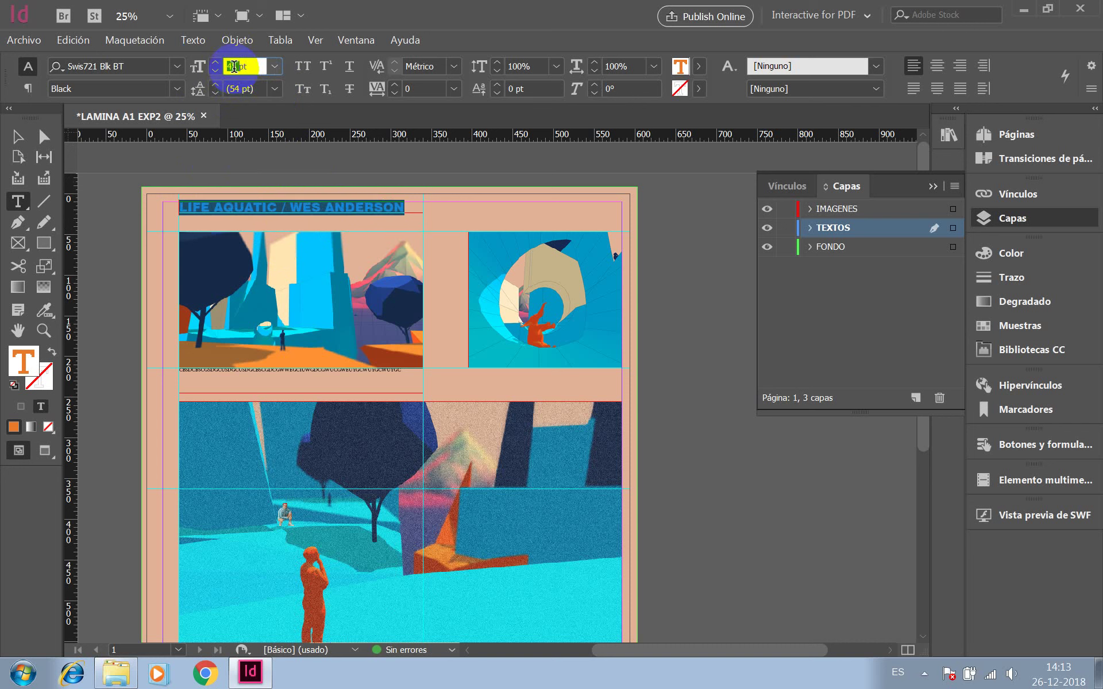
text(50)
key(Return)
double_click(232, 68)
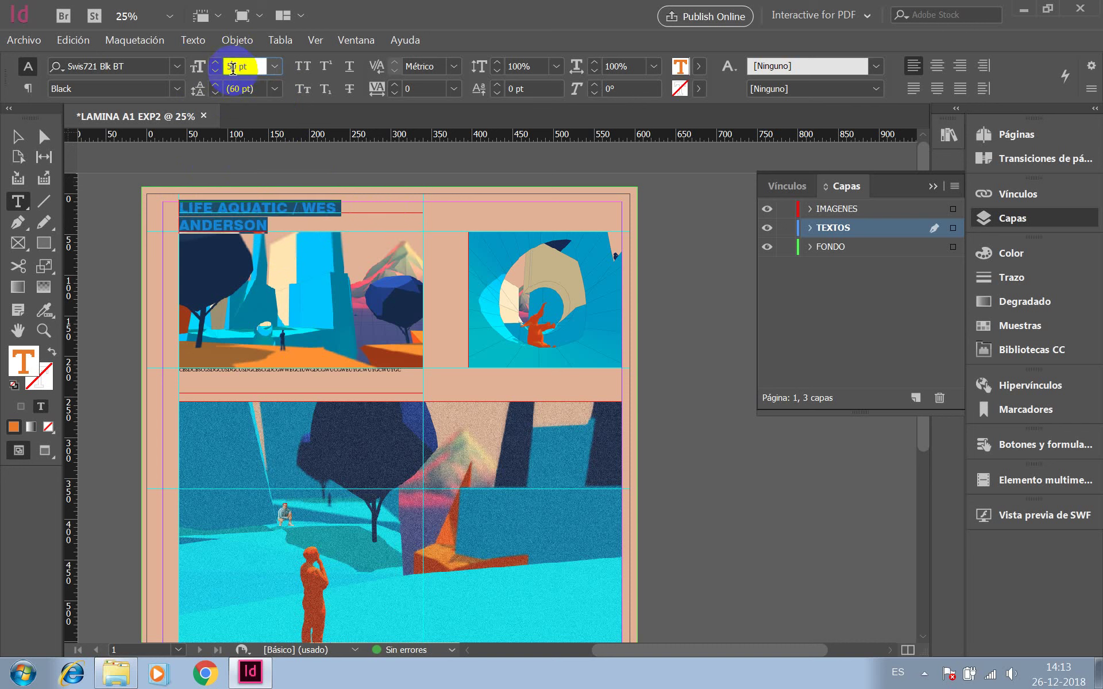
text(48pt)
key(Return)
click(438, 212)
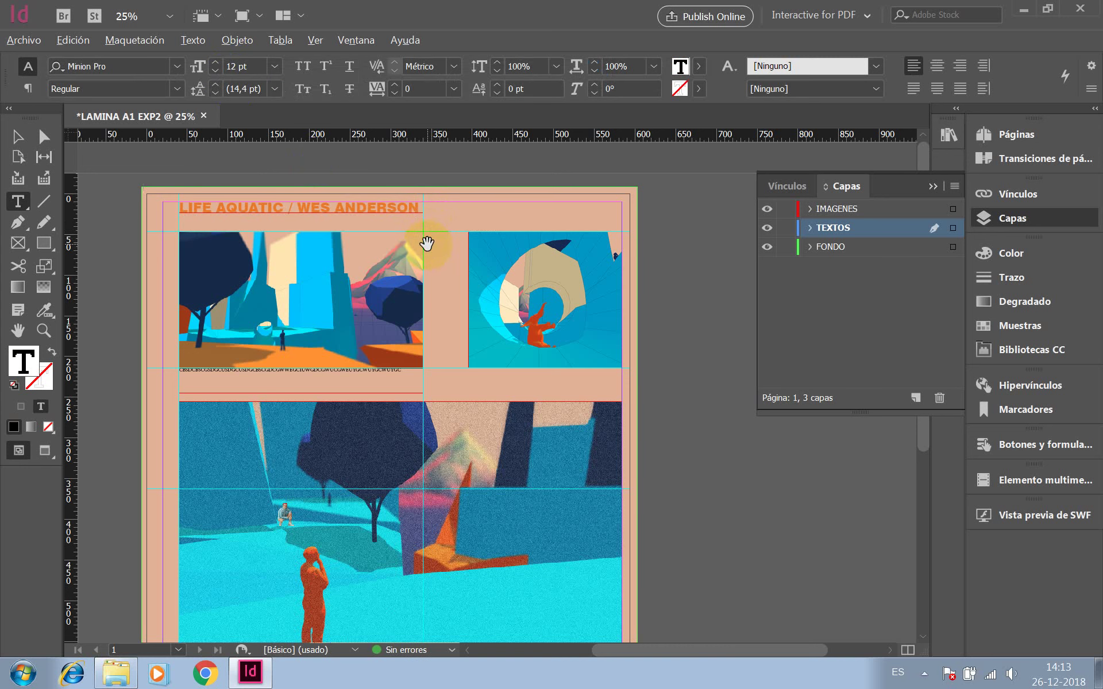
key(ctrl+minus)
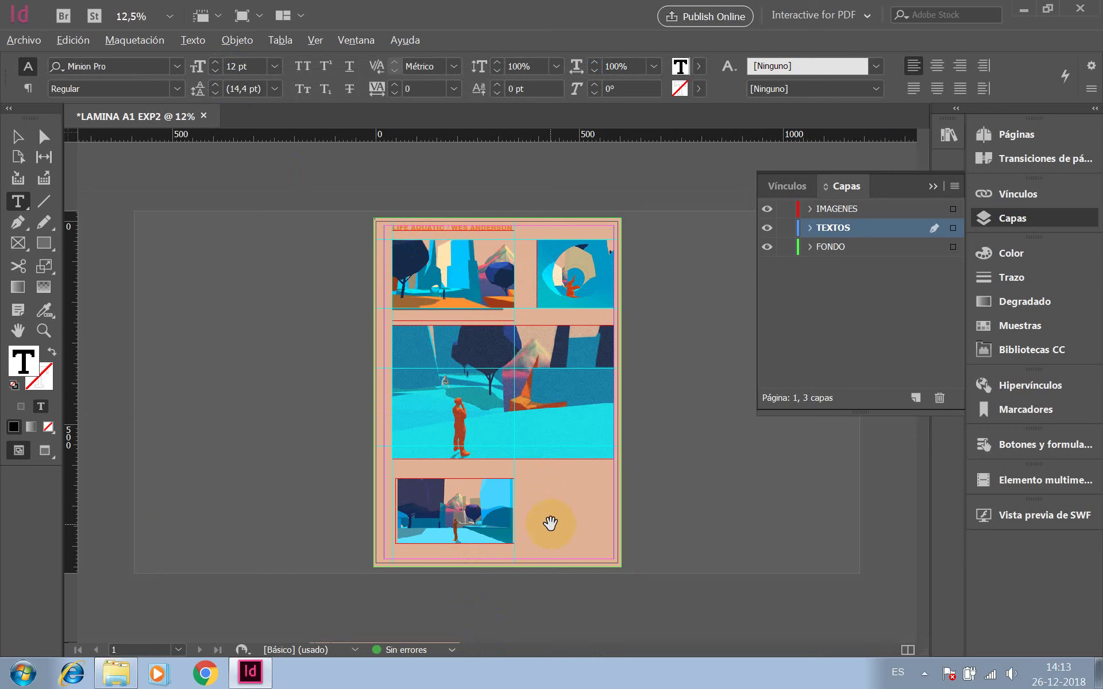
key(ctrl+equal)
key(ctrl+minus)
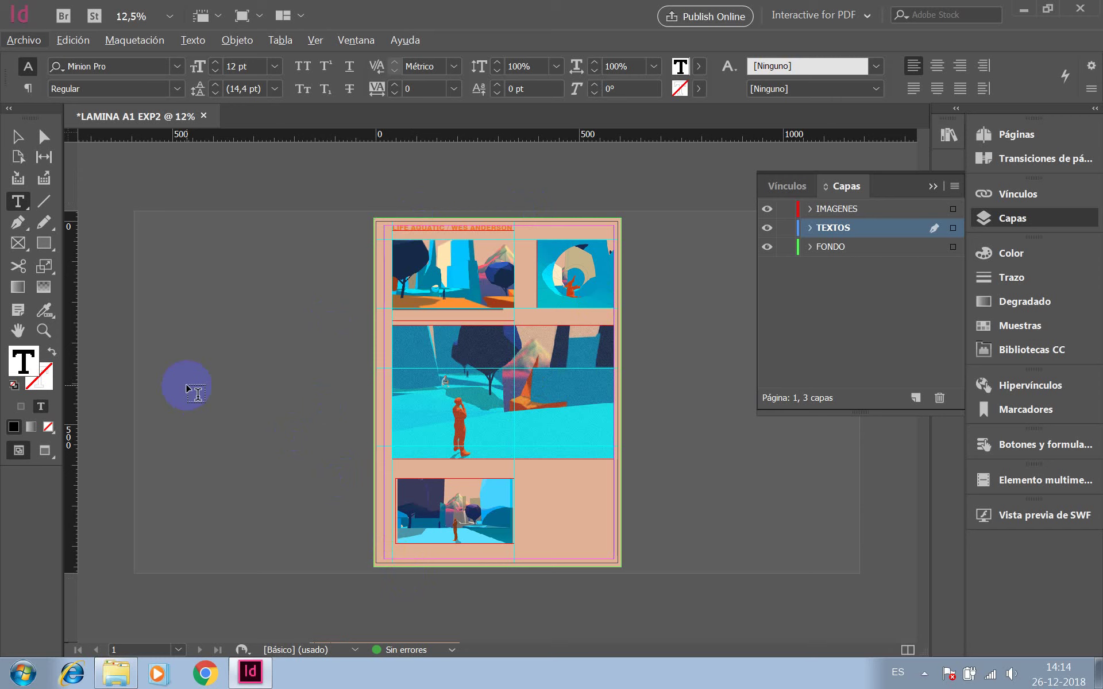
- Start exporting the sheet as Adobe PDF (Imprimir), named LAMINA A1 EXP2, into the EXPRE 2 folder on the Desktop, up to the PDF export settings
click(29, 41)
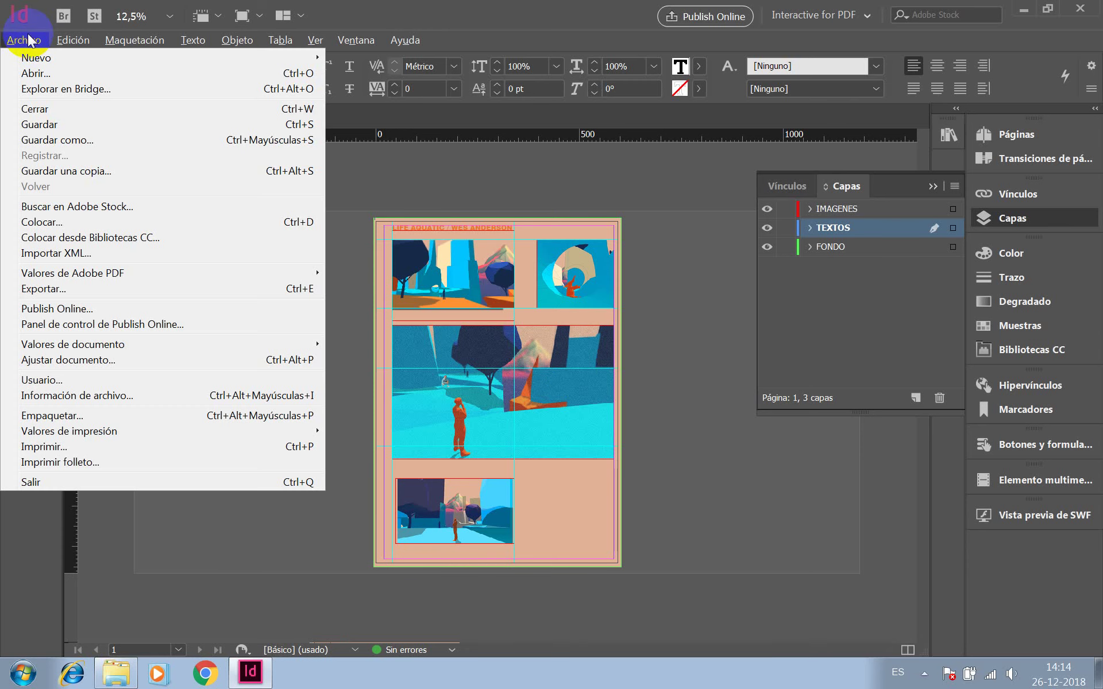
click(61, 288)
click(473, 437)
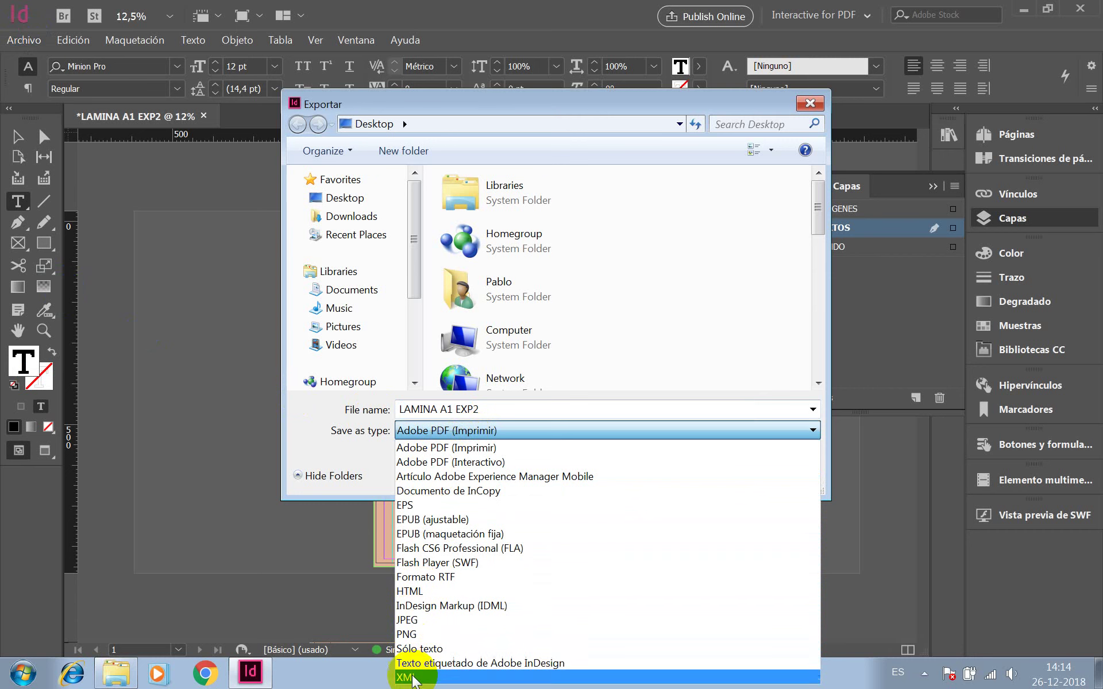
click(438, 449)
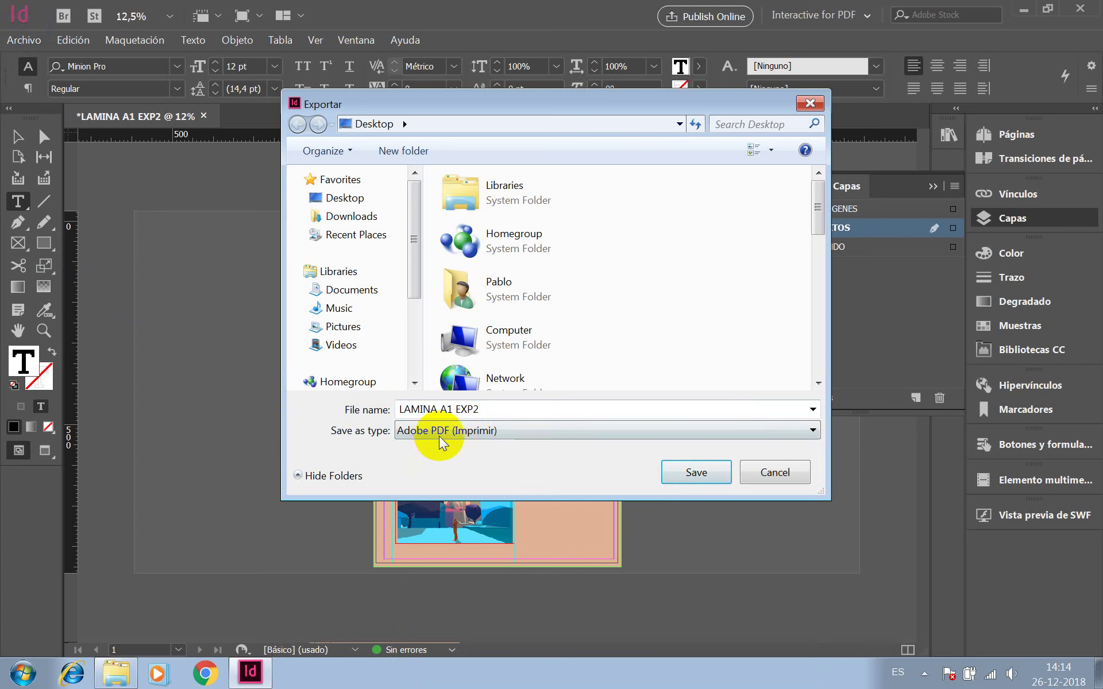
click(351, 201)
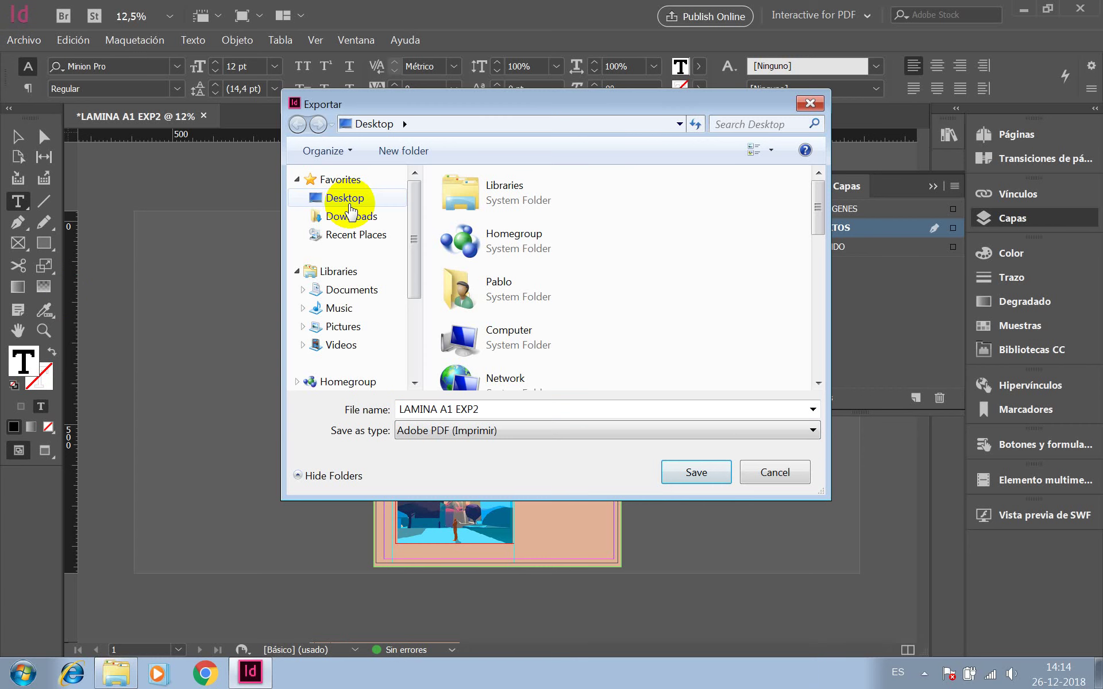
click(351, 205)
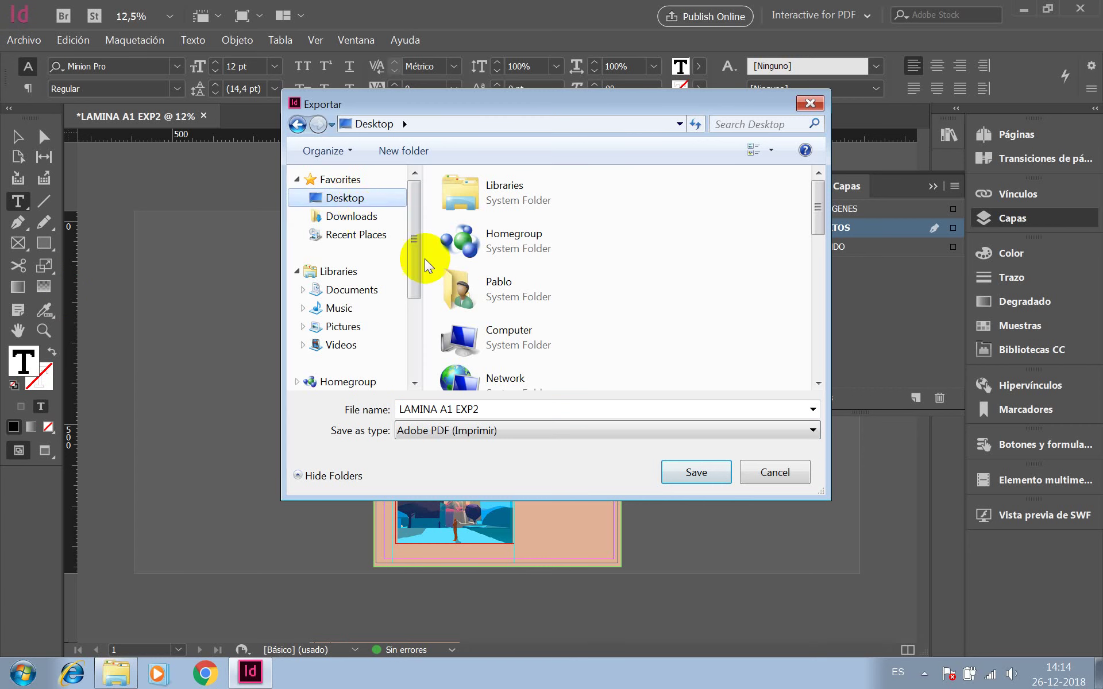
scroll(523, 305, down, 2)
scroll(522, 307, up, 2)
drag(816, 220, 817, 307)
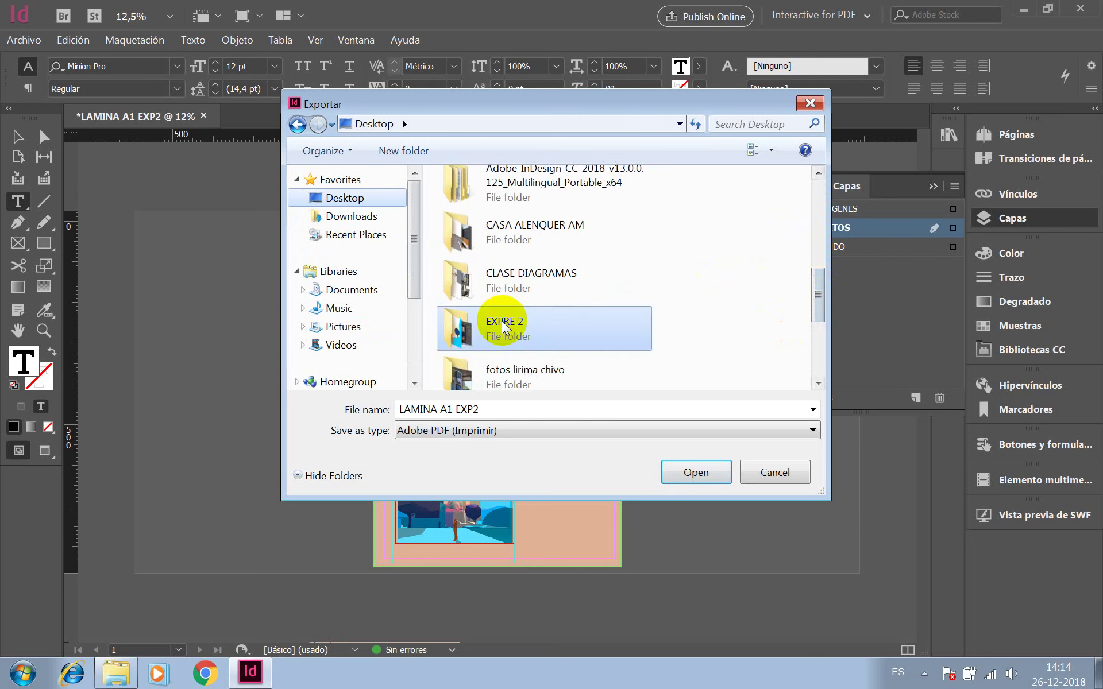
double_click(470, 322)
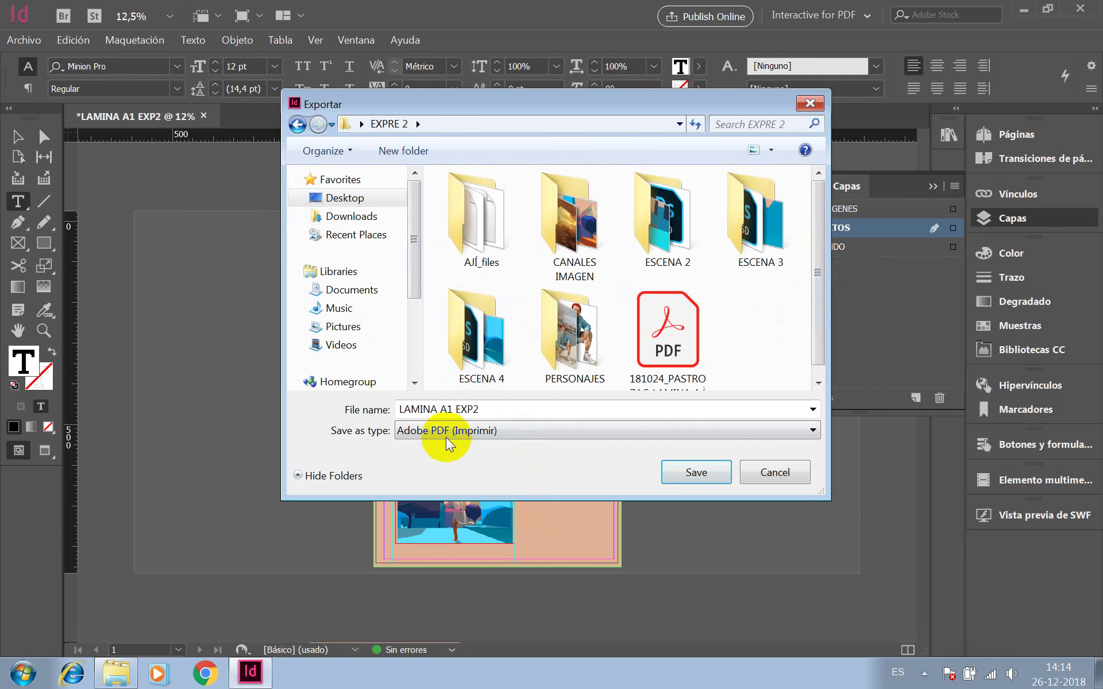
click(694, 474)
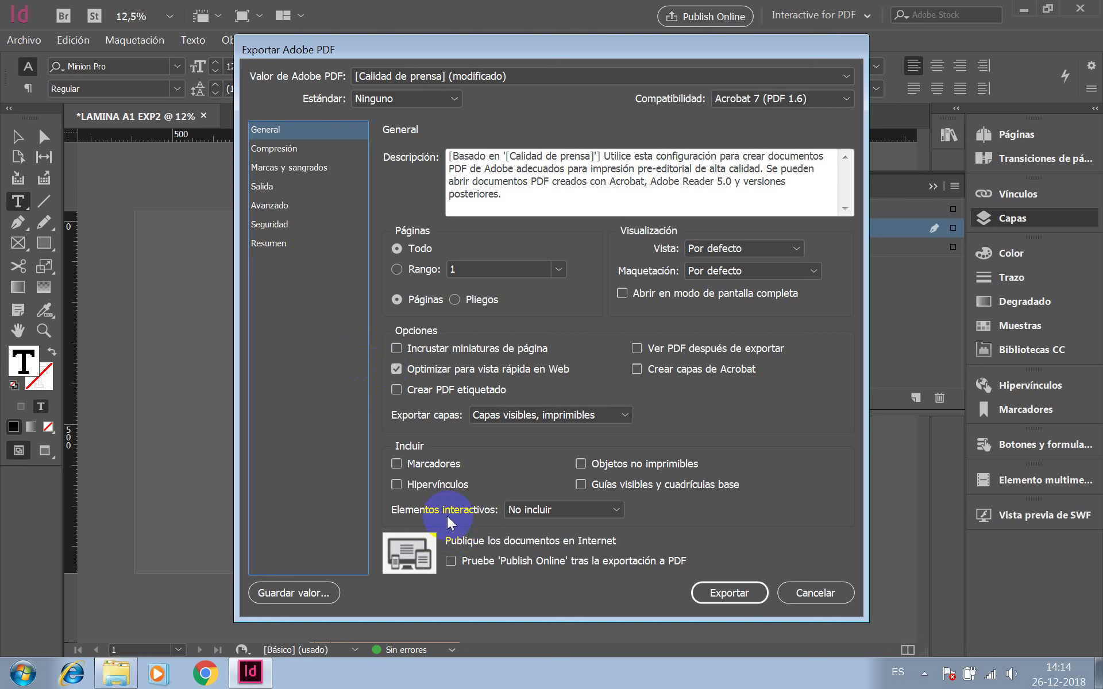
- Set the Adobe PDF preset to [Tamaño de archivo más pequeño], leaving hyperlinks out of the export
click(396, 485)
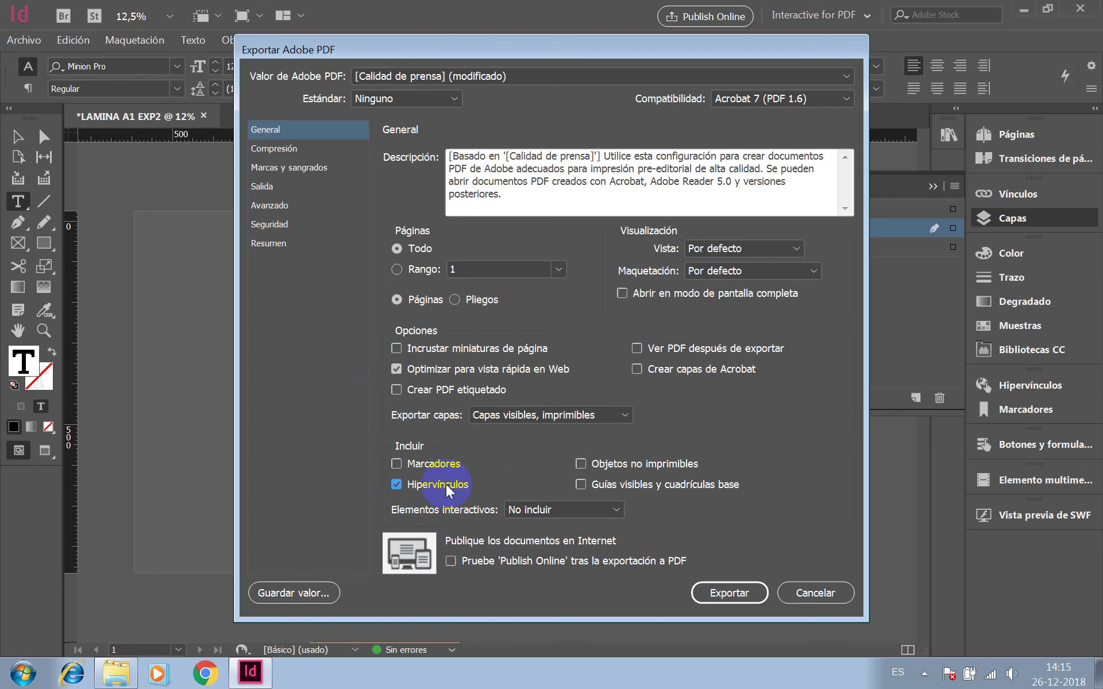
click(405, 486)
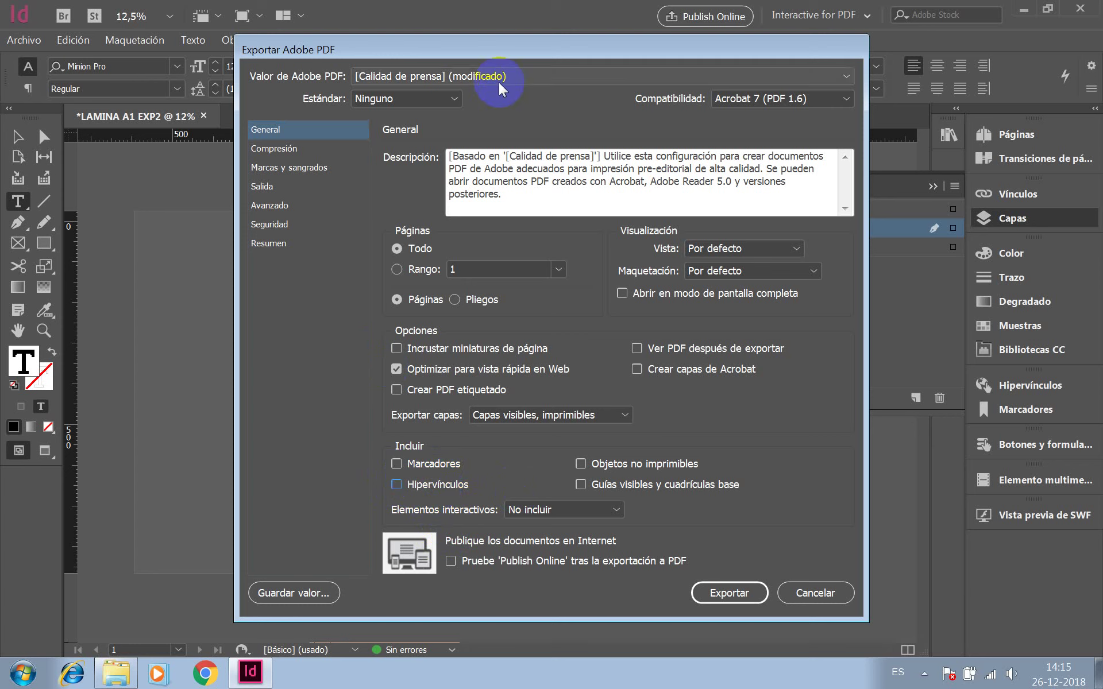
click(540, 78)
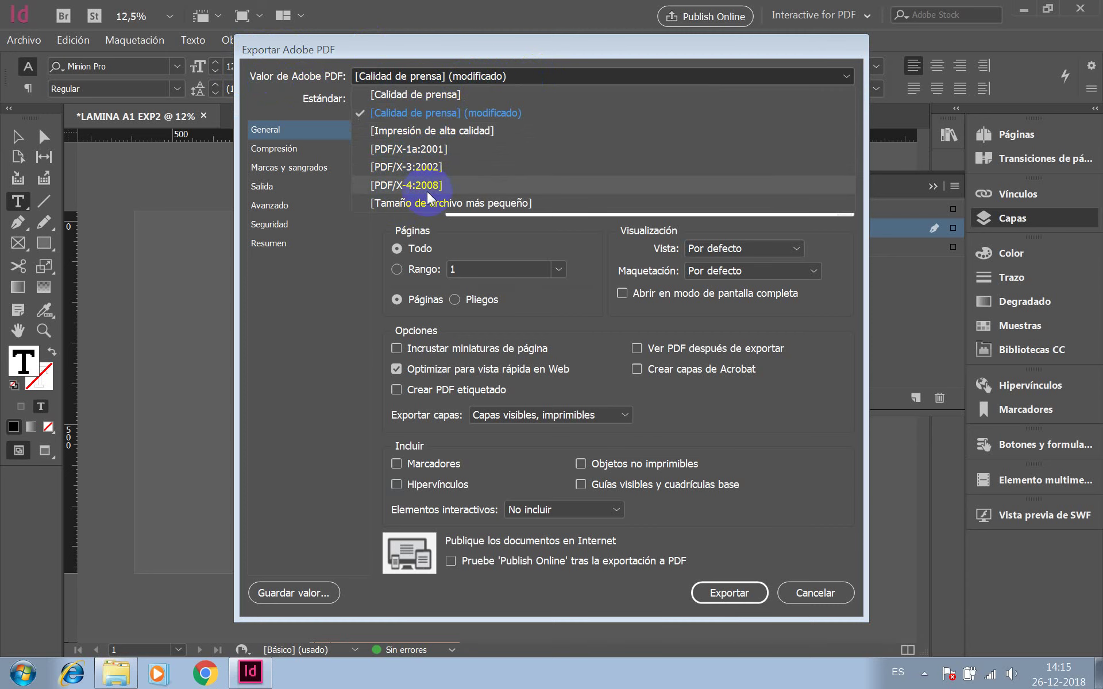
click(423, 203)
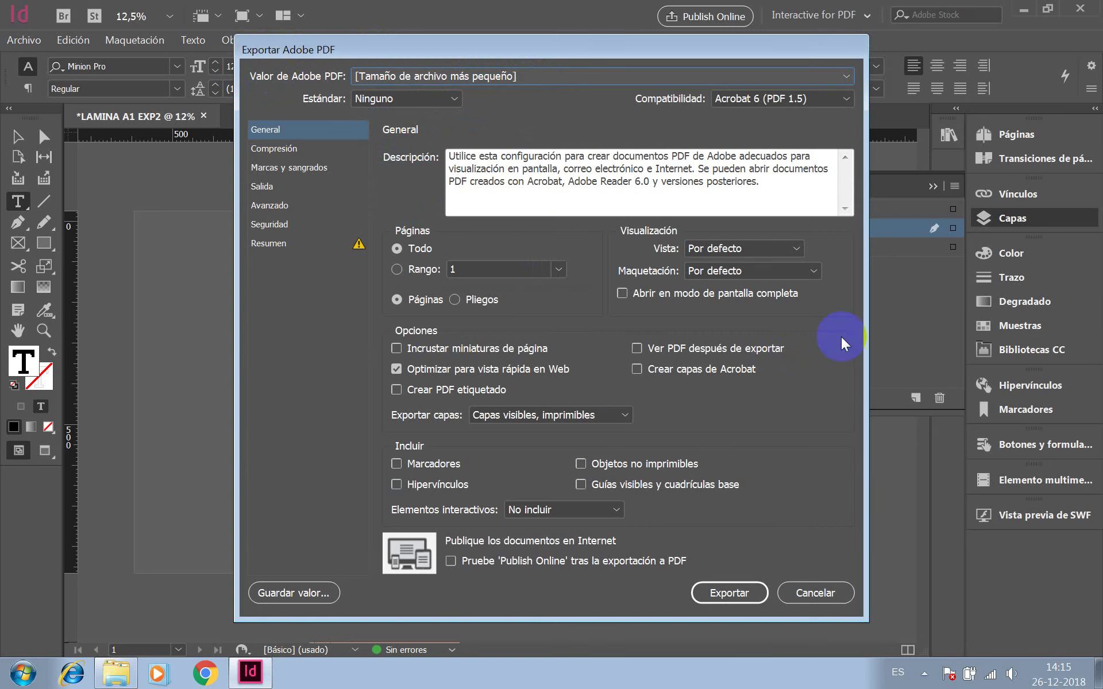
- Review the compression, marks and bleed, output, advanced, security and summary settings of the PDF export
click(279, 149)
click(270, 167)
click(262, 187)
click(266, 217)
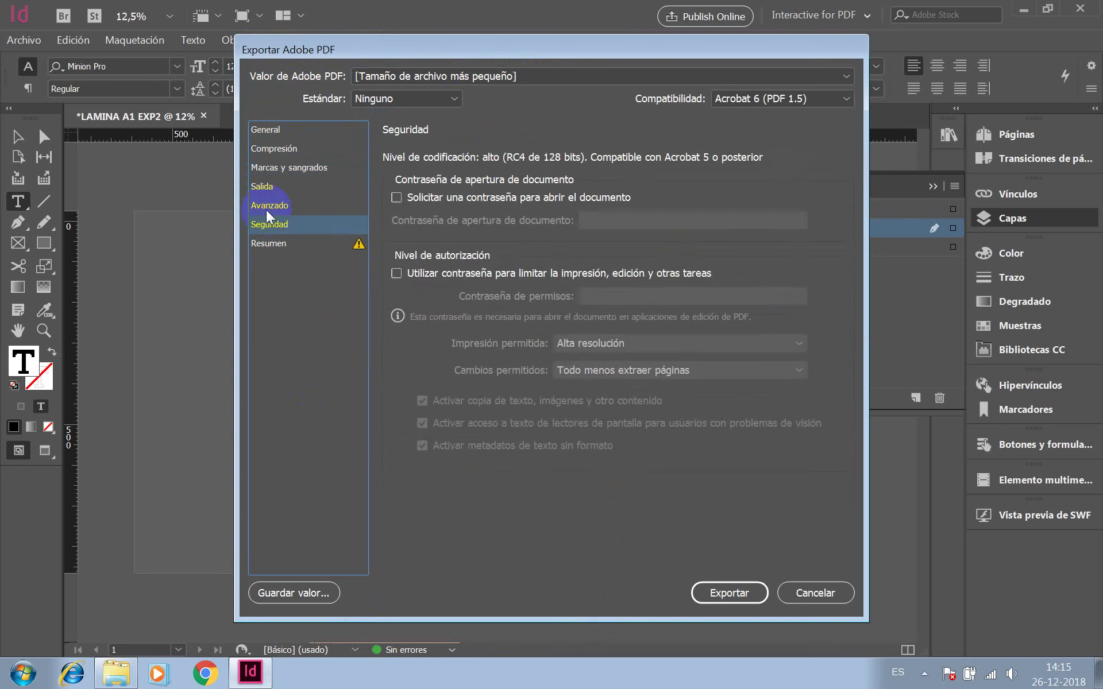
click(266, 207)
click(270, 241)
click(268, 224)
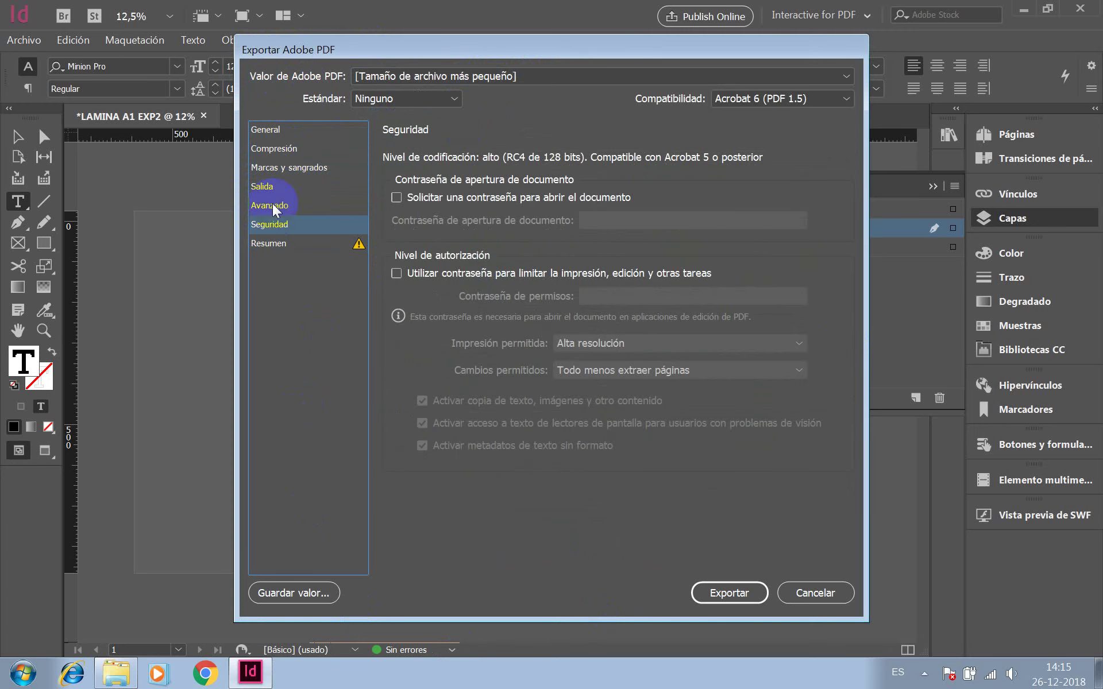
click(272, 135)
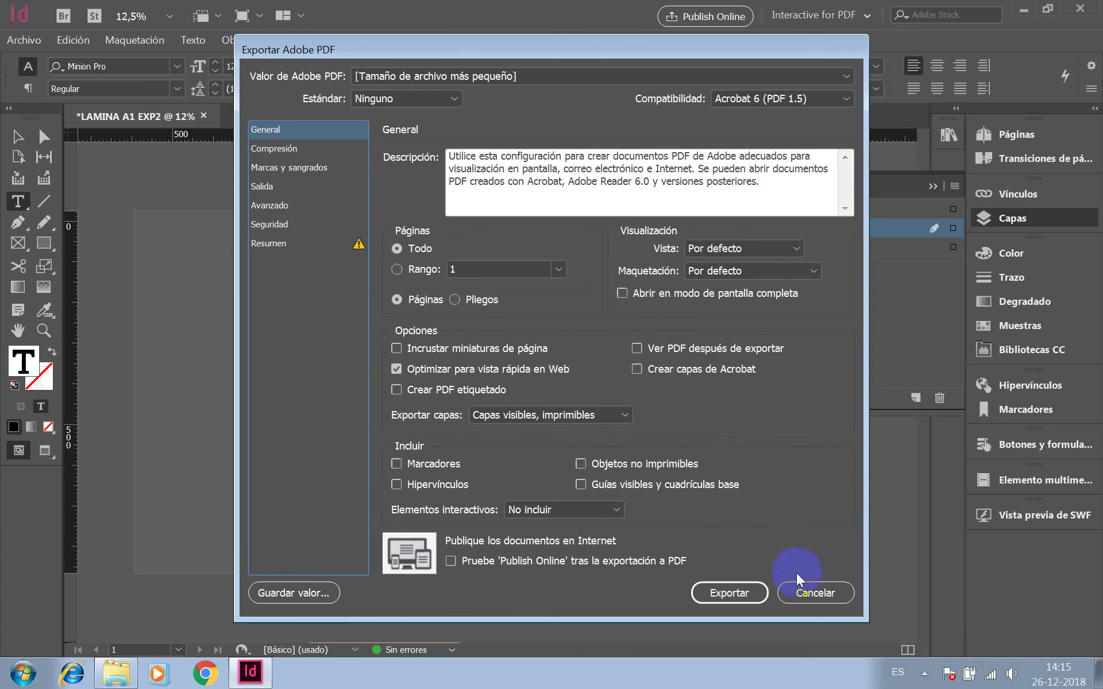
- Export the sheet as PDF with the current settings and dismiss the Publish Online promotion
click(744, 595)
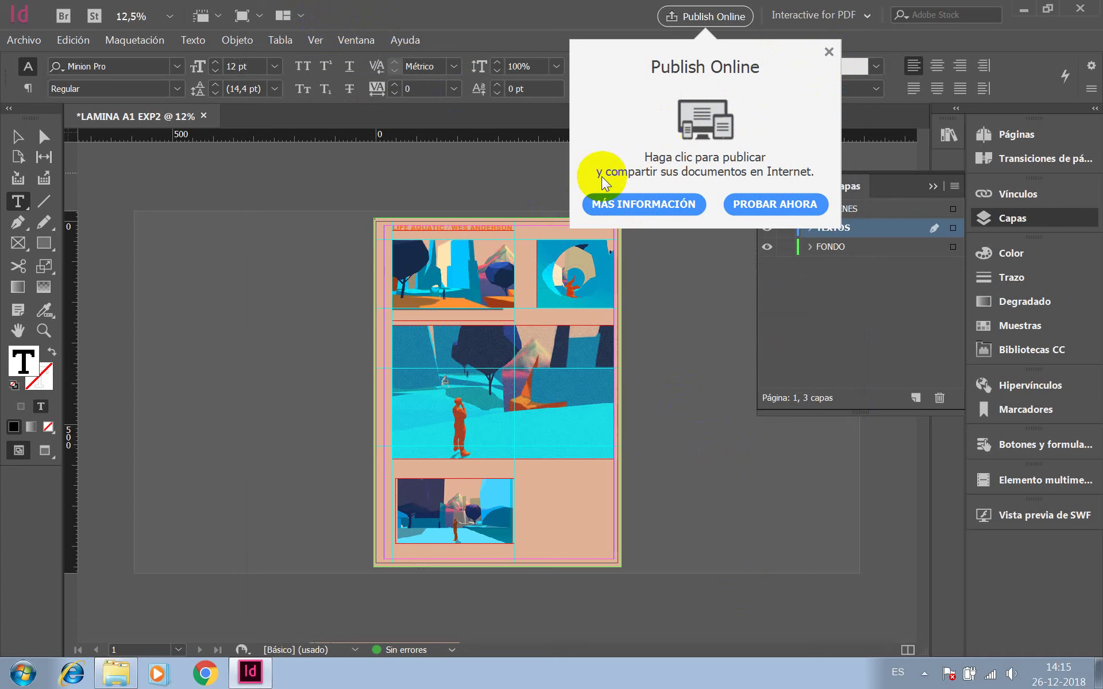
click(828, 53)
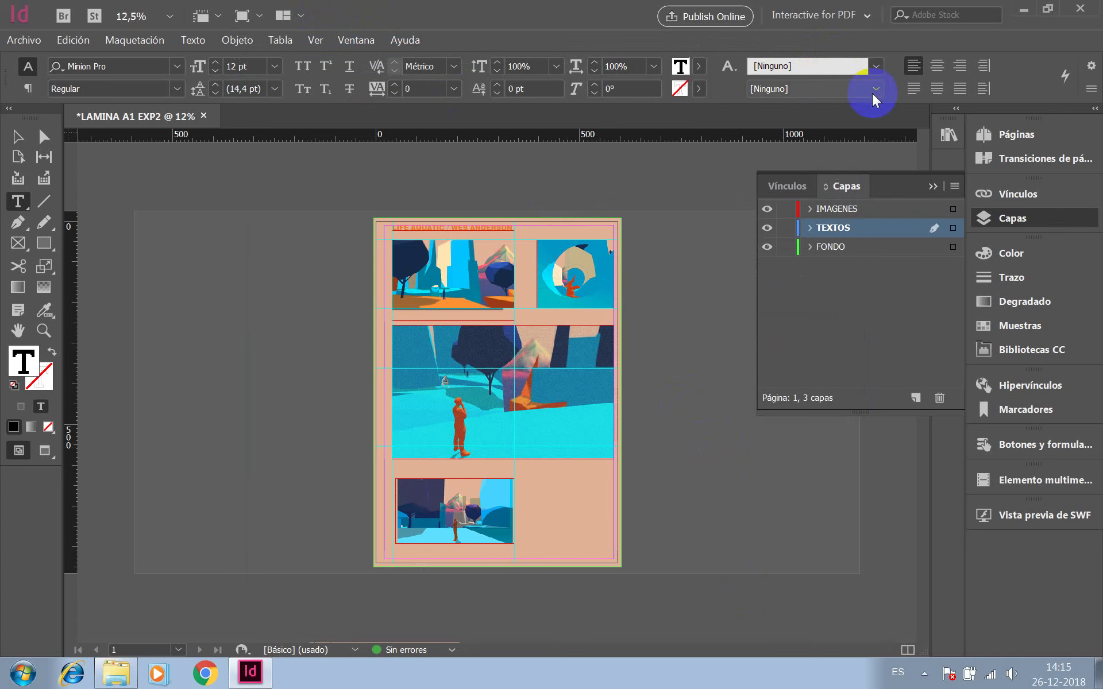
- Minimize InDesign, open the EXPRE 2 folder from the desktop and locate the exported LAMINA A1 EXP2 PDF
click(1020, 9)
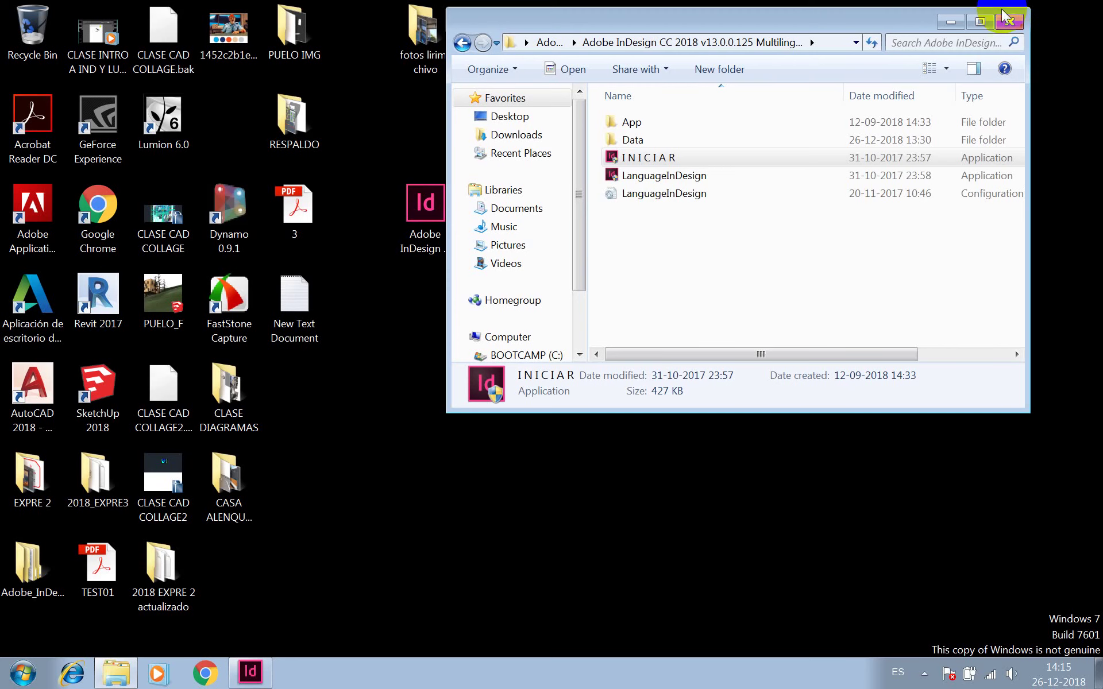
click(413, 117)
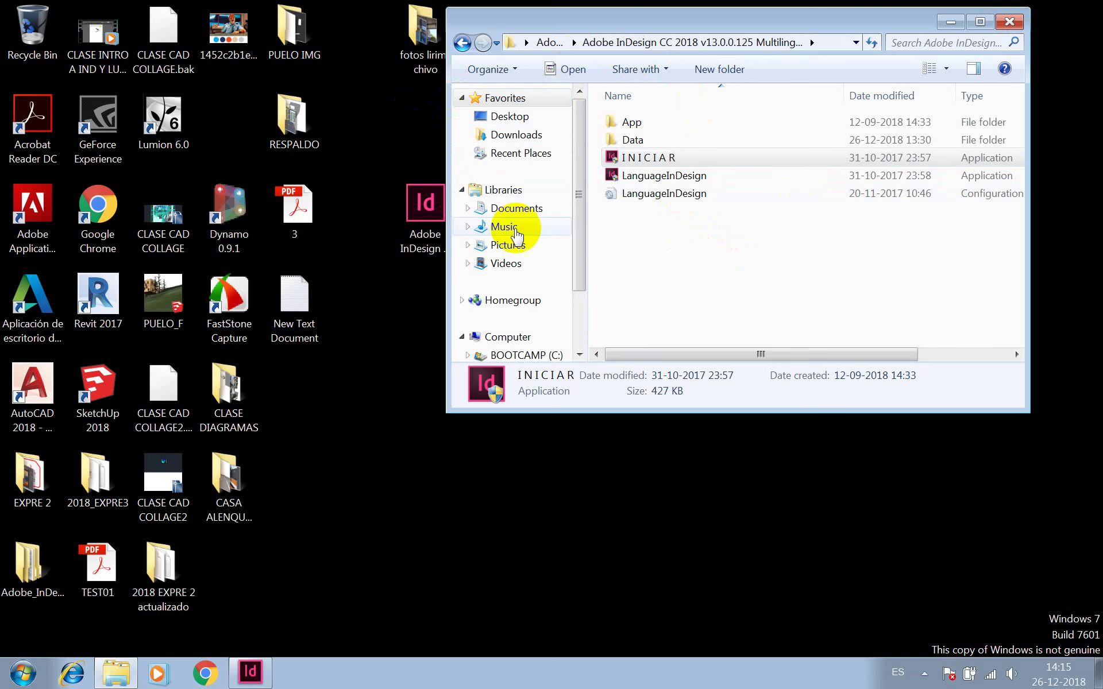
click(168, 508)
double_click(32, 476)
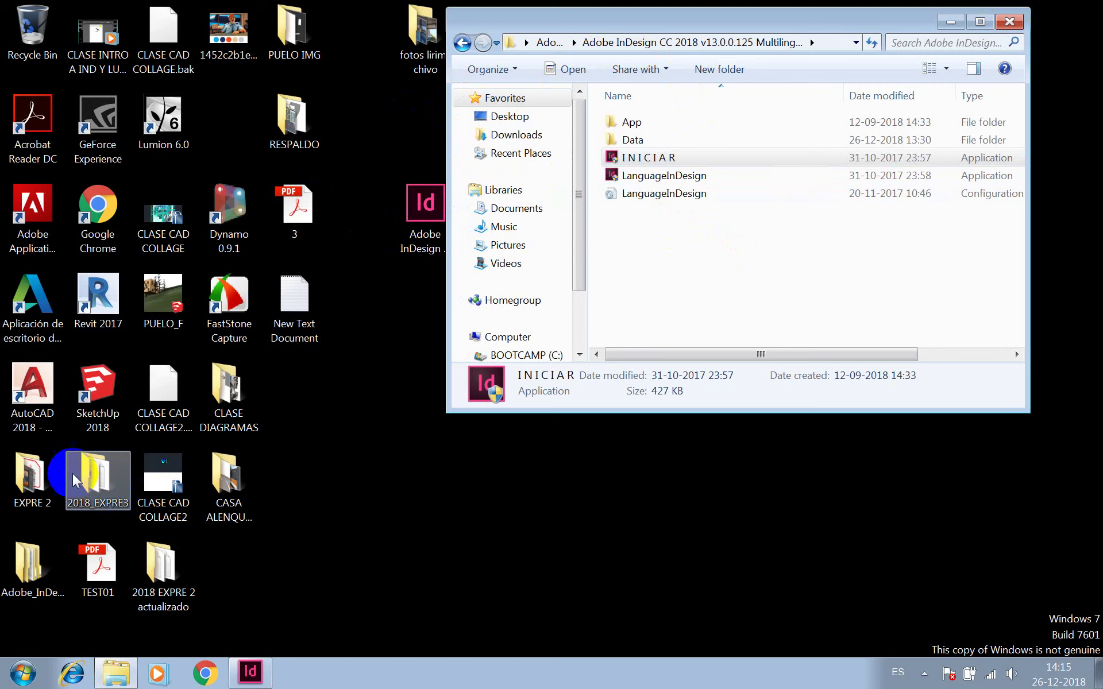
drag(1058, 222, 1080, 379)
- Try to open the LAMINA A1 EXP2 PDF with Adobe Acrobat Reader DC
double_click(698, 332)
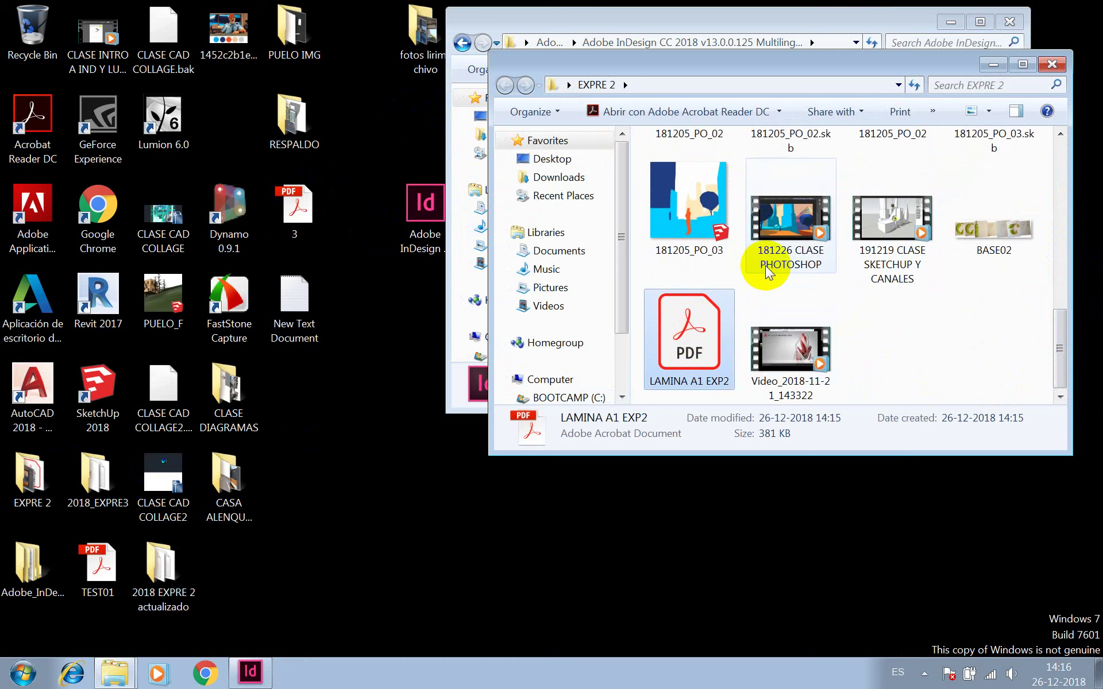
right_click(696, 339)
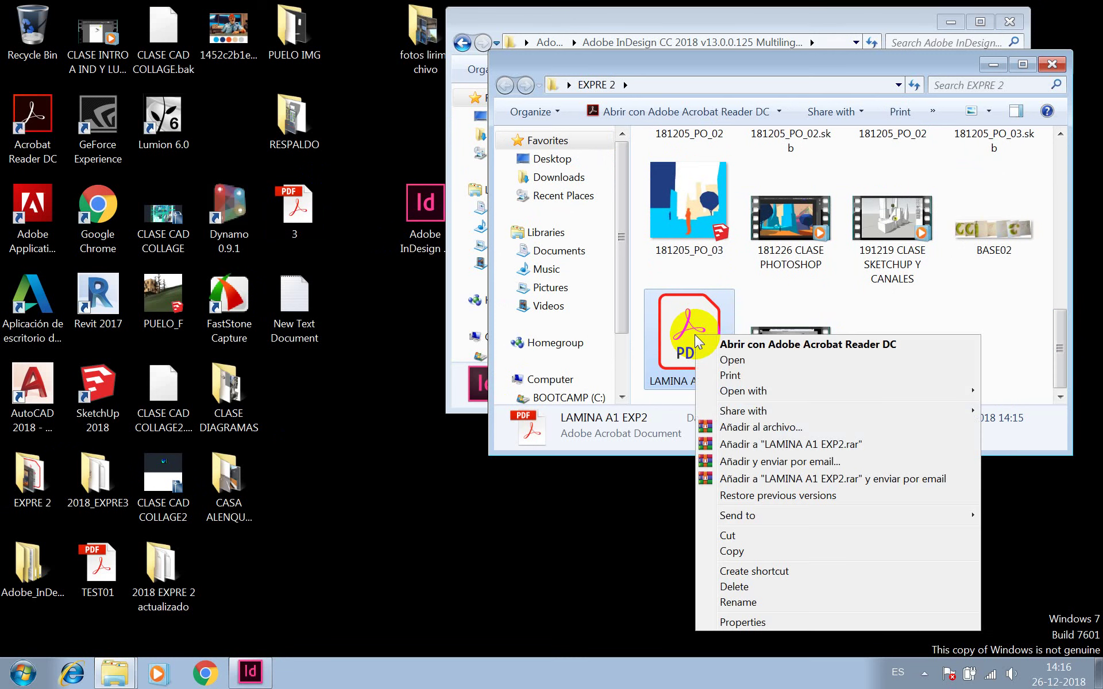
click(721, 343)
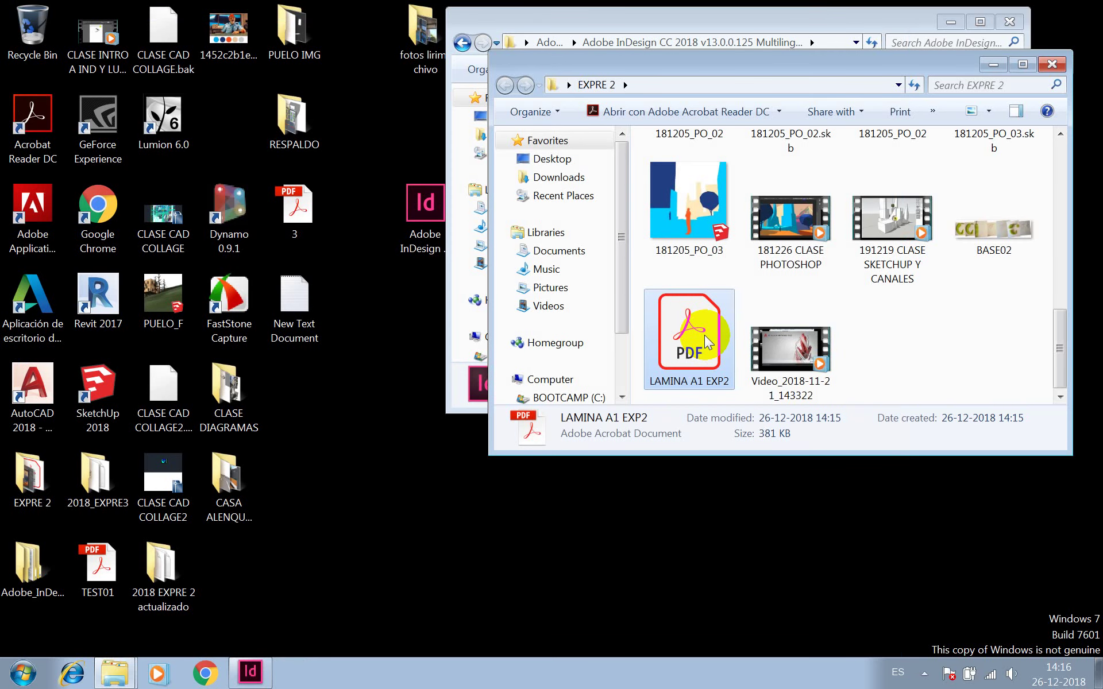
- Open the LAMINA A1 EXP2 PDF with Google Chrome
click(705, 336)
right_click(706, 339)
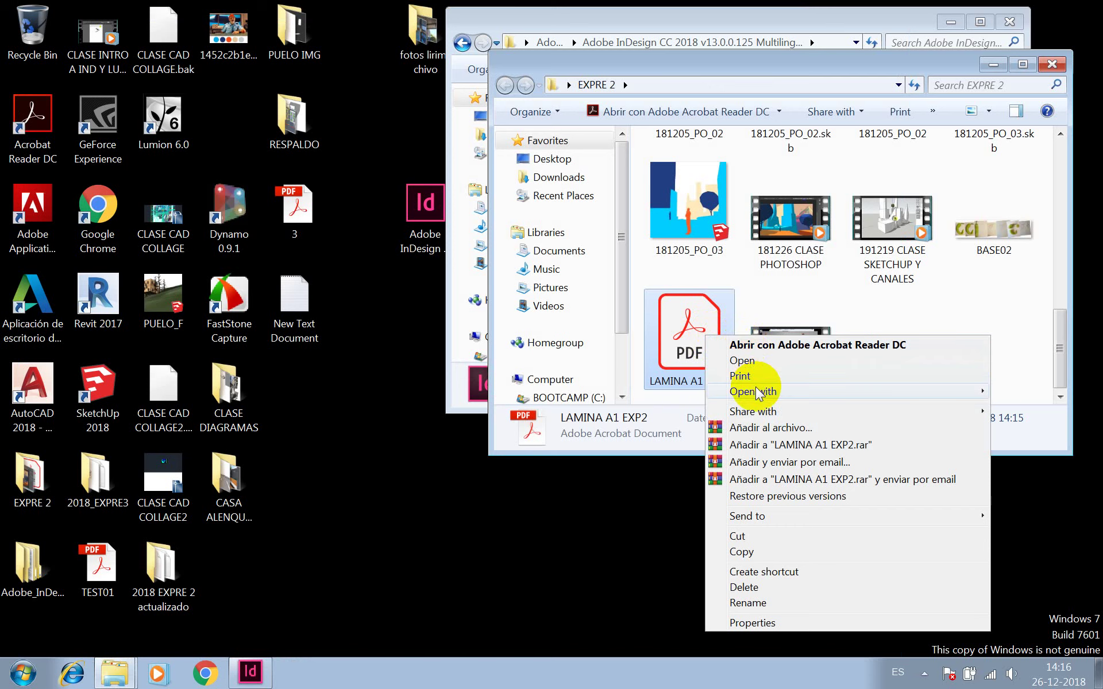
mouse_move(758, 392)
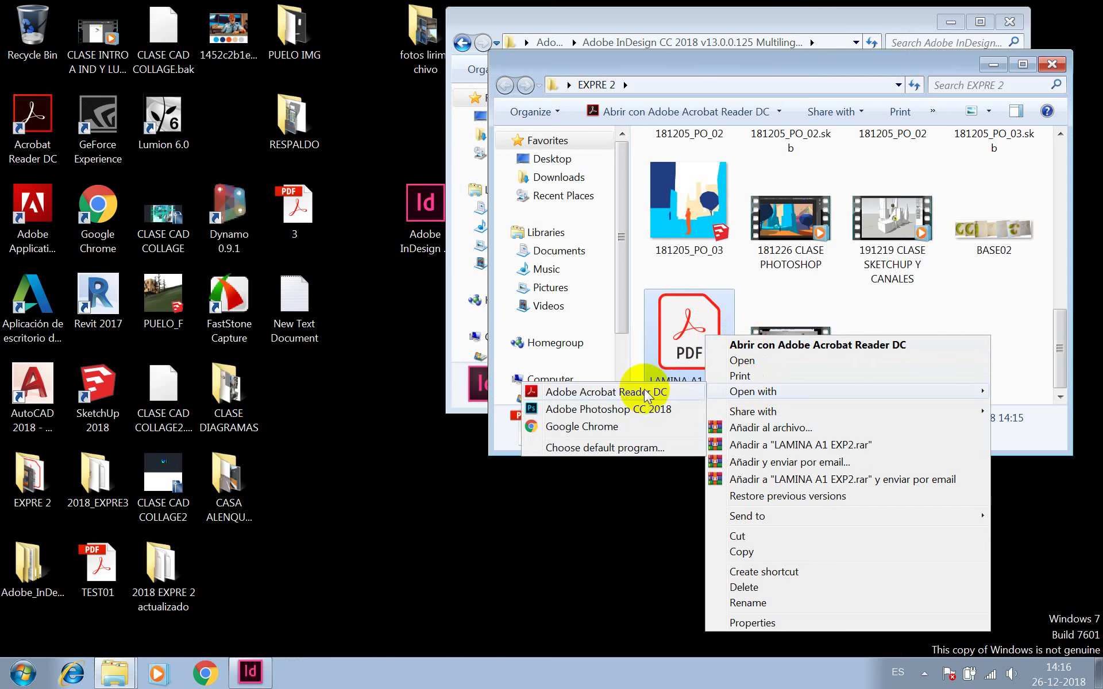
click(622, 426)
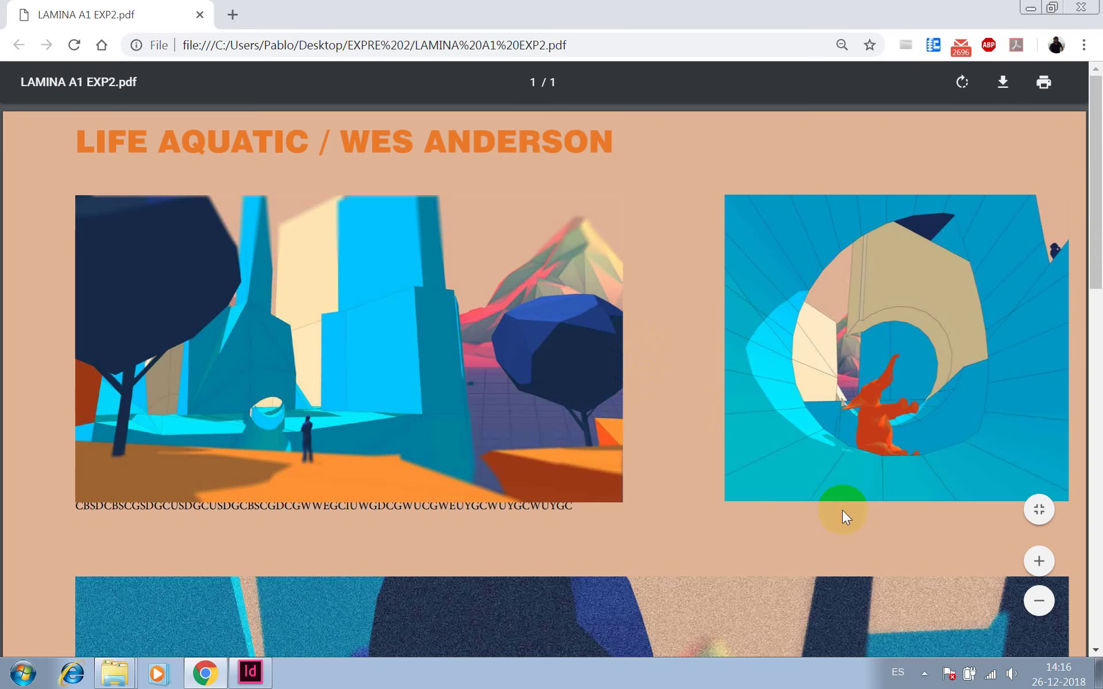
- Examine the exported sheet's title, images and caption across the whole page
click(1044, 601)
click(1039, 601)
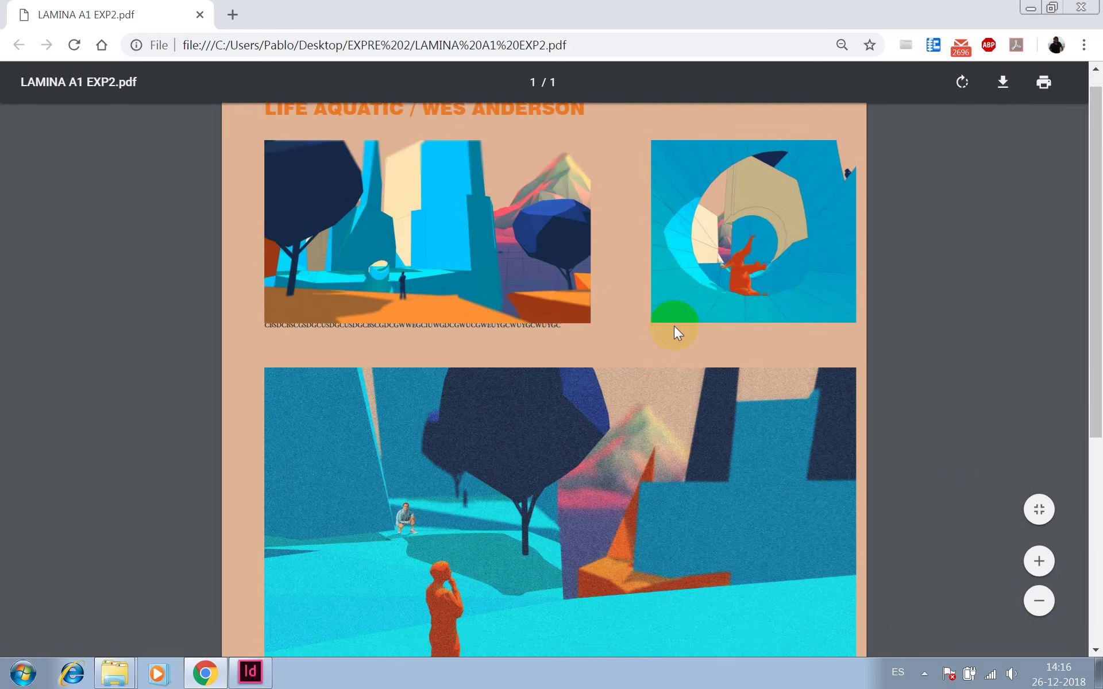
scroll(568, 331, up, 1)
scroll(571, 328, down, 6)
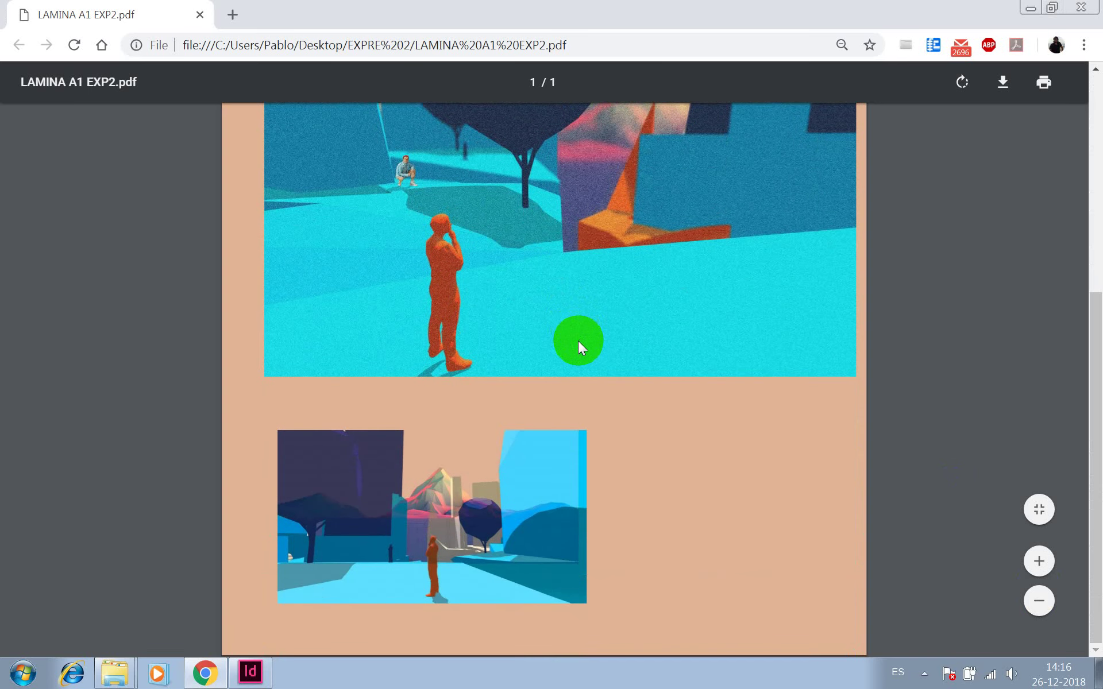
scroll(579, 345, up, 6)
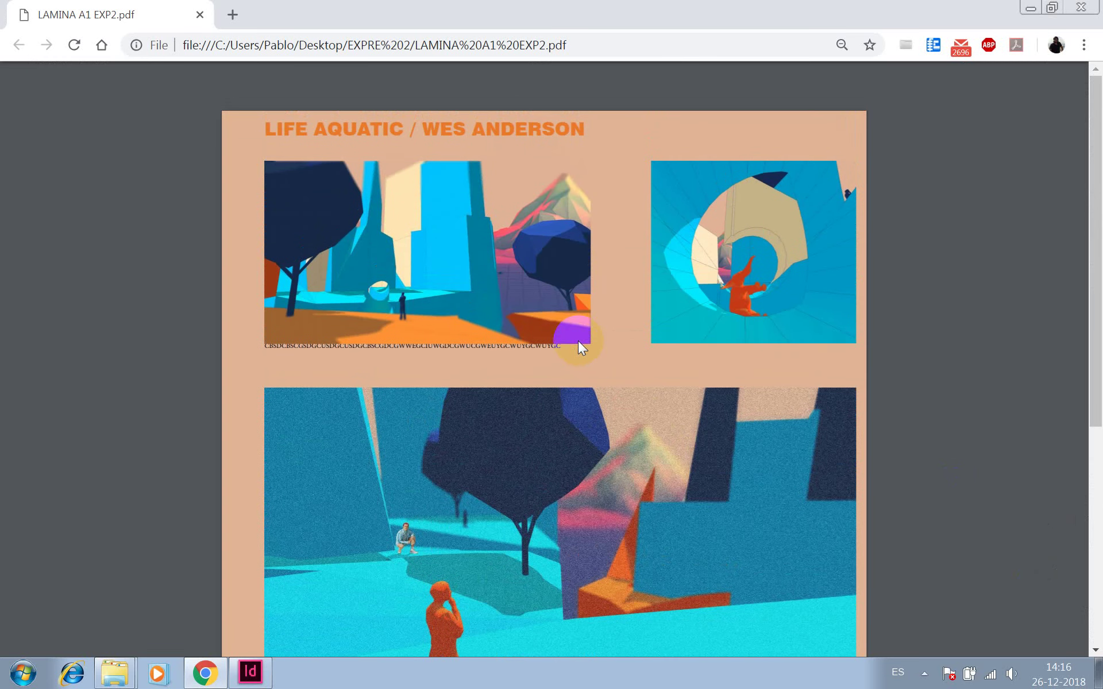
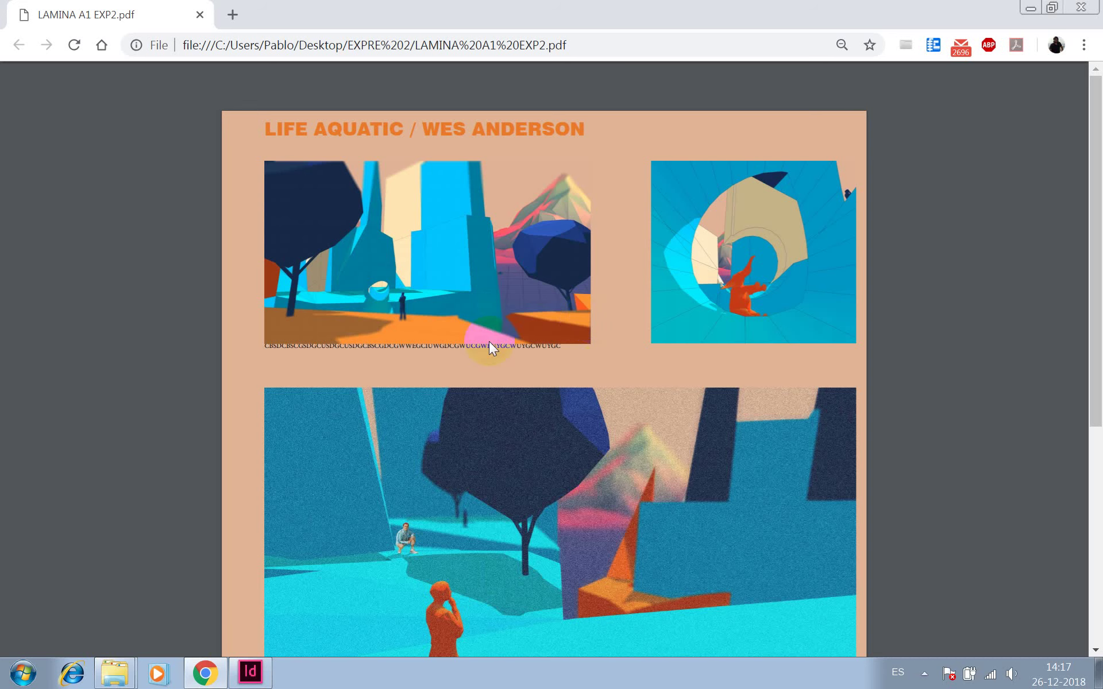
- Switch back to InDesign and look at the list of available workspaces
click(242, 668)
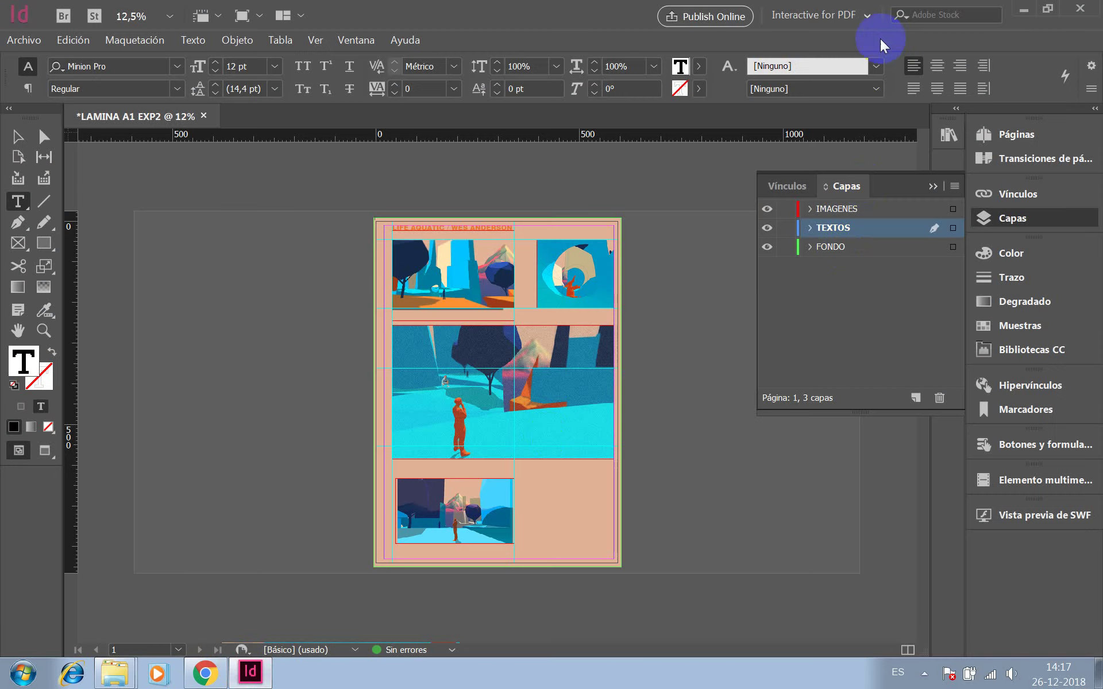
click(865, 16)
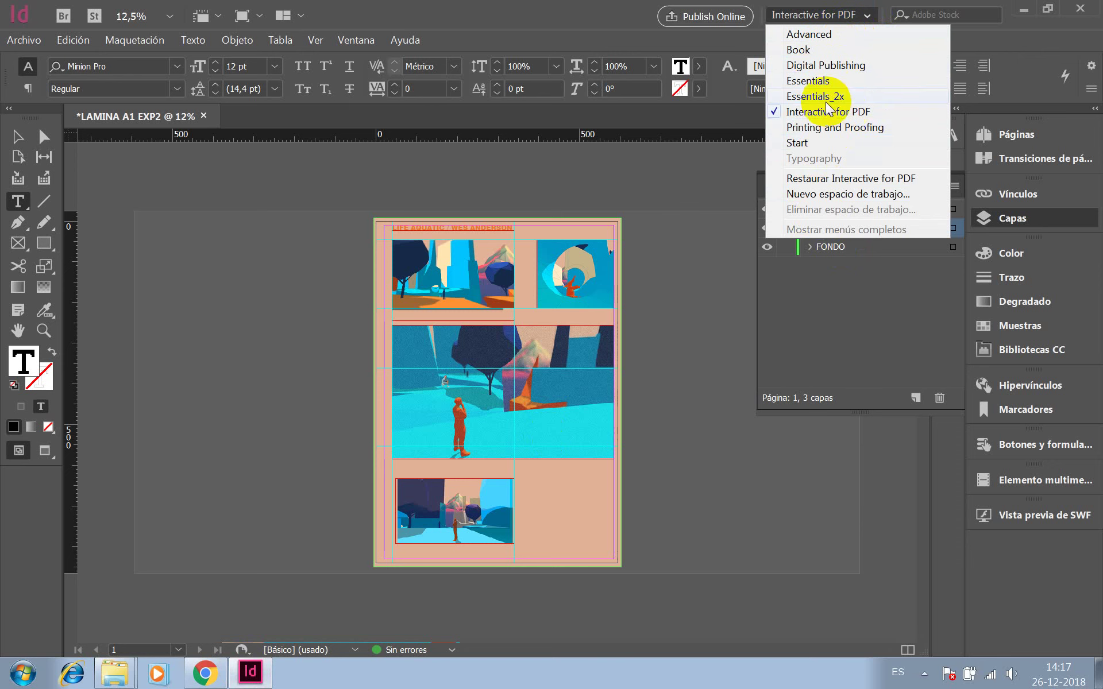
click(840, 172)
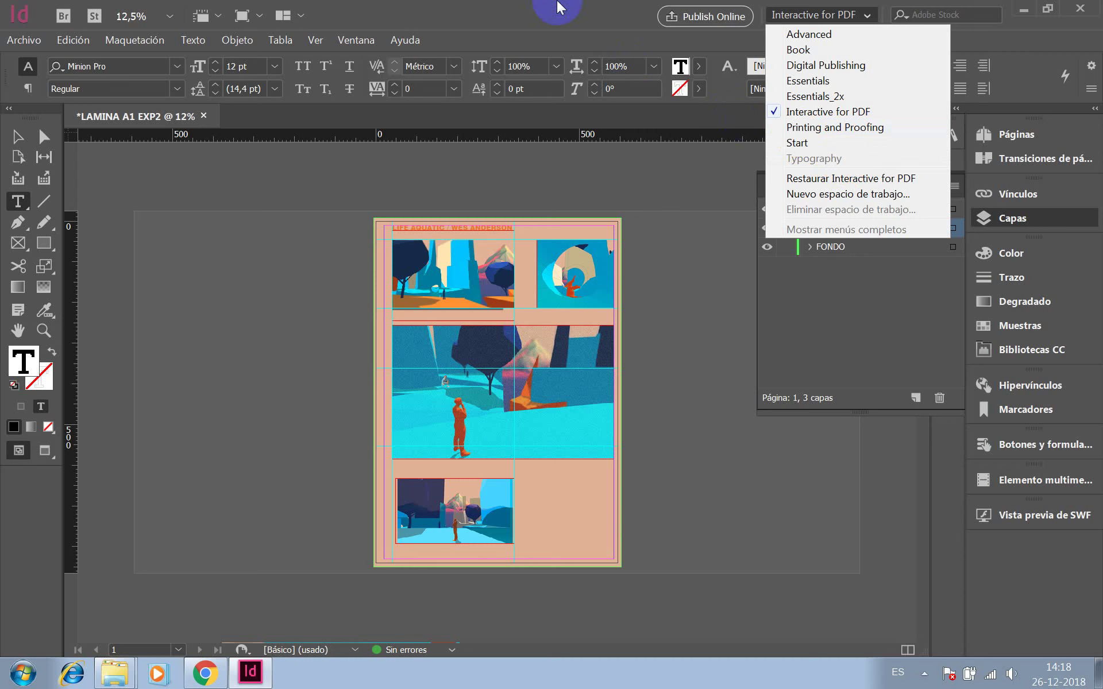
- Save the sheet as an InDesign CC 2018 document named LAMINA A1 EXP2 in the Desktop's EXPRE 2 folder and close InDesign
click(33, 44)
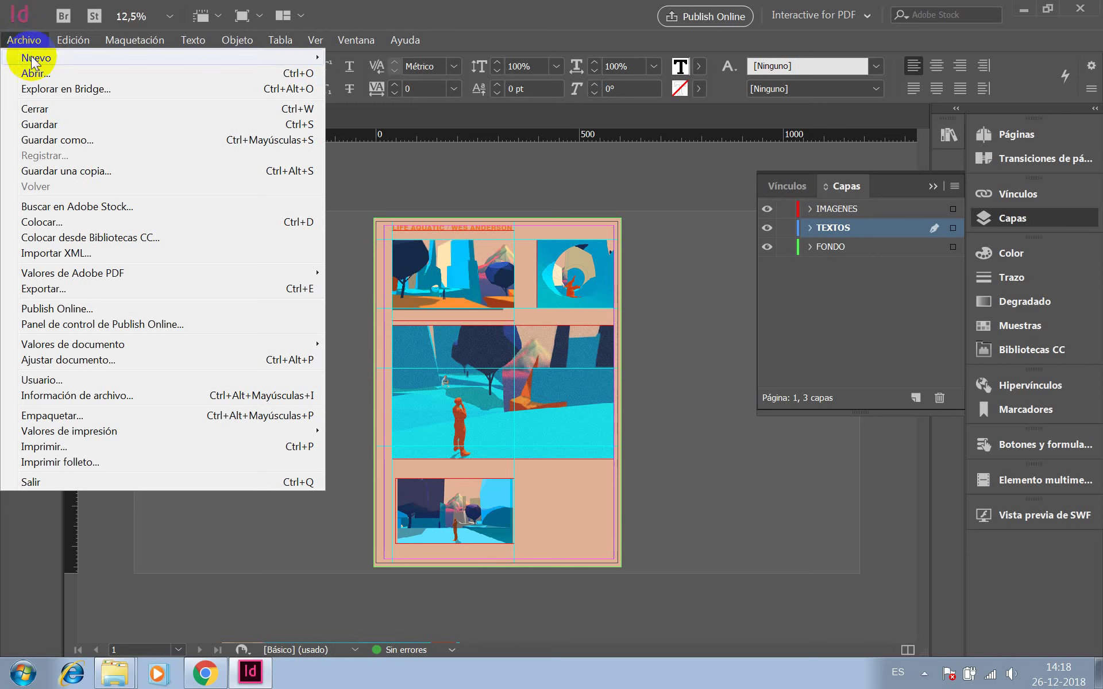
click(56, 141)
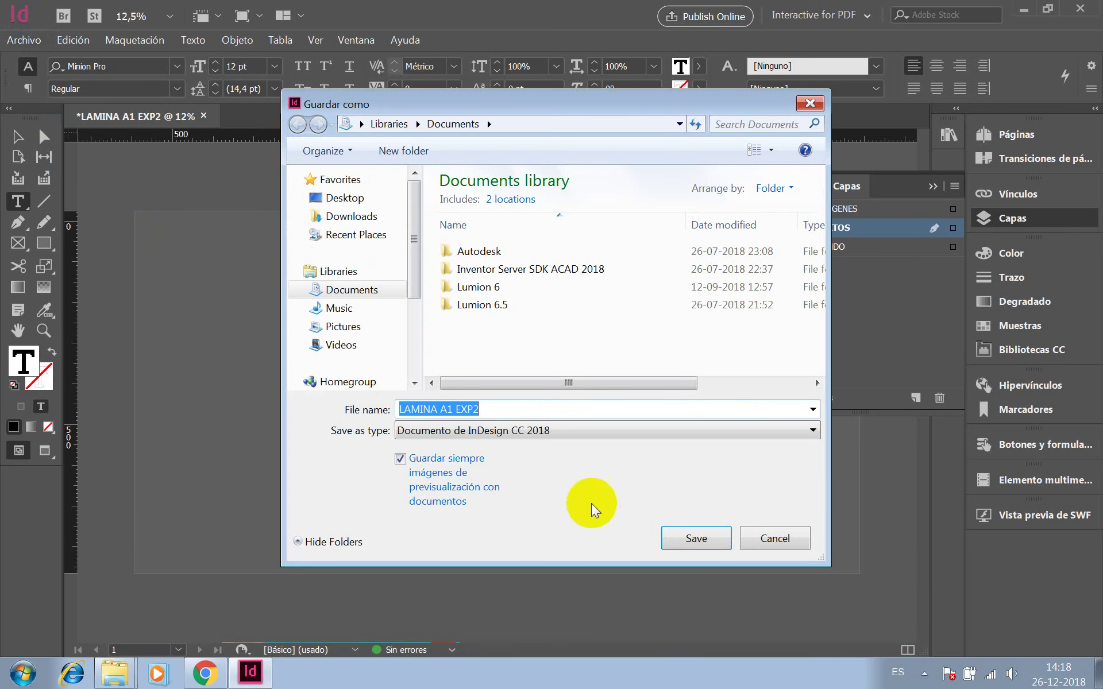
click(471, 432)
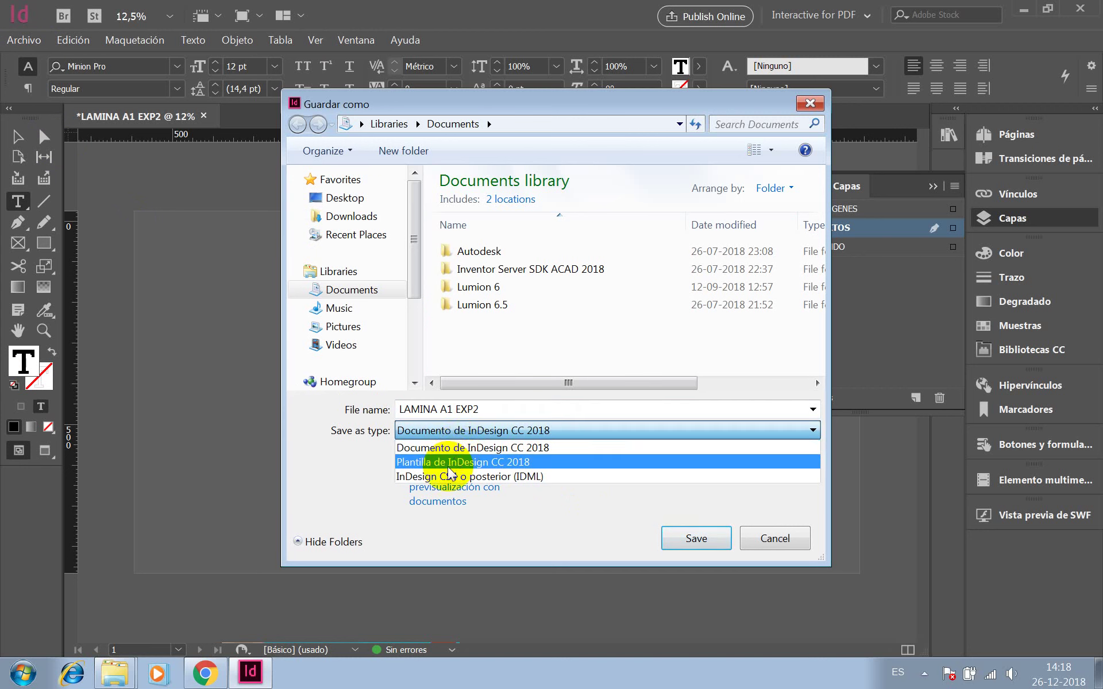
click(453, 449)
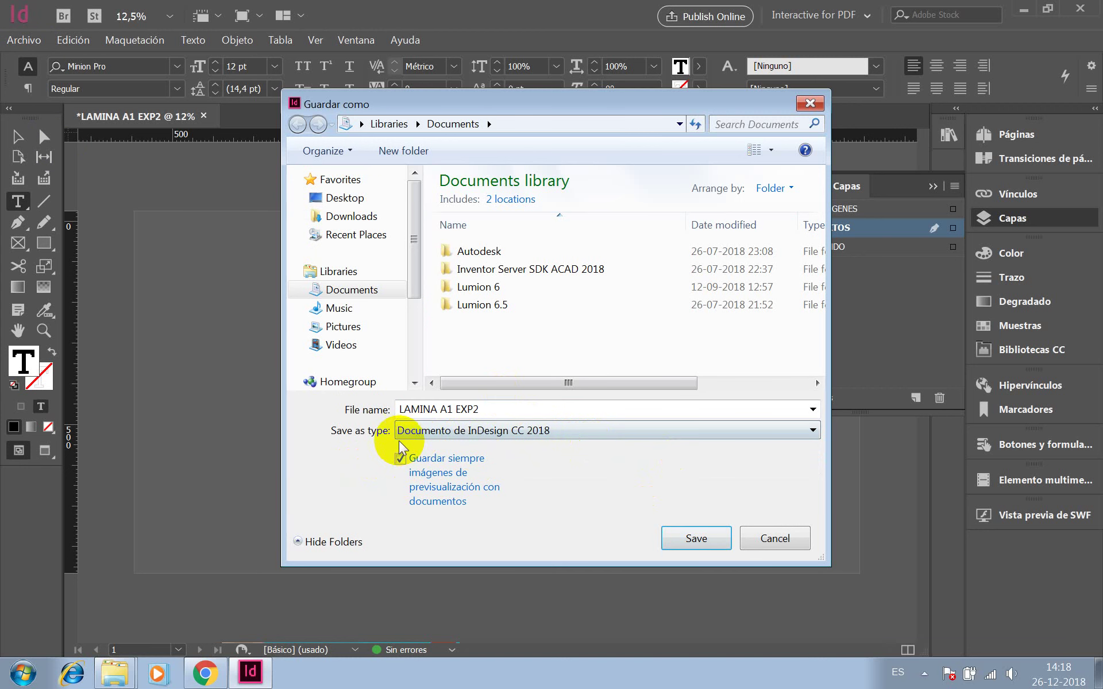
click(347, 197)
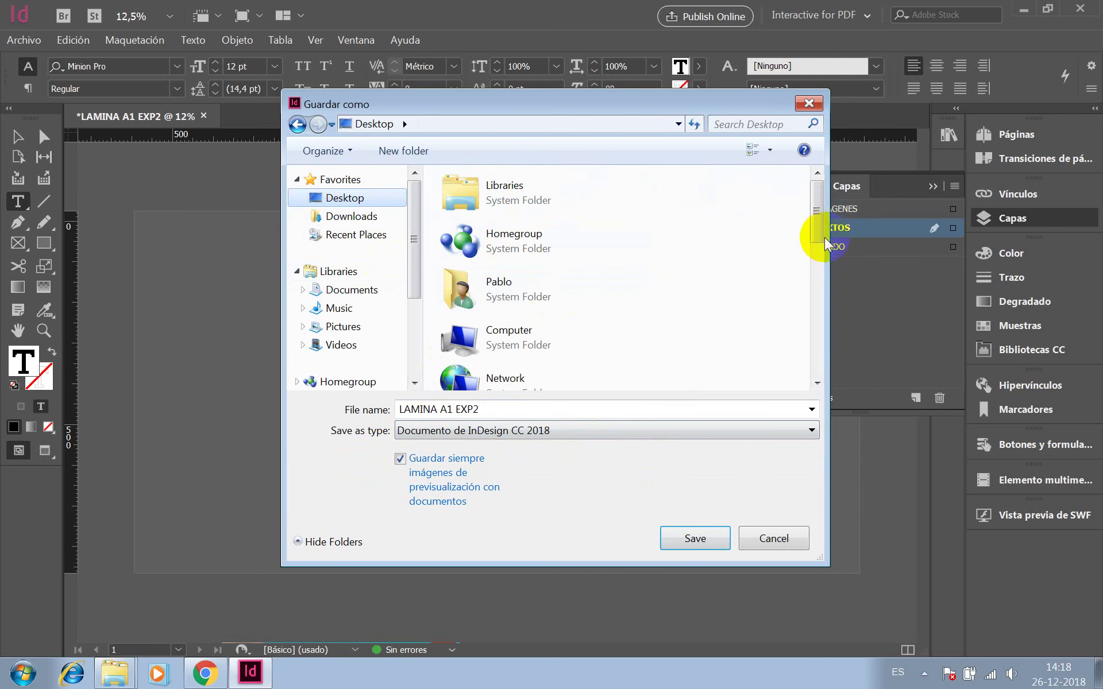
drag(812, 216, 813, 322)
double_click(531, 325)
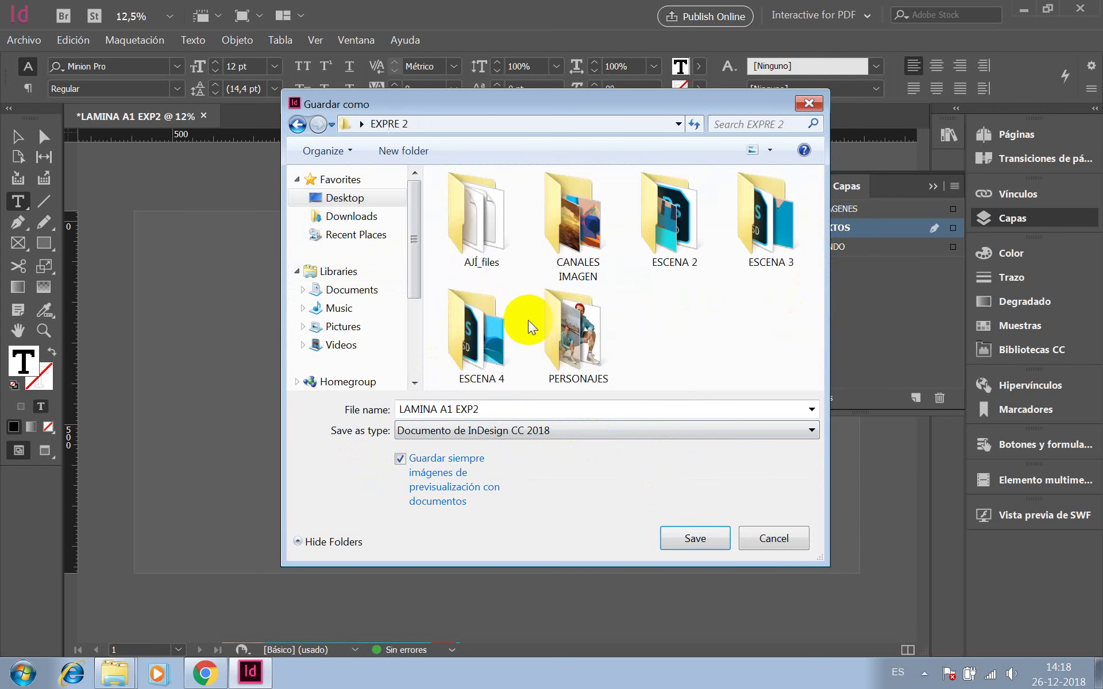
click(693, 538)
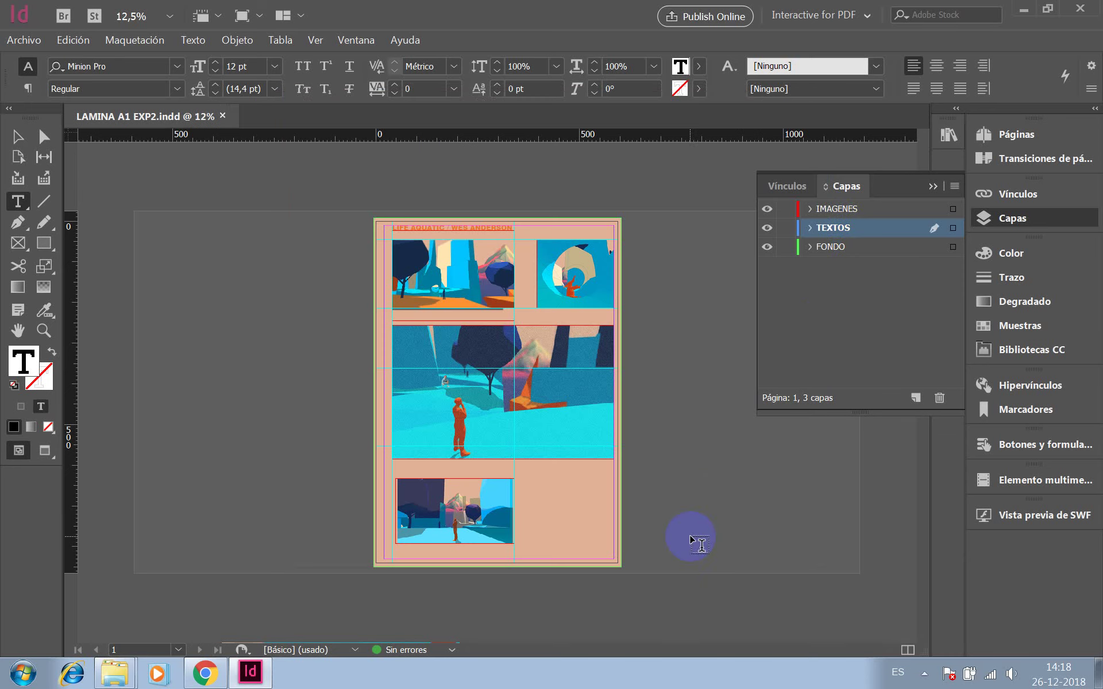
click(1081, 9)
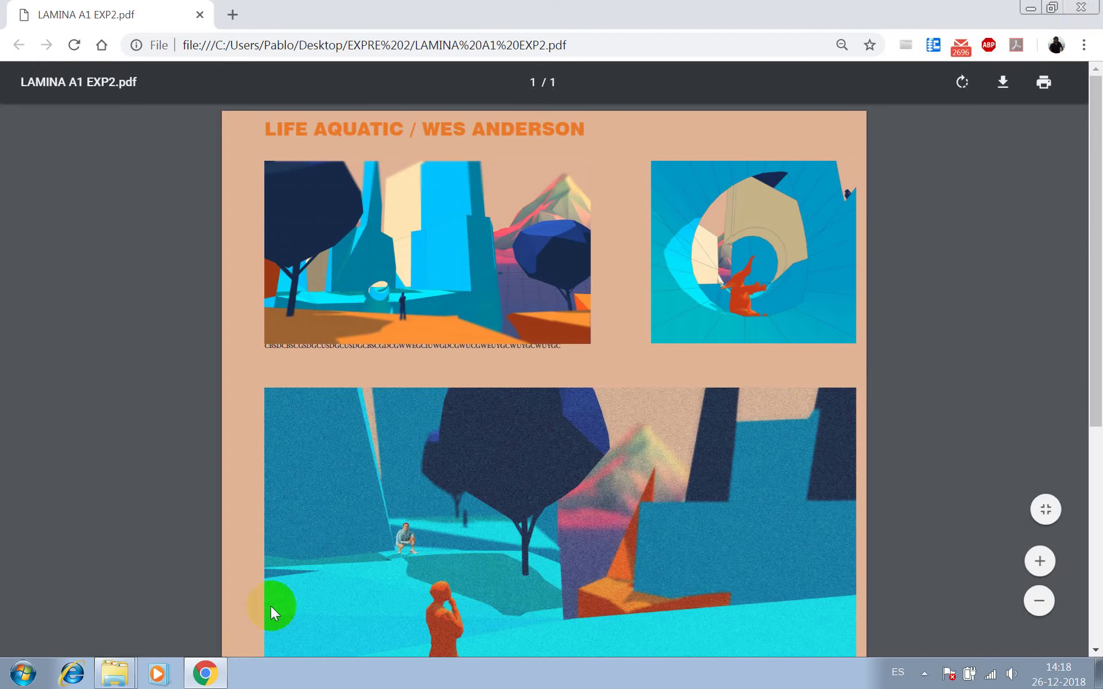
- Try to open the saved LAMINA A1 EXP2.indd directly from the EXPRE 2 folder, cancelling the program choice
click(142, 621)
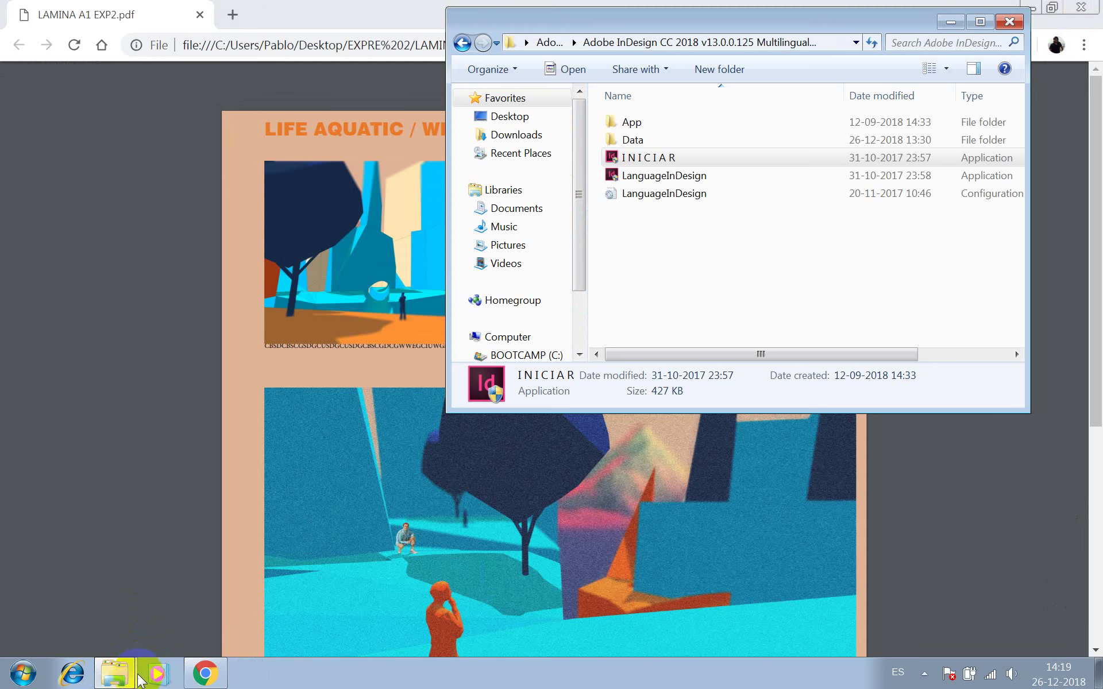
click(118, 628)
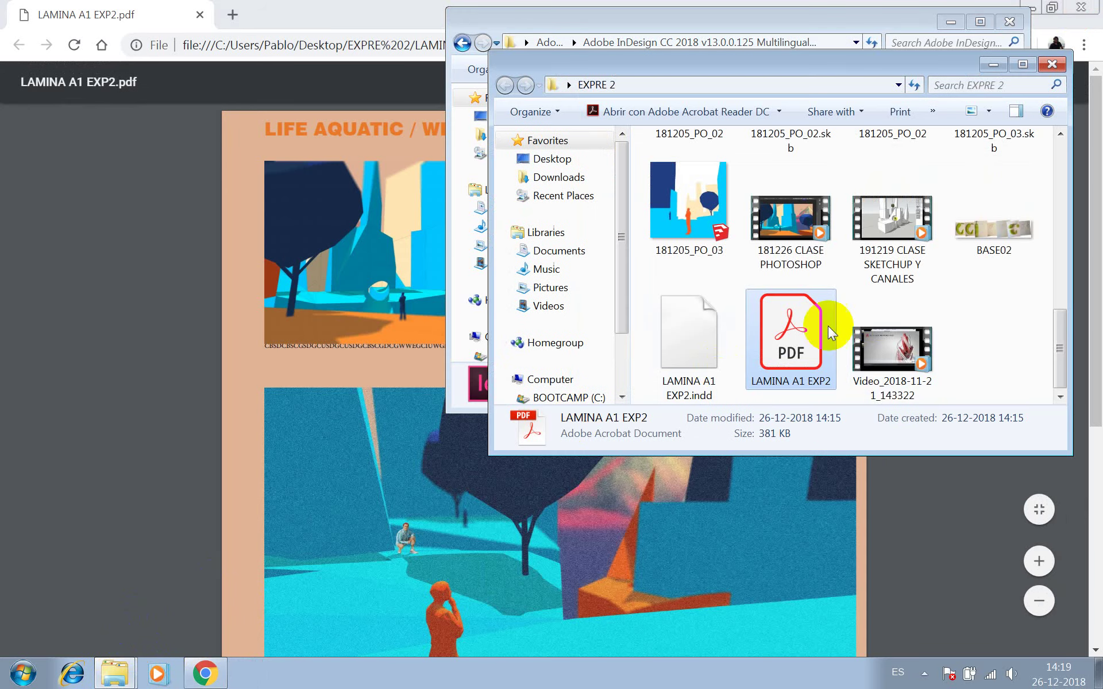
click(684, 332)
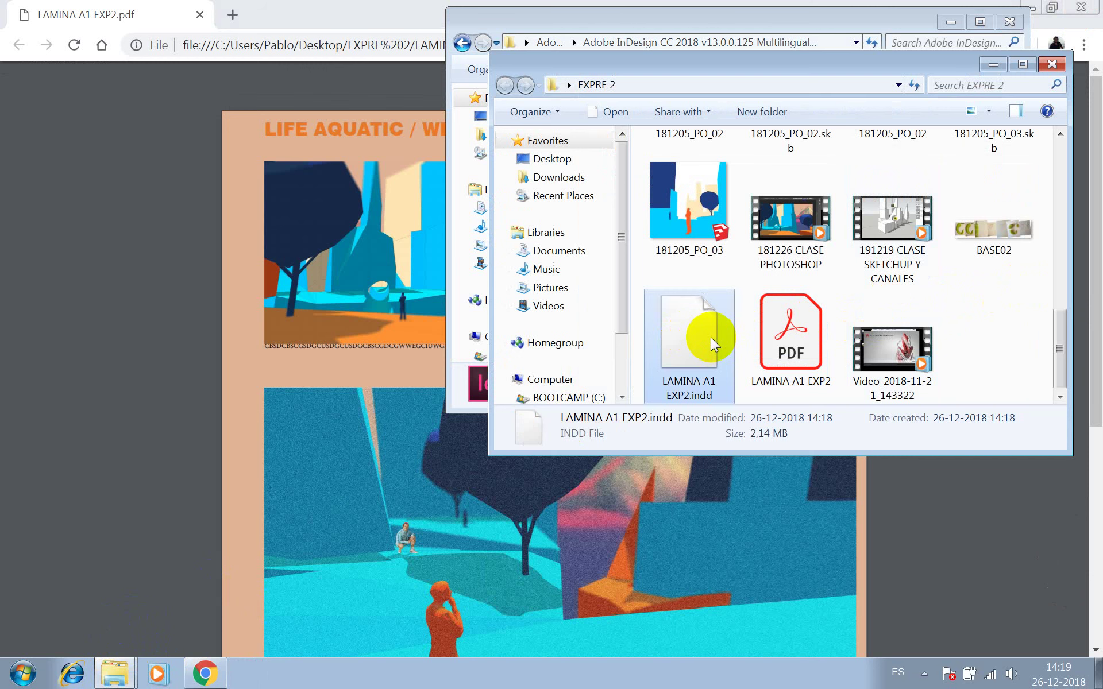
double_click(708, 337)
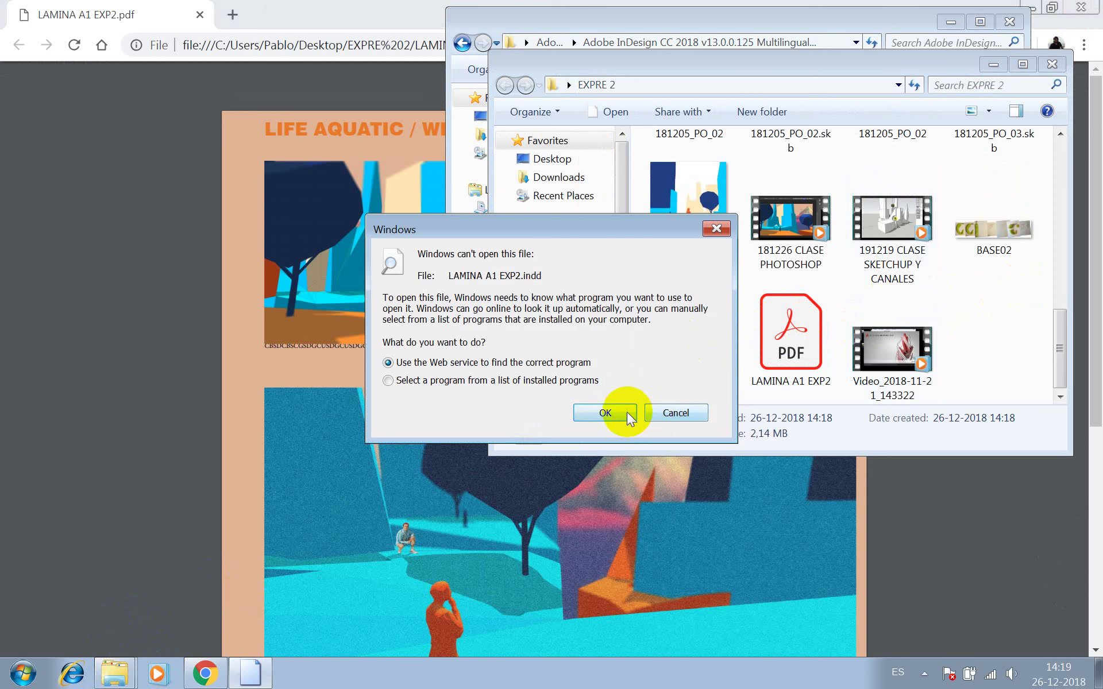
click(659, 413)
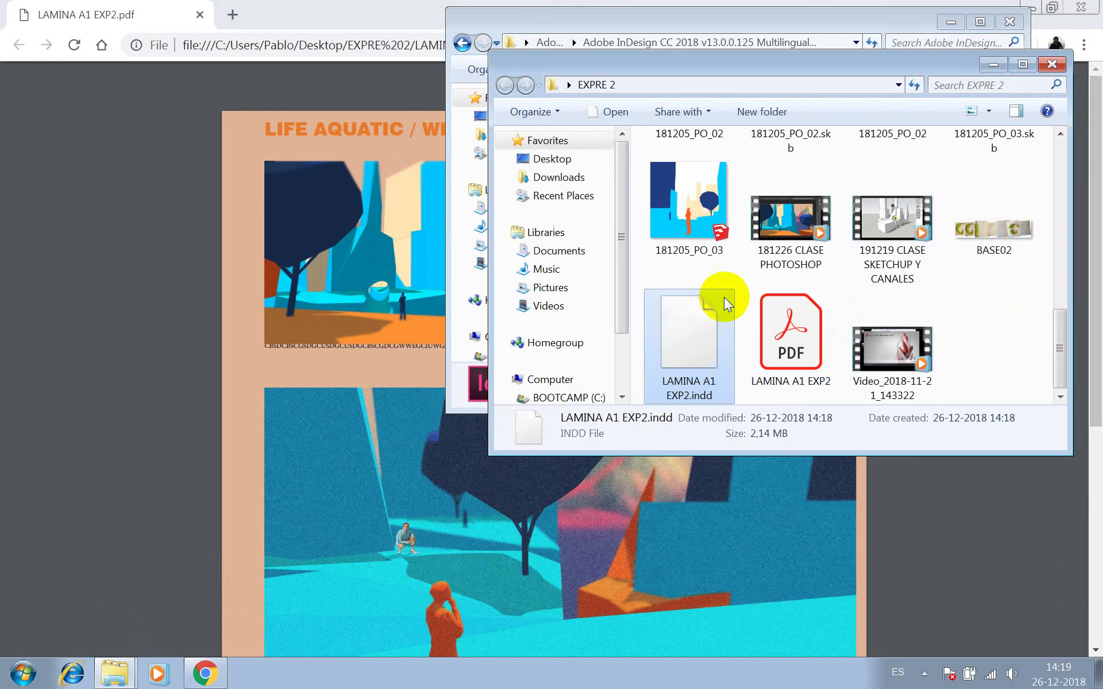